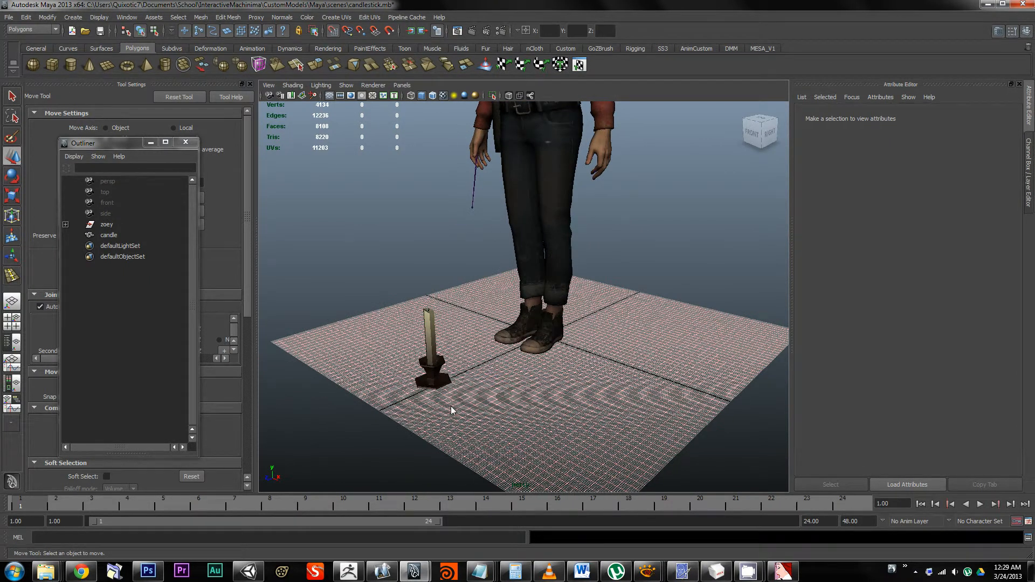
Step: Select the candle mesh and freeze its transformations
left_click(431, 381)
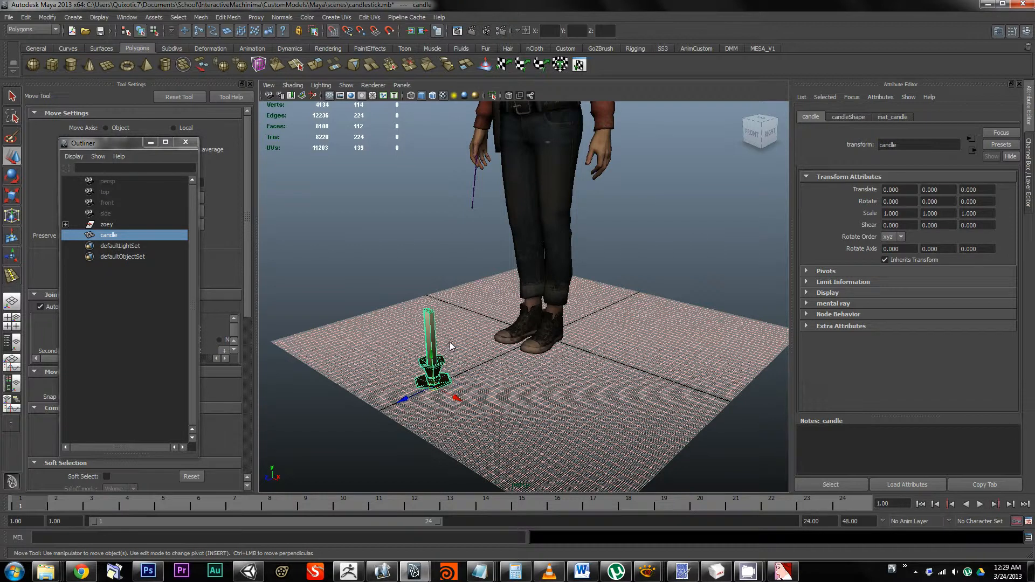
left_click(47, 16)
left_click(63, 55)
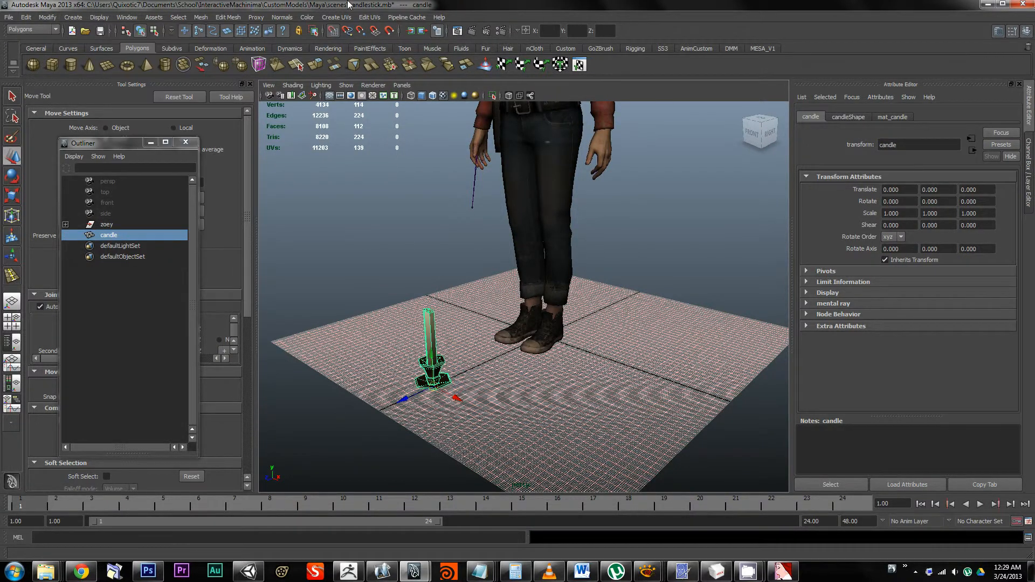
Step: Examine the candle's size and placement relative to the zoey character from different angles
right_click_drag(469, 203, 397, 298, "alt")
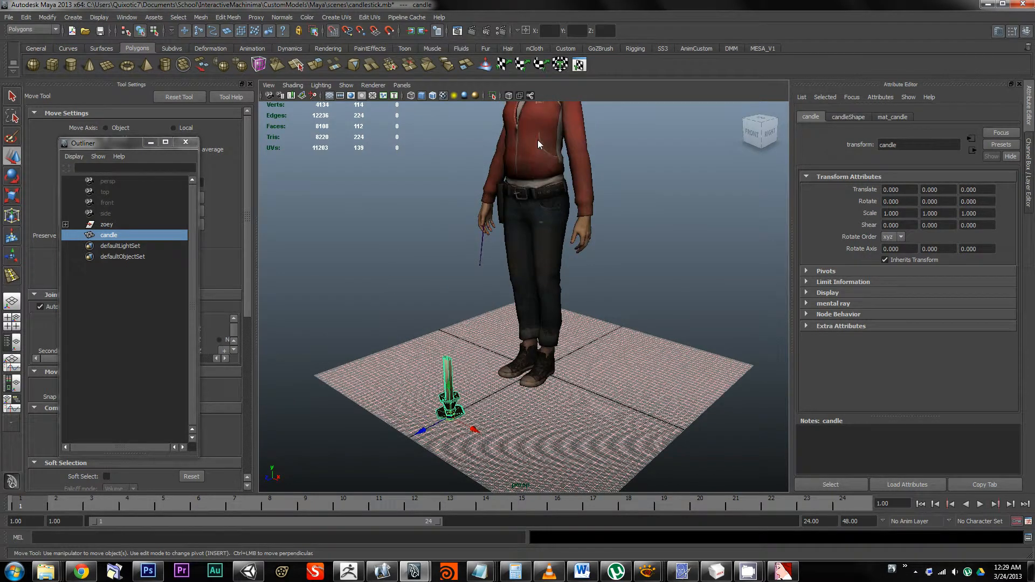
left_click(538, 140)
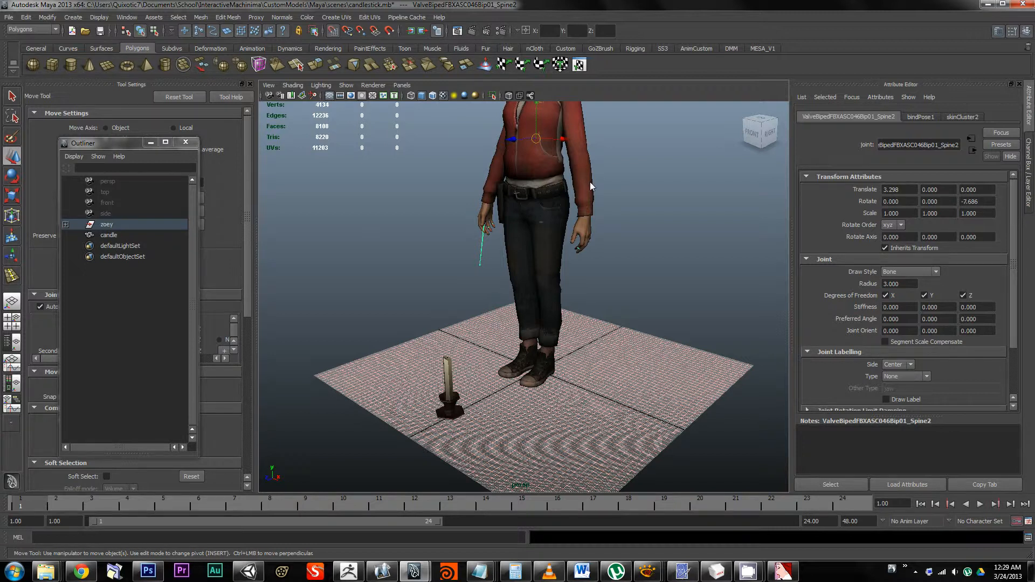
right_click_drag(583, 176, 582, 169, "alt")
left_click_drag(581, 165, 471, 222, "alt")
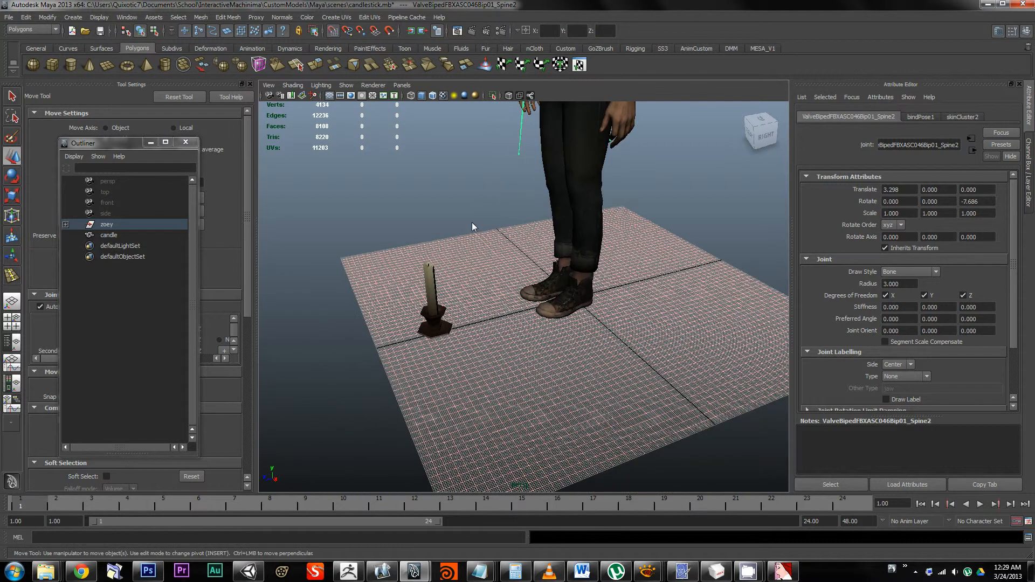
Step: Try moving the candle along the Z axis to -1.4, and set its Translate Z back to 0
left_click(125, 235)
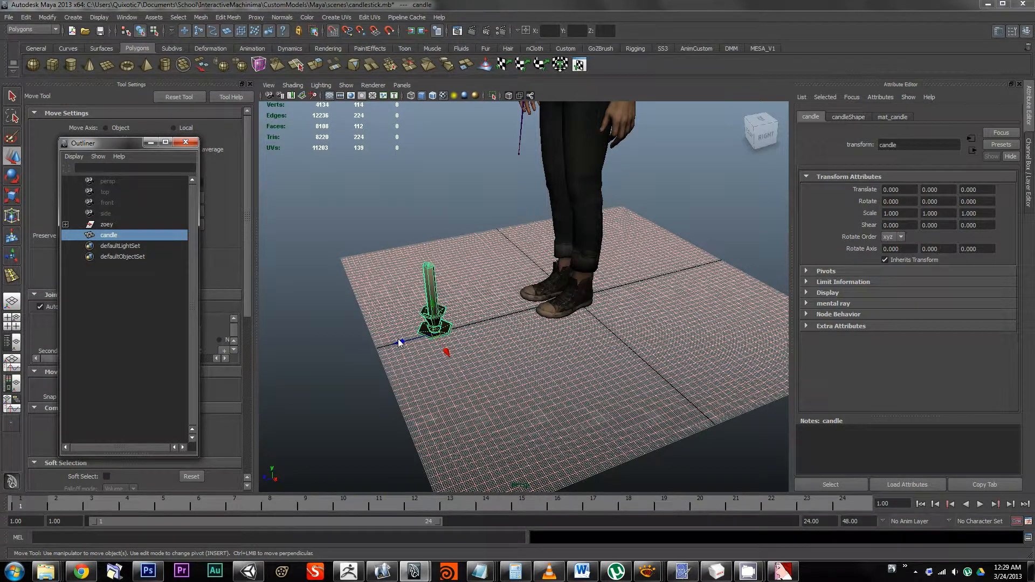
left_click_drag(403, 342, 445, 335)
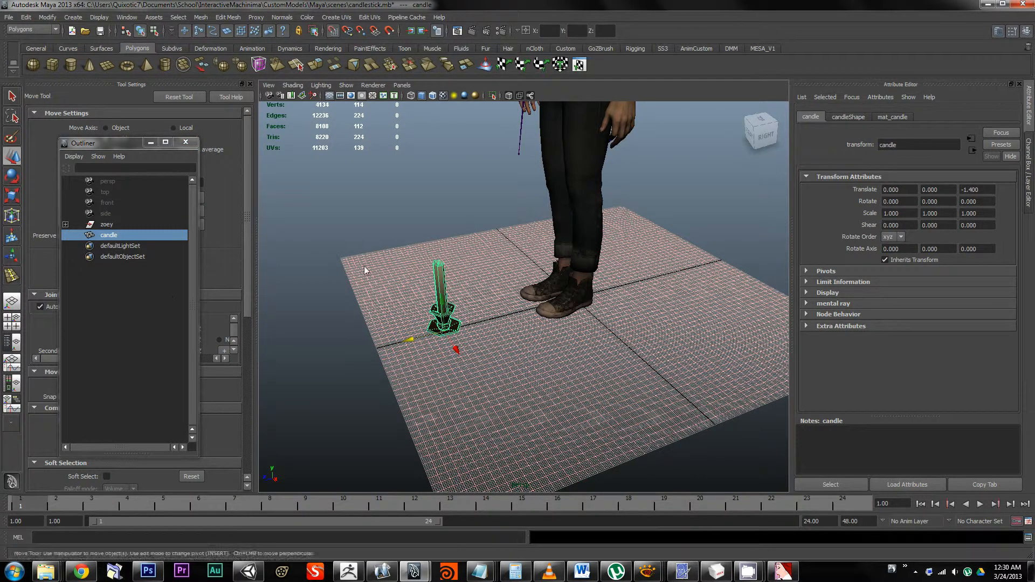
left_click(10, 18)
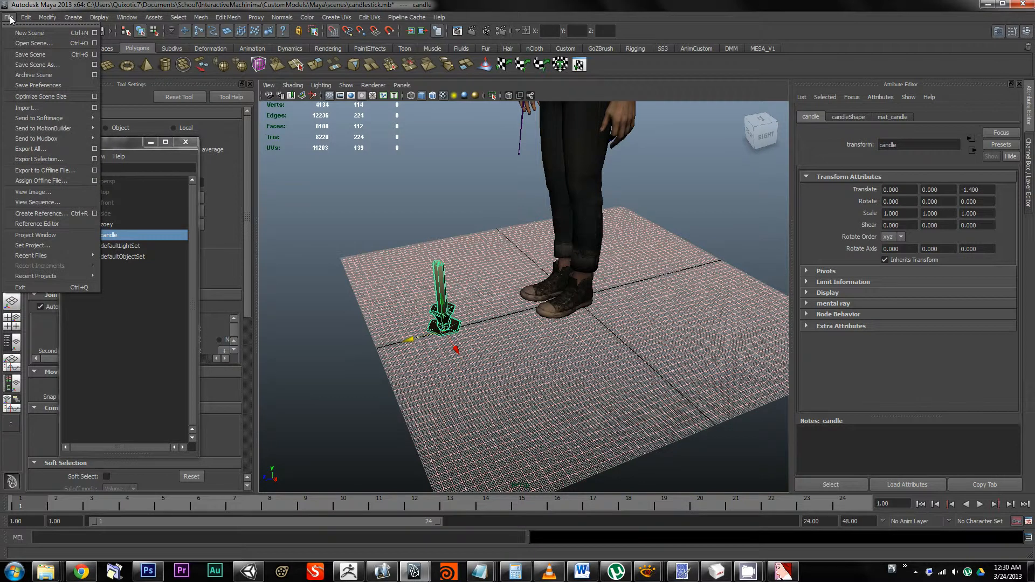
left_click(959, 94)
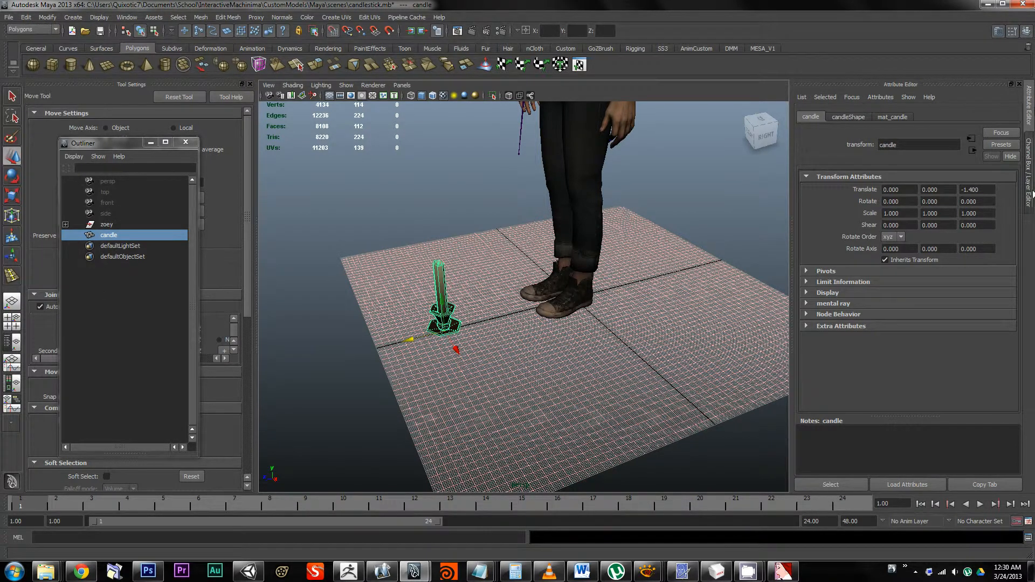
left_click(1031, 190)
left_click(1014, 145)
type("0")
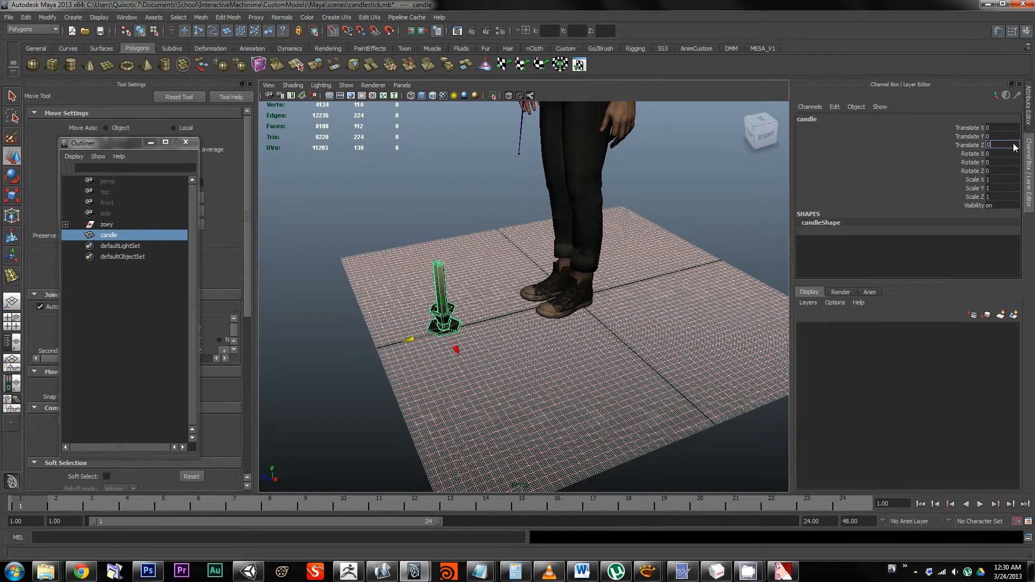
key("Return")
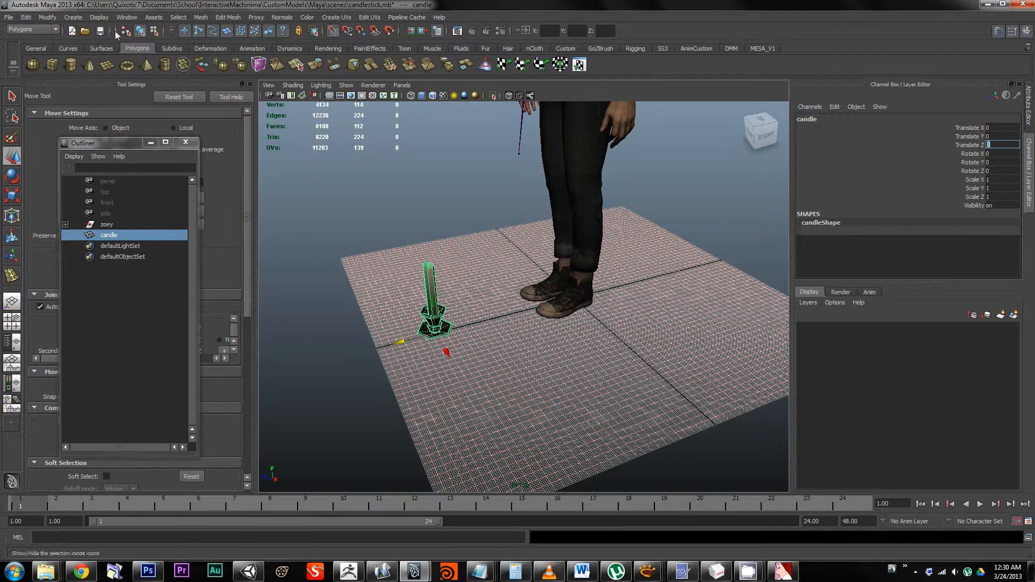
Step: Check the OBJ export options for the selected candle, and cancel without exporting
left_click(9, 17)
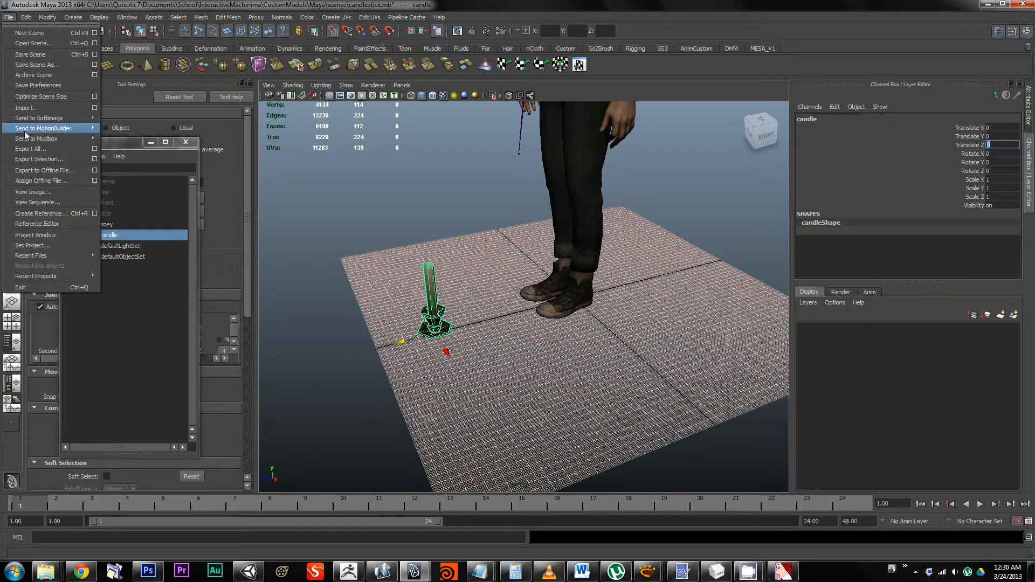
left_click(55, 162)
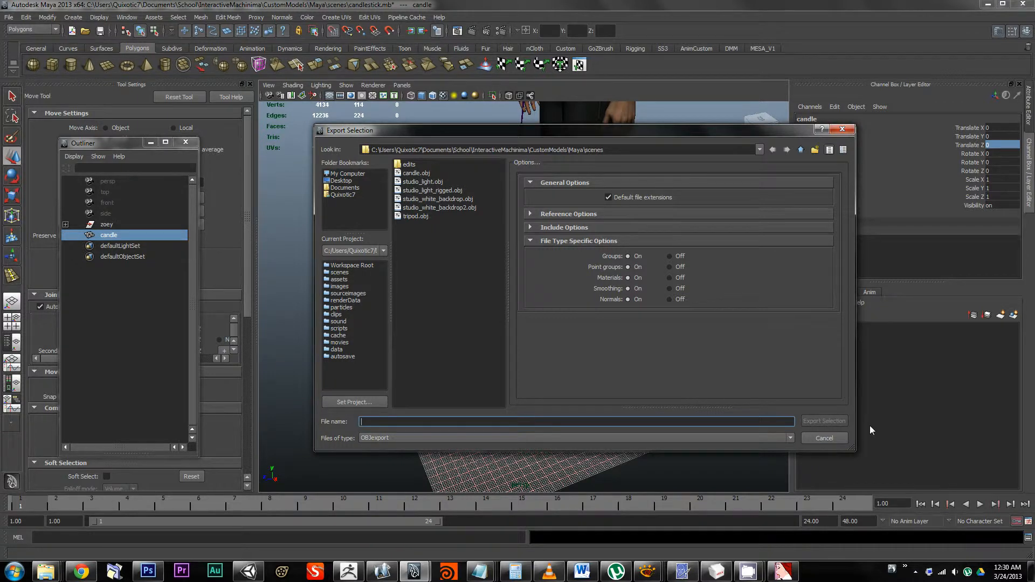
left_click(815, 437)
Step: Switch to MilkShape 3D, look at the Wavefront OBJ import dialog without loading a file, and inspect the candle in the 3D view
left_click(716, 571)
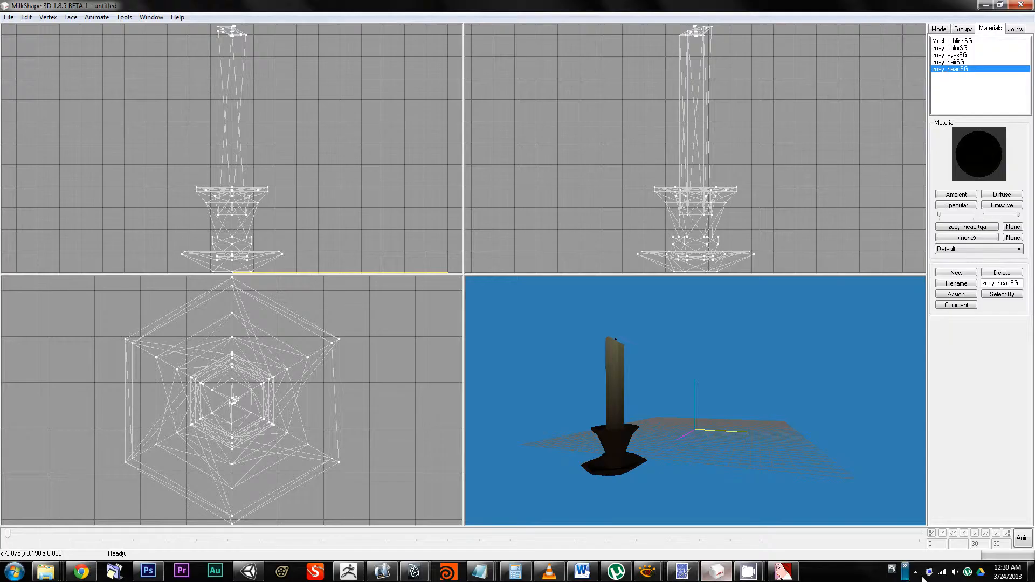
left_click(9, 17)
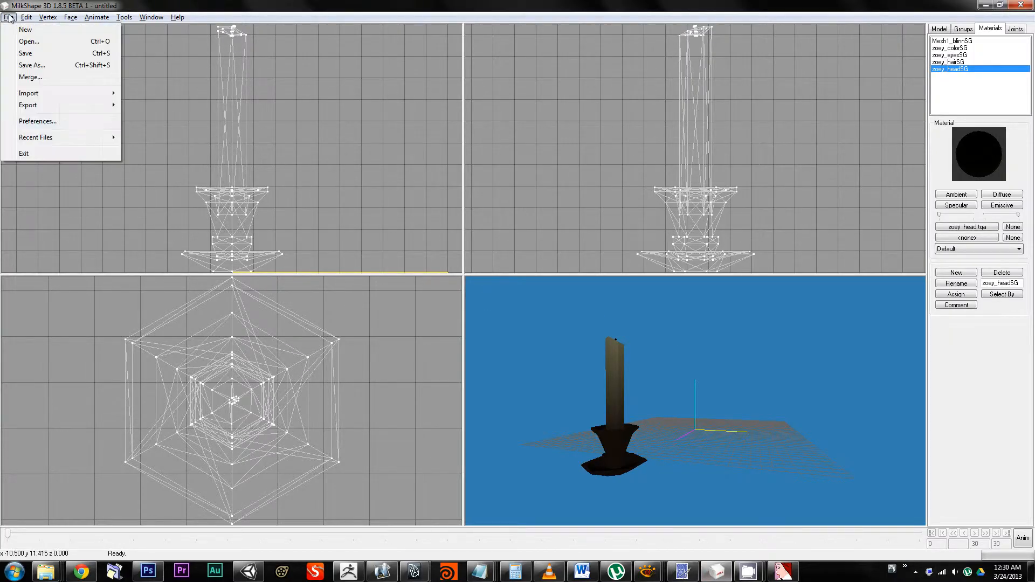
mouse_move(99, 95)
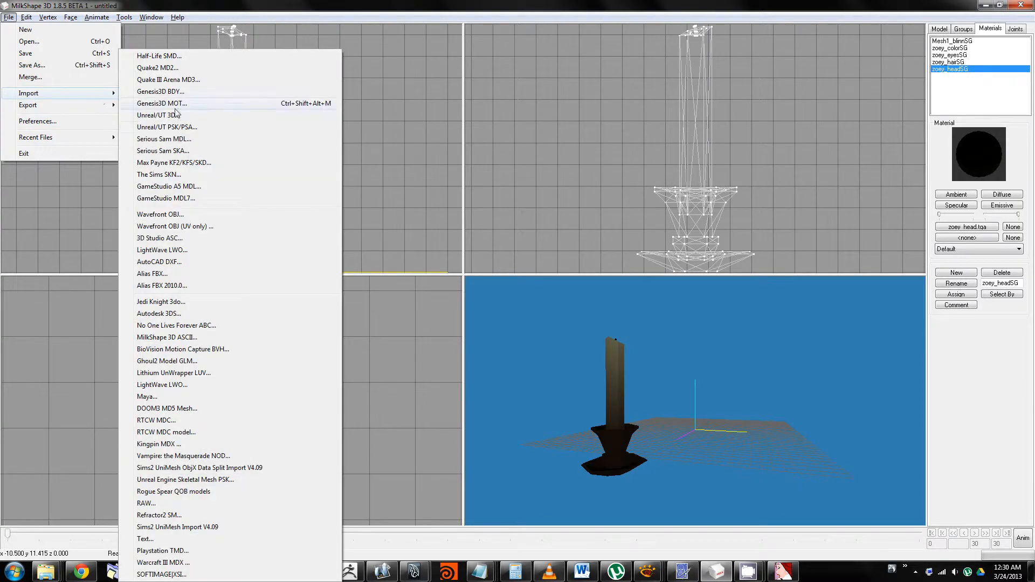
left_click(161, 215)
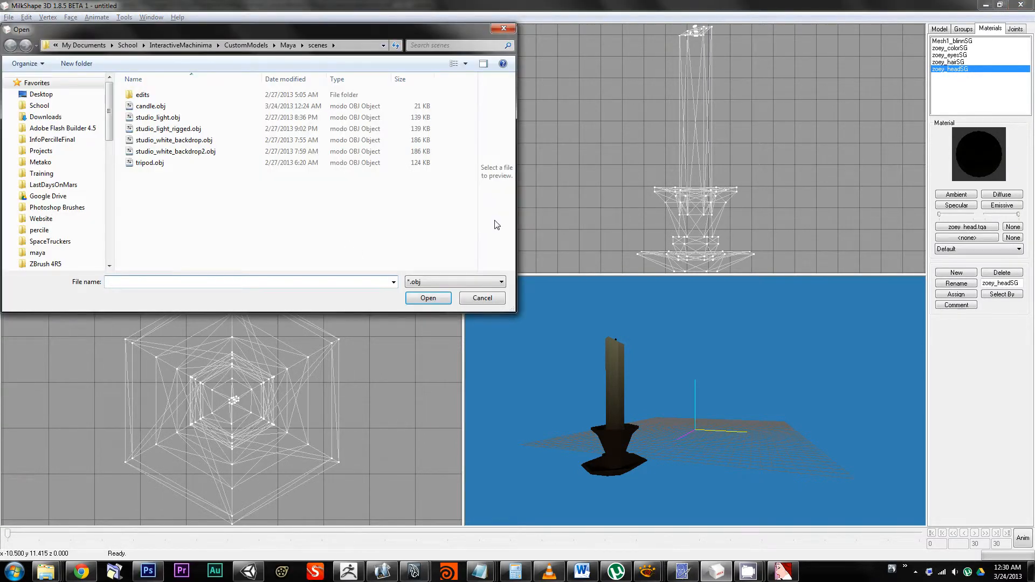
left_click(489, 296)
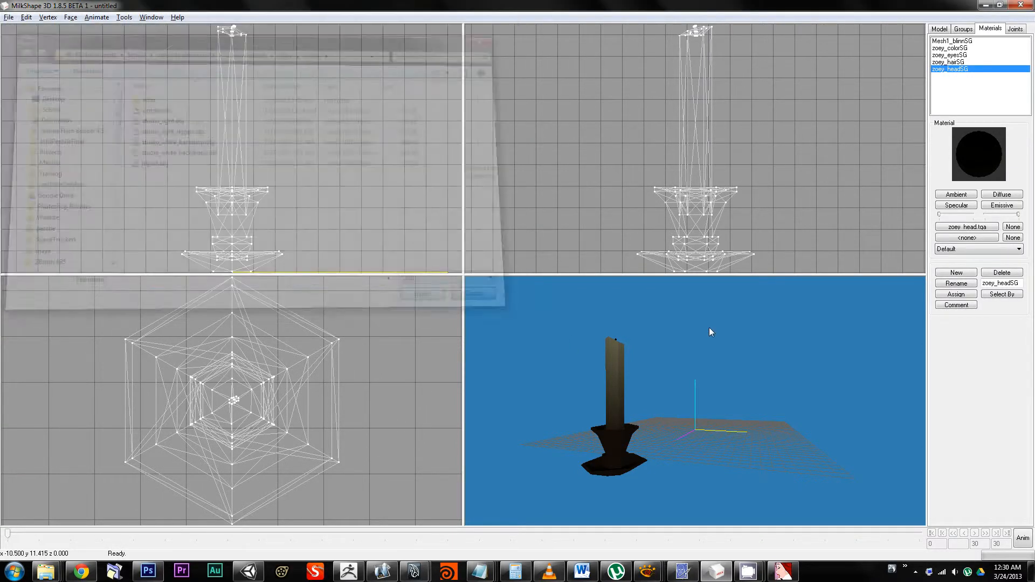
left_click_drag(709, 330, 690, 400)
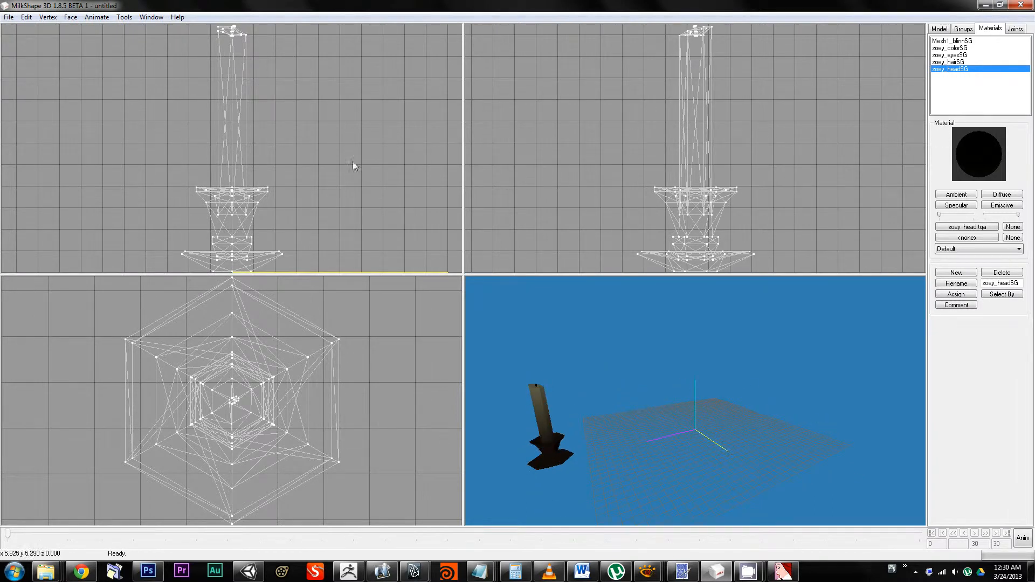
Step: Review MilkShape's available export formats and the model's groups and materials
left_click(9, 16)
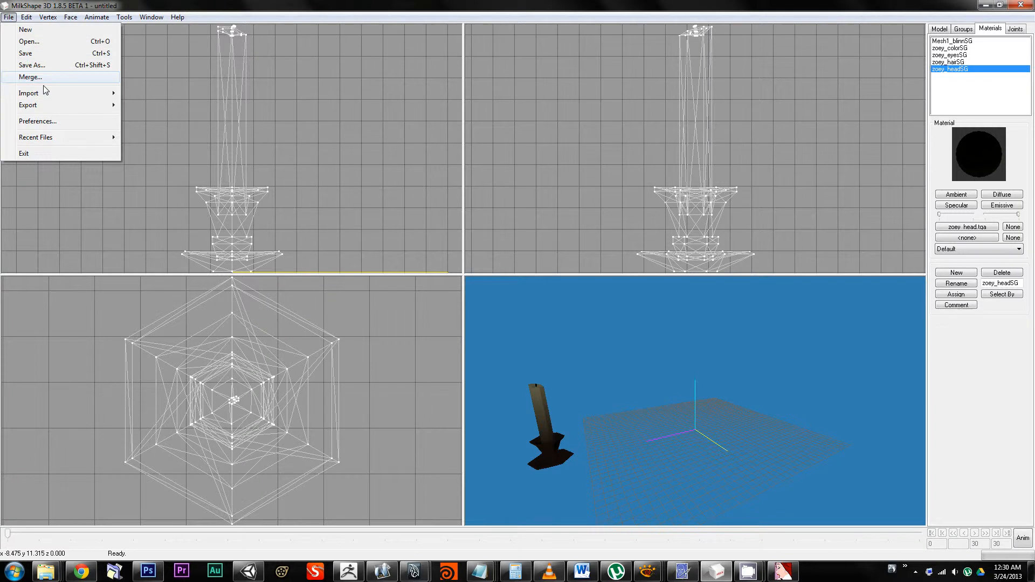
mouse_move(69, 96)
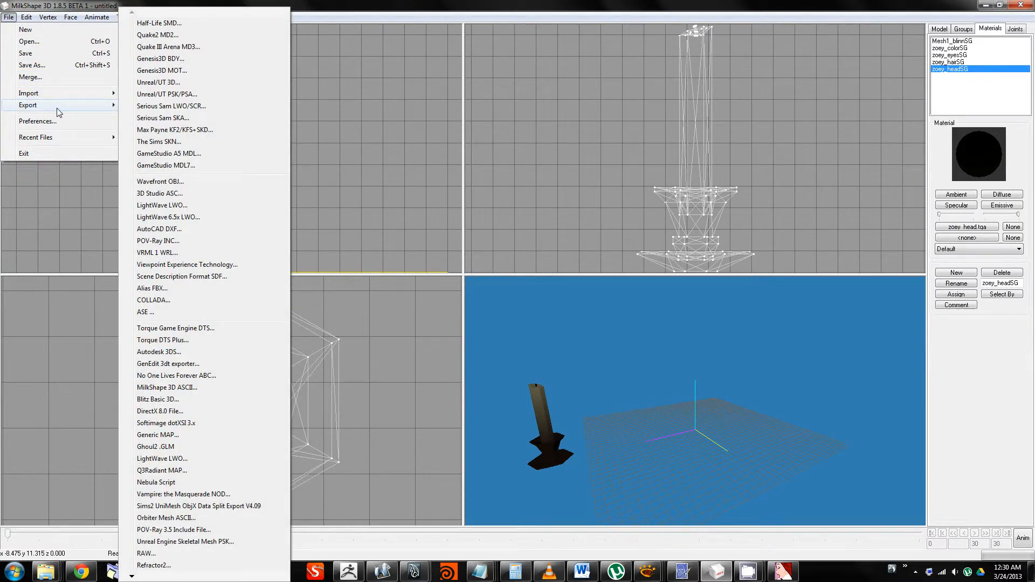
left_click(483, 3)
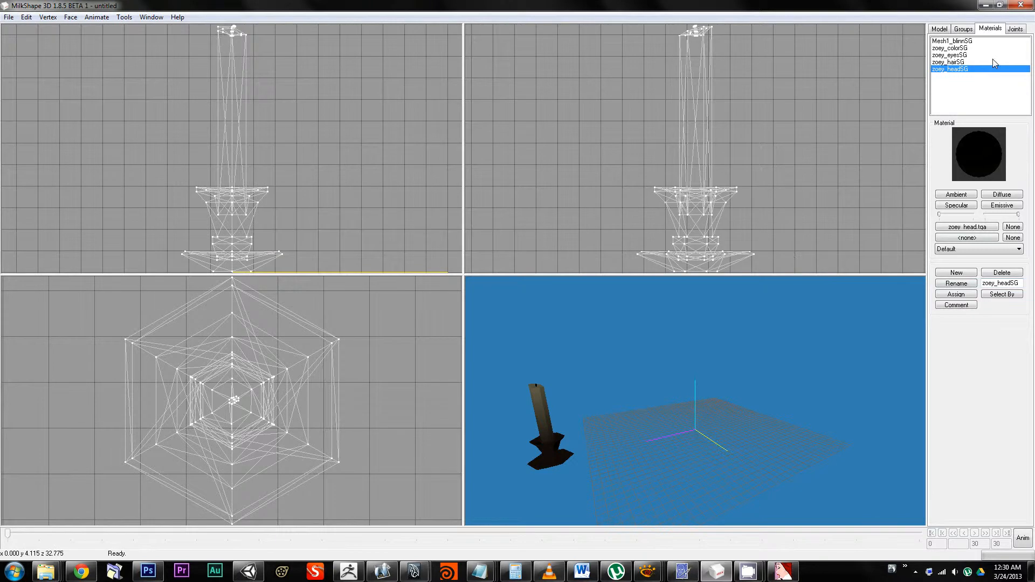
left_click(964, 31)
left_click(989, 30)
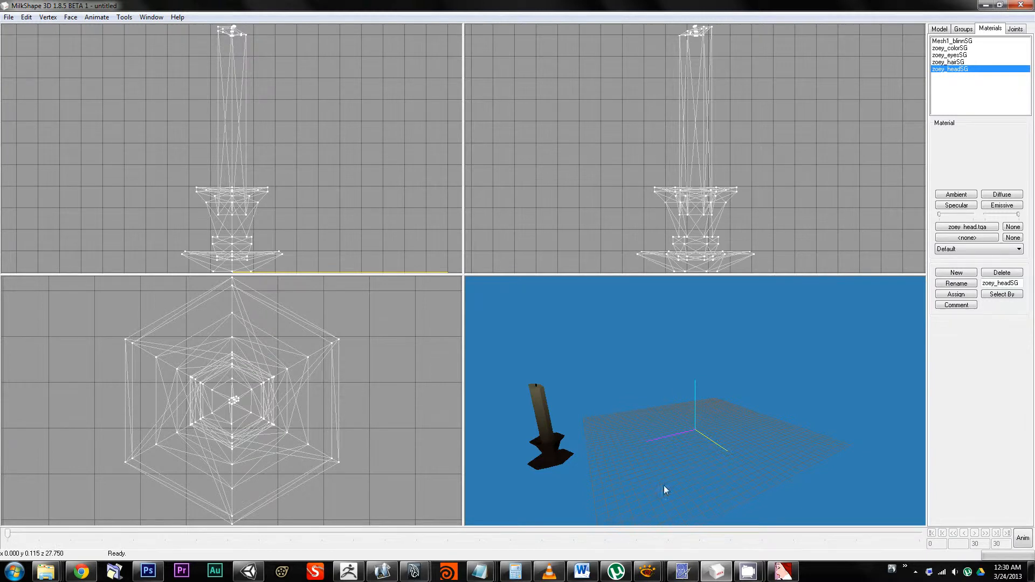
Step: Switch back to Maya, try moving the candle along the Z axis, and undo the move
mouse_move(414, 571)
mouse_move(396, 522)
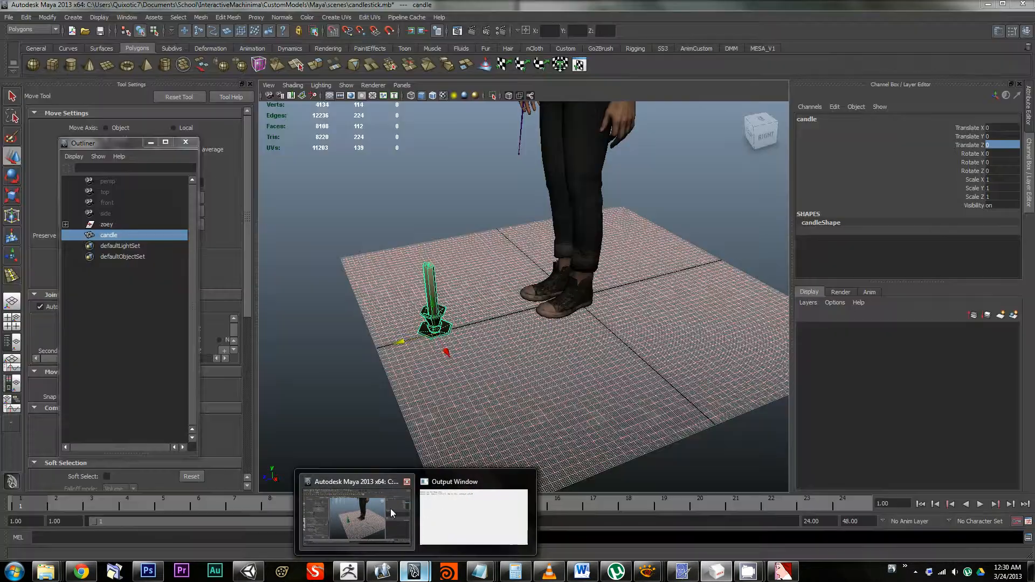
left_click(390, 512)
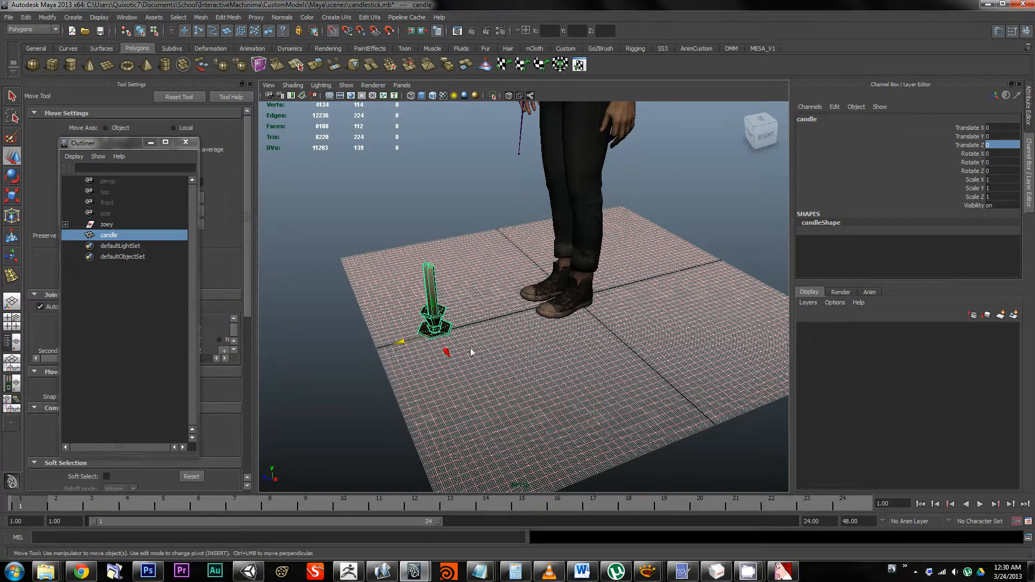
left_click(402, 343)
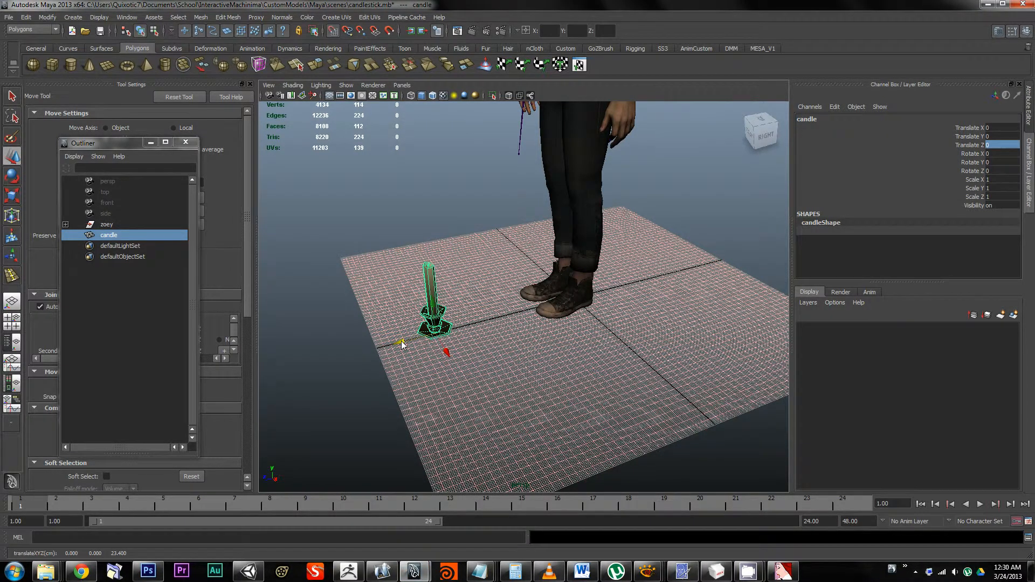
left_click_drag(402, 343, 450, 337)
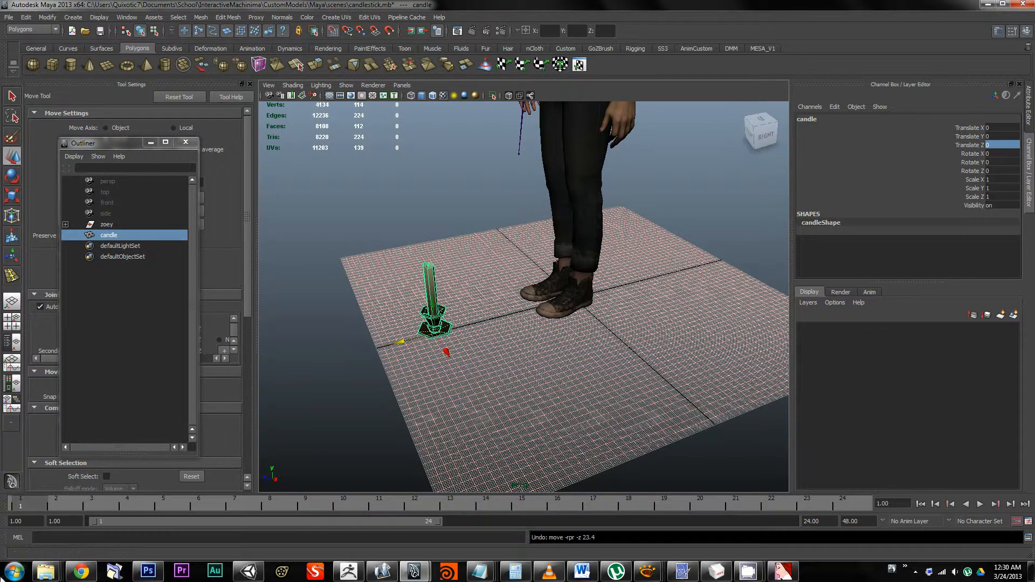
Step: Switch to the candlestick folder in Windows Explorer and check the candle_diffuse.tga texture file
left_click(46, 571)
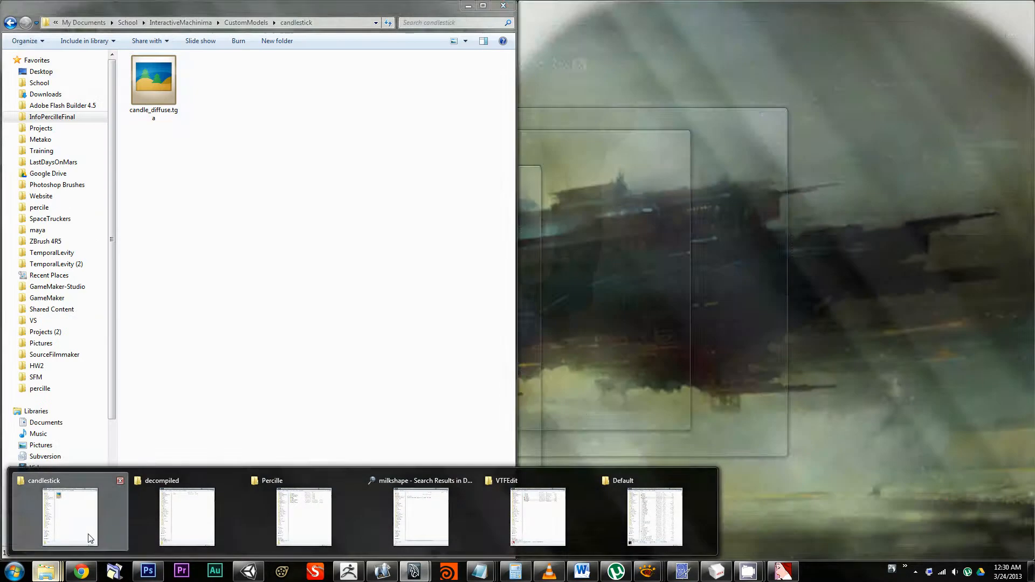
left_click(87, 536)
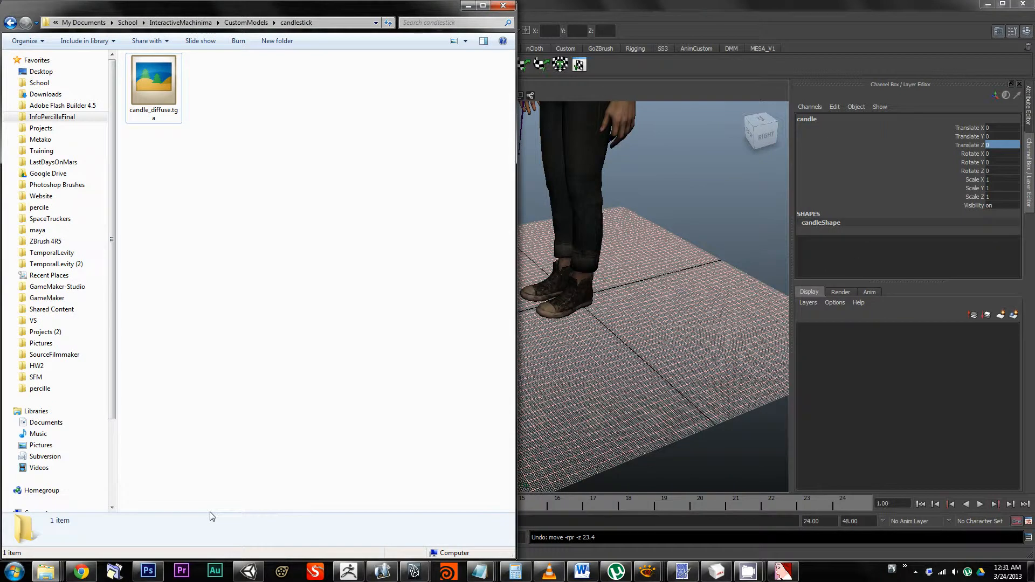
left_click(150, 76)
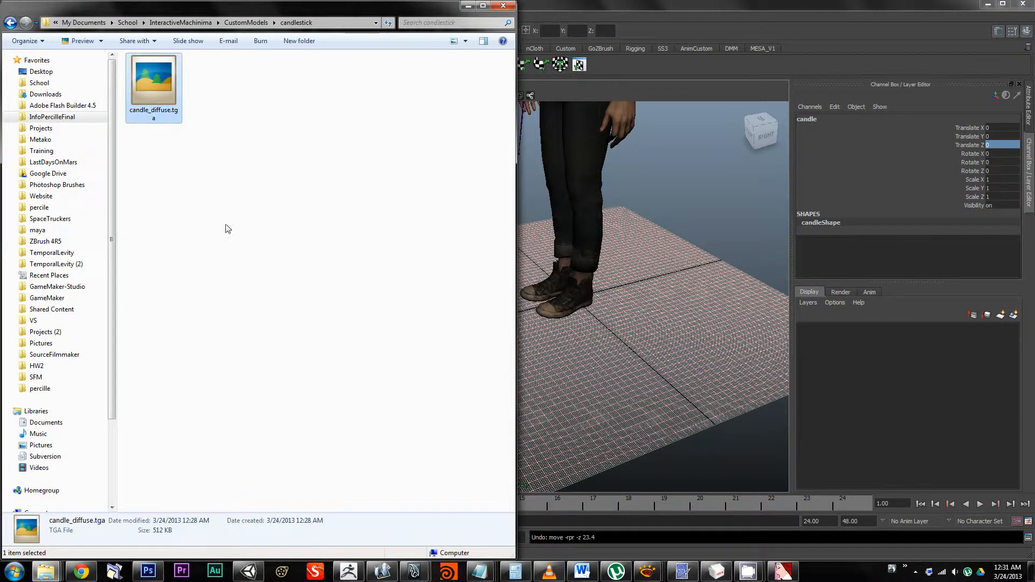
left_click(304, 273)
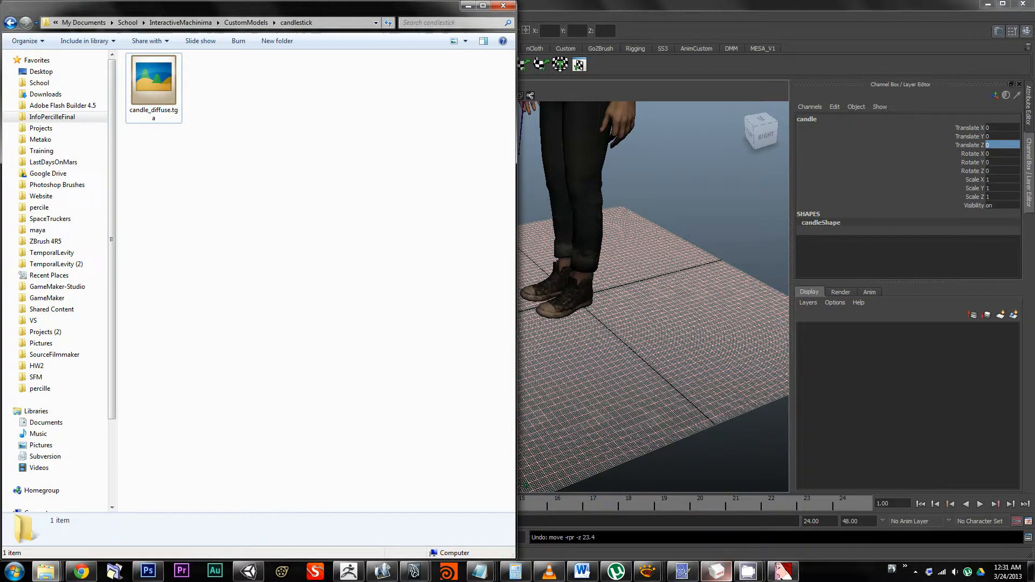
Step: Switch to VTFEdit and import candle_diffuse.tga from InteractiveMachinima > CustomModels > candlestick, accepting DXT1 normal format, DXT5 alpha format and generated mipmaps
left_click(783, 572)
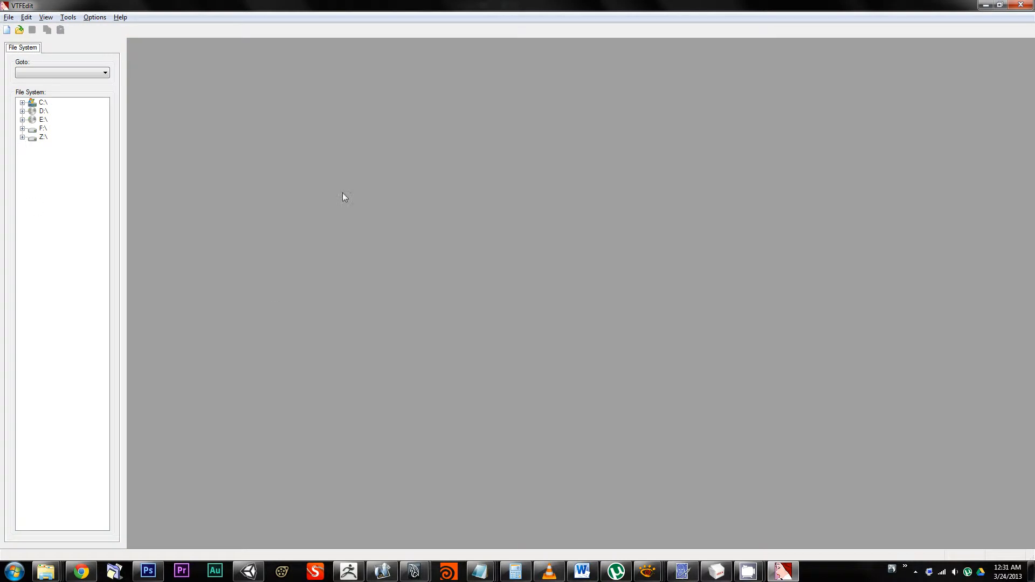
left_click(9, 18)
left_click(172, 5)
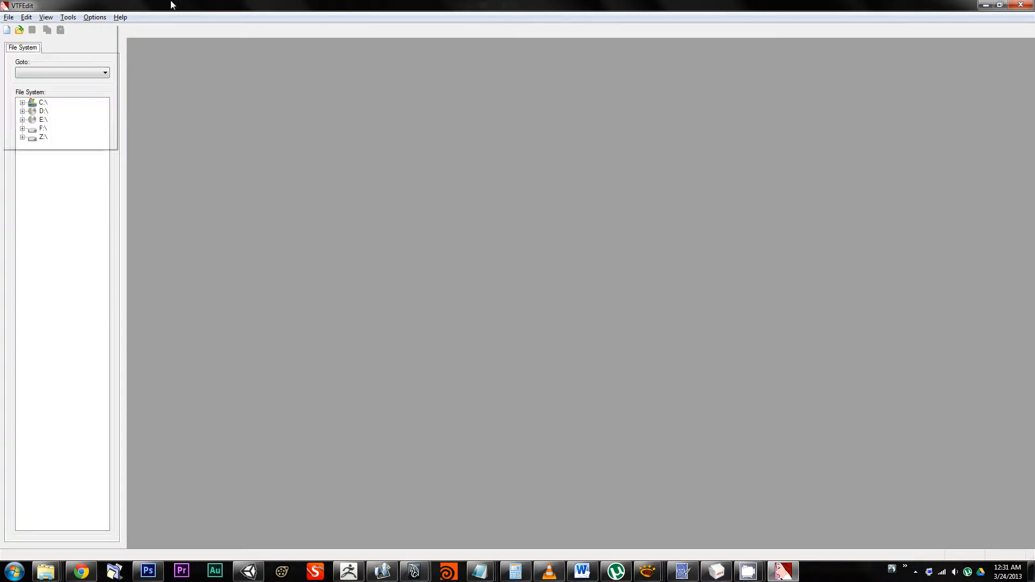
left_click(8, 17)
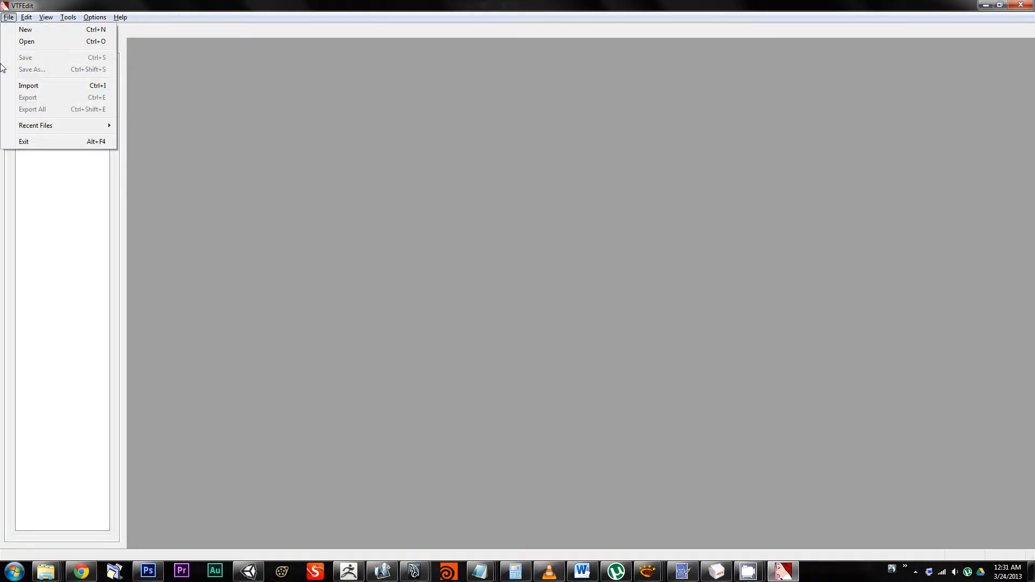
left_click(75, 84)
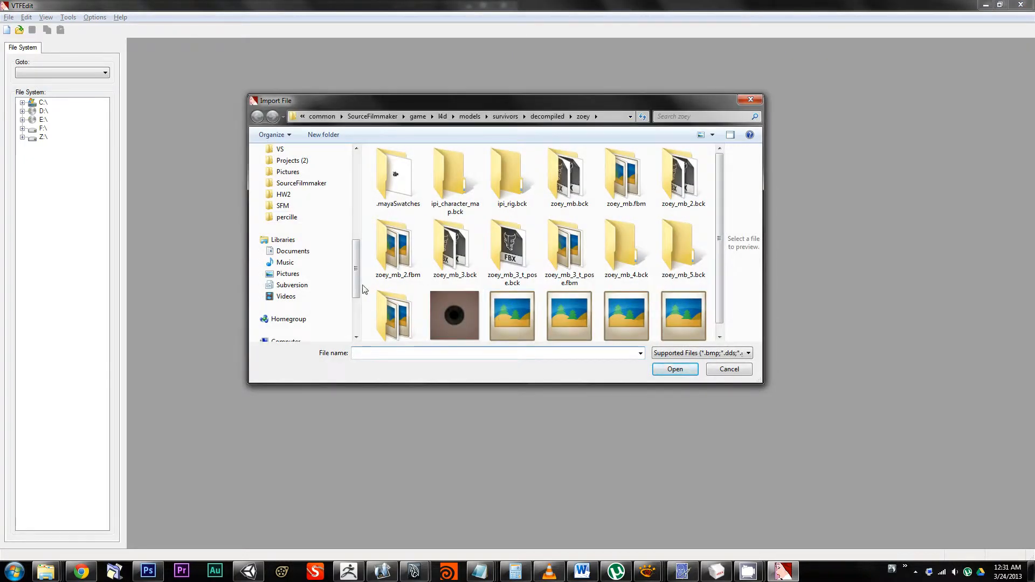
left_click(209, 480)
left_click_drag(358, 268, 368, 182)
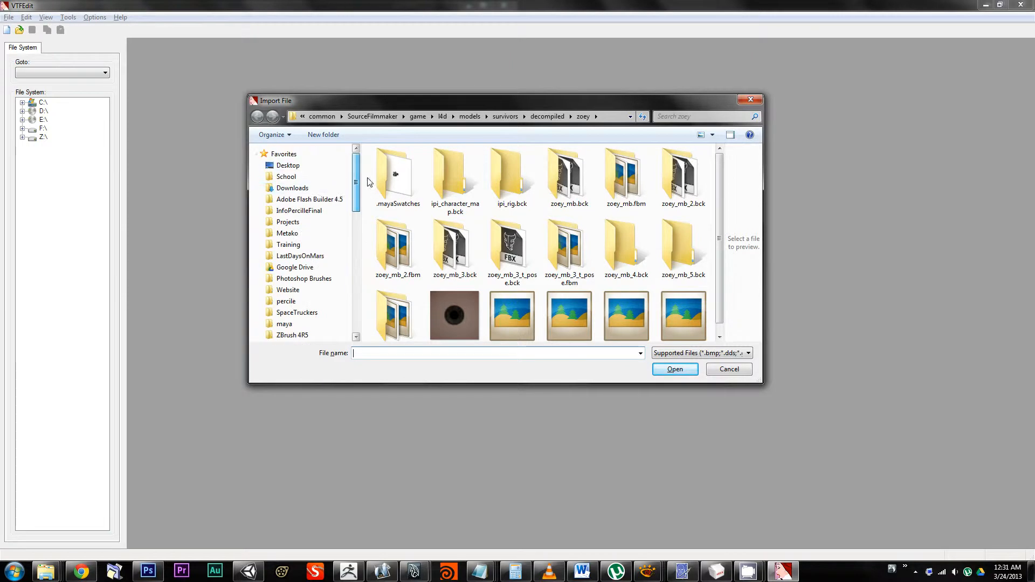
left_click(300, 210)
left_click(467, 116)
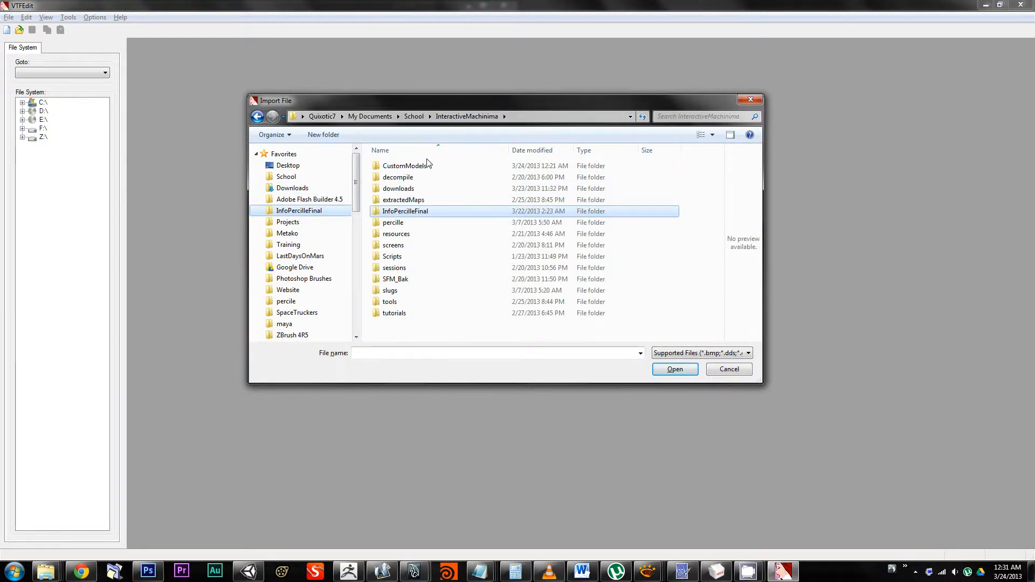
double_click(427, 165)
double_click(402, 177)
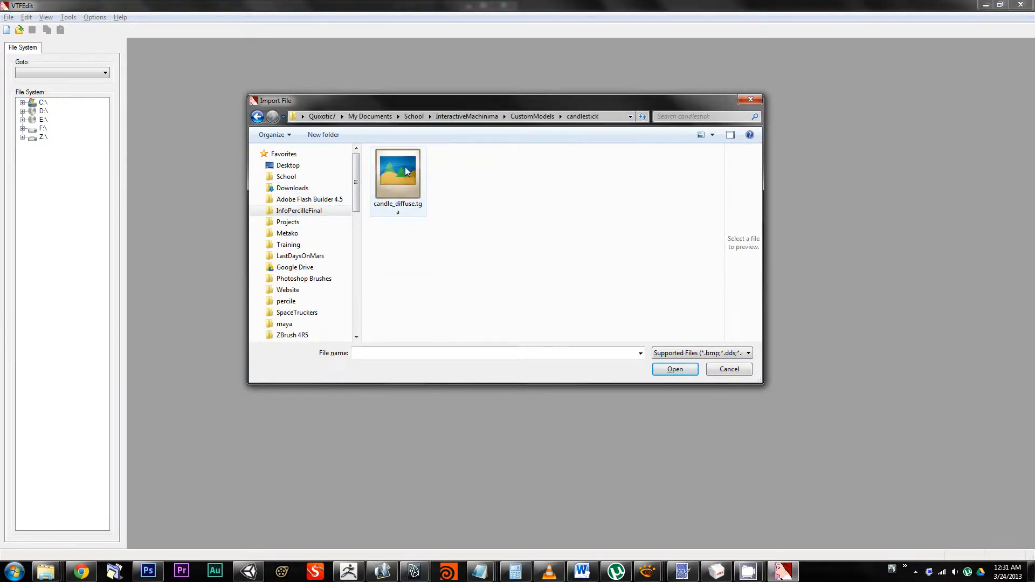
double_click(406, 172)
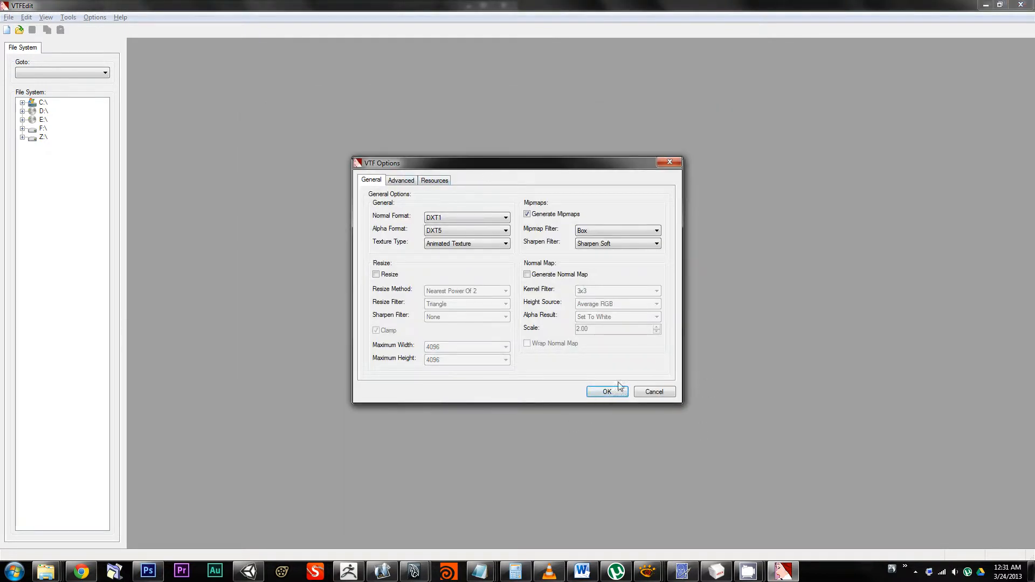
left_click(603, 392)
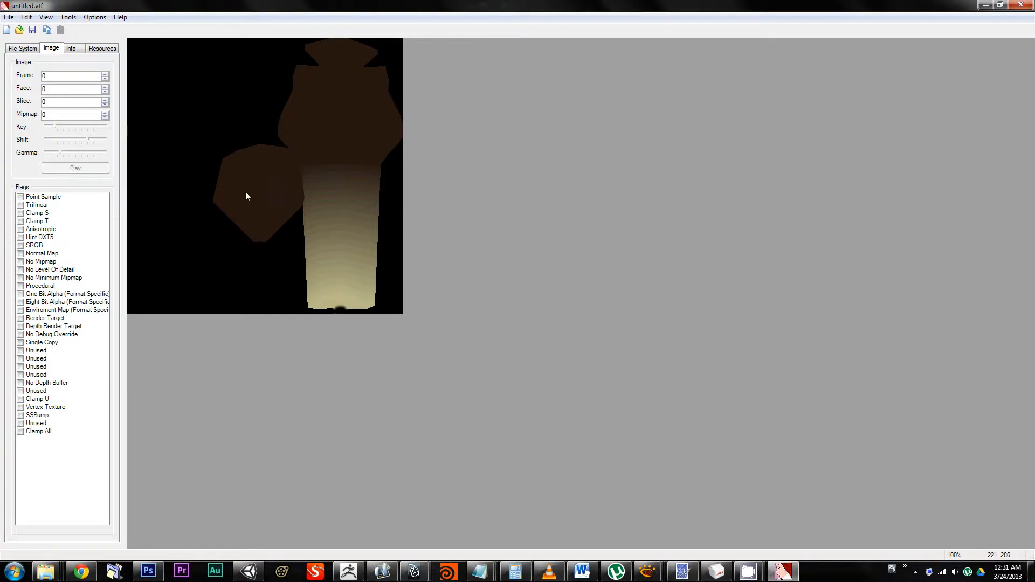
Step: Switch to the candlestick folder in Windows Explorer and check the candle_diffuse.tif source texture
key("alt")
key("alt+Tab")
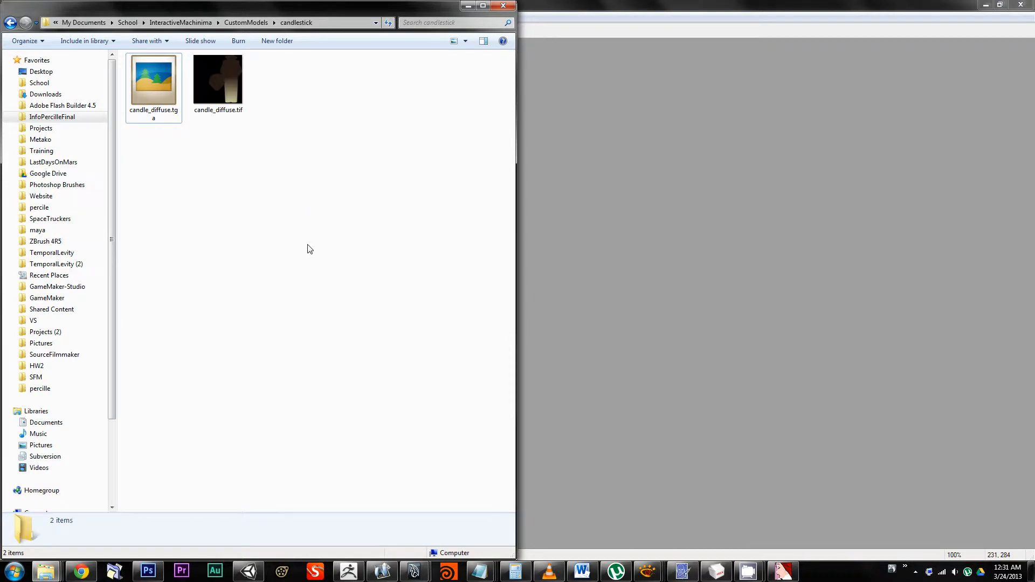
left_click(218, 76)
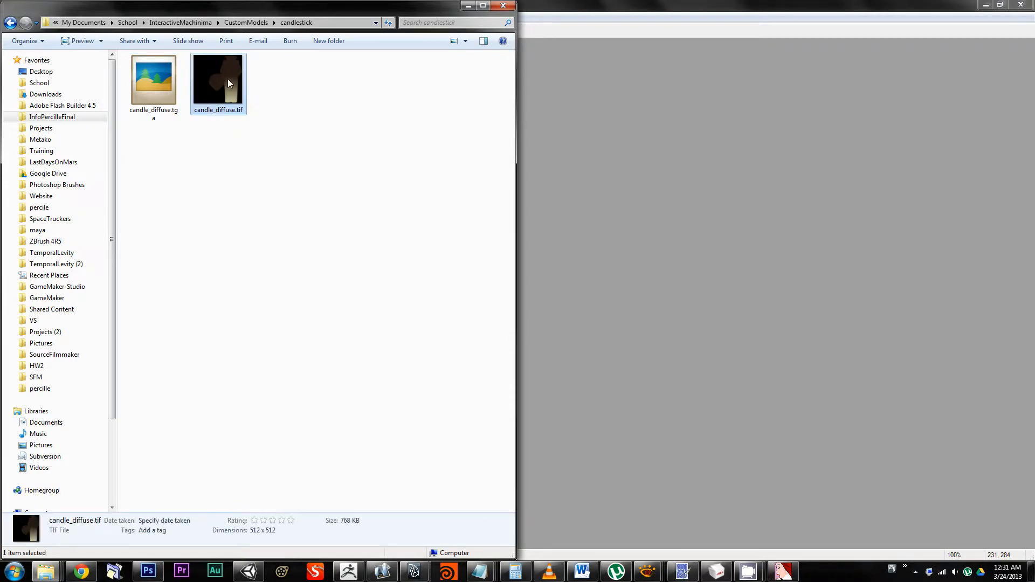
left_click(375, 111)
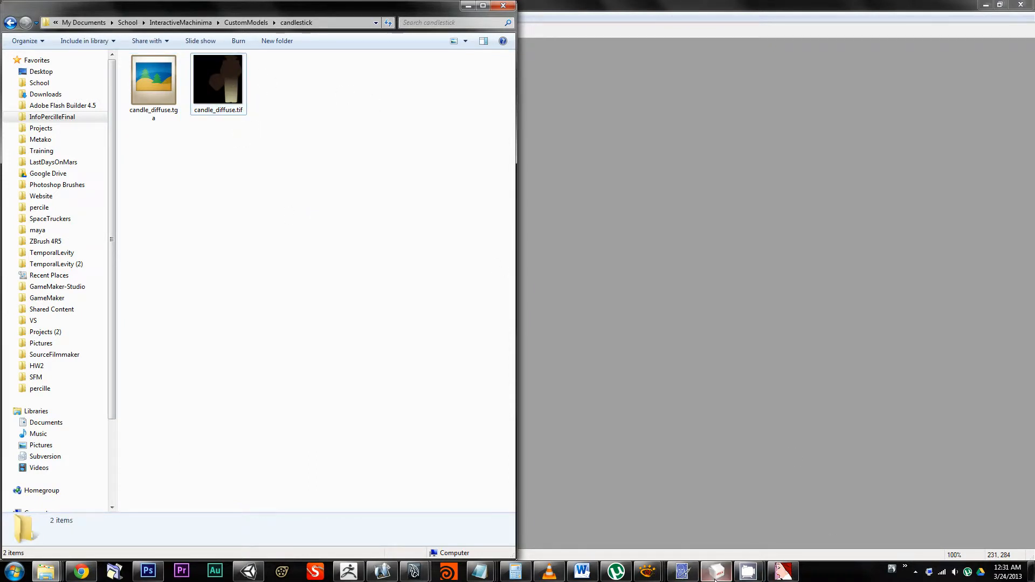
mouse_move(748, 571)
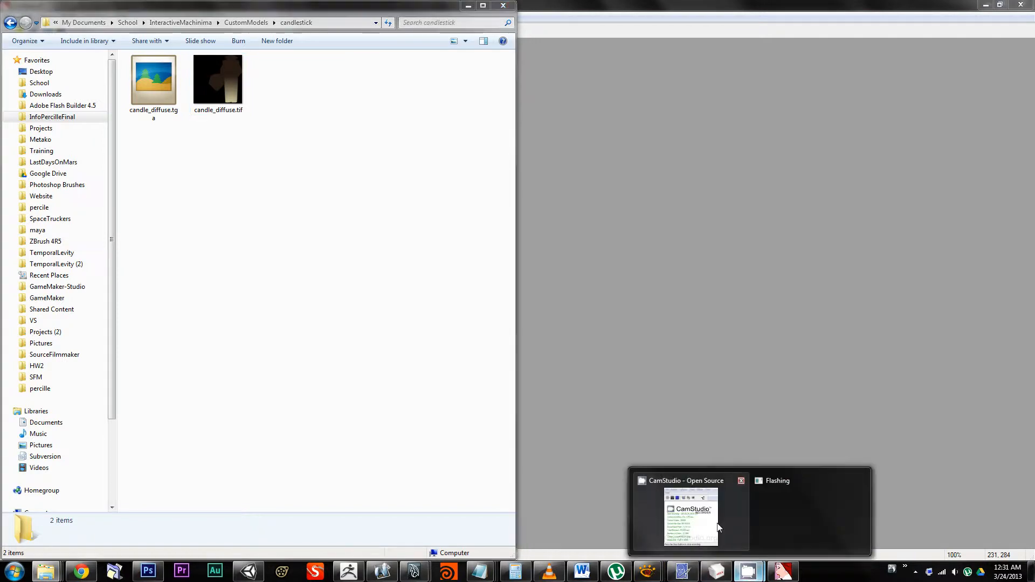
left_click(718, 528)
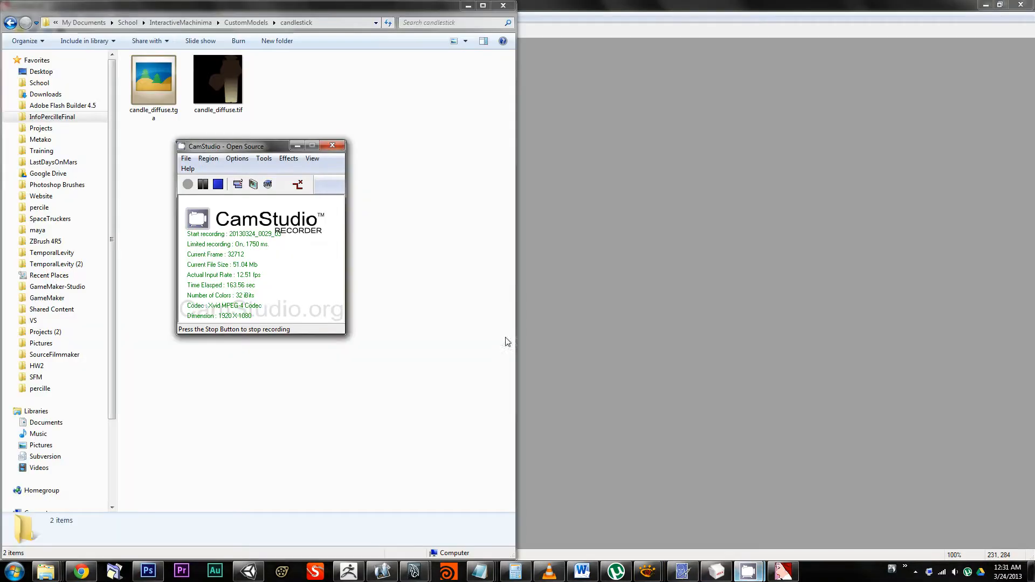
left_click(204, 184)
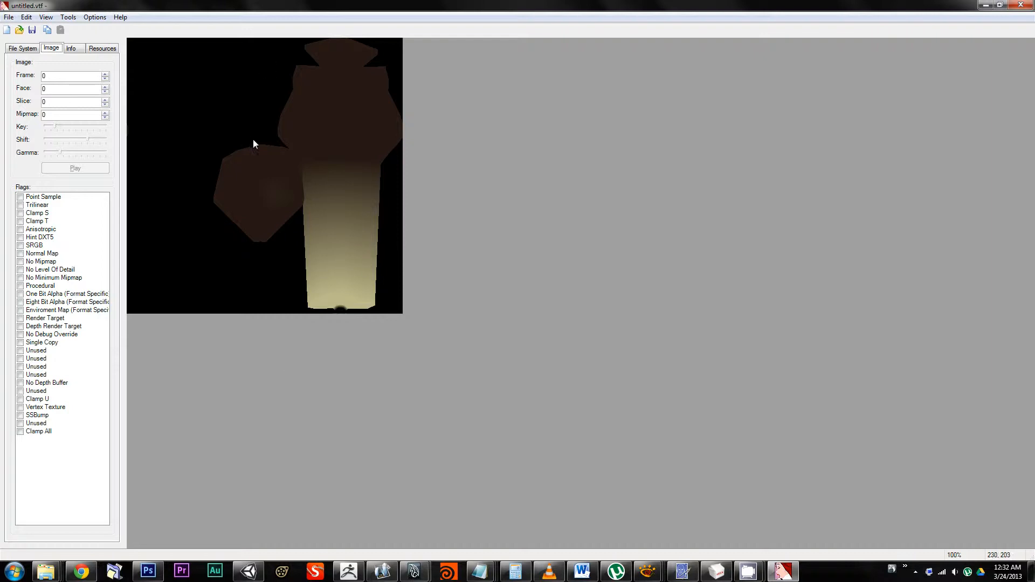
Step: Save the imported candle texture from VTFEdit as mat_candlestick_color in VTF format in the candlestick folder
left_click(31, 30)
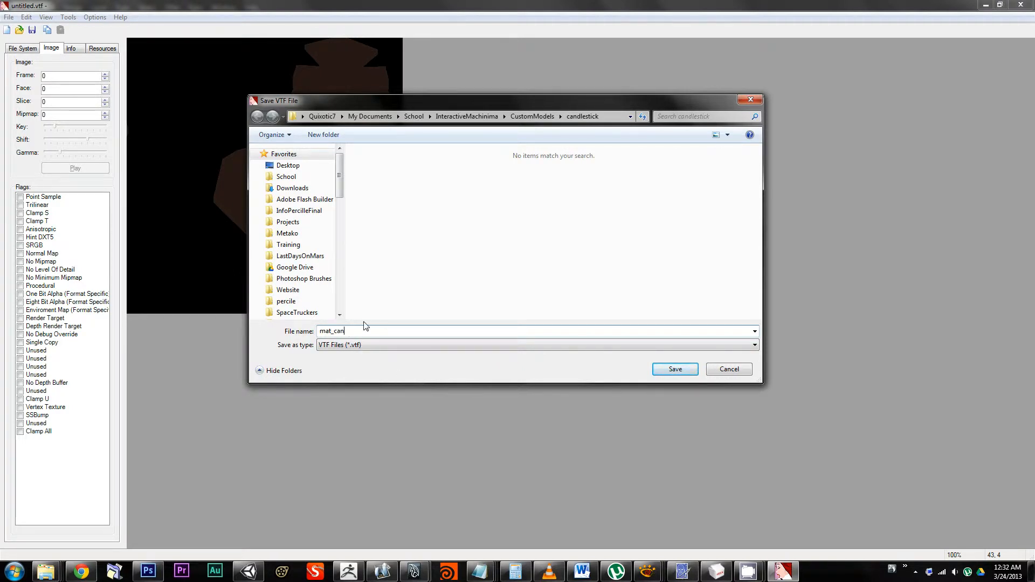
type("mat_candlestick_color")
left_click(683, 370)
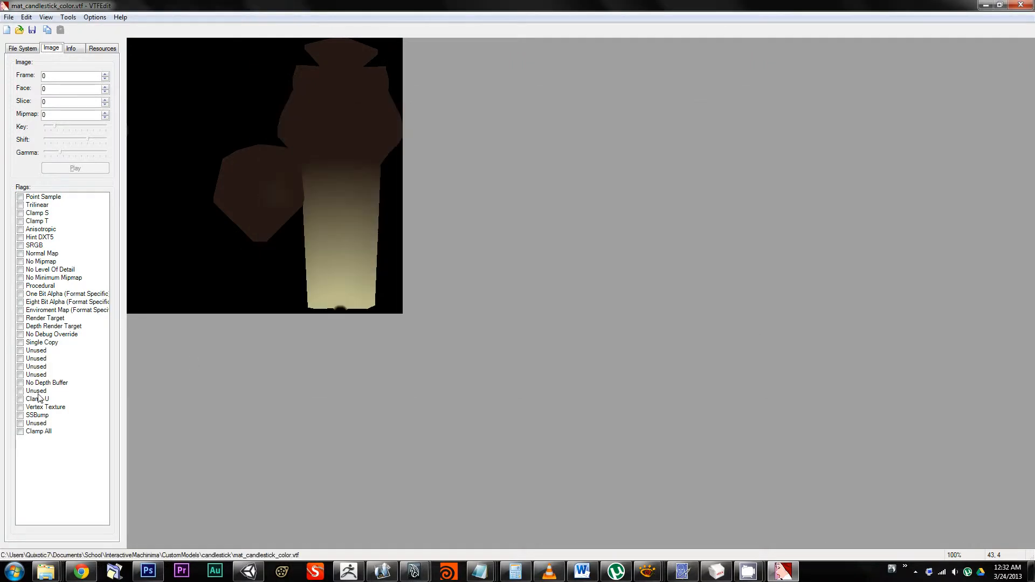
Step: Switch to the candlestick folder in Windows Explorer and check the mat_candlestick_color .vmt and .vtf files
mouse_move(46, 572)
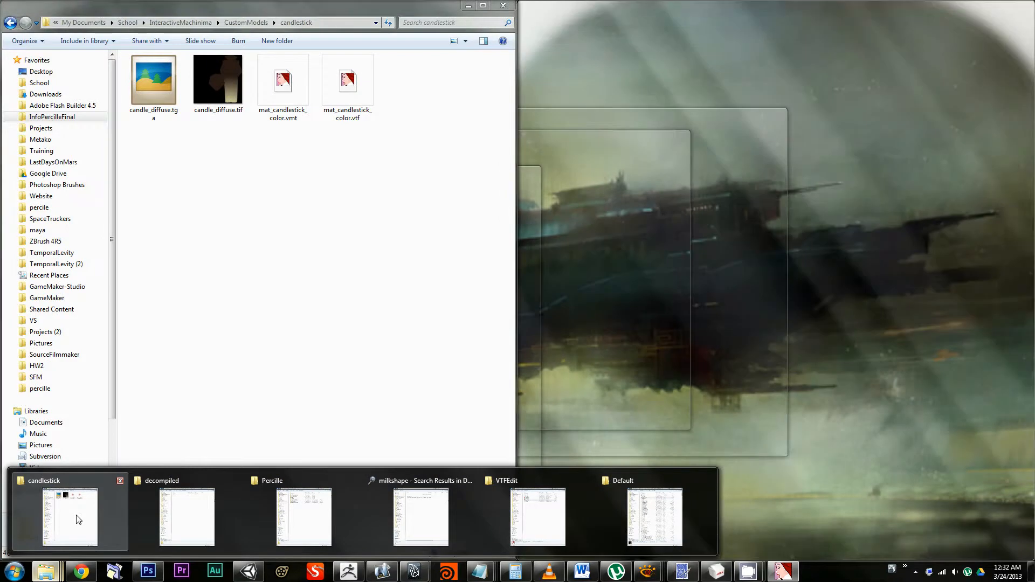
left_click(78, 519)
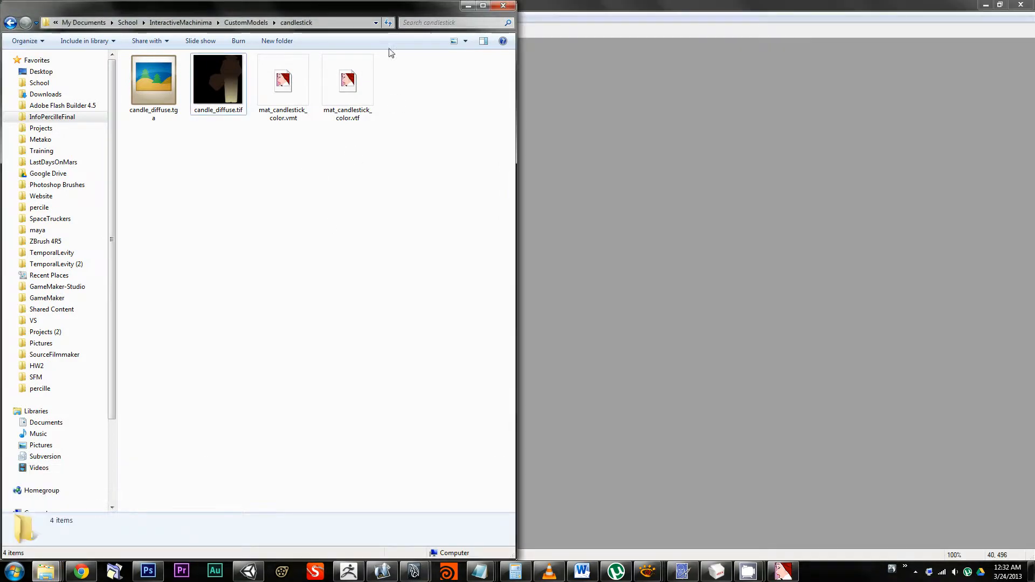
left_click(294, 81)
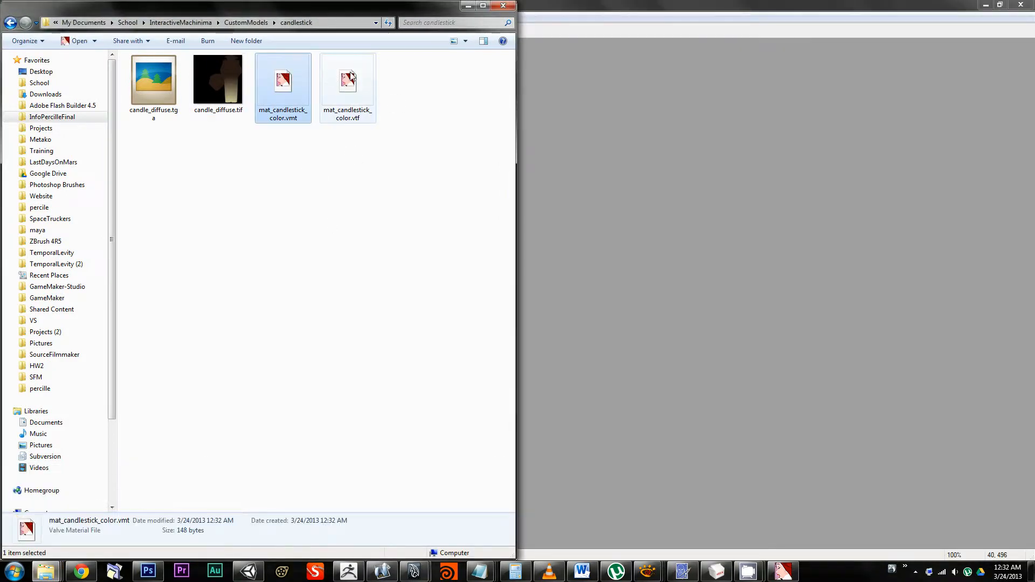
left_click(360, 250)
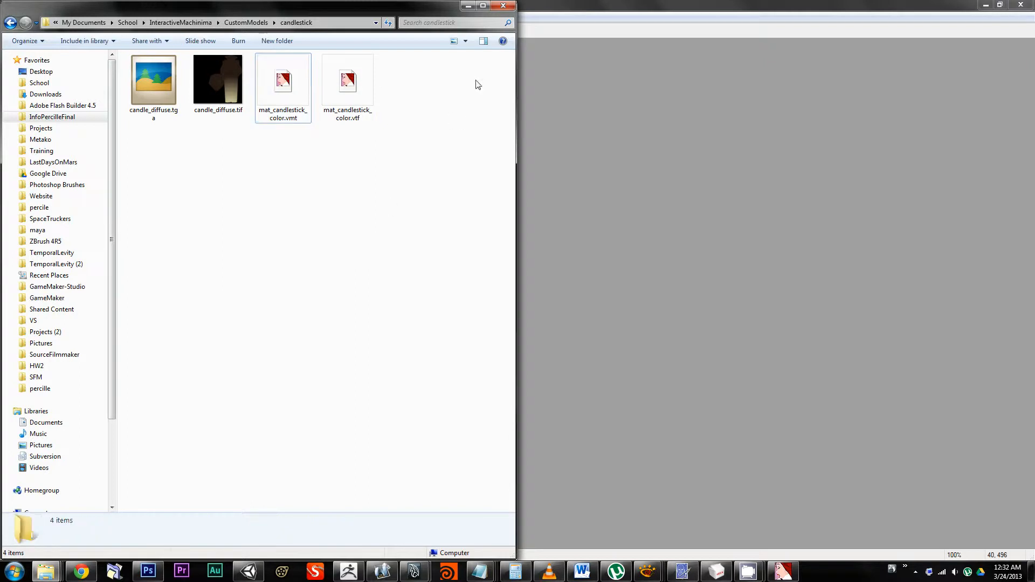
left_click(349, 84)
left_click(471, 72)
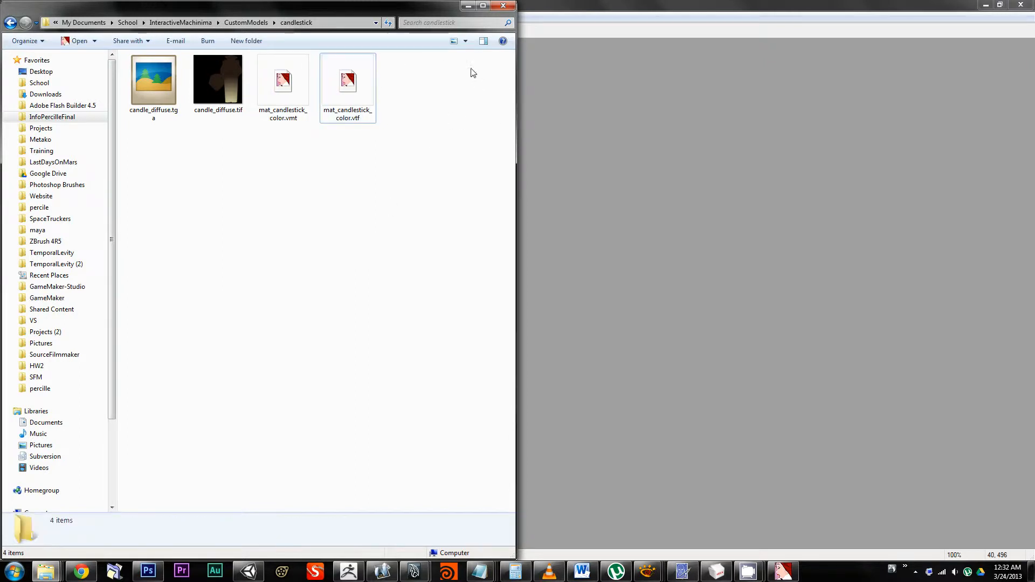
Step: Show the candlestick folder in Details view, narrow the preview area and widen the Name column to fit the full file names
left_click(483, 41)
left_click(465, 42)
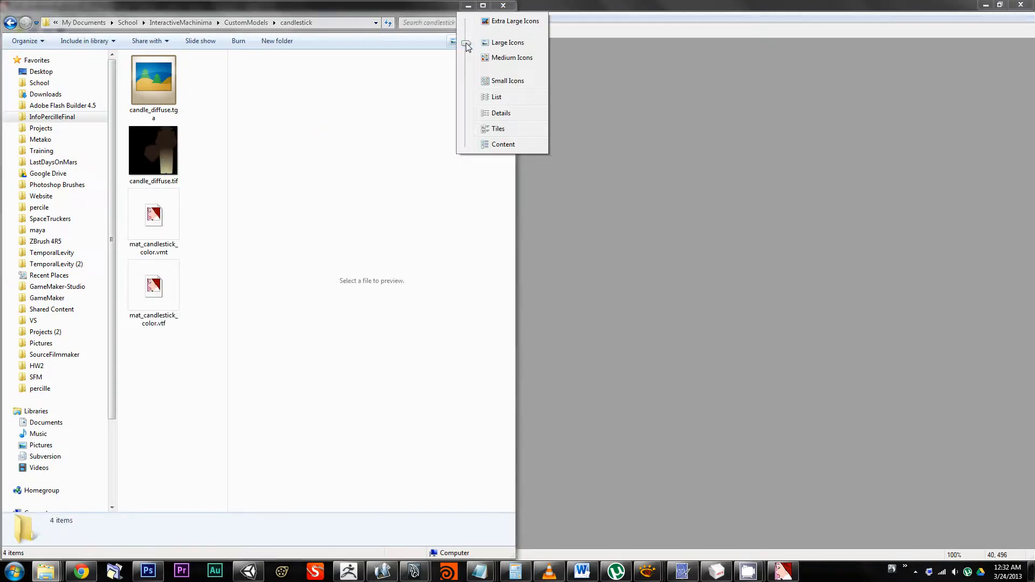
left_click(504, 112)
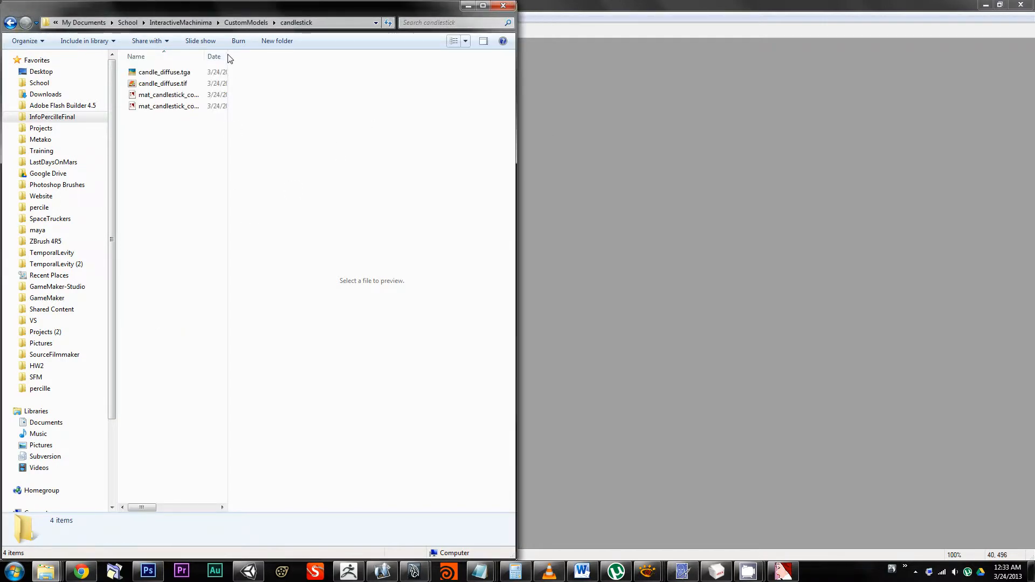
left_click_drag(226, 58, 478, 62)
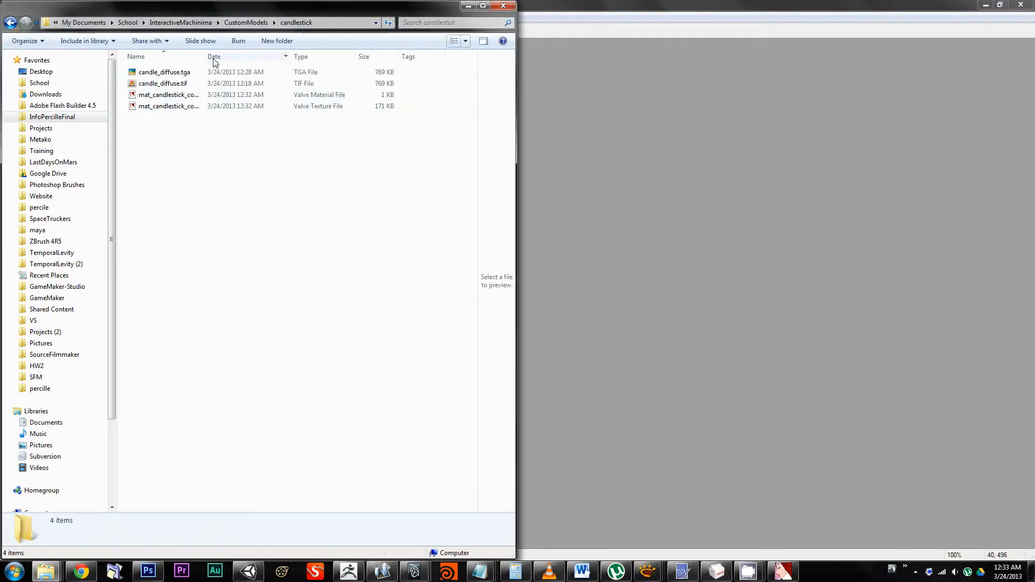
left_click_drag(205, 56, 268, 61)
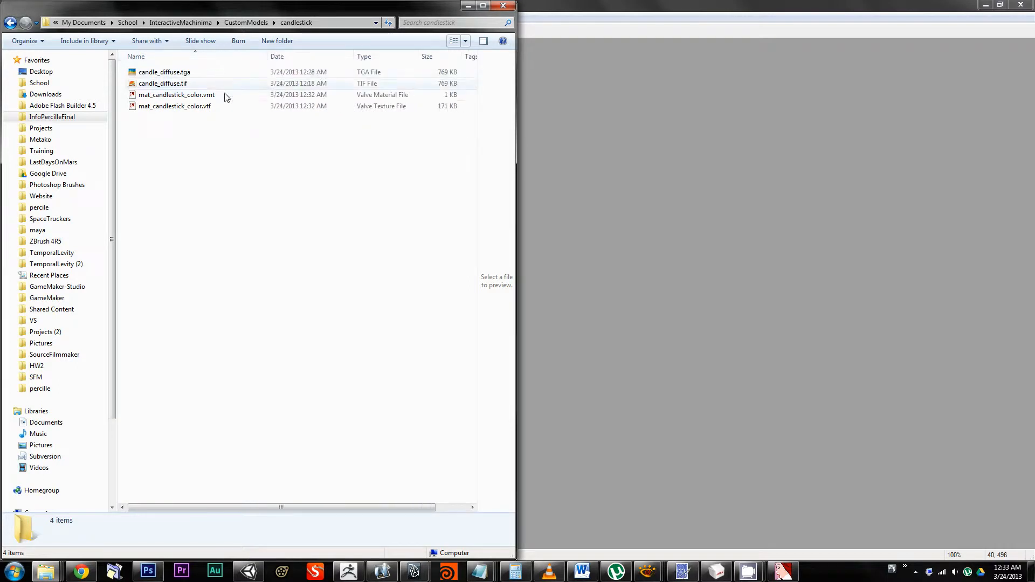
Step: Open the mat_candlestick_color.vmt material file for editing in Notepad++
left_click(183, 106)
left_click(195, 96)
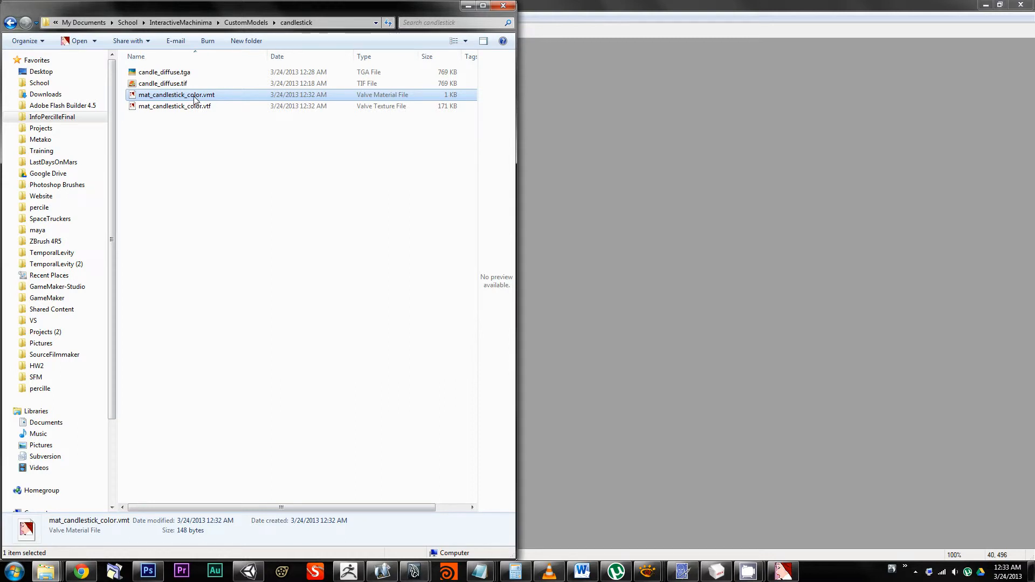
right_click(195, 99)
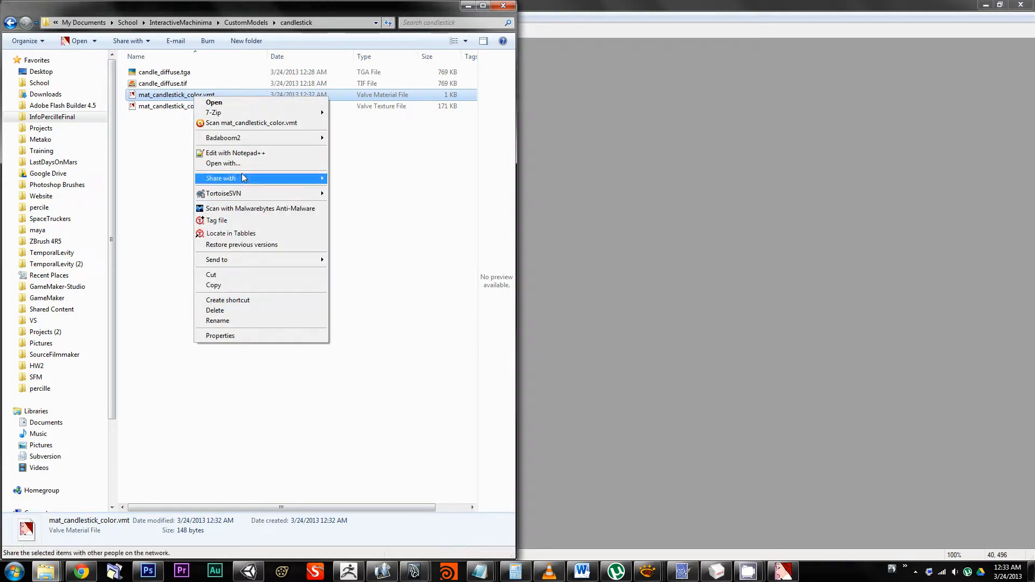
left_click(235, 153)
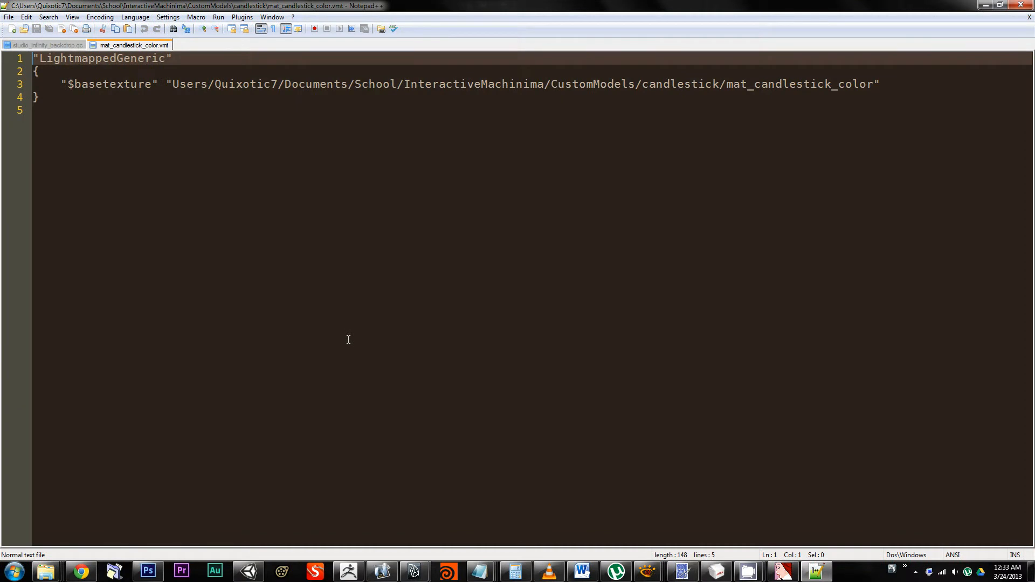
Step: Open studio_light.vmt from the CustomModels\studio_light folder in Notepad++ as a reference and compare it with mat_candlestick_color.vmt
key("alt+Tab")
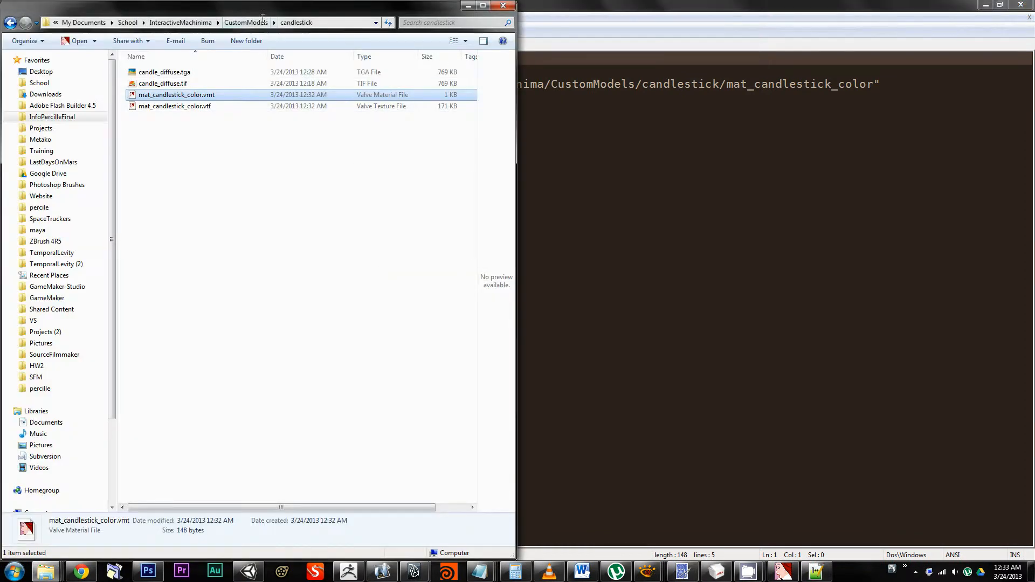
left_click(284, 22)
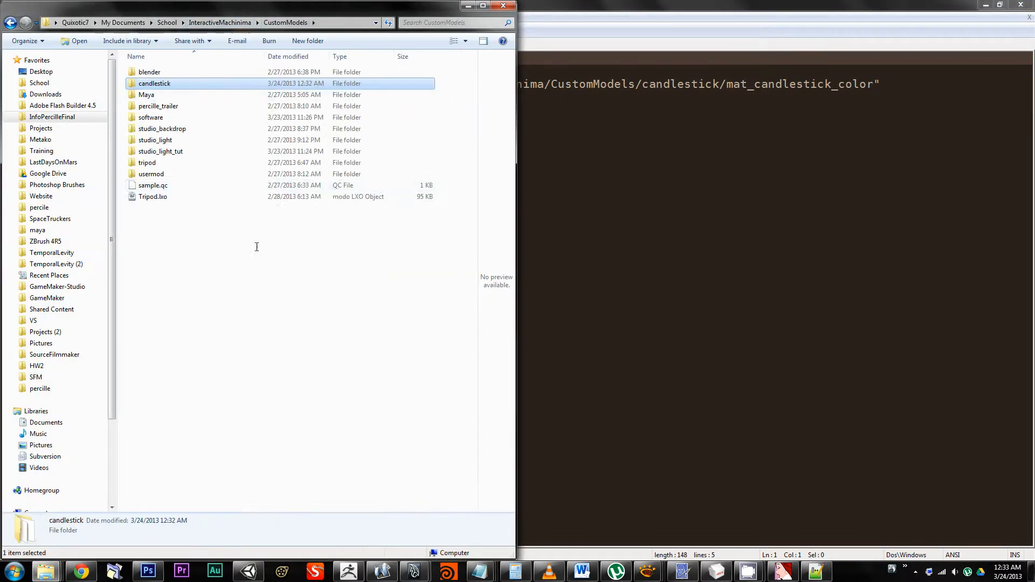
double_click(148, 140)
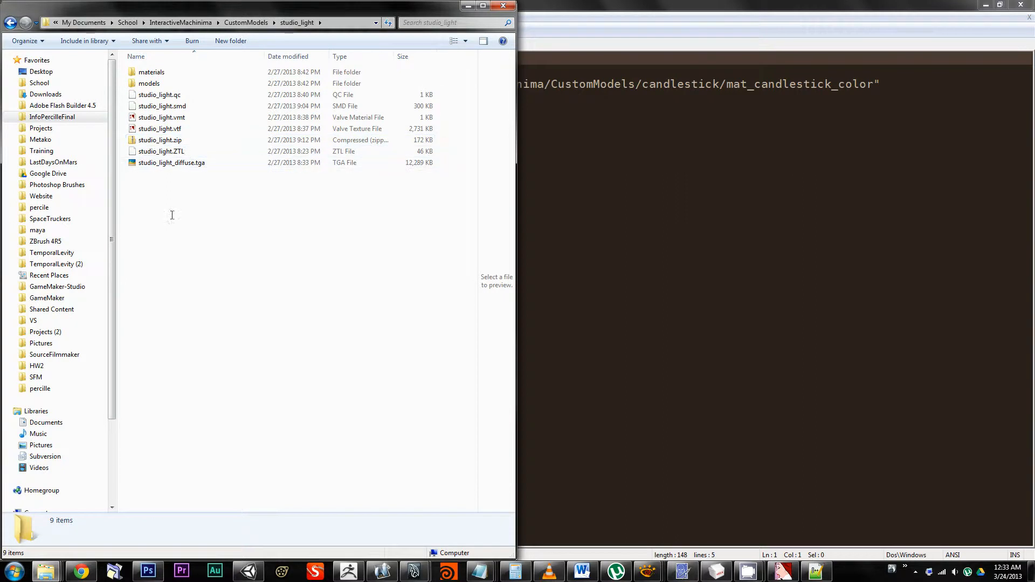
right_click(162, 119)
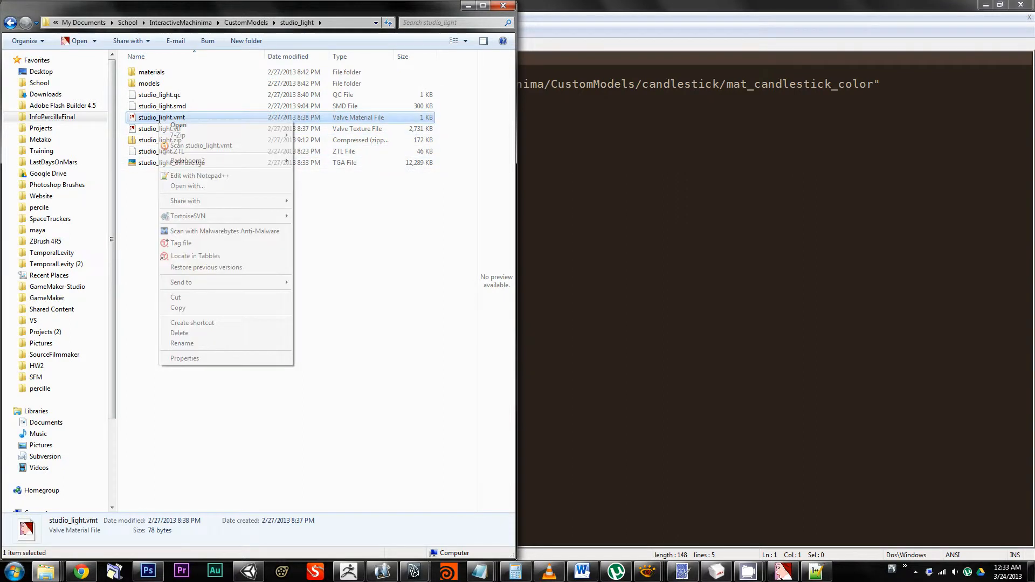
left_click(223, 175)
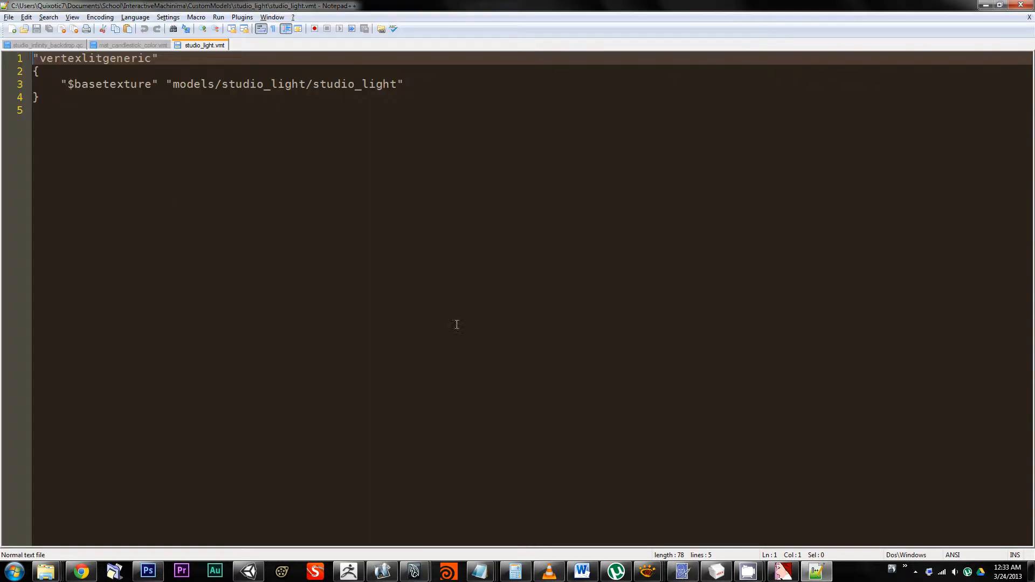
left_click(119, 45)
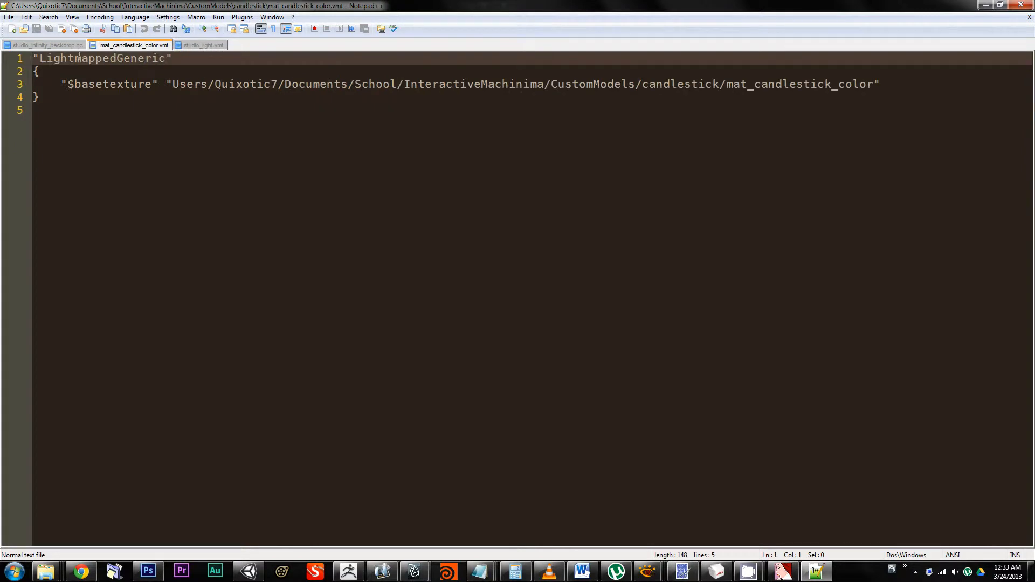
Step: Replace the LightmappedGeneric shader name in mat_candlestick_color.vmt with vertexlitgeneric copied from studio_light.vmt
double_click(63, 58)
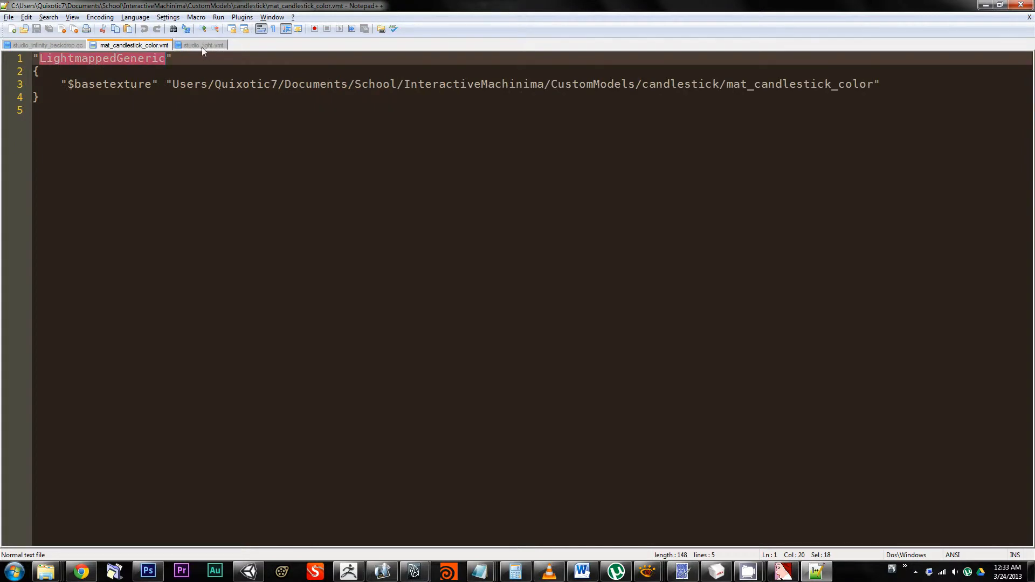
left_click(201, 47)
double_click(100, 58)
key("ctrl+c")
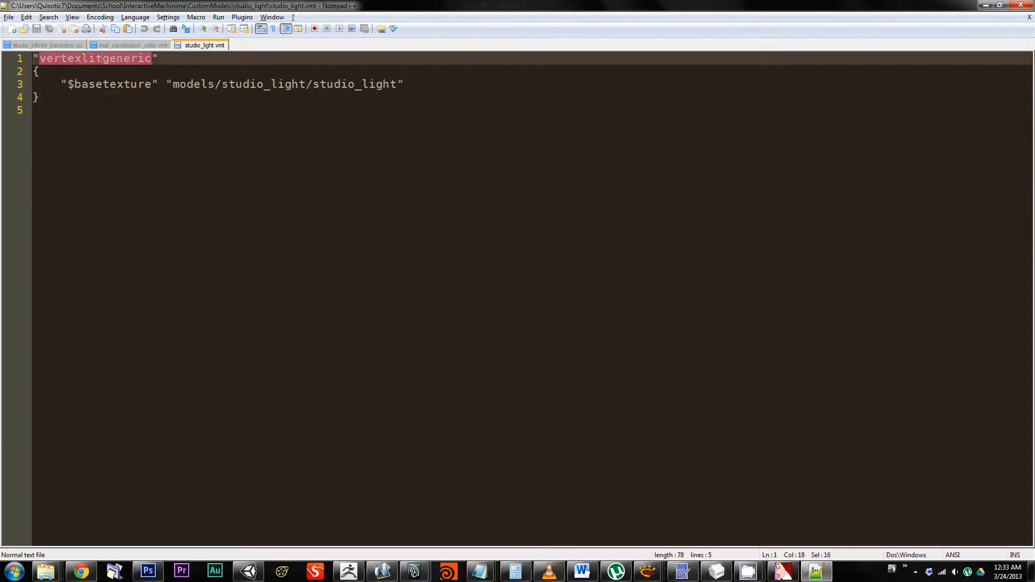
left_click(136, 44)
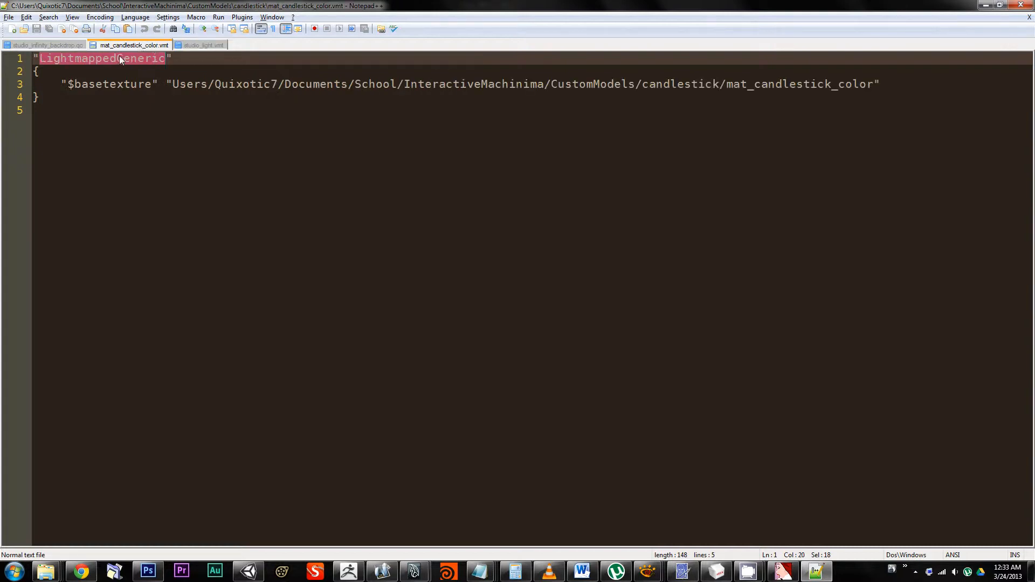
key("ctrl+v")
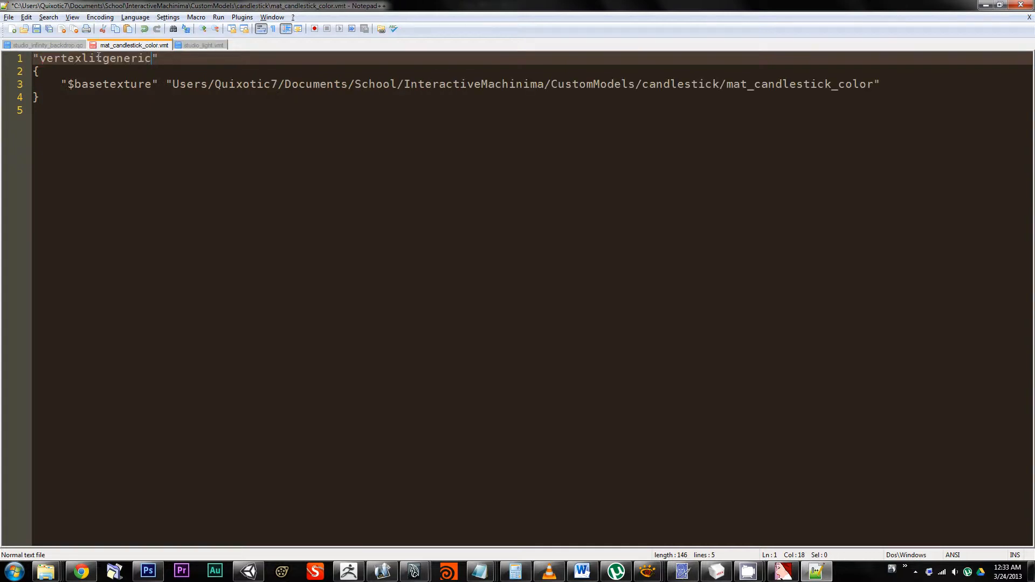
Step: Compare the $basetexture path in studio_light.vmt with the path in mat_candlestick_color.vmt
left_click(204, 45)
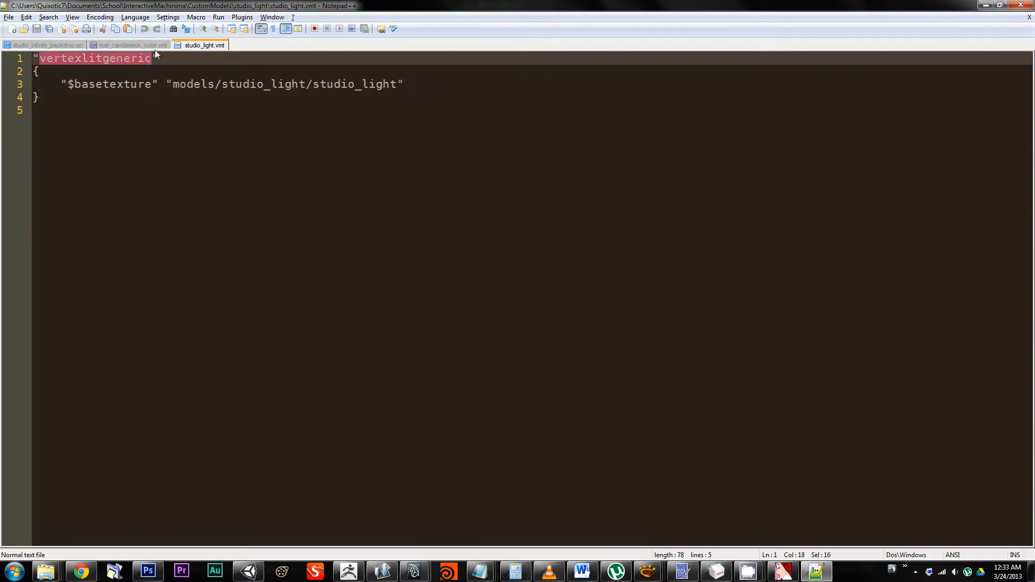
left_click_drag(105, 83, 173, 84)
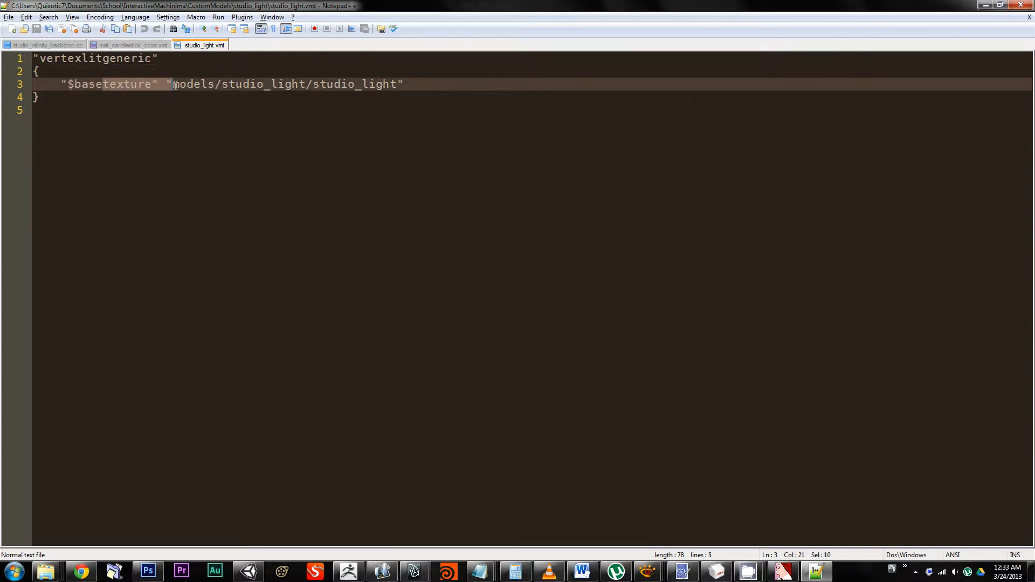
left_click(227, 86)
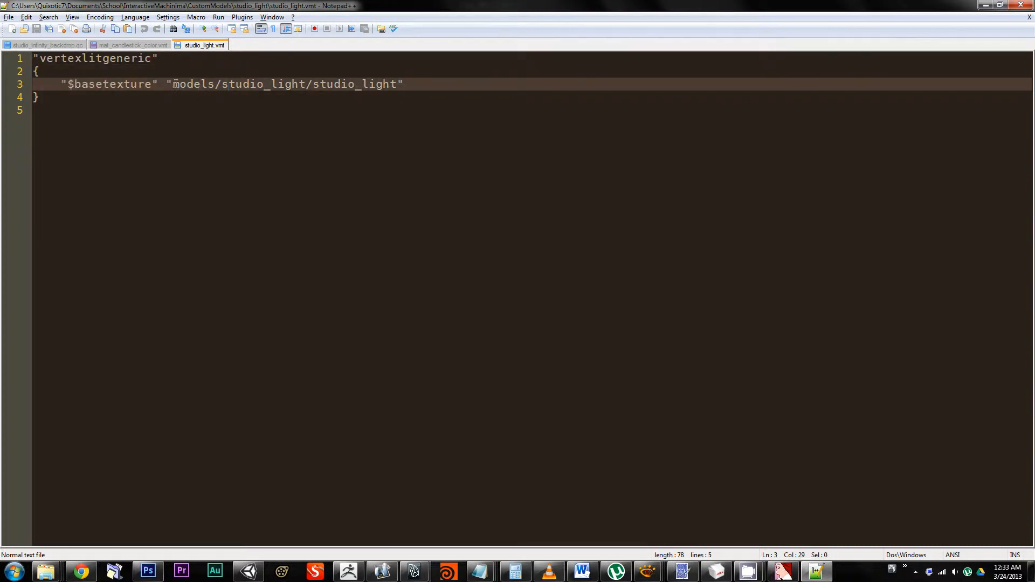
left_click_drag(171, 84, 360, 85)
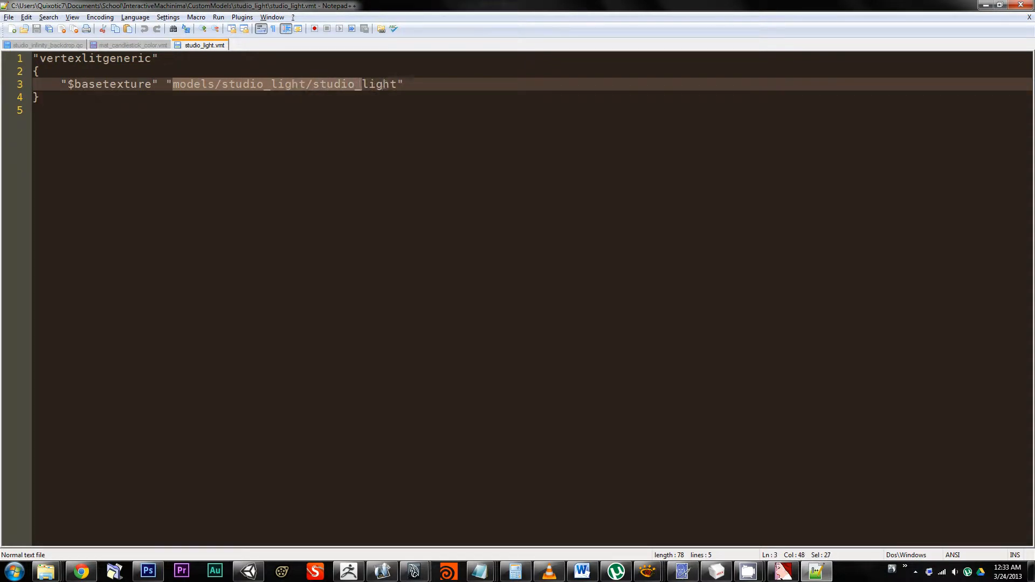
left_click(384, 81)
left_click(130, 45)
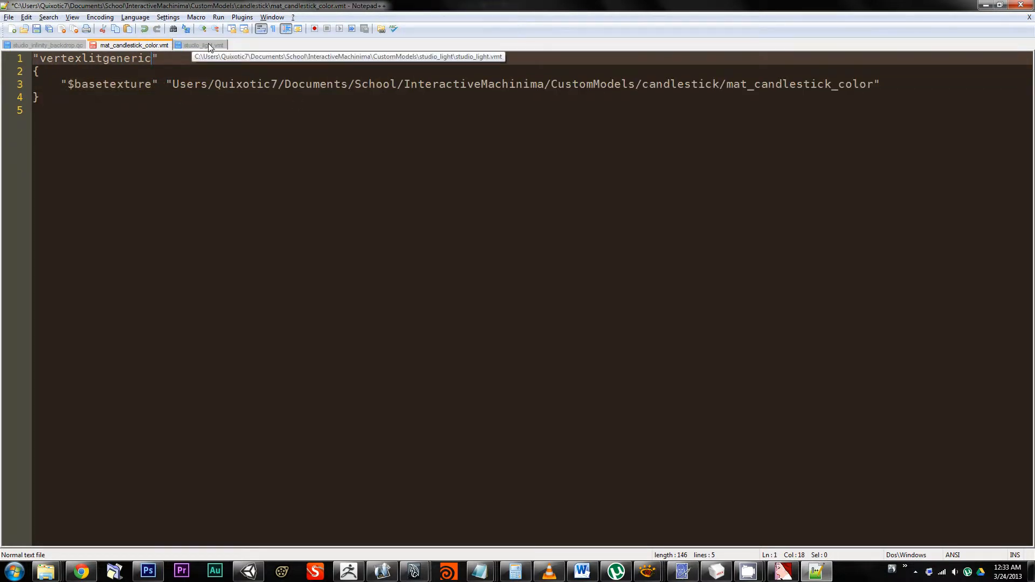
left_click_drag(172, 85, 605, 85)
left_click(512, 71)
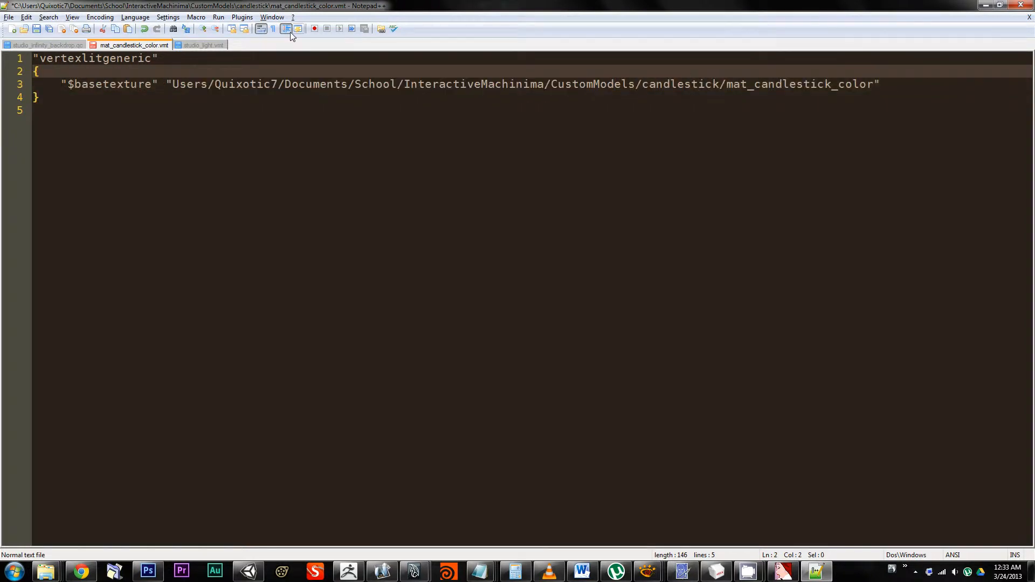
left_click(211, 45)
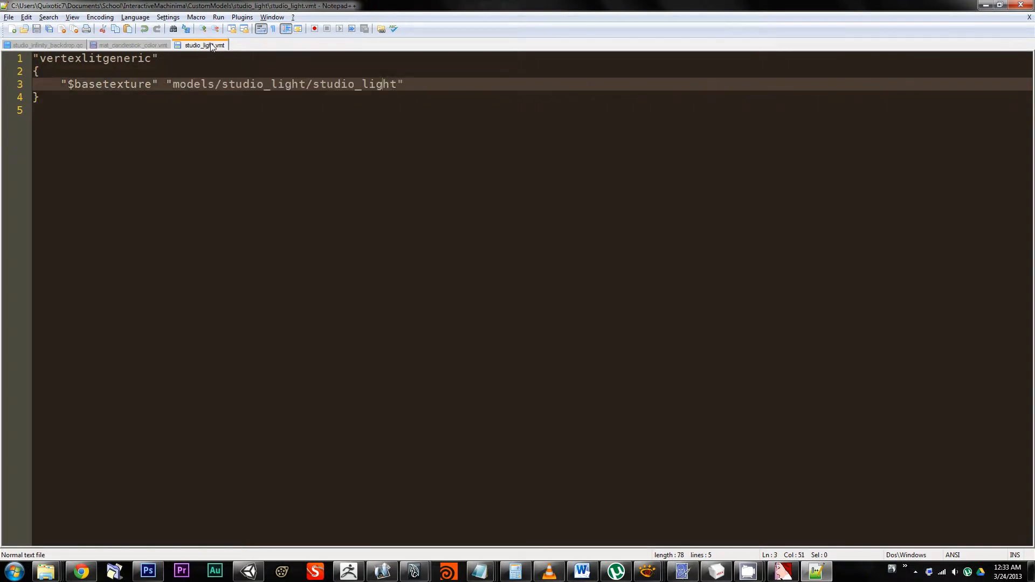
Step: Replace the $basetexture path up to CustomModels with models in mat_candlestick_color.vmt, giving models/candlestick/mat_candlestick_color, and save the file
left_click(154, 47)
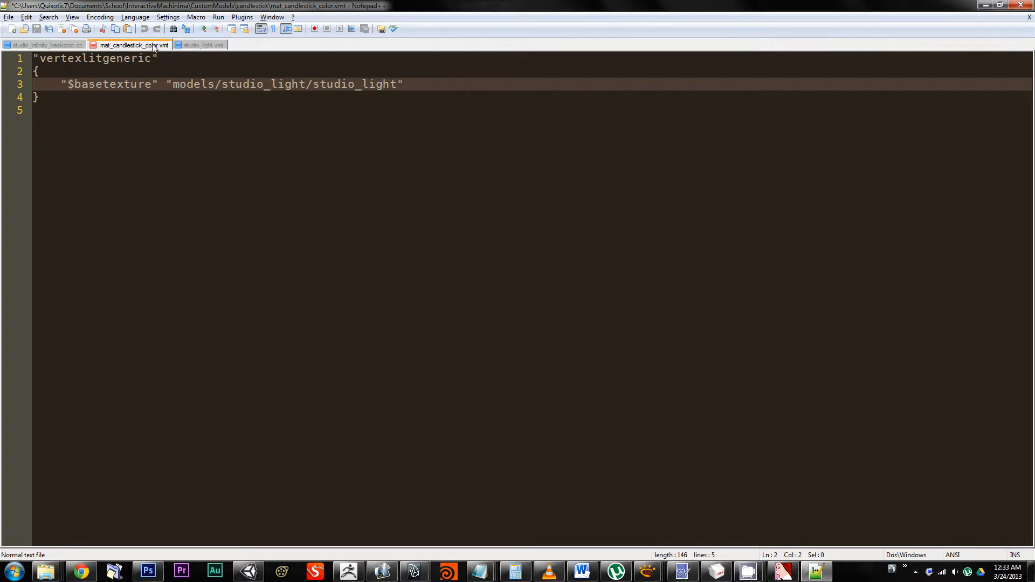
left_click_drag(636, 85, 174, 87)
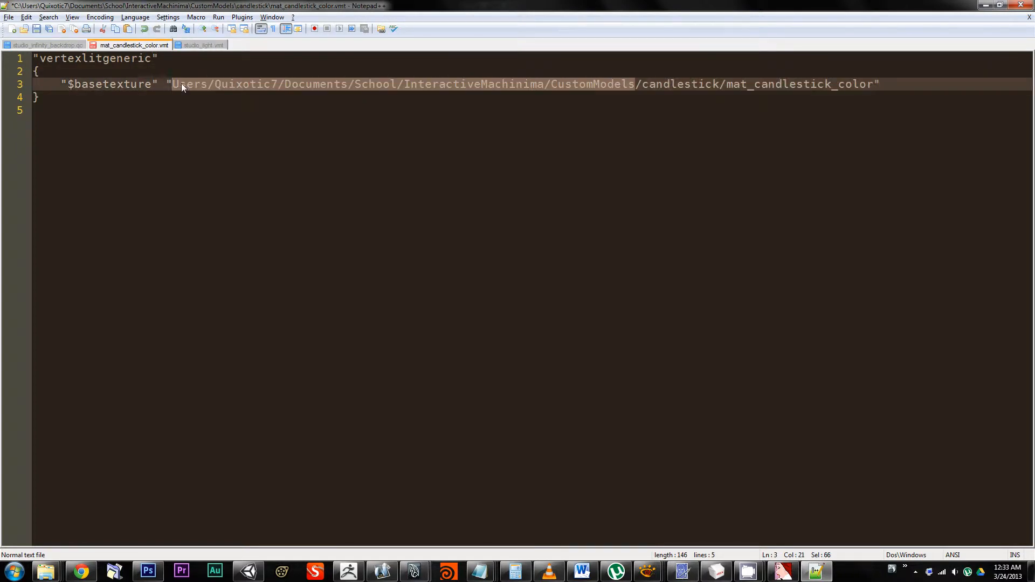
type("modle")
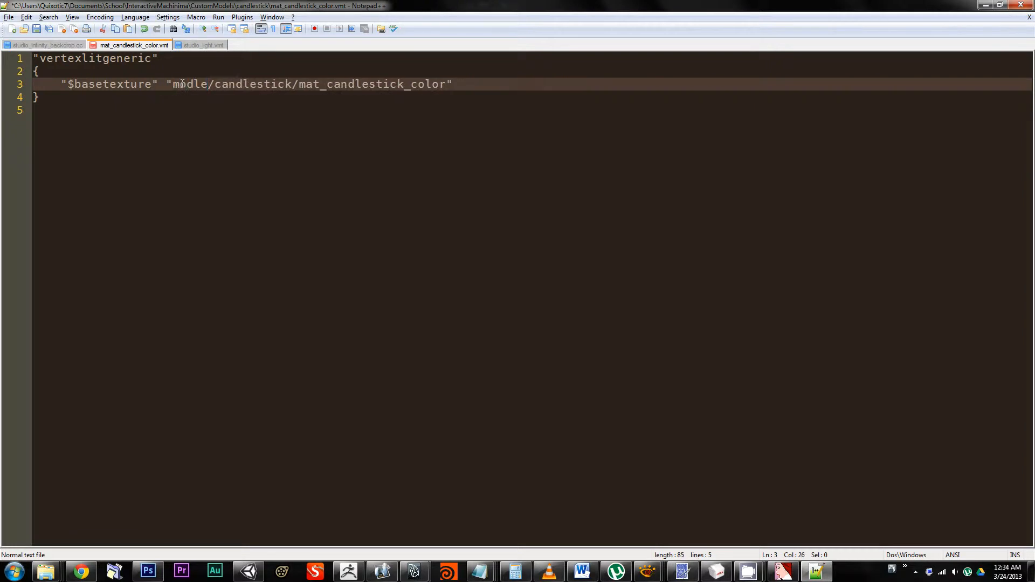
type("ls")
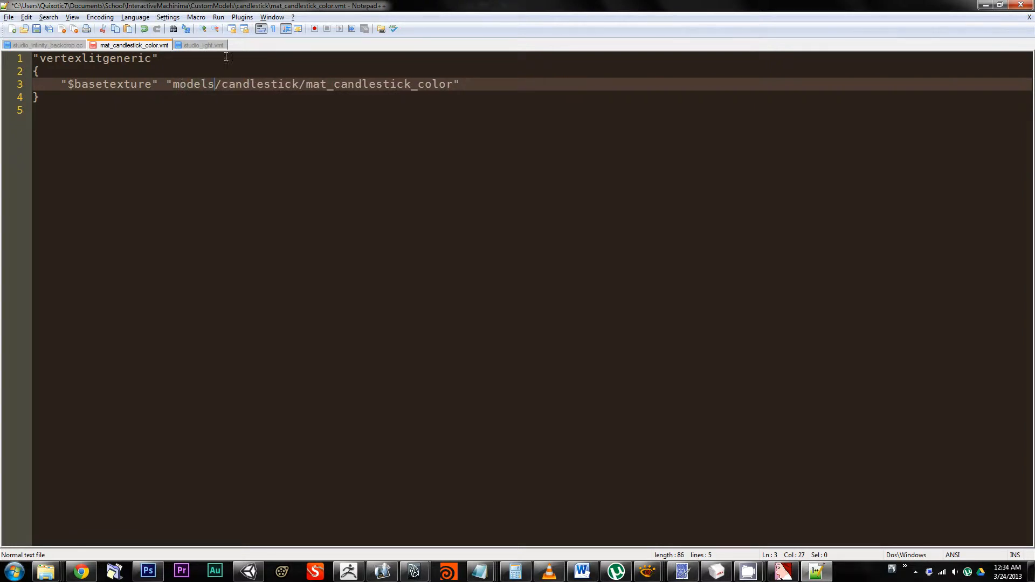
key("ctrl+s")
key("Up")
key("Up")
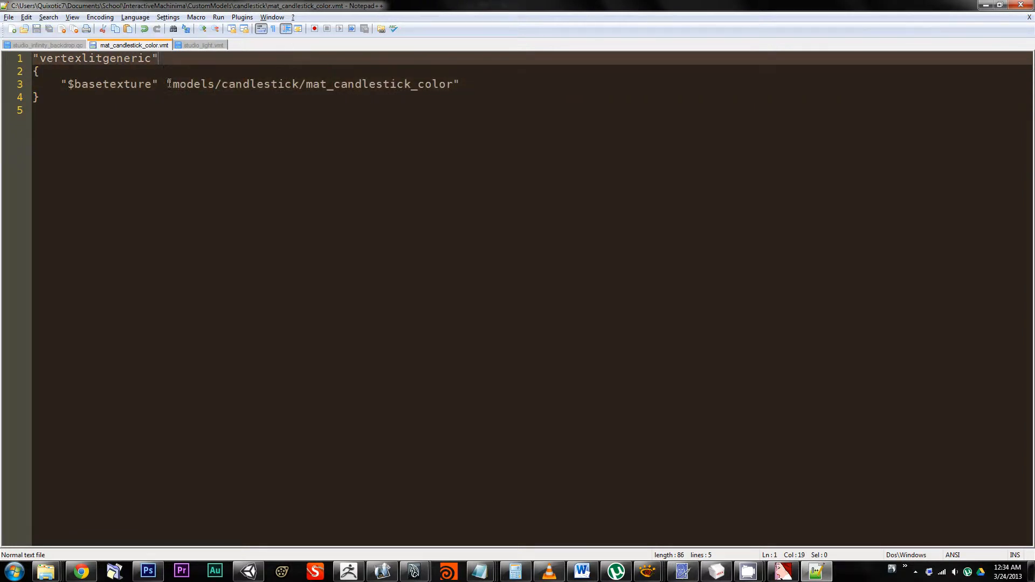
Step: Check the edited shader name and $basetexture path in mat_candlestick_color.vmt against studio_light.vmt
left_click(172, 84)
left_click(150, 103)
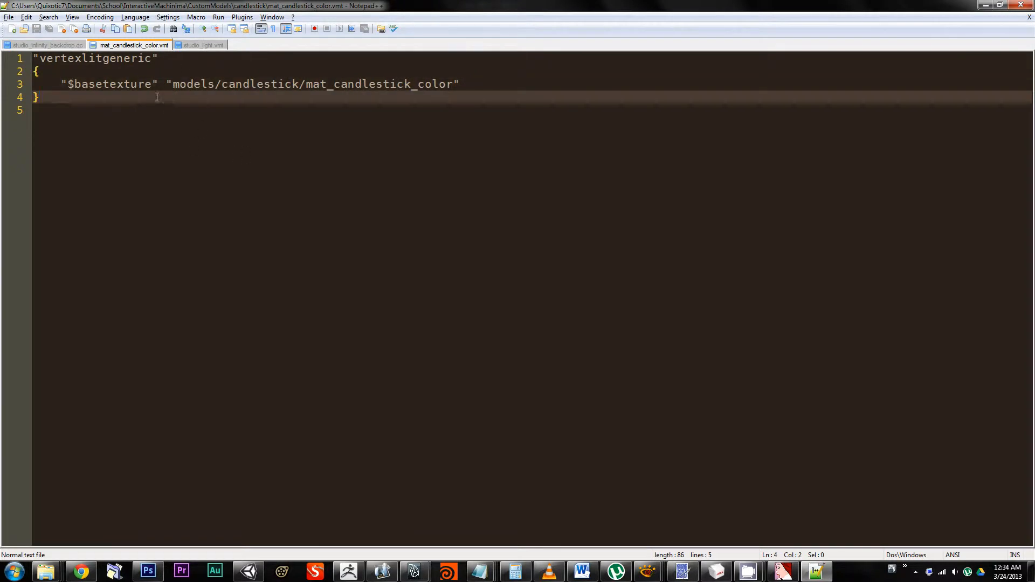
left_click(200, 45)
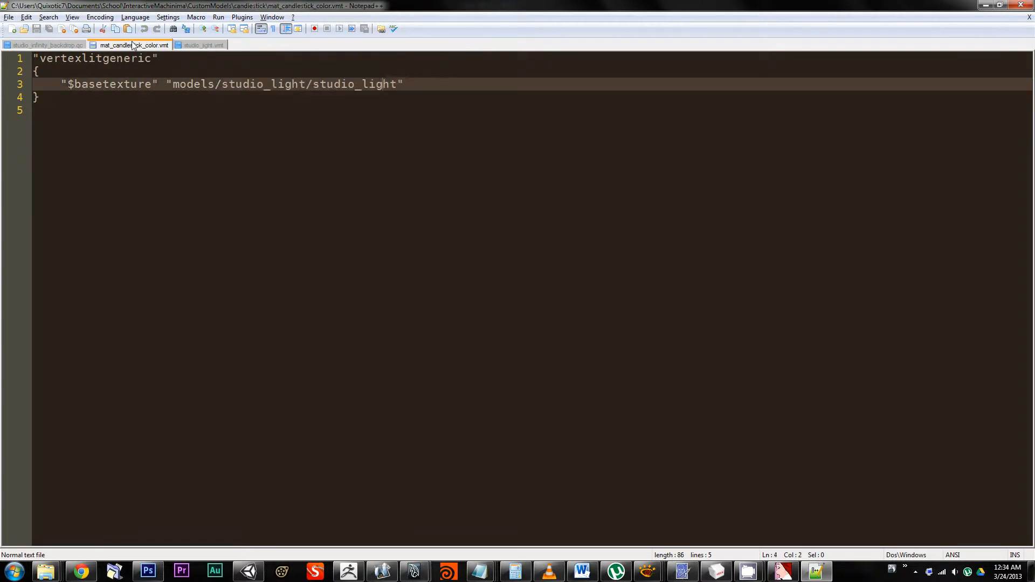
left_click(132, 43)
left_click(164, 73)
left_click_drag(64, 67, 442, 110)
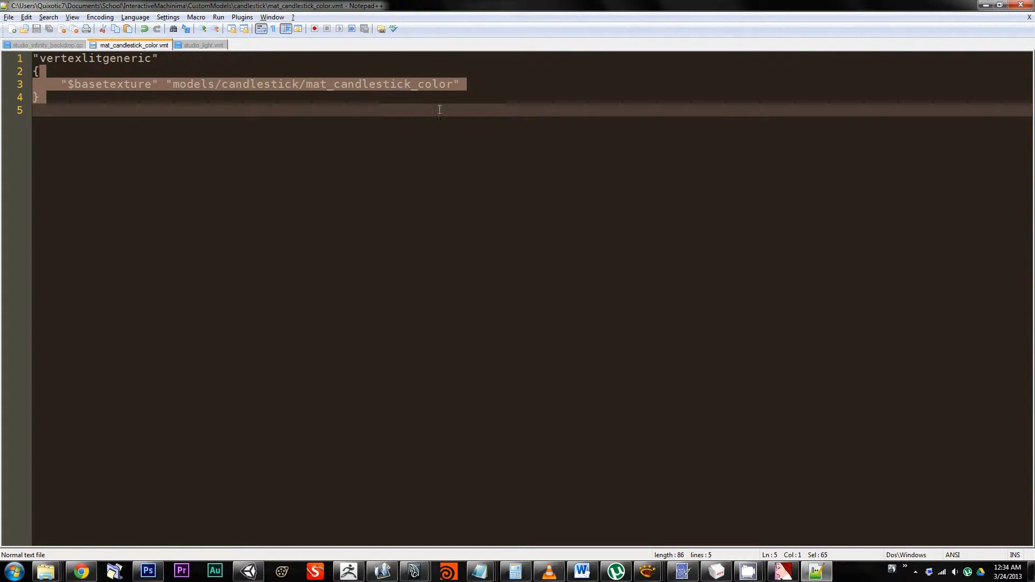
left_click(442, 110)
left_click(224, 73)
left_click(197, 45)
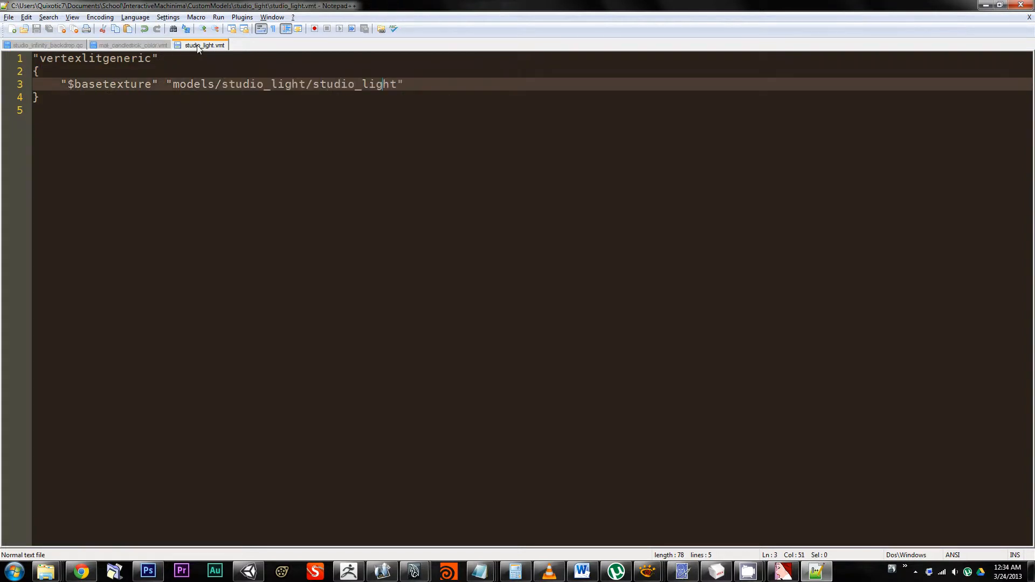
left_click(152, 47)
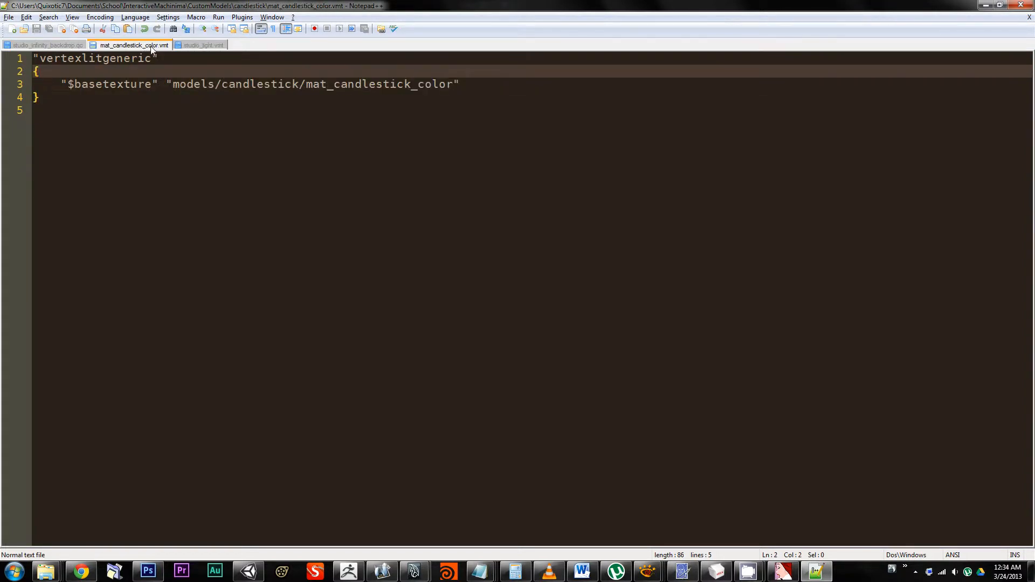
left_click(208, 47)
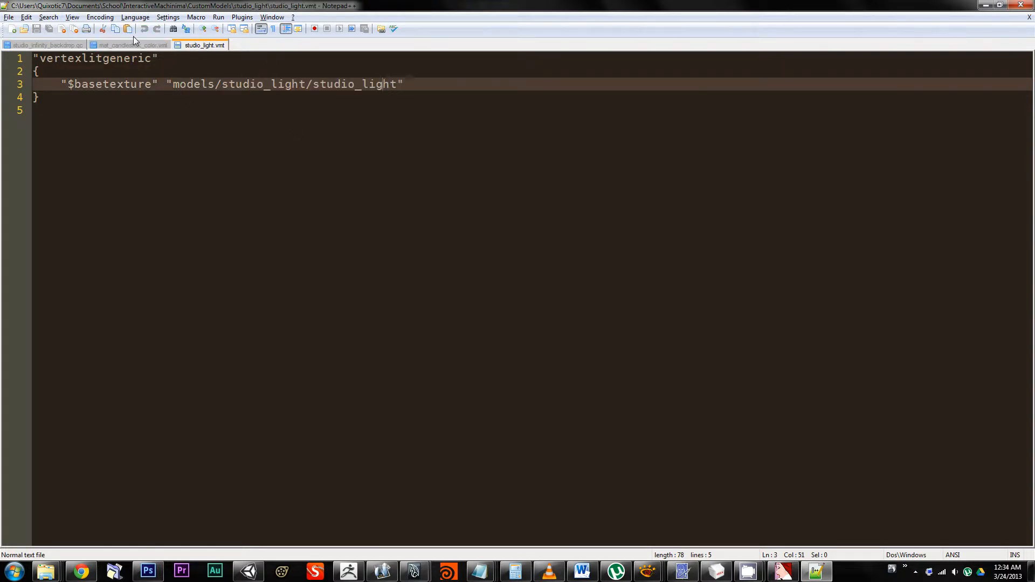
left_click(145, 45)
left_click(234, 104)
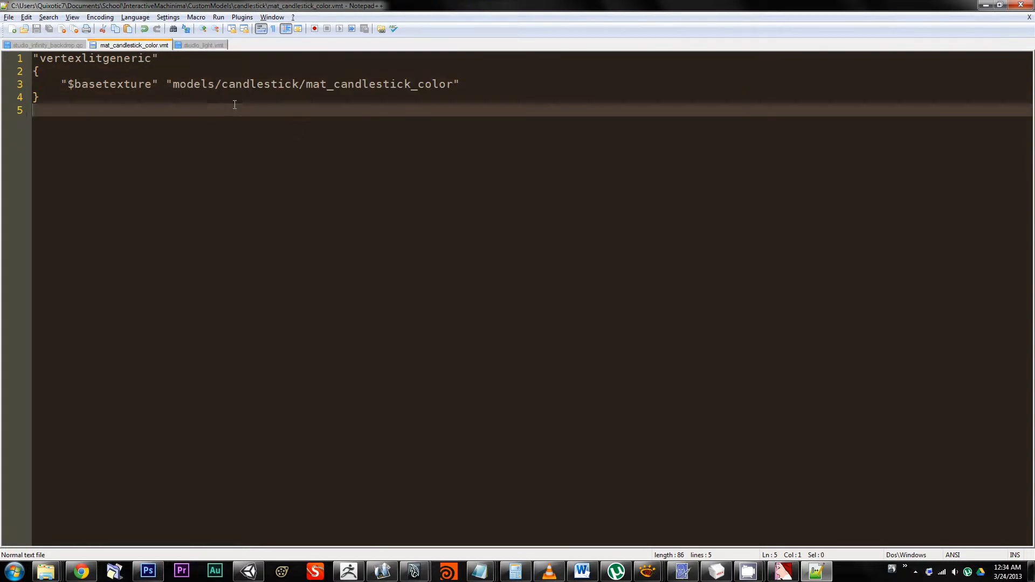
left_click(272, 74)
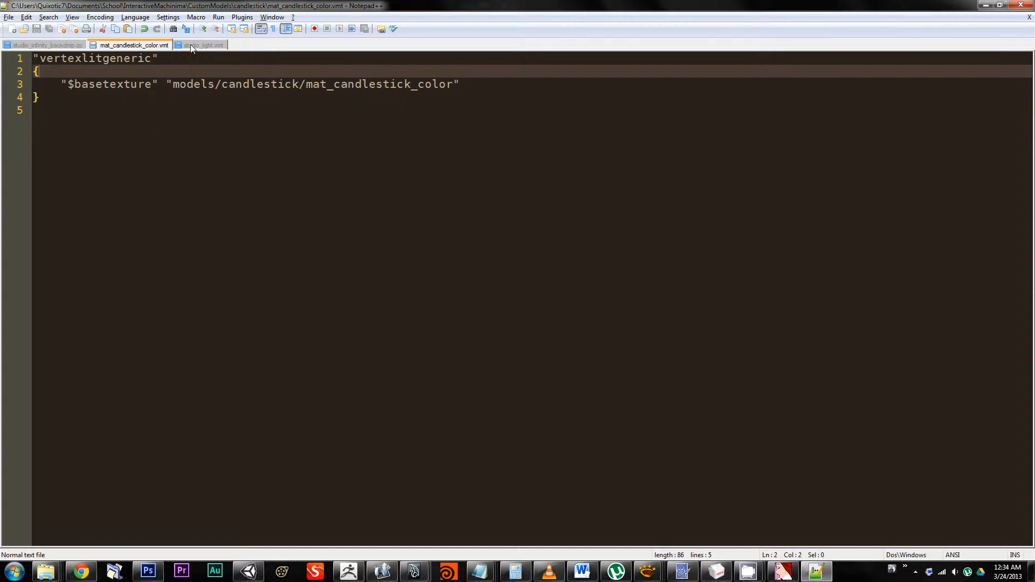
left_click(199, 45)
left_click(135, 45)
left_click(221, 90)
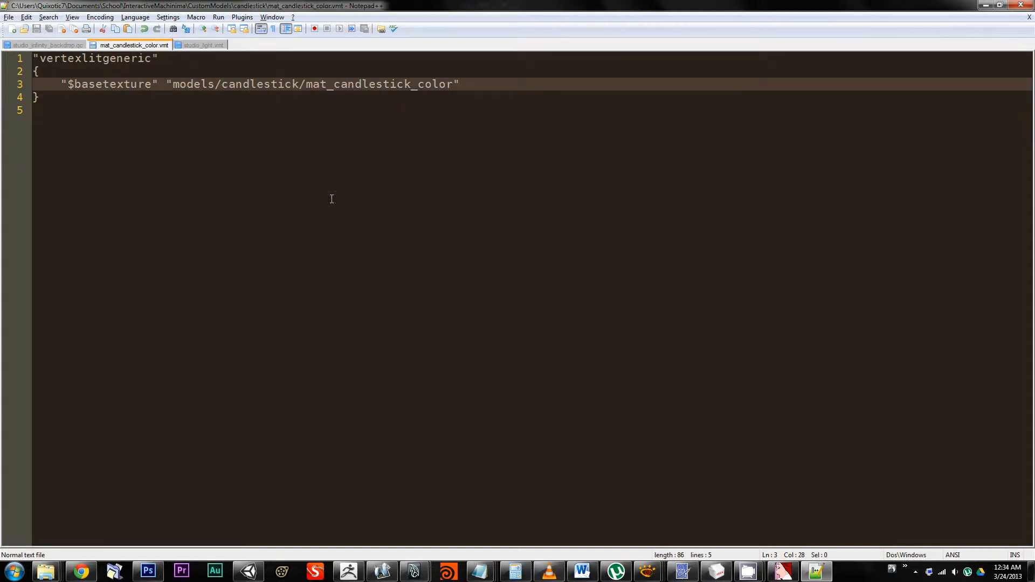
left_click_drag(160, 88, 348, 76)
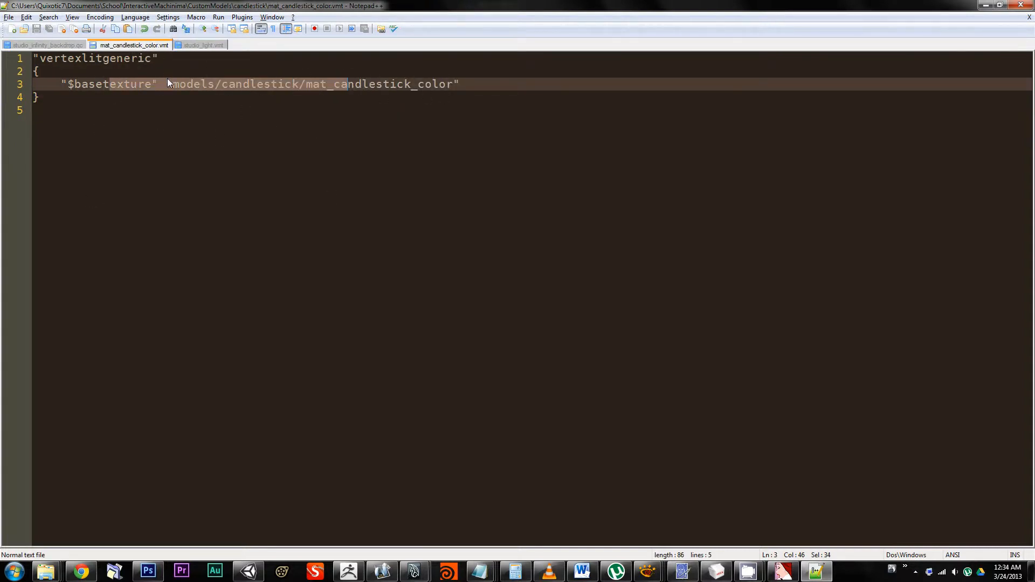
left_click(193, 86)
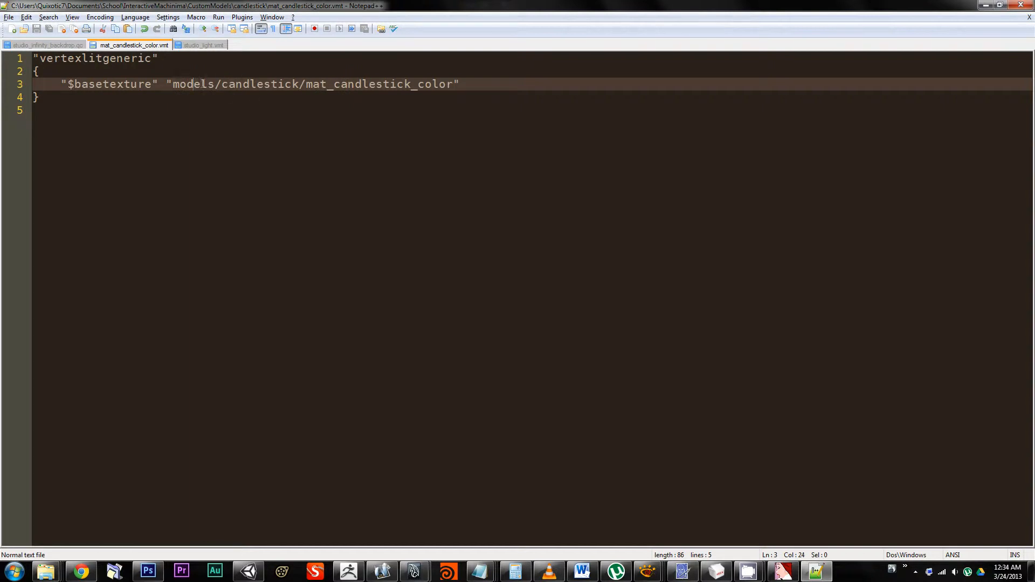
left_click_drag(175, 85, 362, 85)
left_click(417, 85)
Step: Switch to Windows Explorer, open the CustomModels\candlestick folder and check the mat_candlestick_color .vmt and .vtf files
key("alt+Tab")
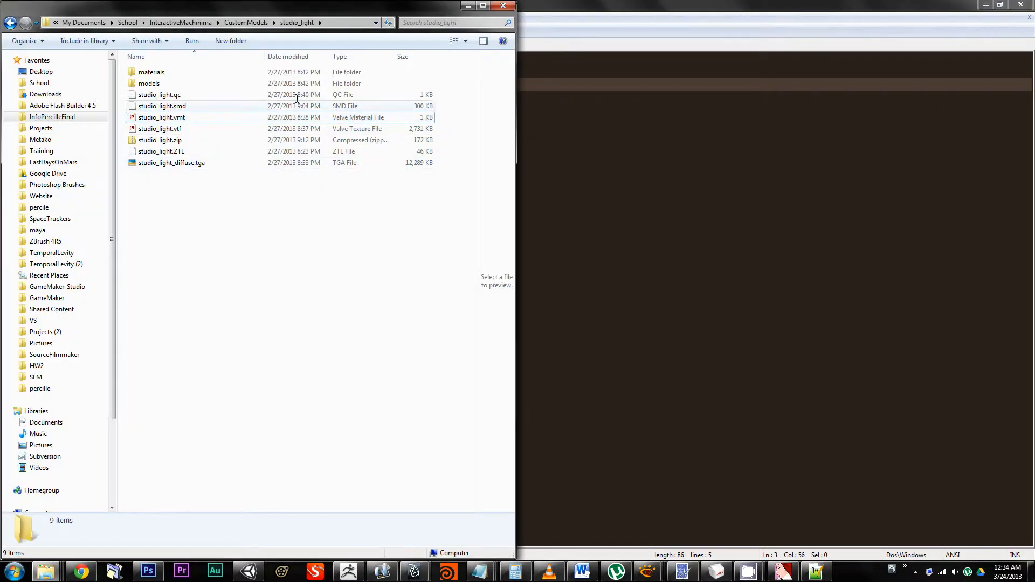
left_click(246, 22)
double_click(154, 83)
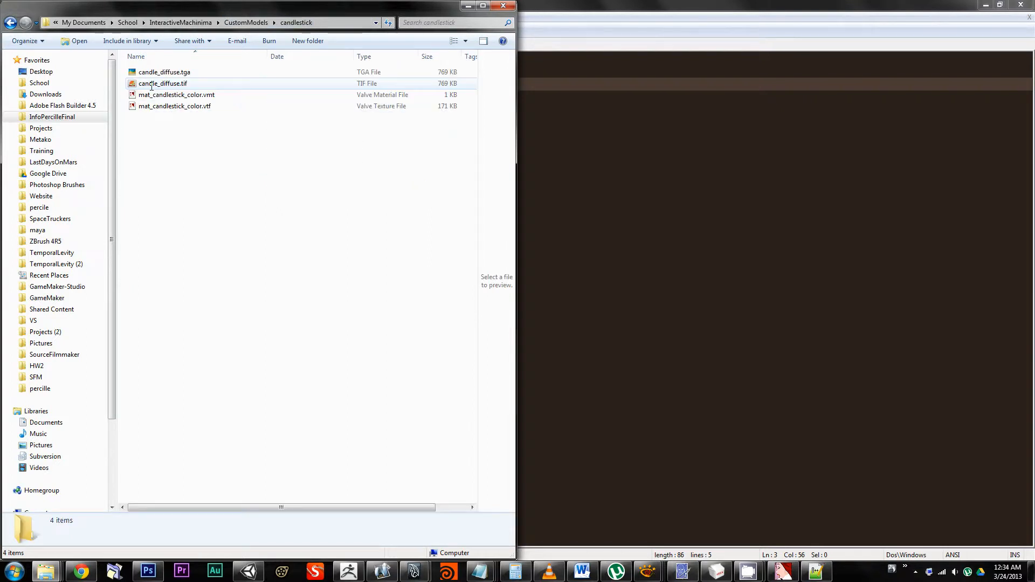
left_click(183, 95)
left_click(194, 107)
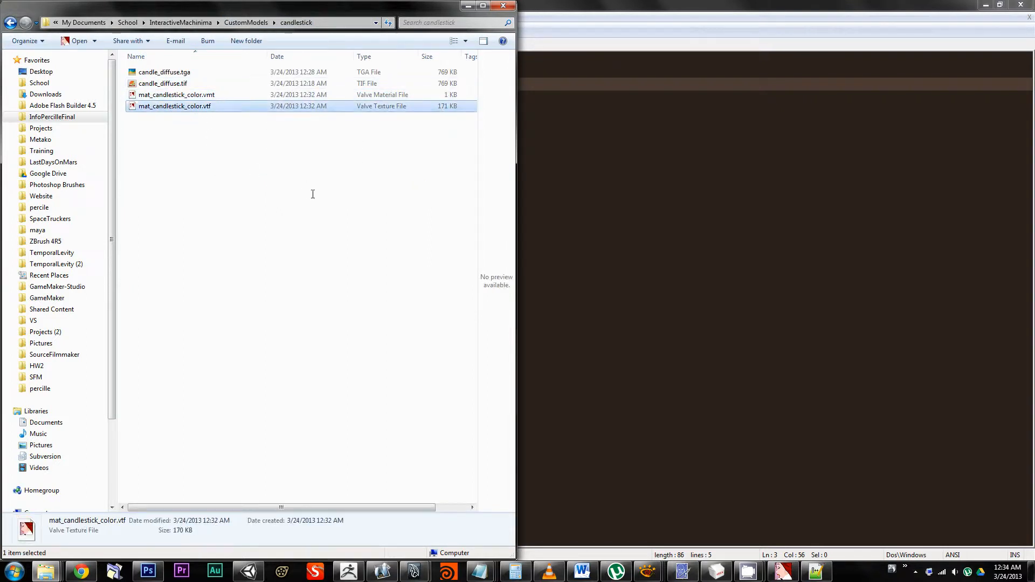
Step: Switch to MilkShape 3D and inspect the Mesh1_blinnSG and zoey_colorSG materials and the model's groups
left_click(717, 571)
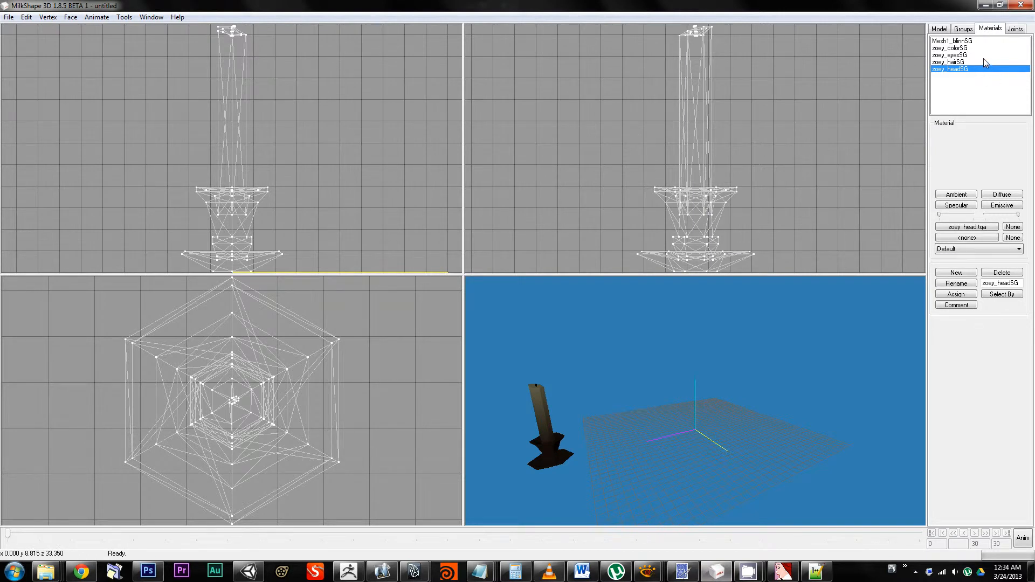
left_click(964, 43)
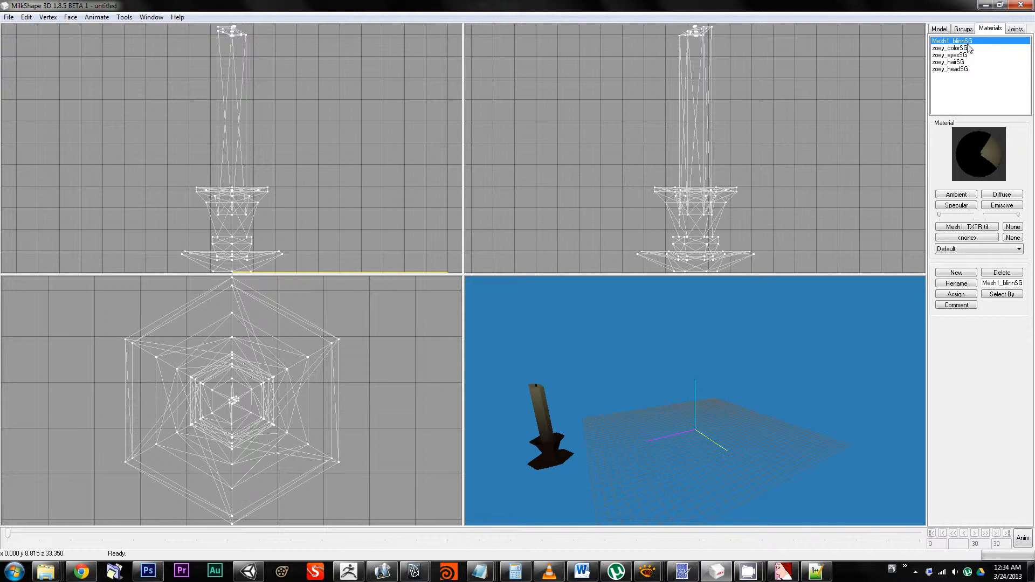
left_click(968, 48)
left_click(962, 29)
left_click(989, 29)
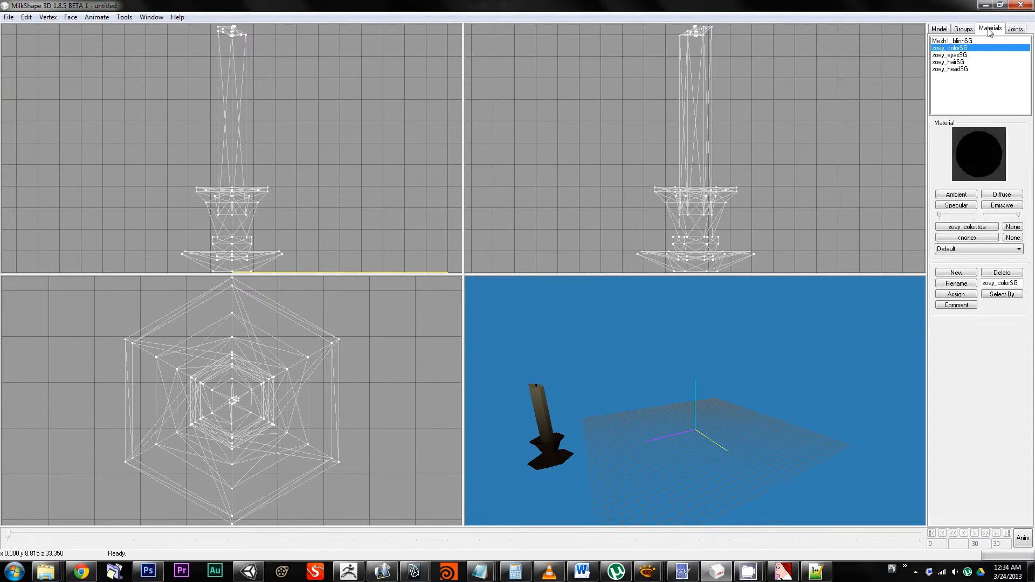
Step: Delete the default group that has no material assigned and return to the materials list
left_click(963, 29)
left_click(968, 41)
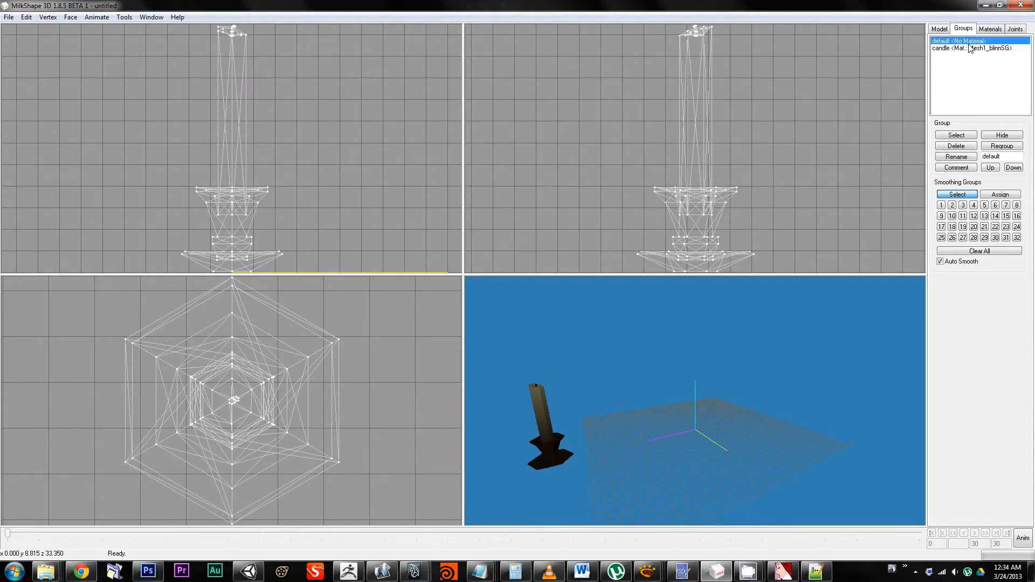
key("Delete")
left_click(981, 31)
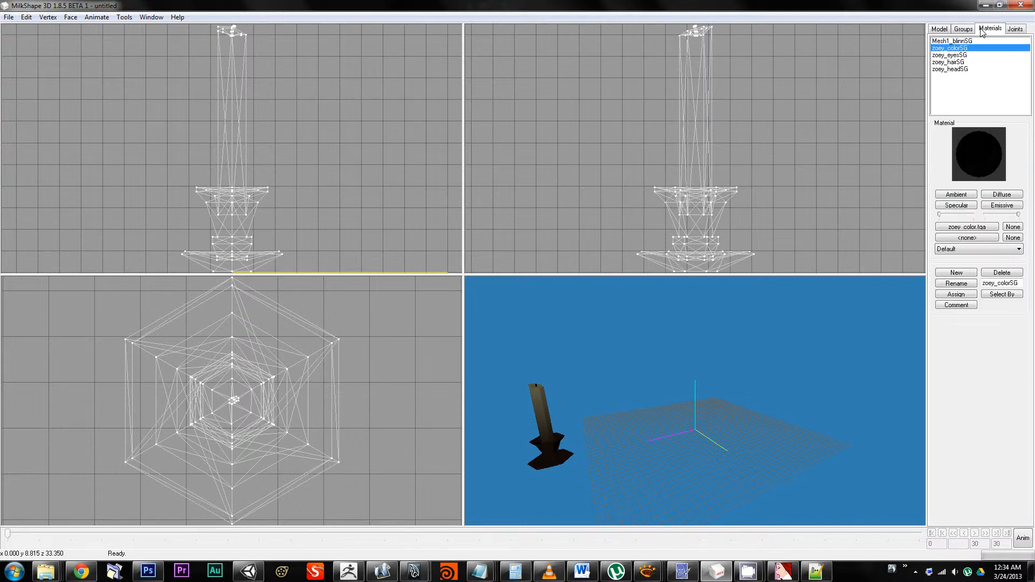
Step: Examine the Mesh1_blinnSG, zoey_colorSG, zoey_eyesSG and zoey_headSG materials and their assigned textures
left_click(953, 41)
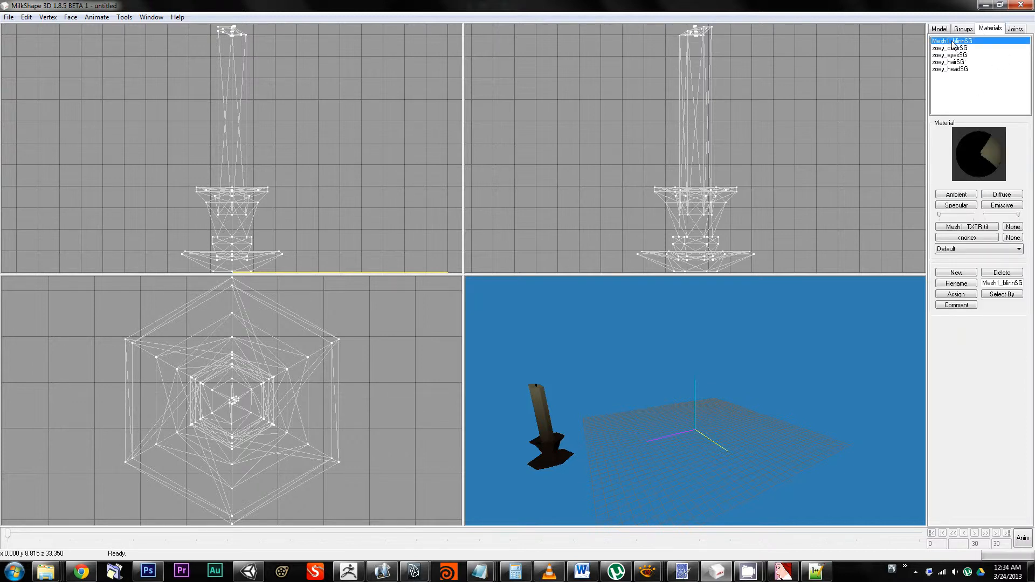
left_click(959, 48)
left_click(960, 68)
left_click(955, 56)
left_click(957, 42)
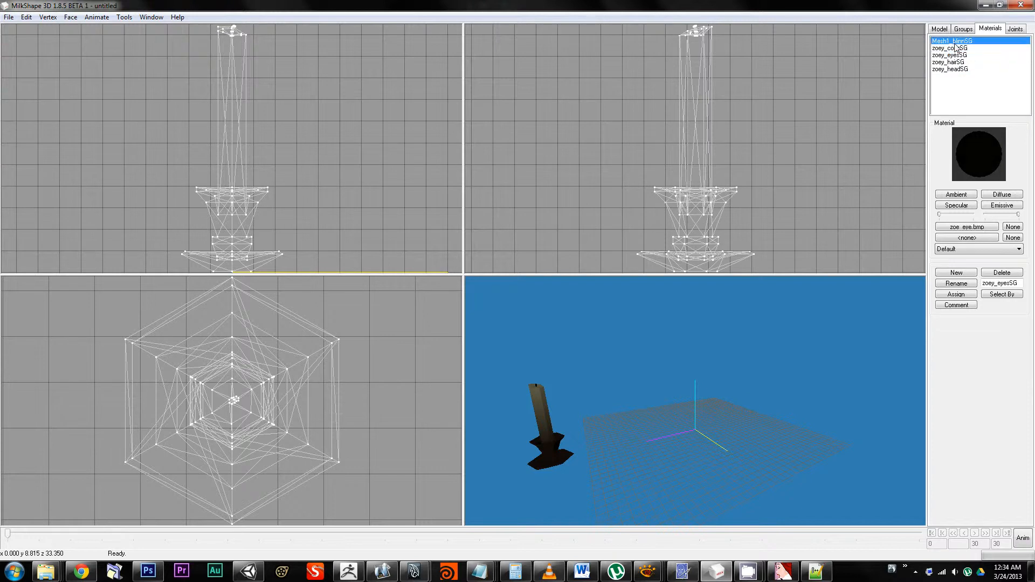
left_click(965, 30)
left_click(985, 30)
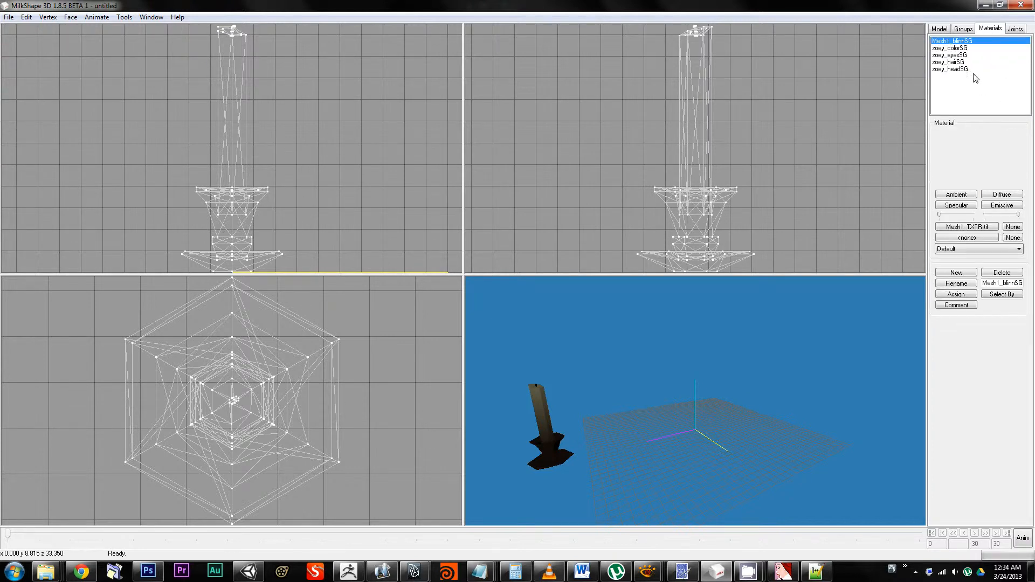
left_click(958, 55)
left_click(962, 69)
left_click(959, 55)
left_click(954, 41)
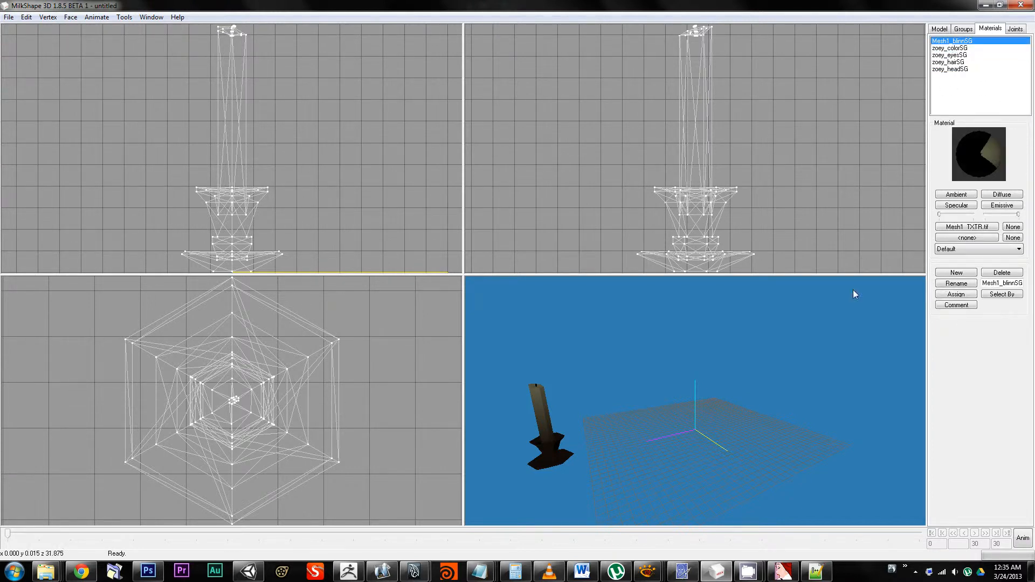
Step: Switch to Maya and check the name of the blinn material assigned to the candle
mouse_move(414, 570)
left_click(374, 509)
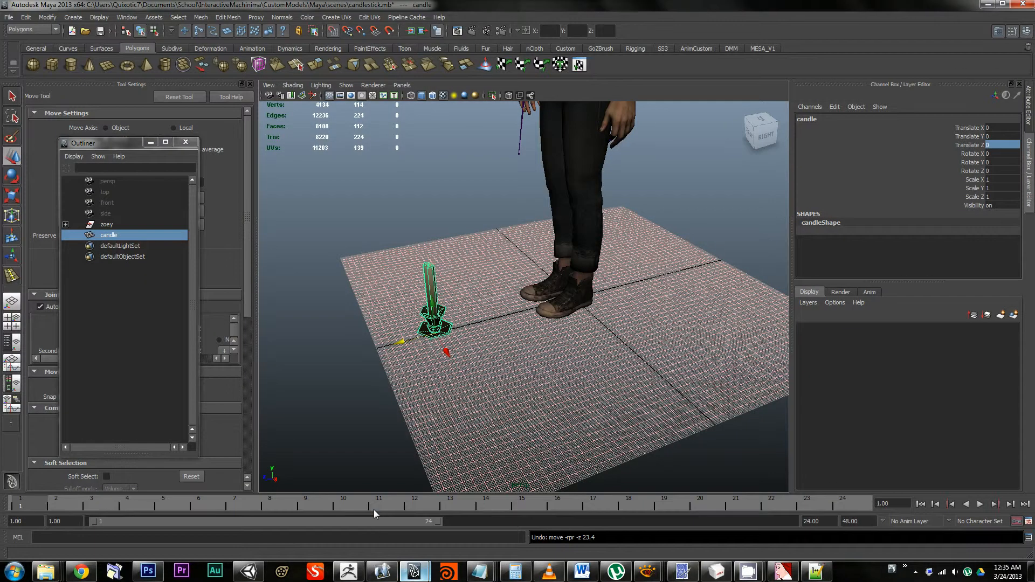
left_click(505, 272)
left_click(435, 279)
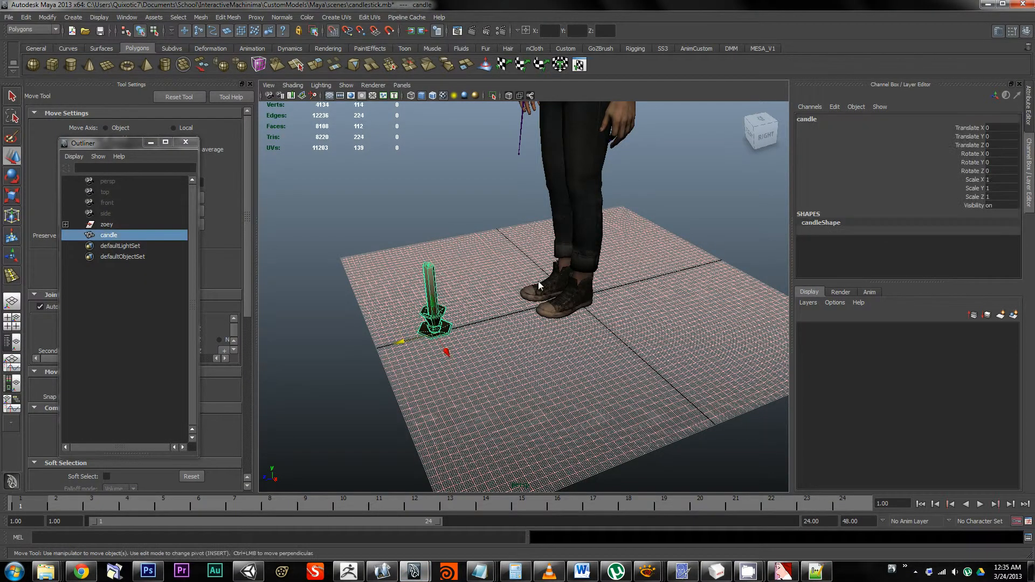
left_click(1030, 107)
left_click(890, 117)
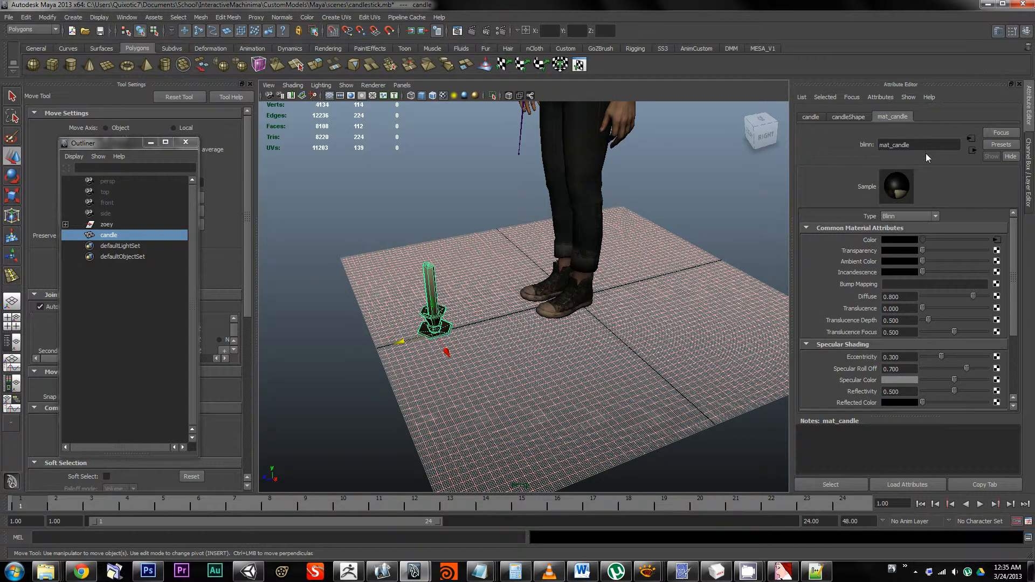
left_click(914, 144)
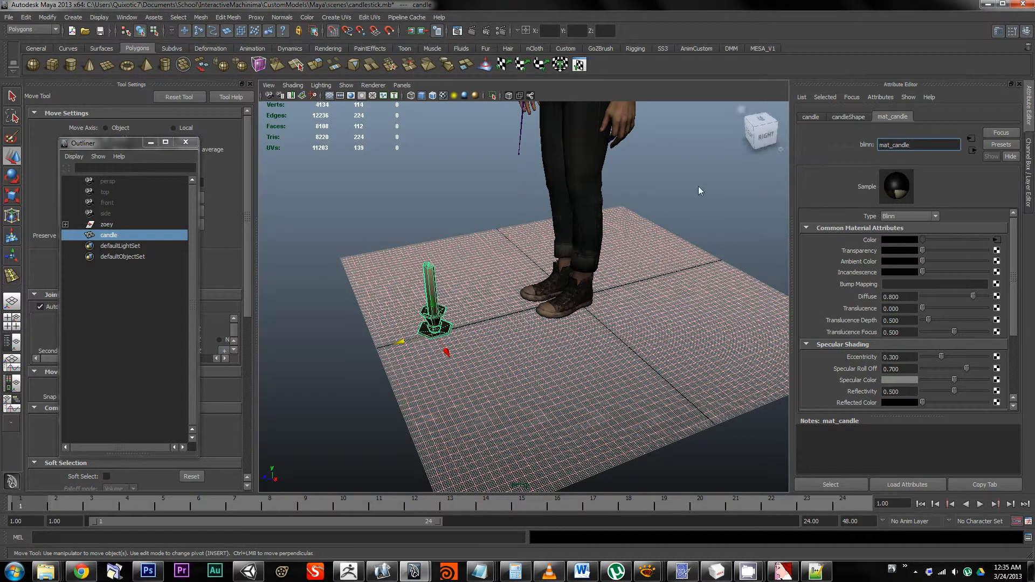
Step: Delete the zoey character group from the candlestick scene
left_click(108, 225)
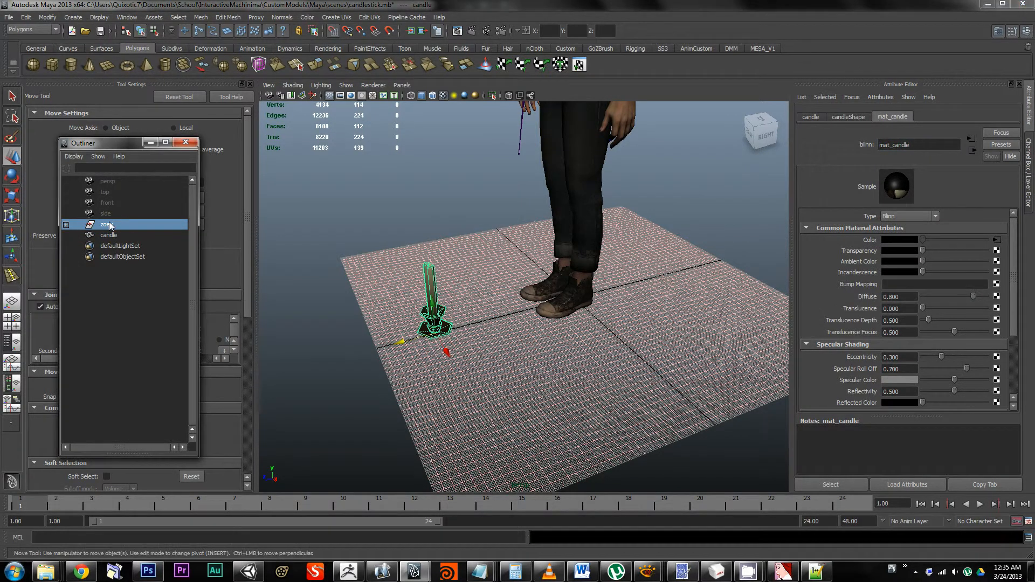
left_click(112, 234)
left_click(107, 225)
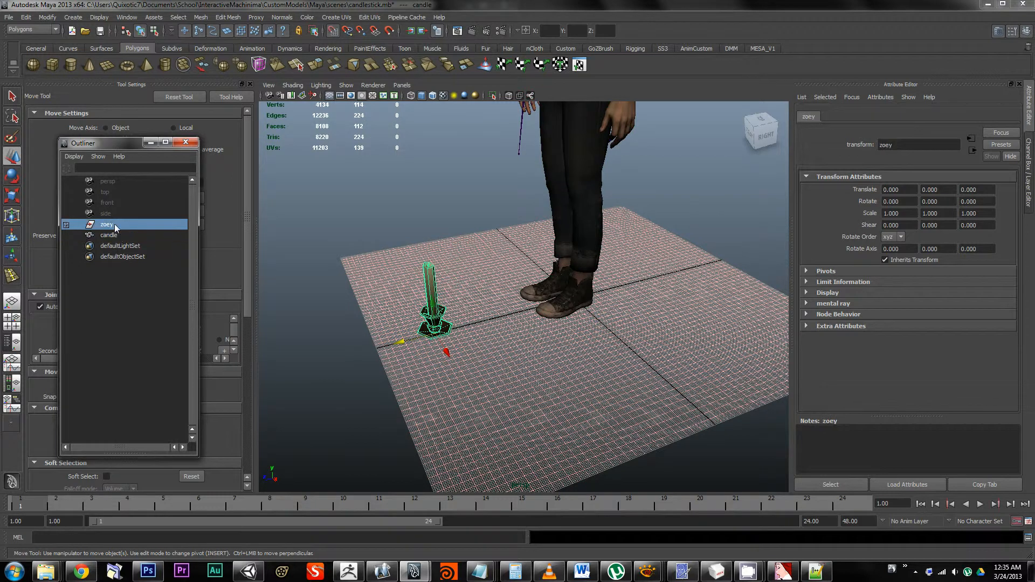
key("Delete")
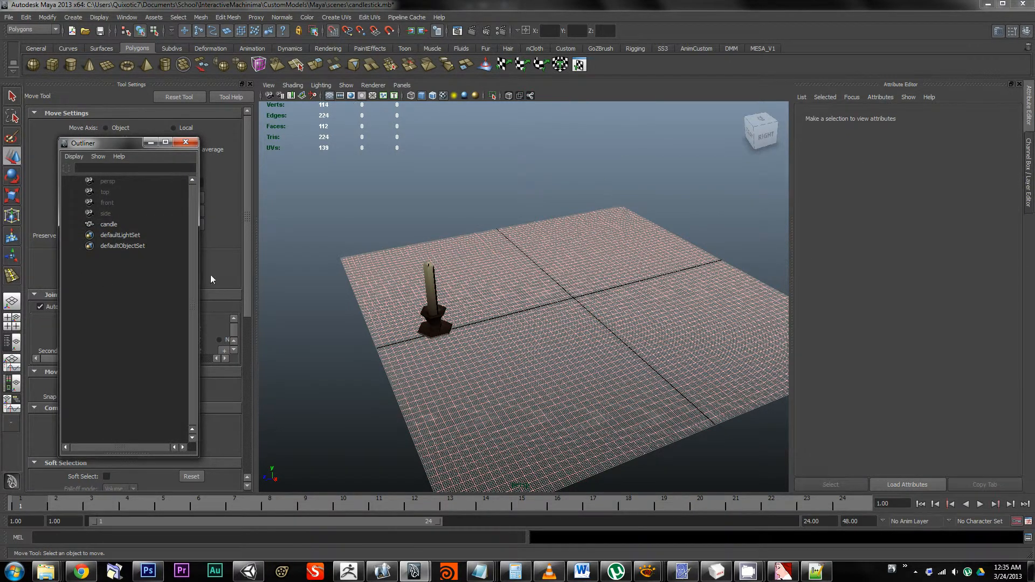
Step: Move the candle along Z to the grid's origin, at Translate Z -23.4, and check its placement up close
left_click(109, 225)
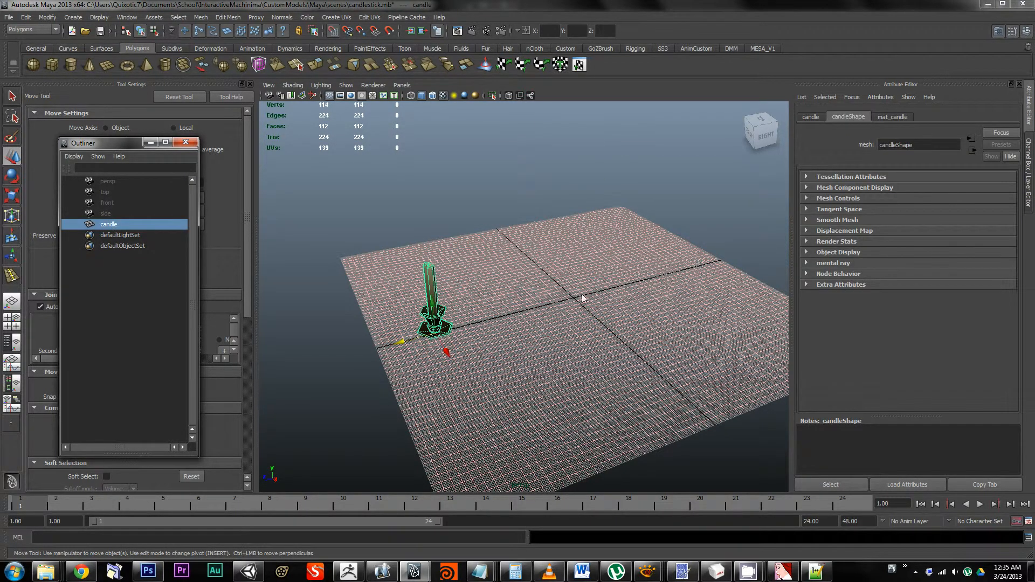
left_click_drag(611, 282, 484, 244, "alt")
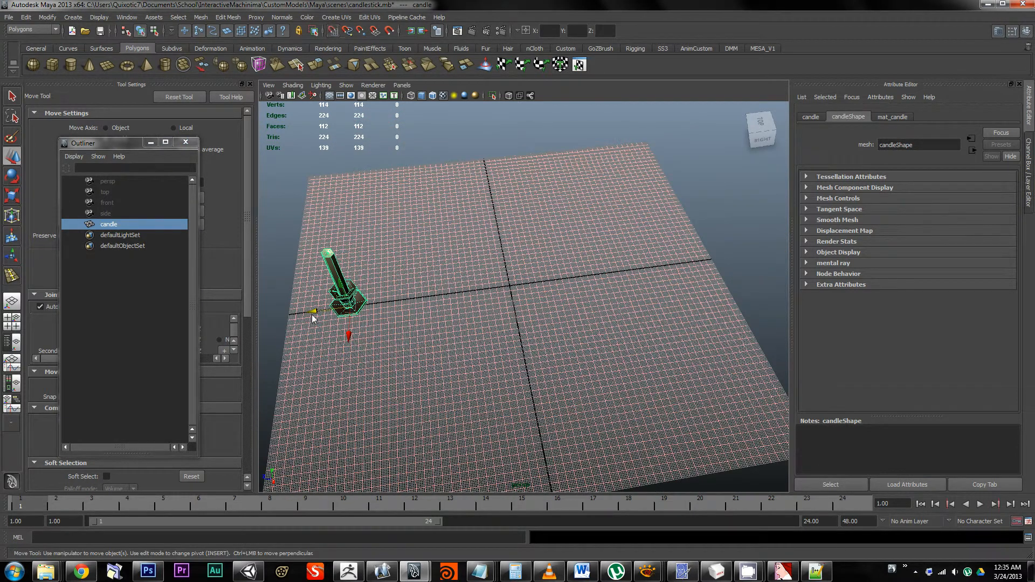
left_click_drag(313, 317, 515, 318)
key("x")
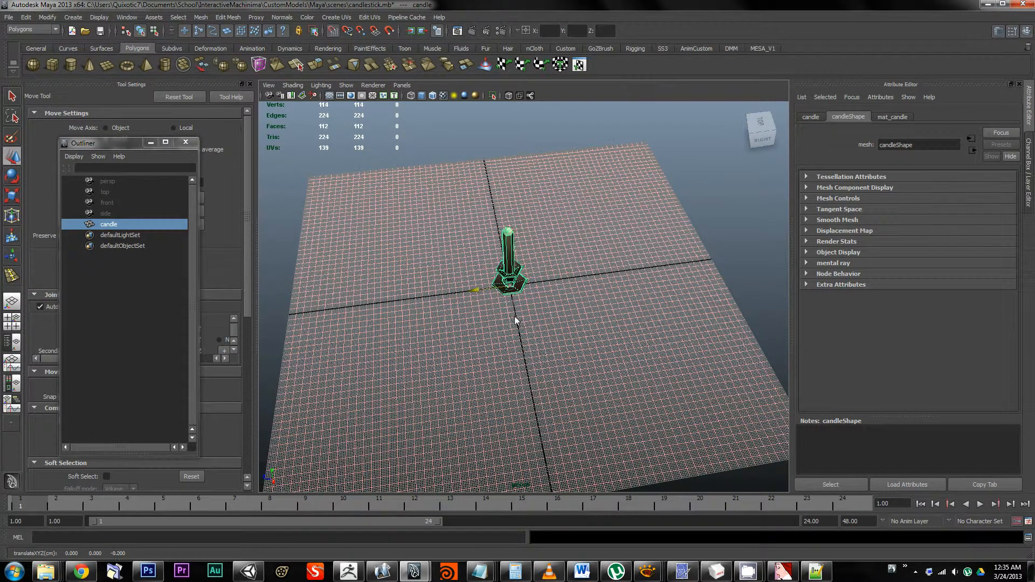
scroll(697, 256, "up", 5)
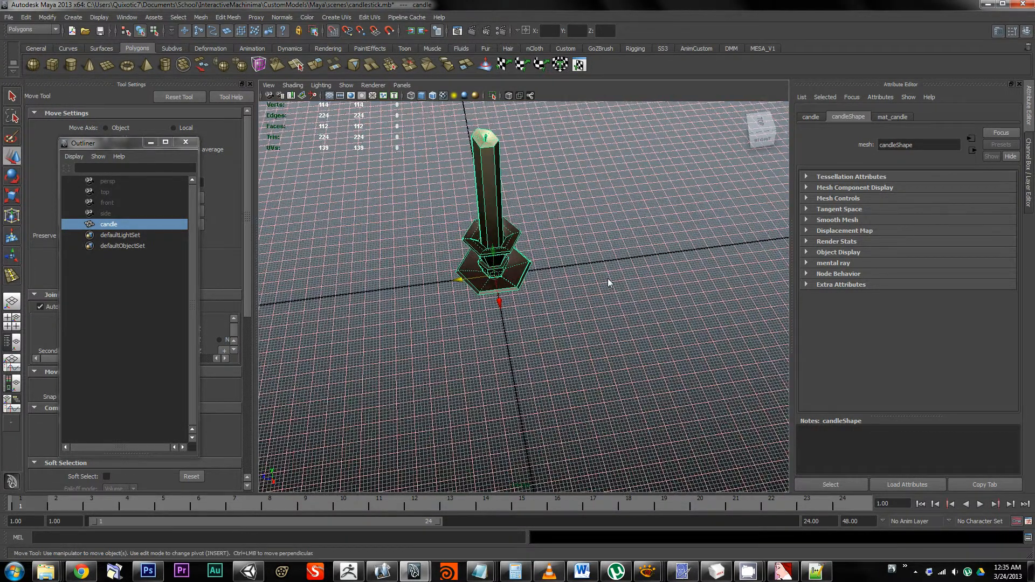
key("f")
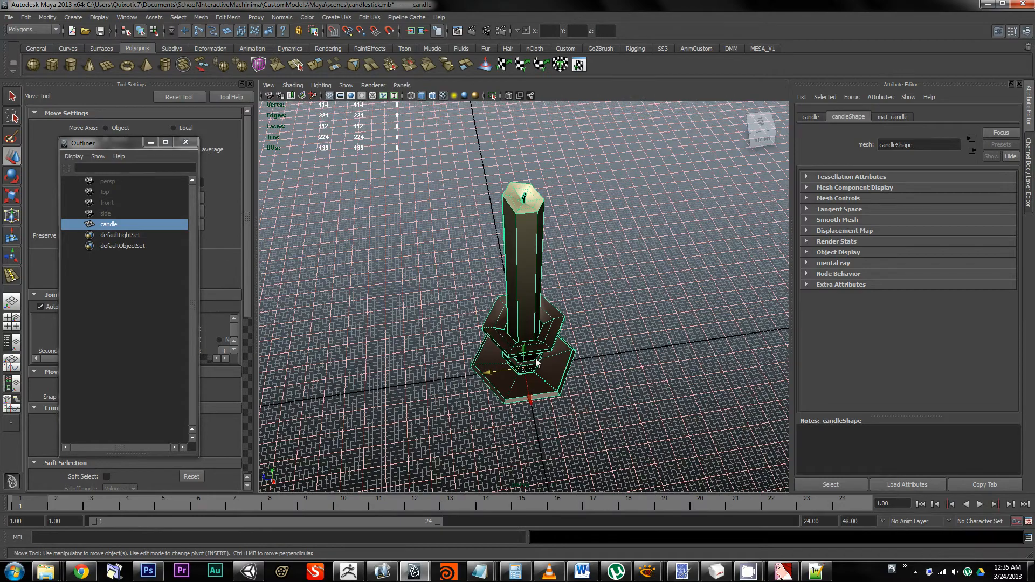
left_click_drag(538, 358, 513, 393, "alt")
right_click_drag(513, 393, 695, 373, "alt")
middle_click_drag(625, 345, 614, 154, "alt")
left_click_drag(557, 200, 562, 269, "alt")
Step: Freeze the candle's transformations and save the candlestick.mb scene
left_click(1030, 172)
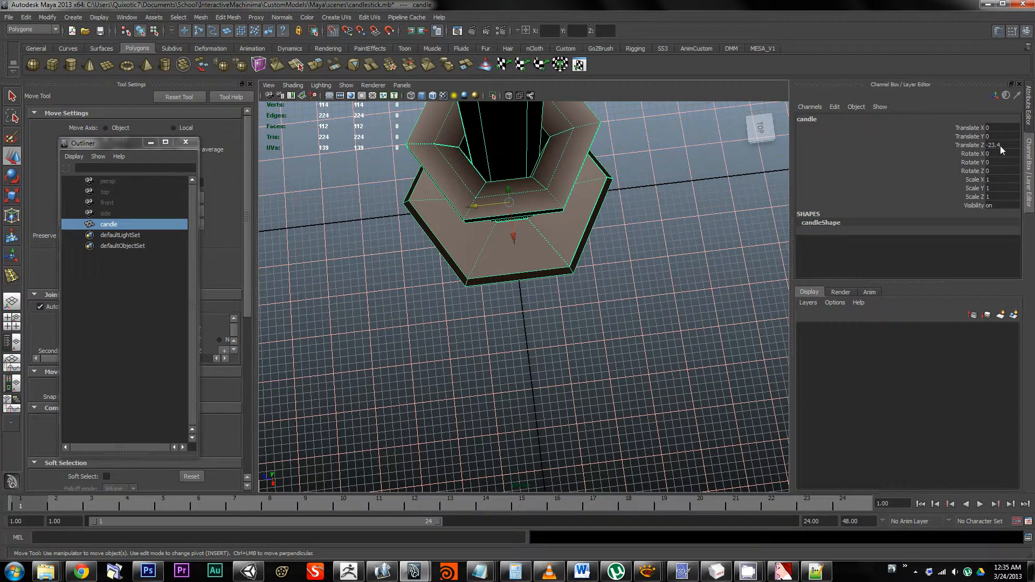
left_click(48, 17)
left_click(80, 52)
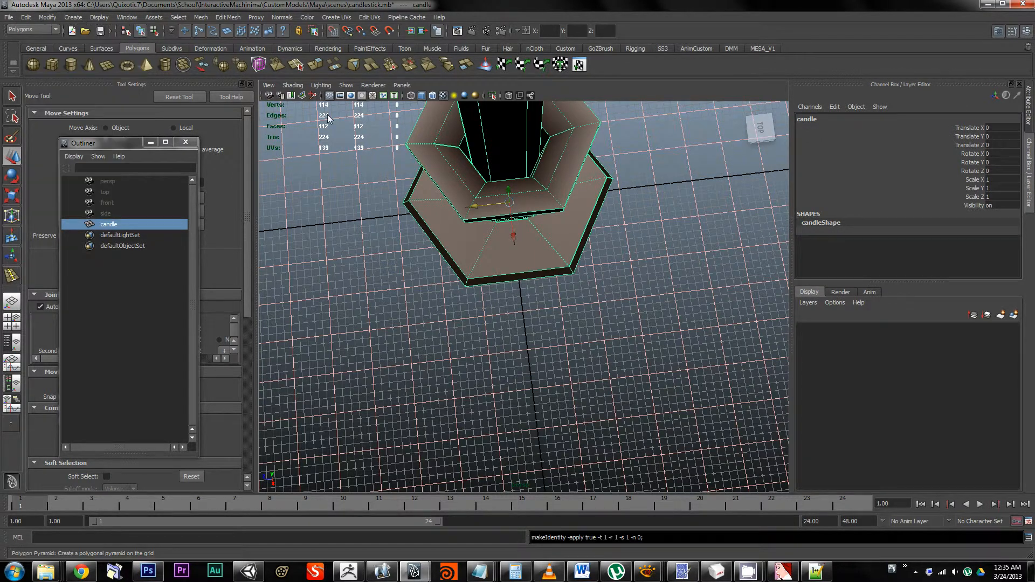
right_click_drag(556, 207, 178, 203, "alt")
middle_click_drag(556, 193, 584, 232, "alt")
left_click_drag(583, 233, 456, 238, "alt")
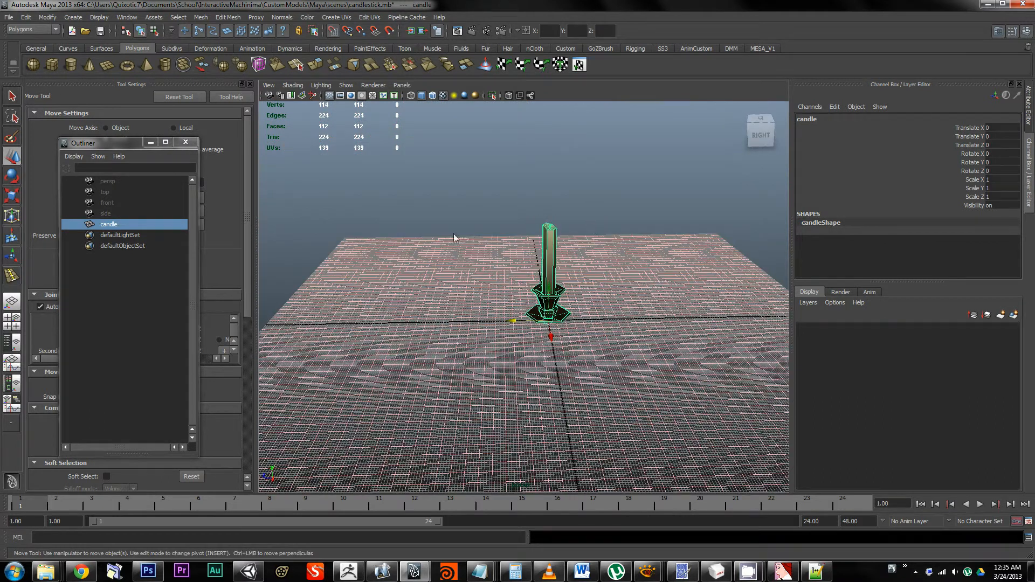
key("ctrl+s")
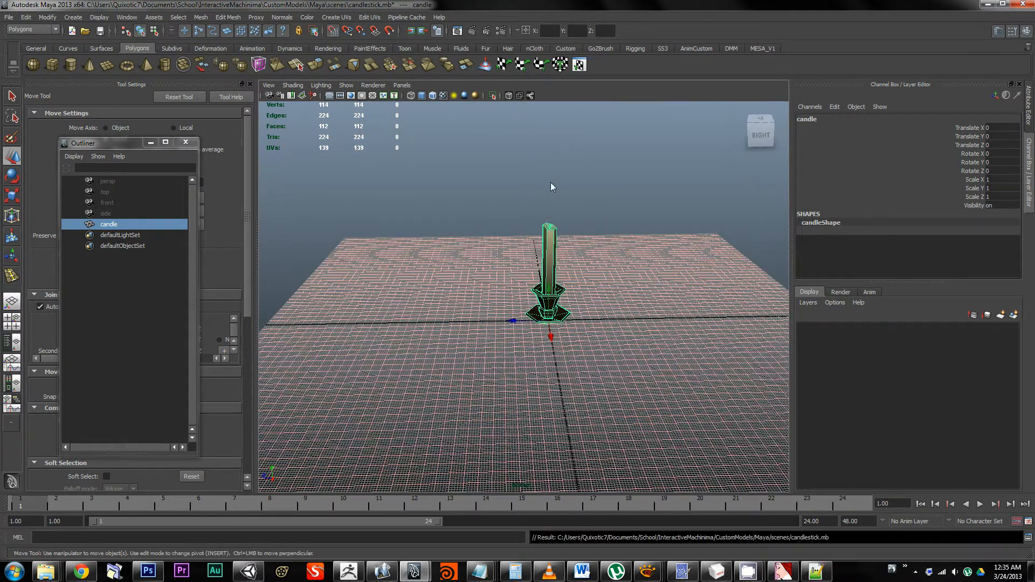
Step: Export only the candle mesh as an OBJ, overwriting candle.obj in the Maya scenes folder
left_click(121, 213)
left_click(117, 222)
left_click(8, 17)
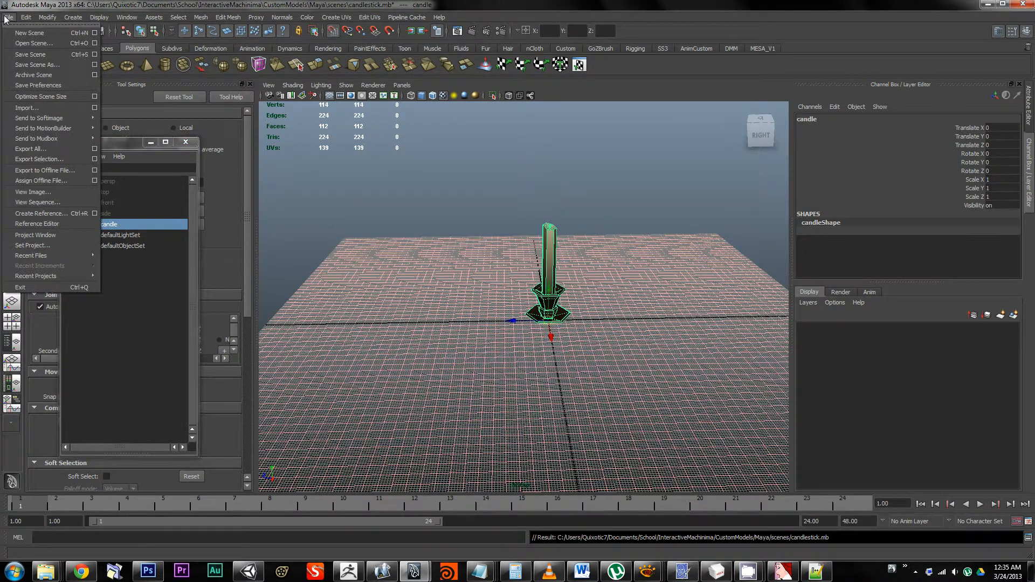
left_click(38, 159)
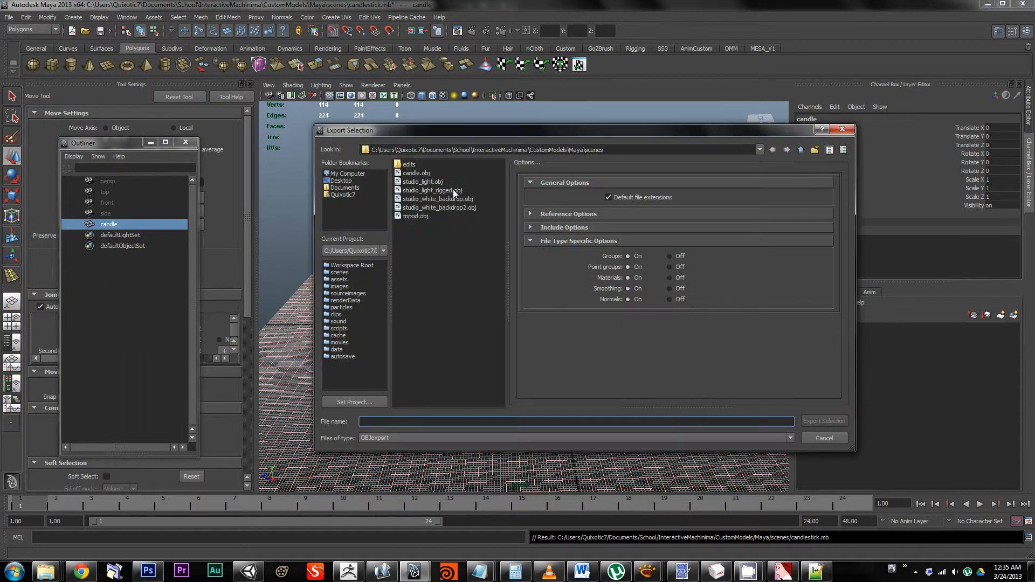
left_click(416, 174)
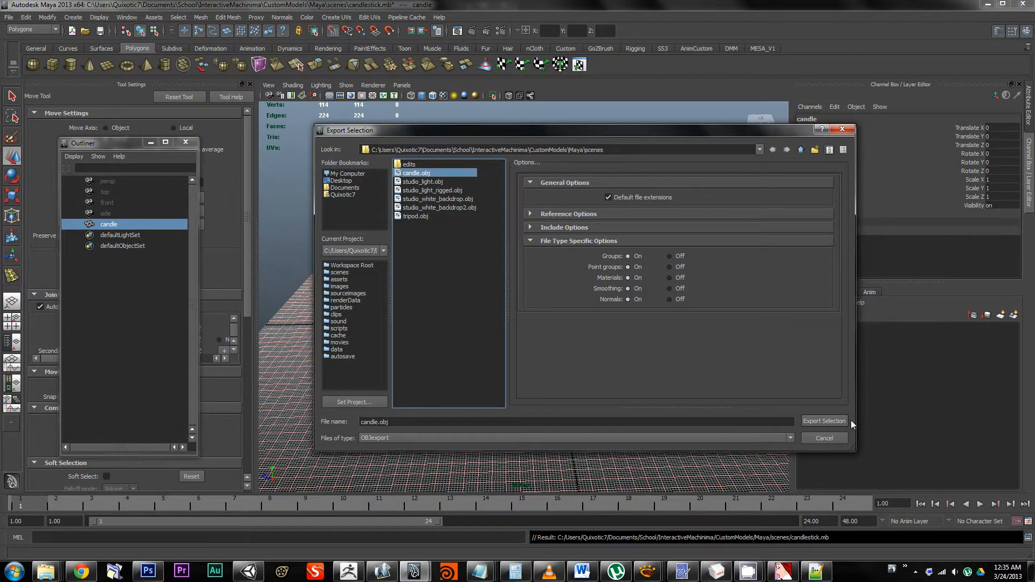
left_click(824, 421)
left_click(561, 307)
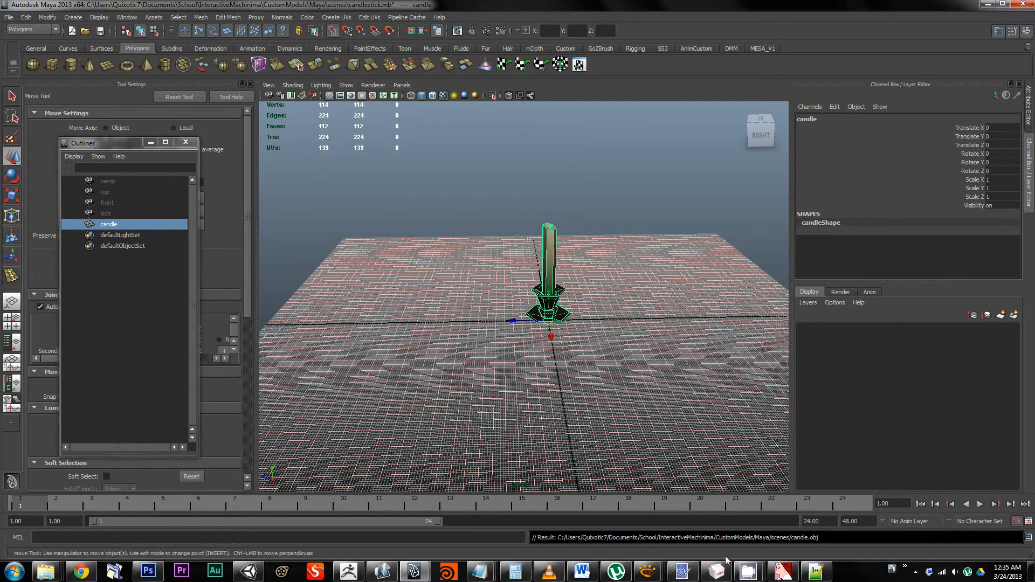
Step: Switch to MilkShape 3D and start a new model, discarding the current one without saving
left_click(720, 571)
left_click(9, 17)
left_click(25, 29)
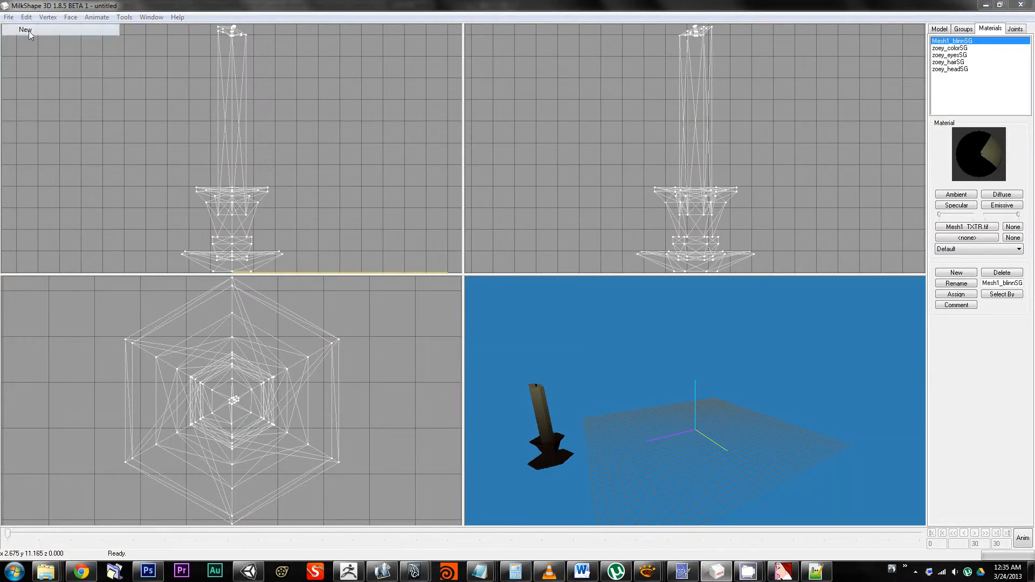
left_click(535, 322)
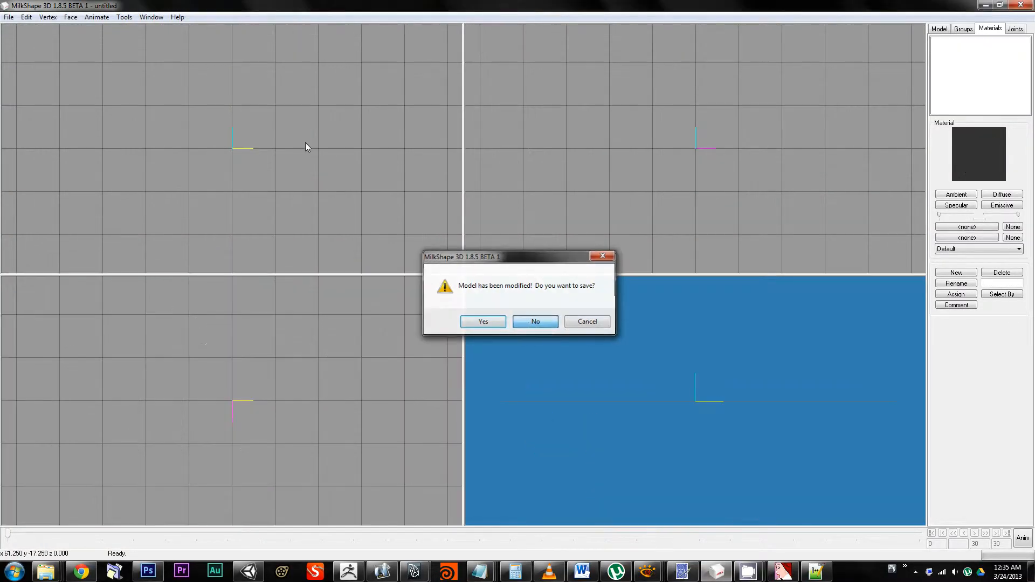
Step: Import the re-exported candle.obj as a Wavefront OBJ
left_click(8, 16)
mouse_move(98, 96)
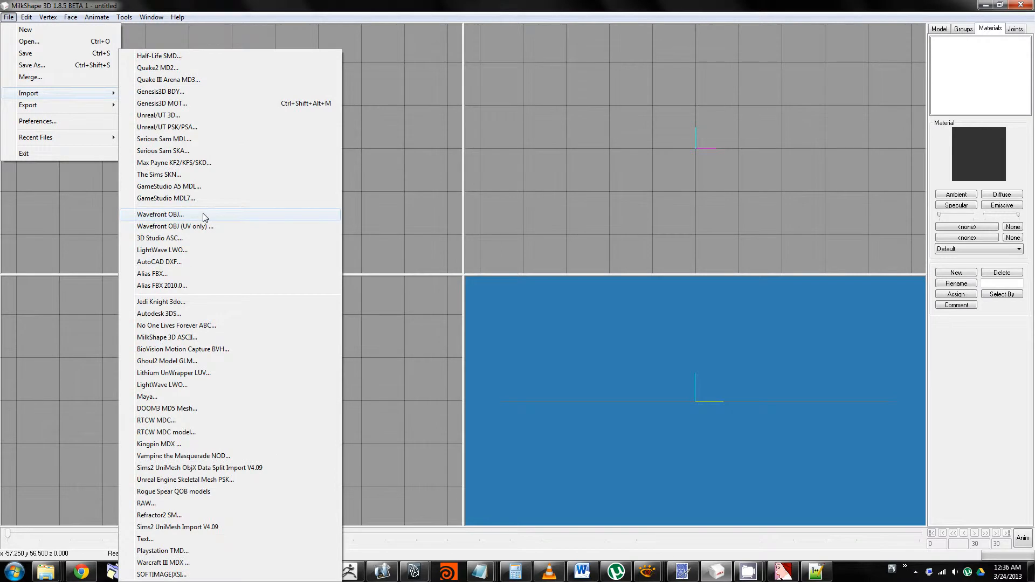
left_click(173, 216)
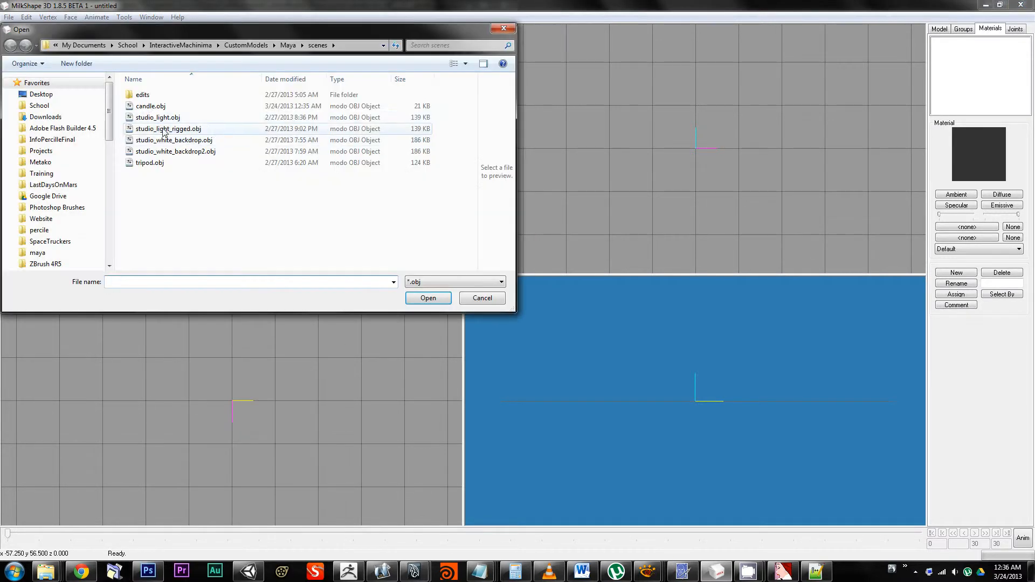
double_click(144, 107)
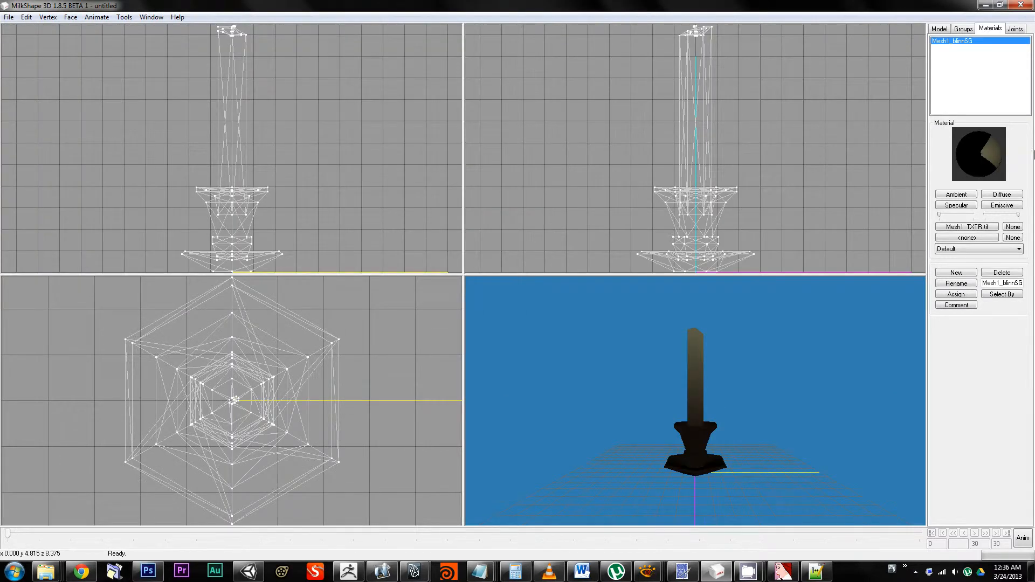
Step: Check the imported model's groups and materials, and compare them with the candle's mat_candle material in Maya
left_click(963, 30)
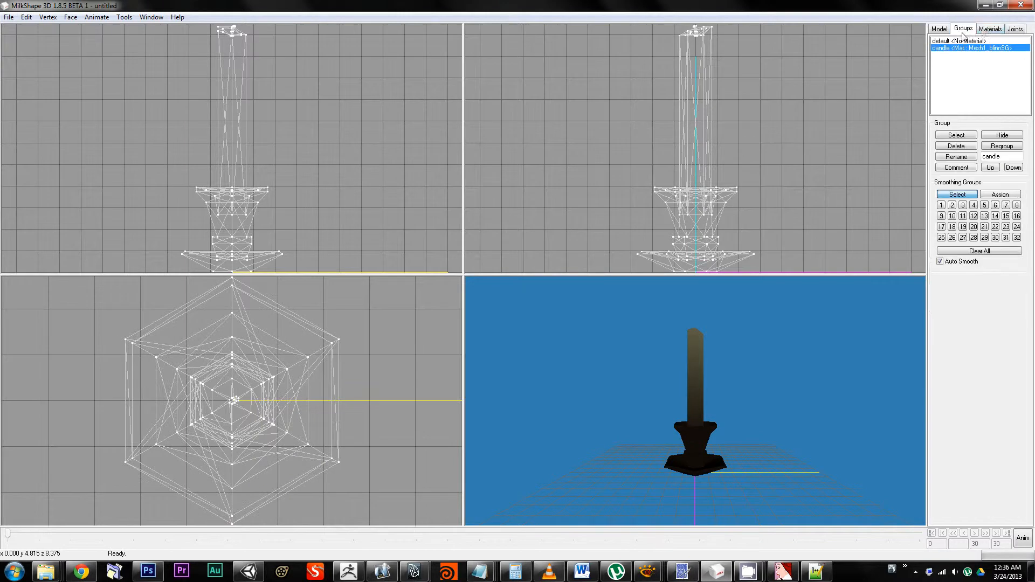
left_click(989, 30)
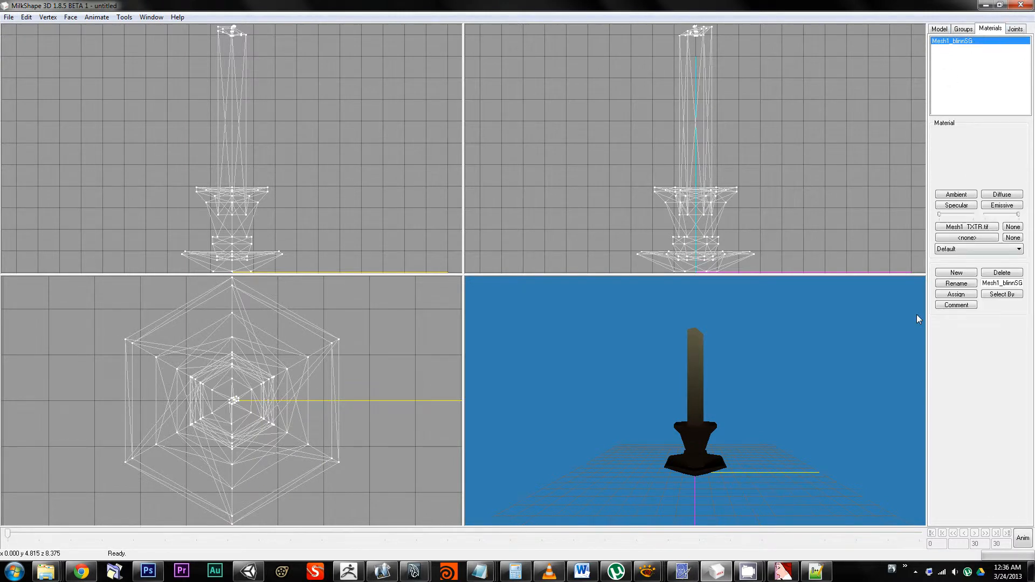
key("alt+Tab")
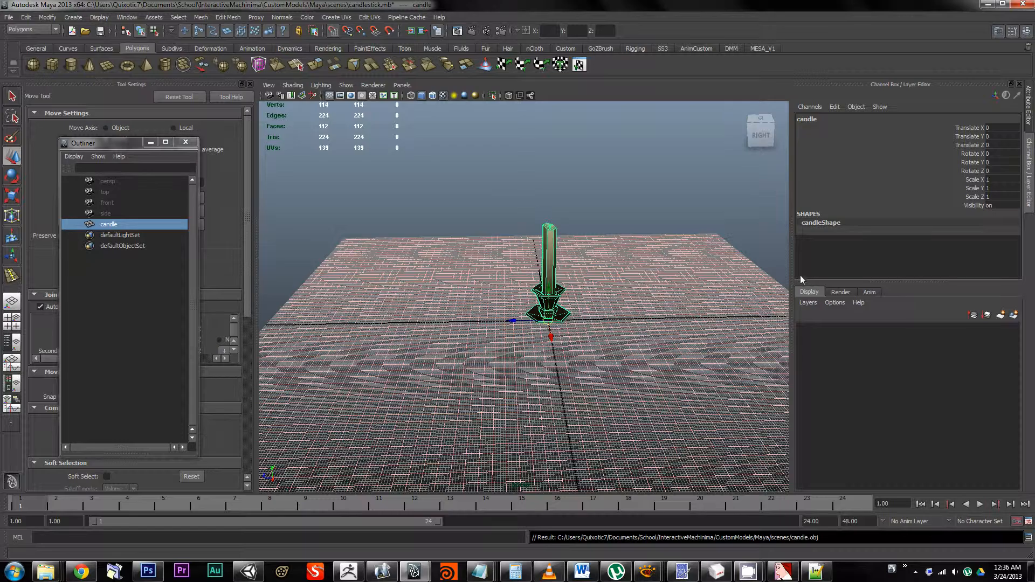
left_click(620, 272)
key("ctrl+a")
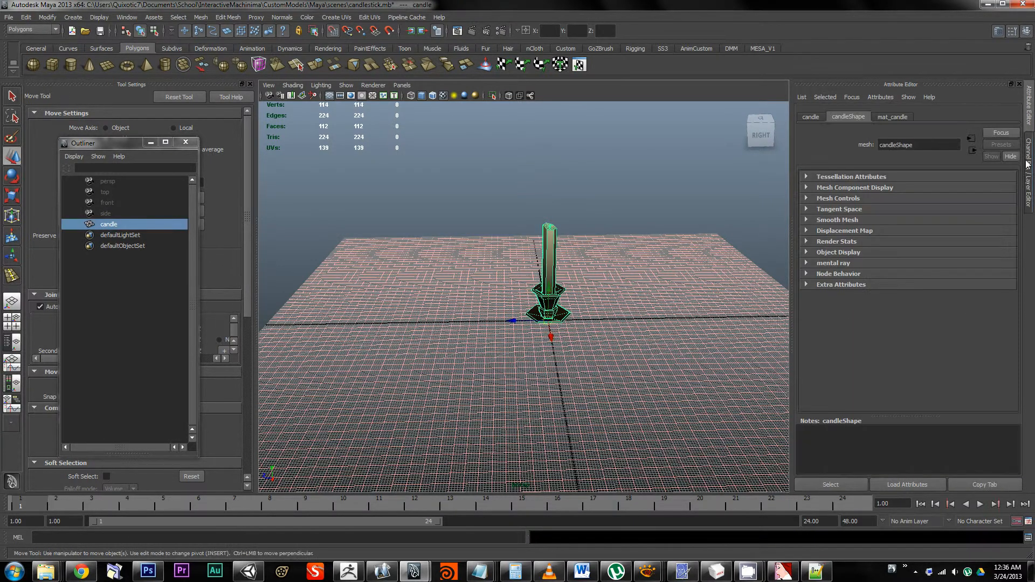
left_click(904, 117)
left_click(836, 116)
left_click(896, 118)
Step: Switch to MilkShape 3D and browse for the Mesh1_blinnSG material's texture in the CustomModels candlestick folder
left_click(716, 571)
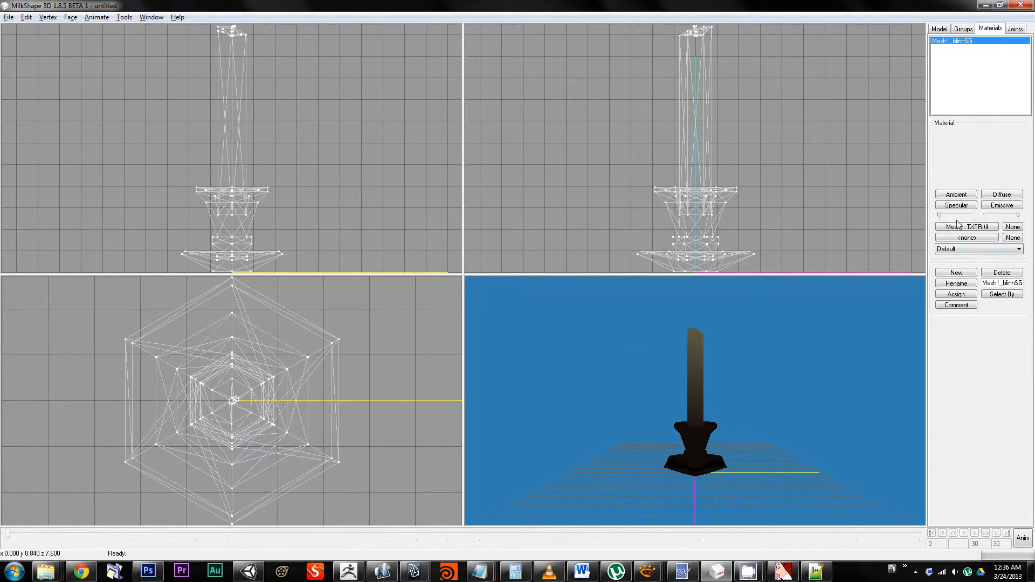
left_click_drag(768, 357, 706, 378)
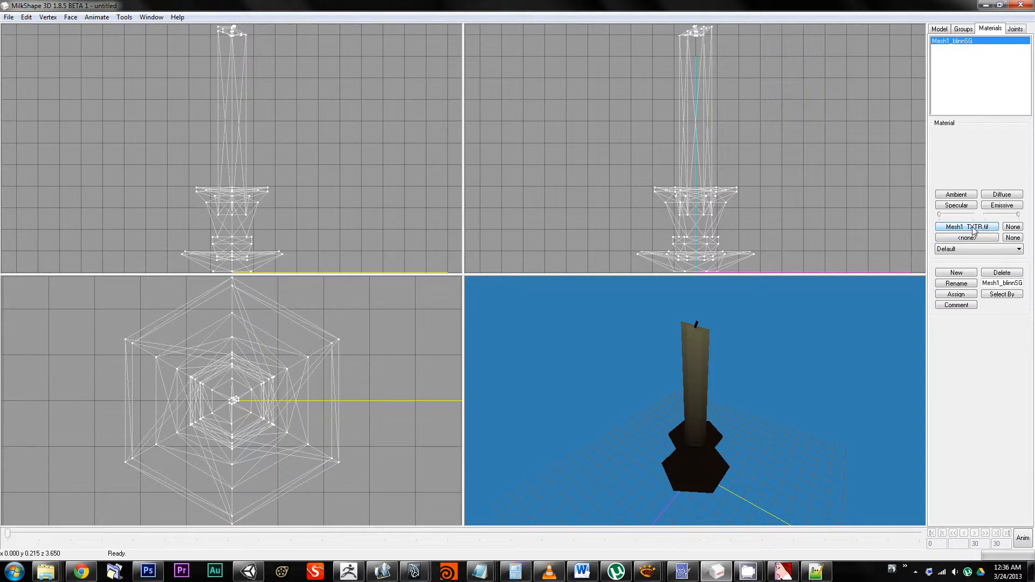
left_click(973, 231)
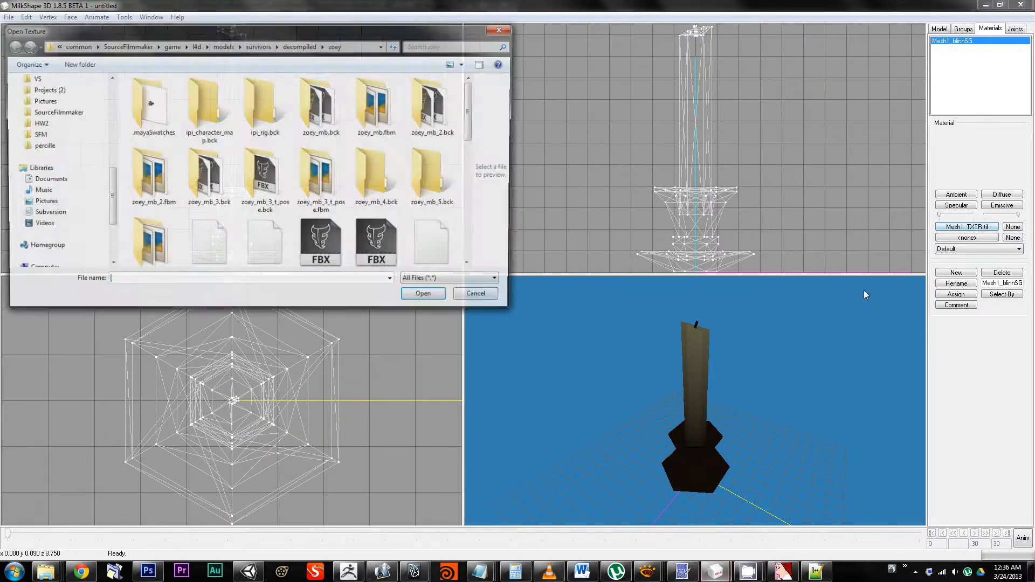
left_click_drag(470, 89, 484, 222)
scroll(483, 222, "up", 5)
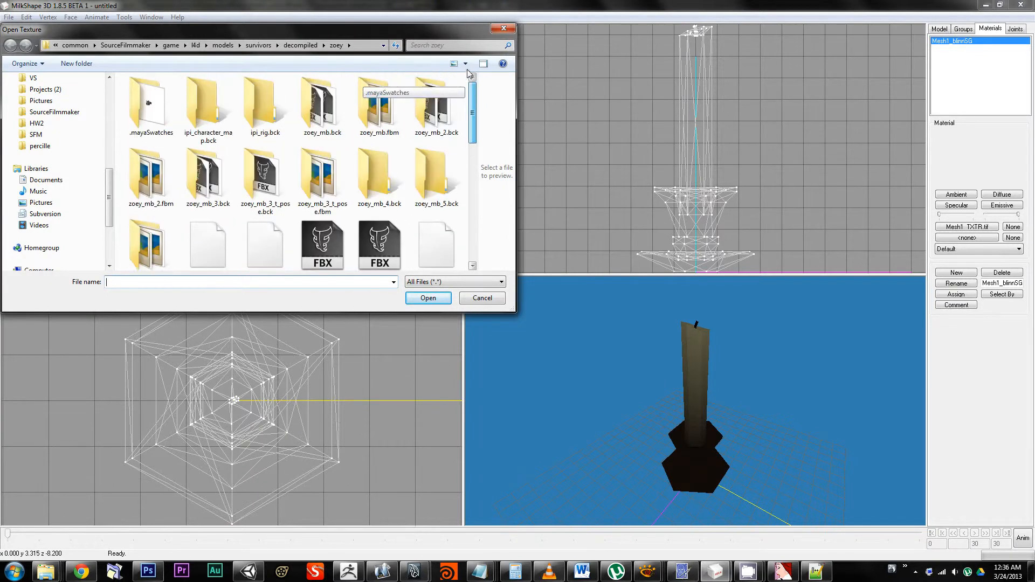
scroll(111, 208, "up", 5)
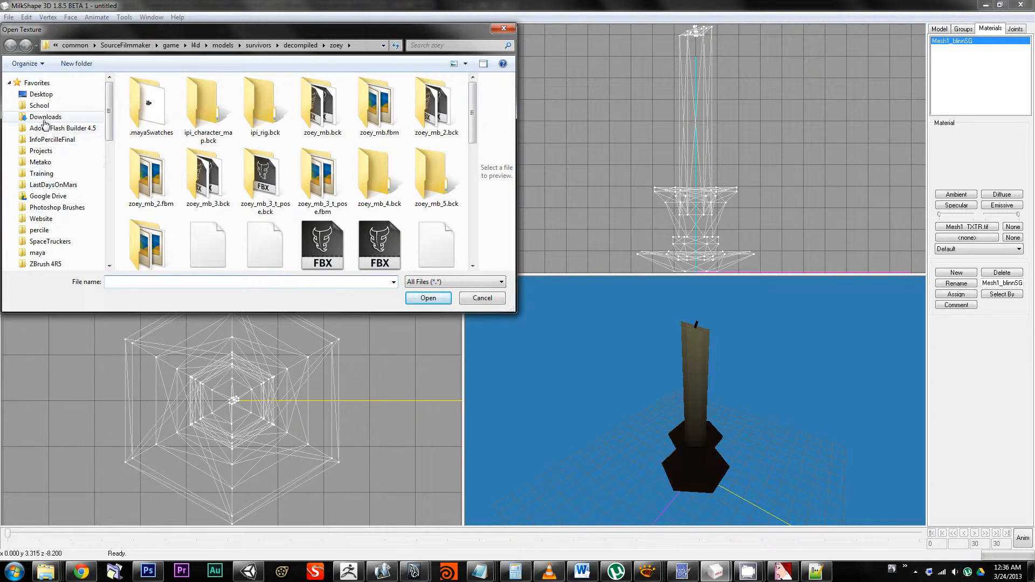
left_click(52, 139)
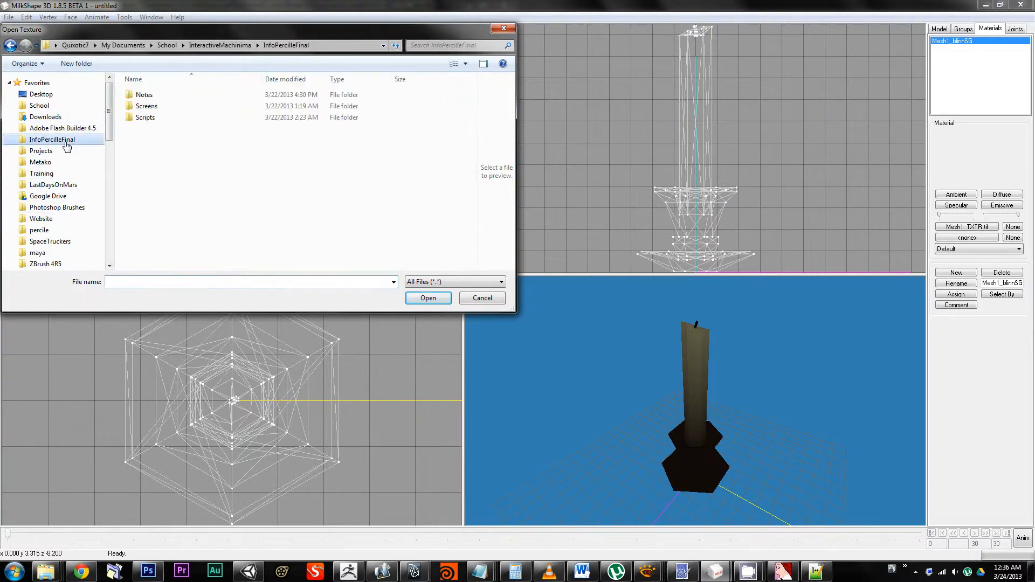
left_click(214, 43)
double_click(167, 94)
double_click(160, 107)
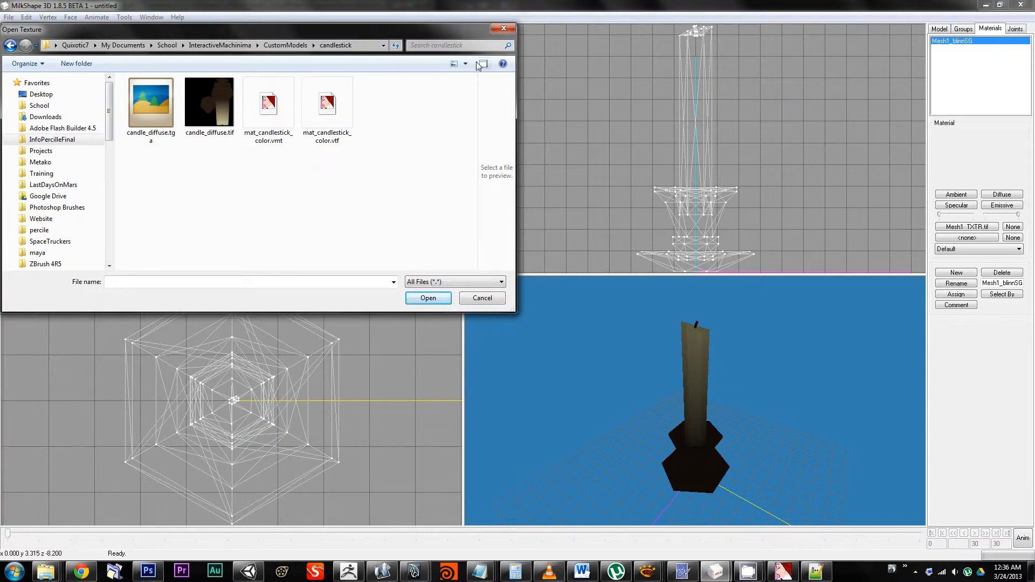
Step: List the texture files with details and full names, and load mat_candlestick_color.vtf as the Mesh1_blinnSG material's texture
left_click(458, 63)
left_click(458, 63)
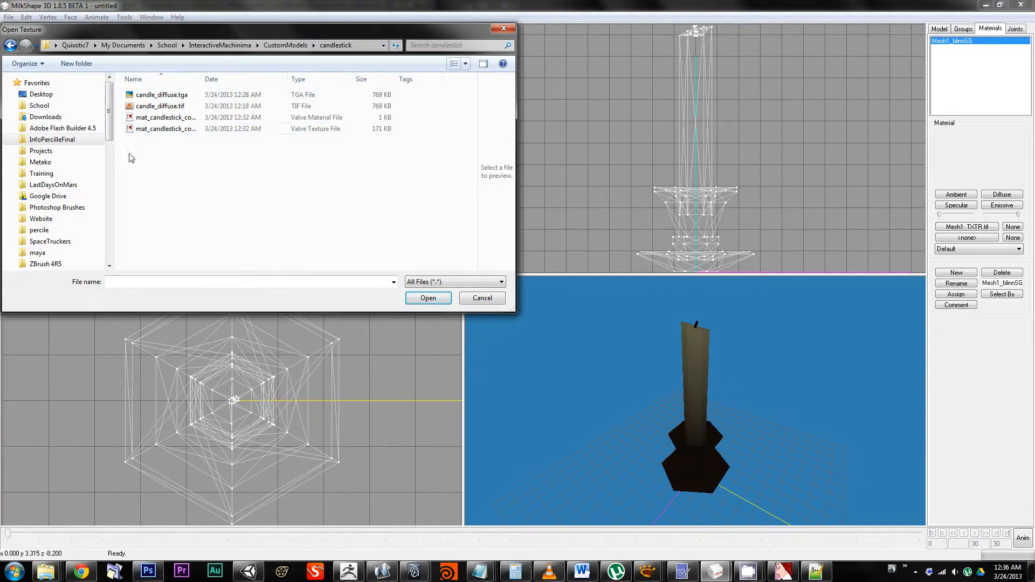
left_click_drag(202, 80, 272, 80)
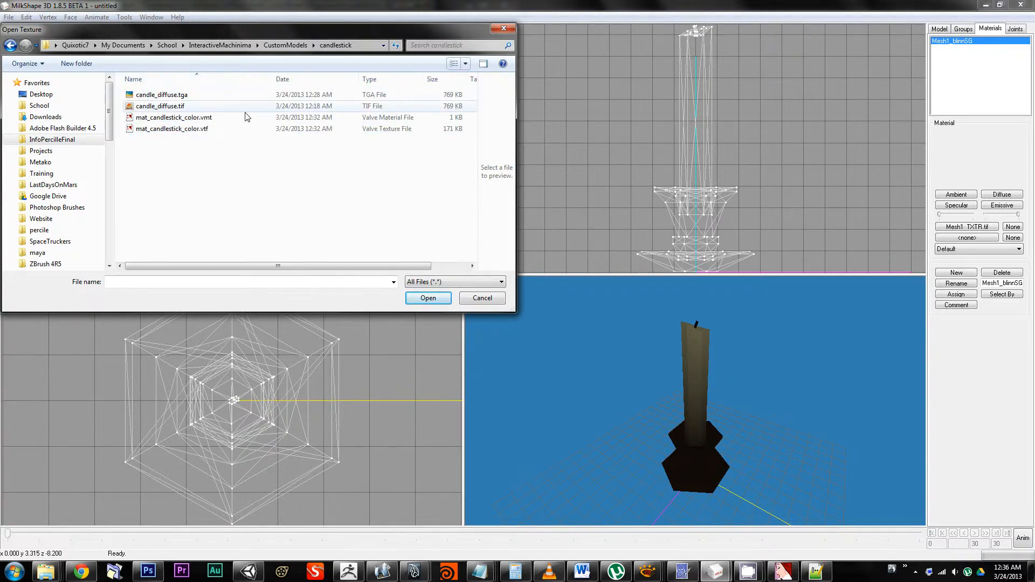
left_click(168, 129)
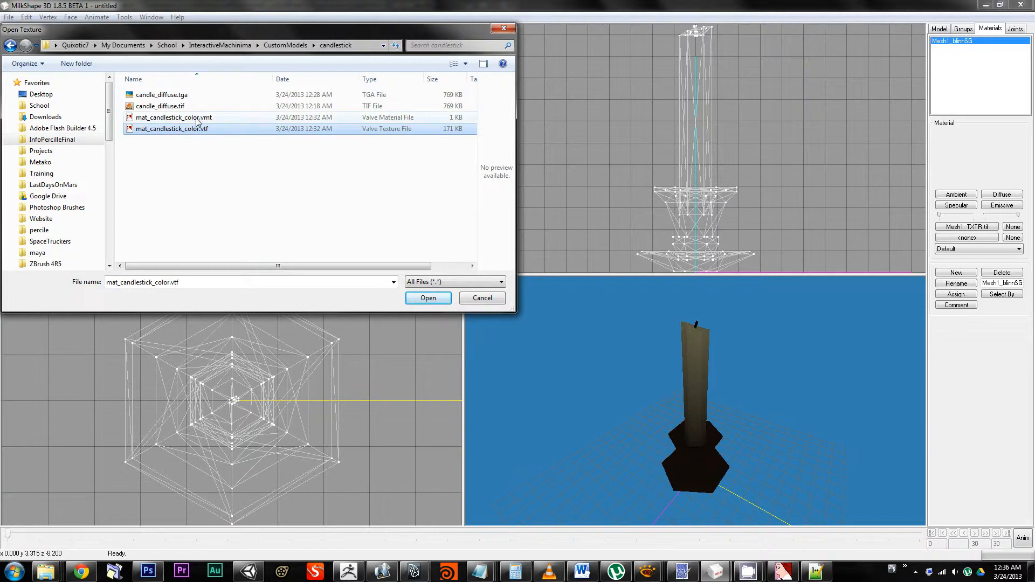
double_click(157, 131)
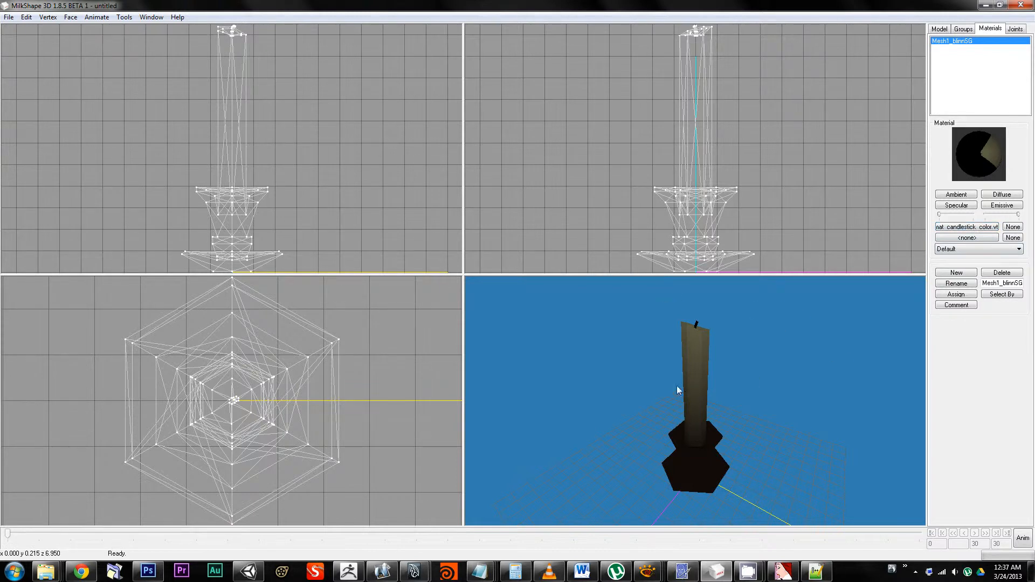
left_click_drag(776, 363, 729, 371)
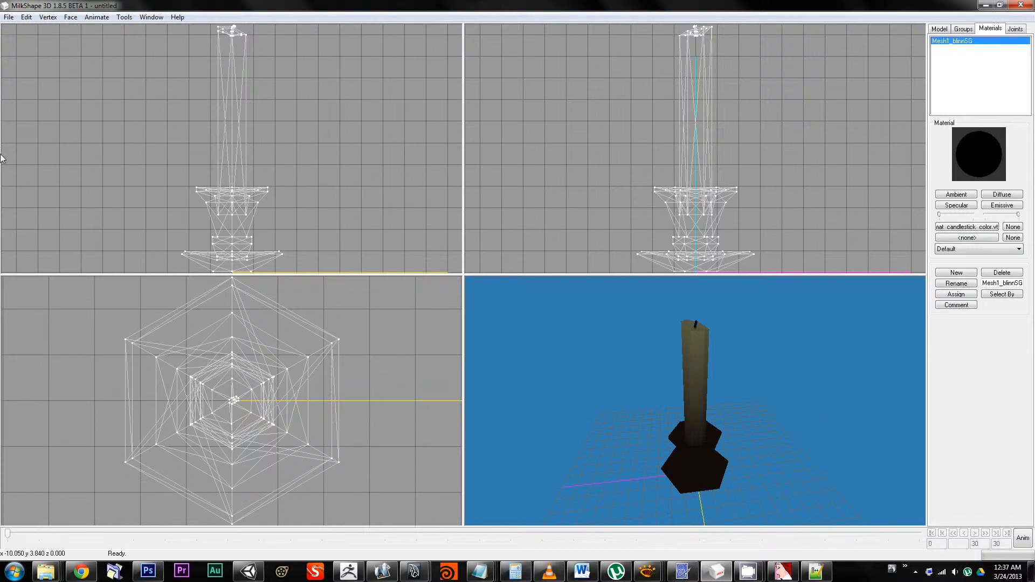
Step: Export the model as a Half-Life SMD named candle in the FreeModels Candlestick folder, using the Reference option
left_click(6, 17)
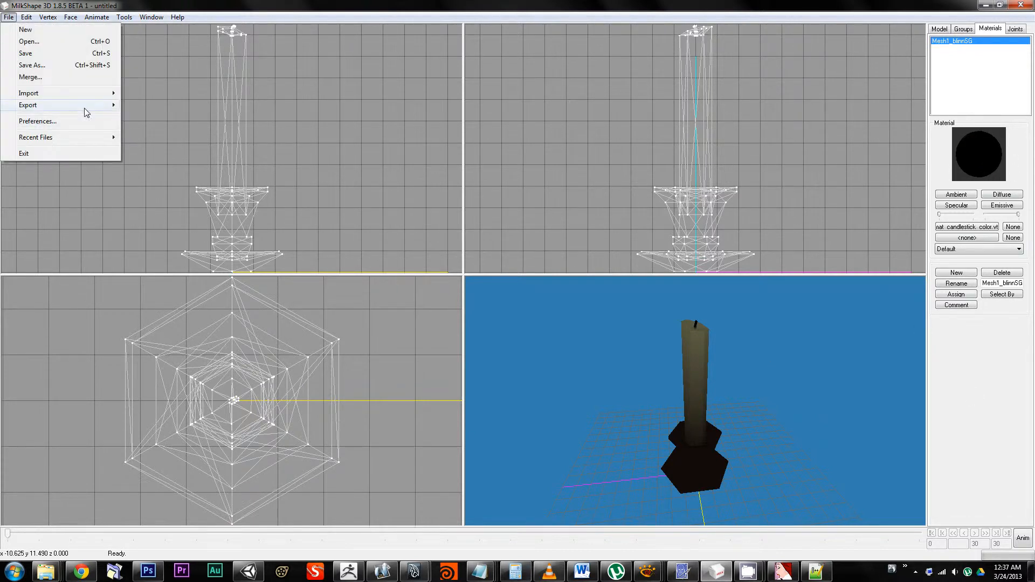
mouse_move(85, 108)
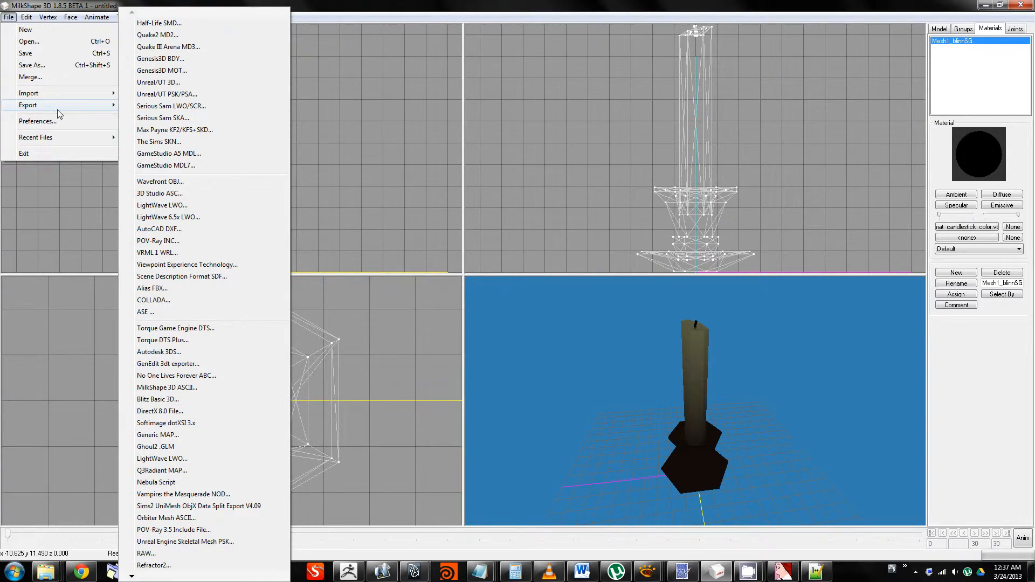
left_click(164, 24)
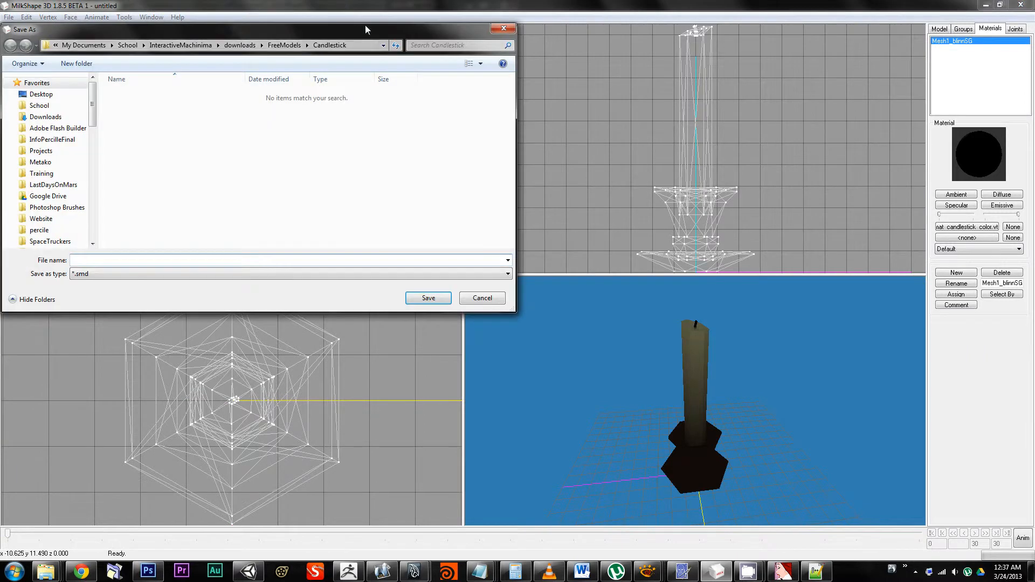
type("candle")
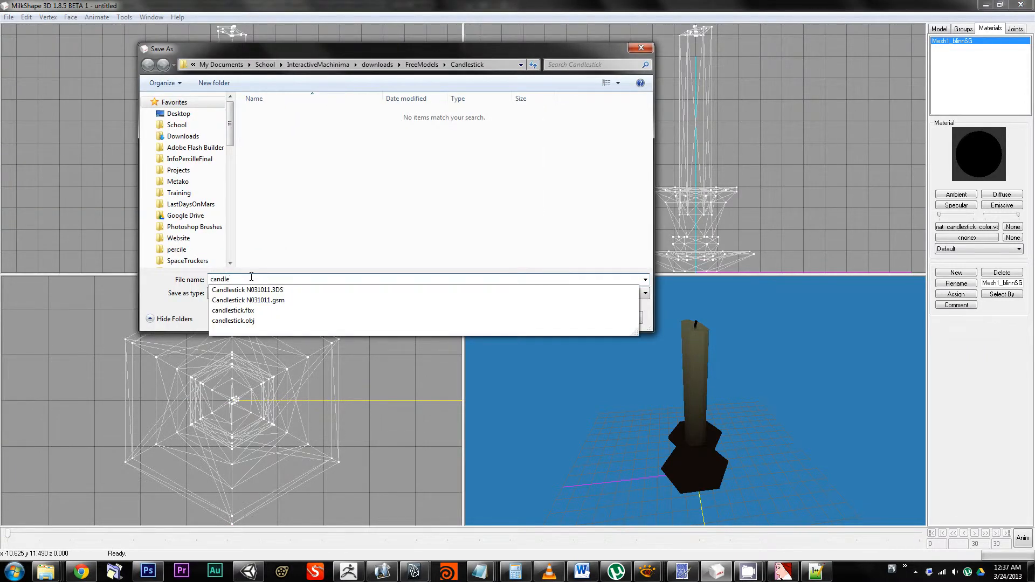
left_click(266, 258)
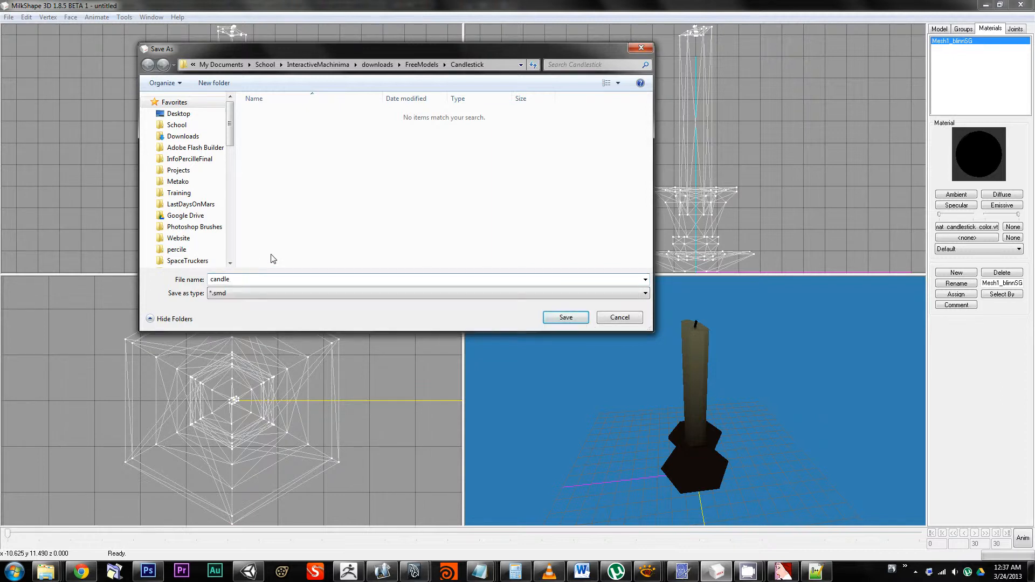
left_click(565, 318)
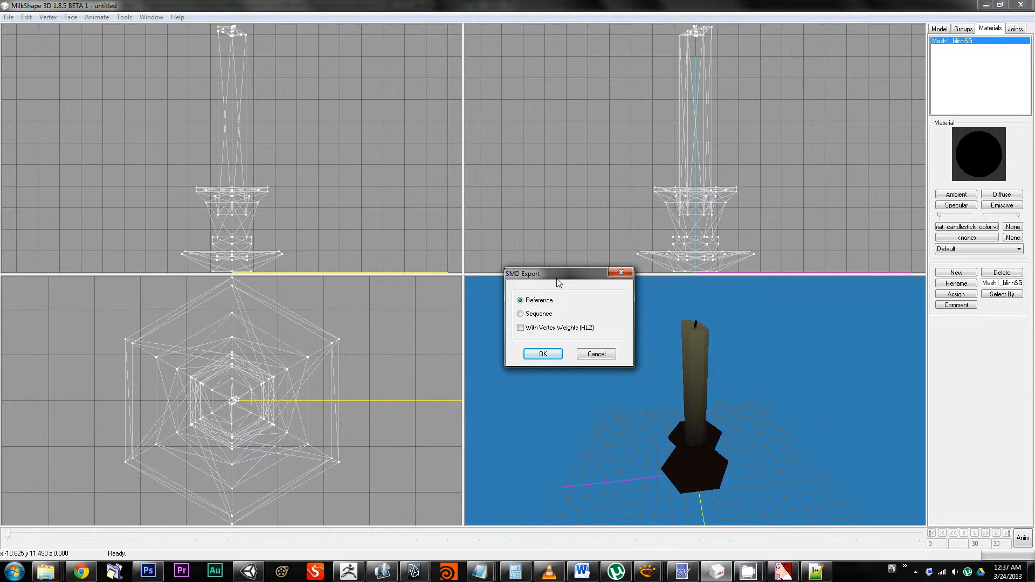
left_click_drag(557, 279, 369, 239)
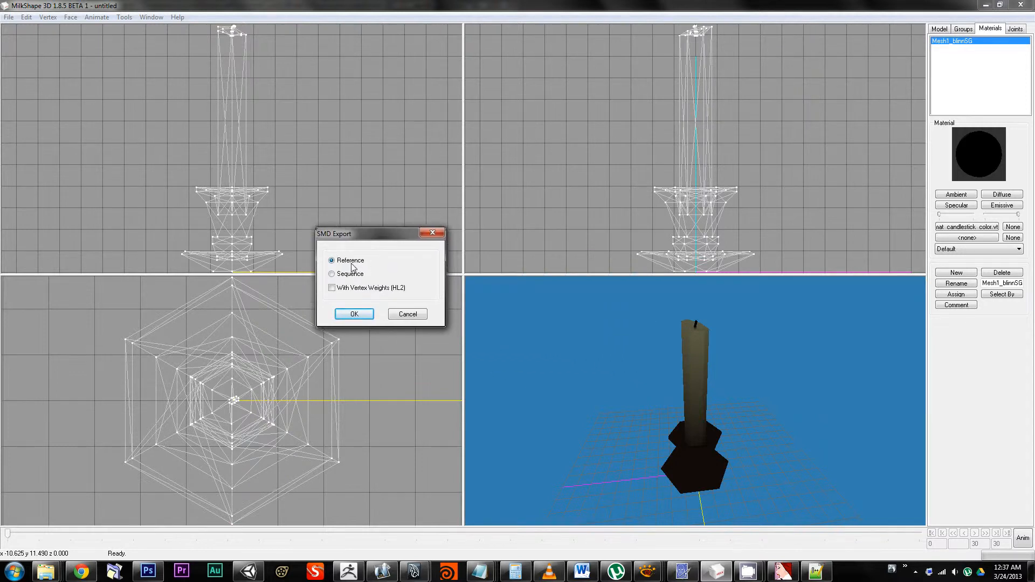
left_click(358, 316)
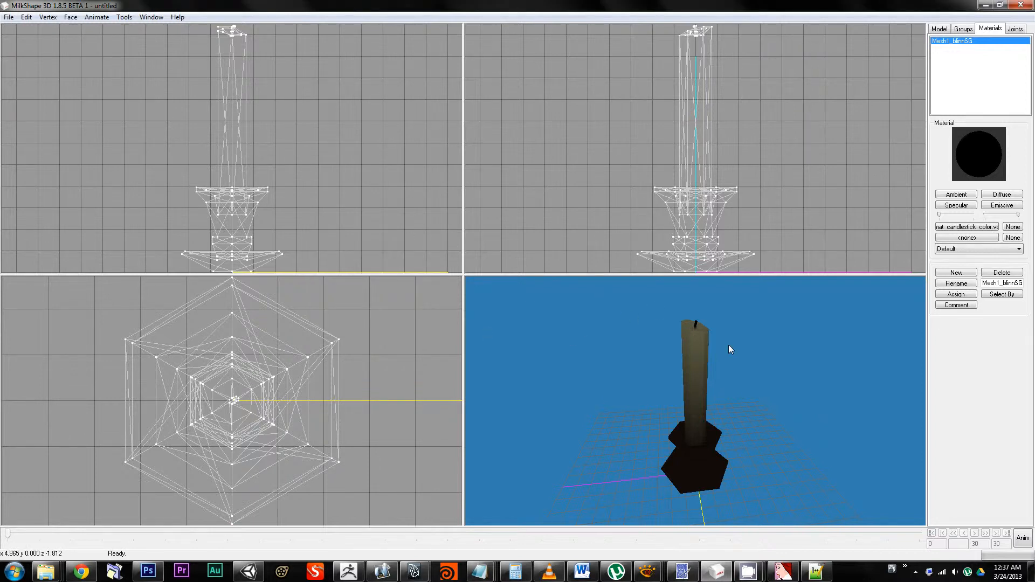
left_click_drag(728, 346, 716, 370)
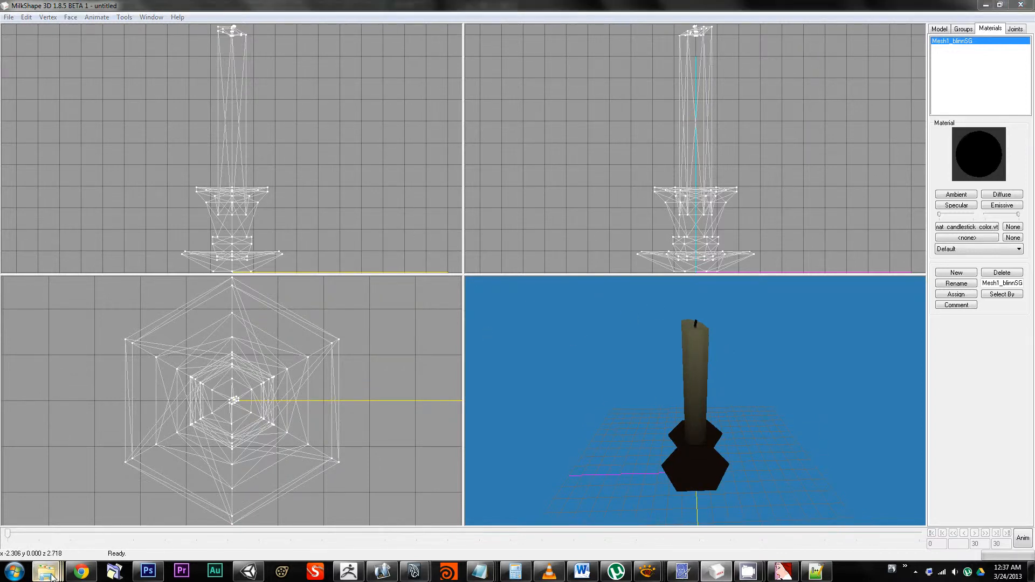
Step: Switch to Windows Explorer and examine the CustomModels candlestick folder for the exported SMD file
mouse_move(51, 576)
left_click(69, 522)
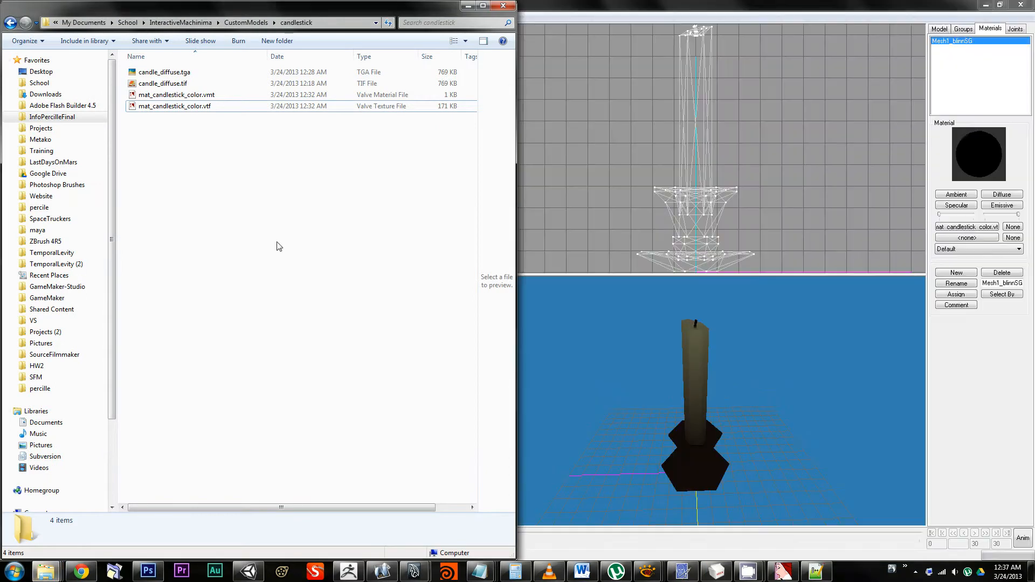
left_click(165, 77)
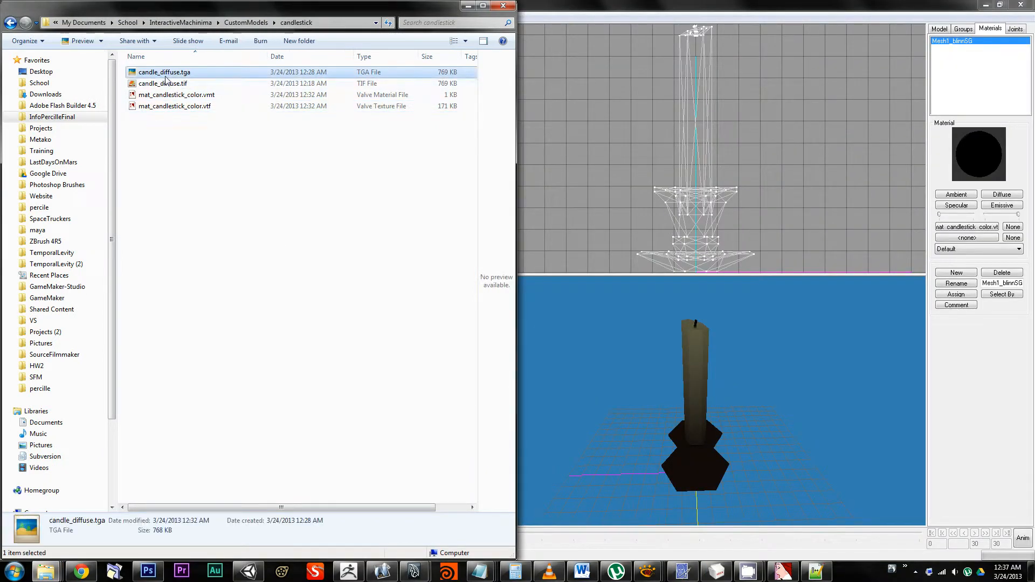
left_click(168, 83)
left_click(213, 166)
left_click(654, 4)
Step: Export the model again from MilkShape 3D as a reference Half-Life SMD named candle, saving it in the CustomModels candlestick folder
left_click(12, 16)
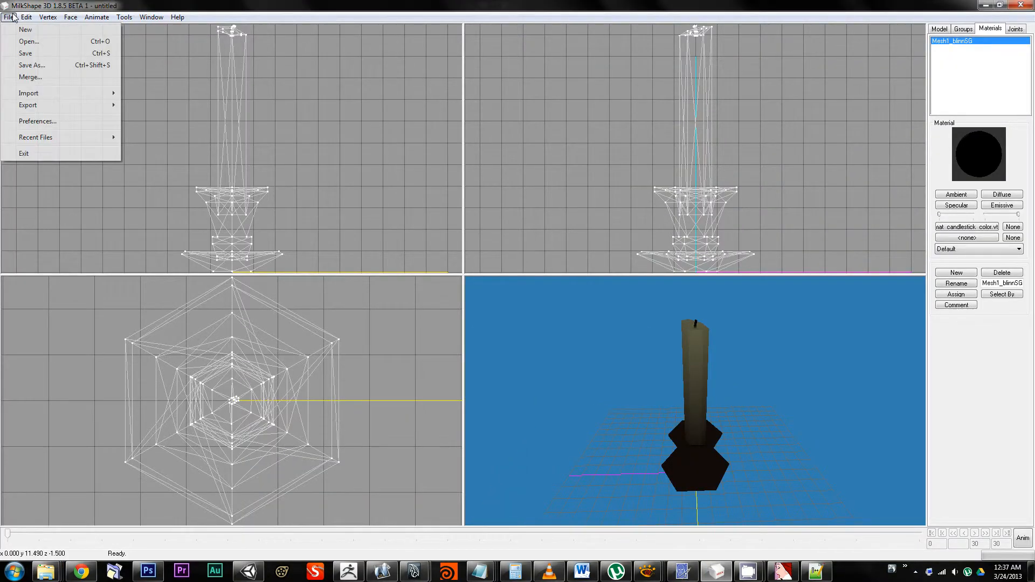
left_click(176, 23)
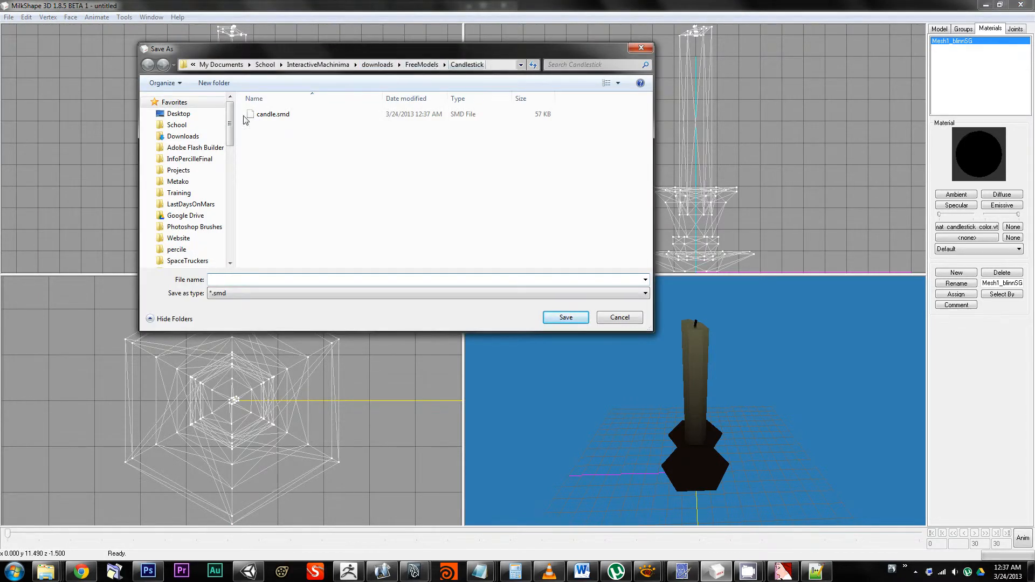
left_click(200, 159)
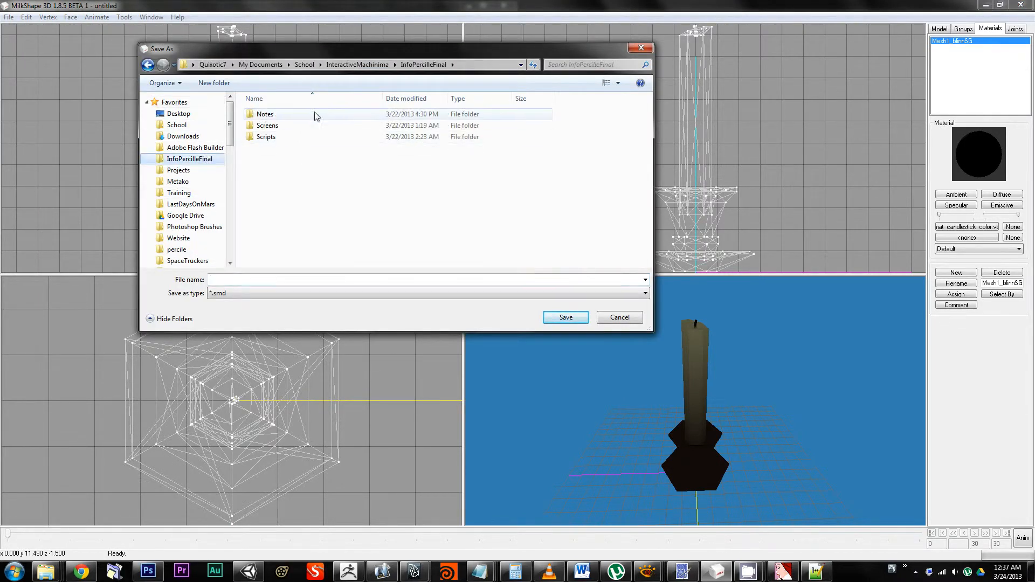
left_click(357, 64)
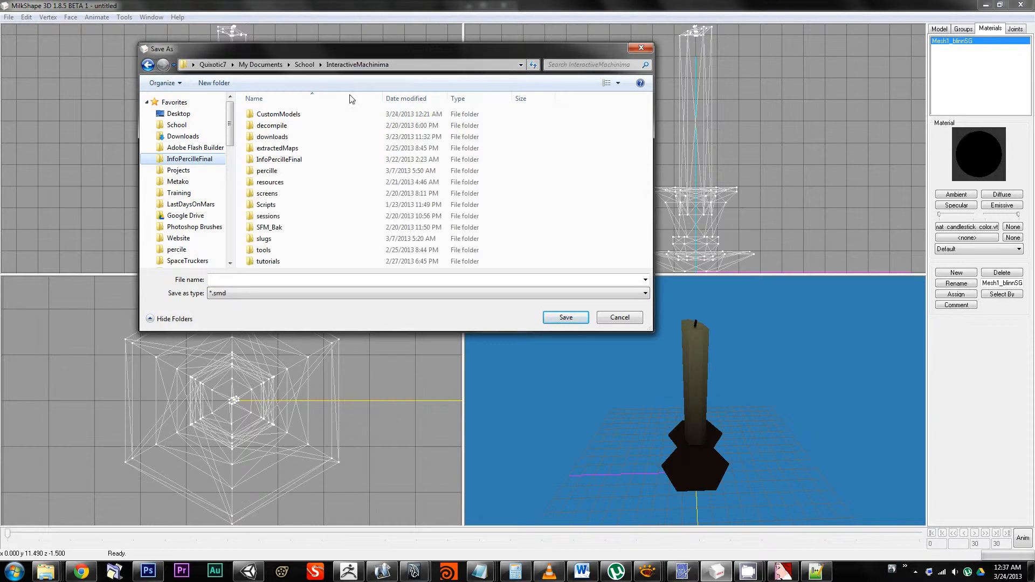
double_click(278, 114)
double_click(278, 125)
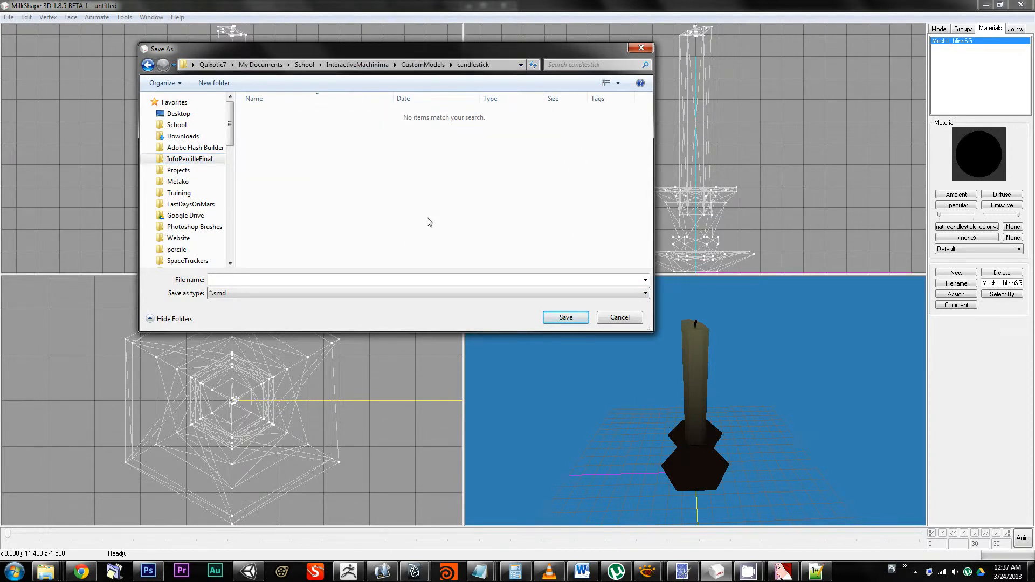
left_click(264, 279)
type("candle")
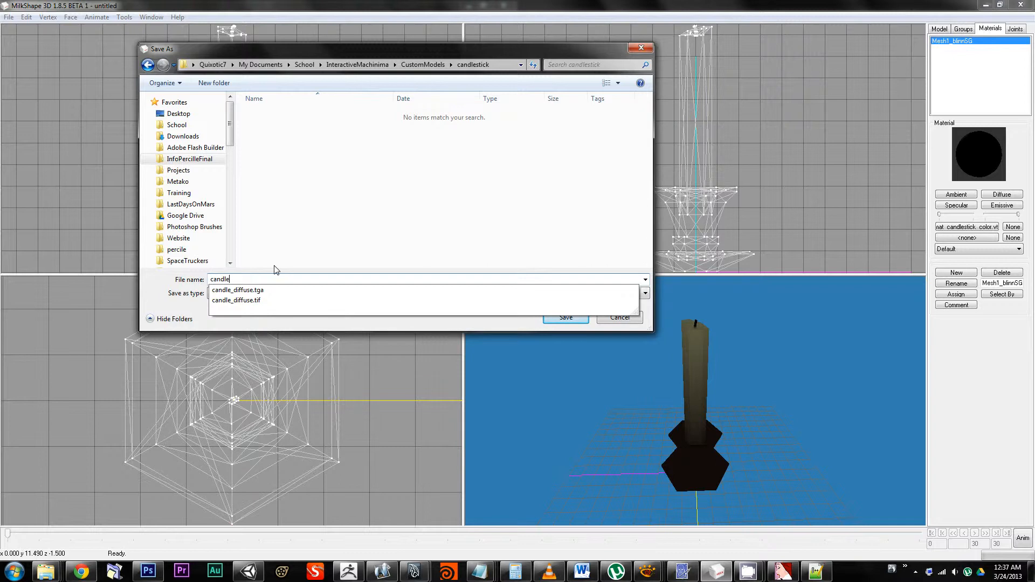
key("Return")
key("Return")
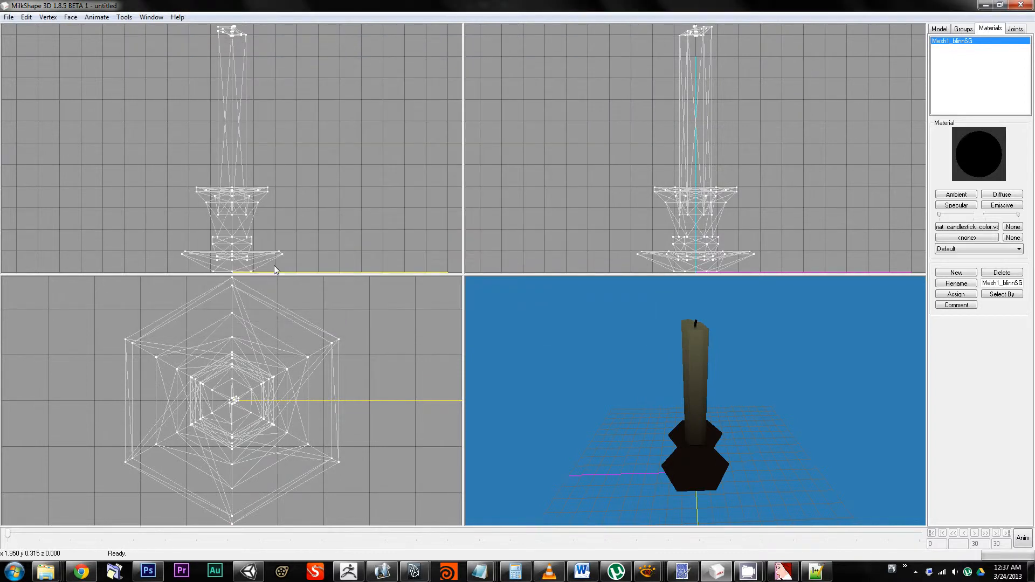
Step: Switch to Windows Explorer and check that candle.smd is in the candlestick folder with the texture files
key("alt+Tab")
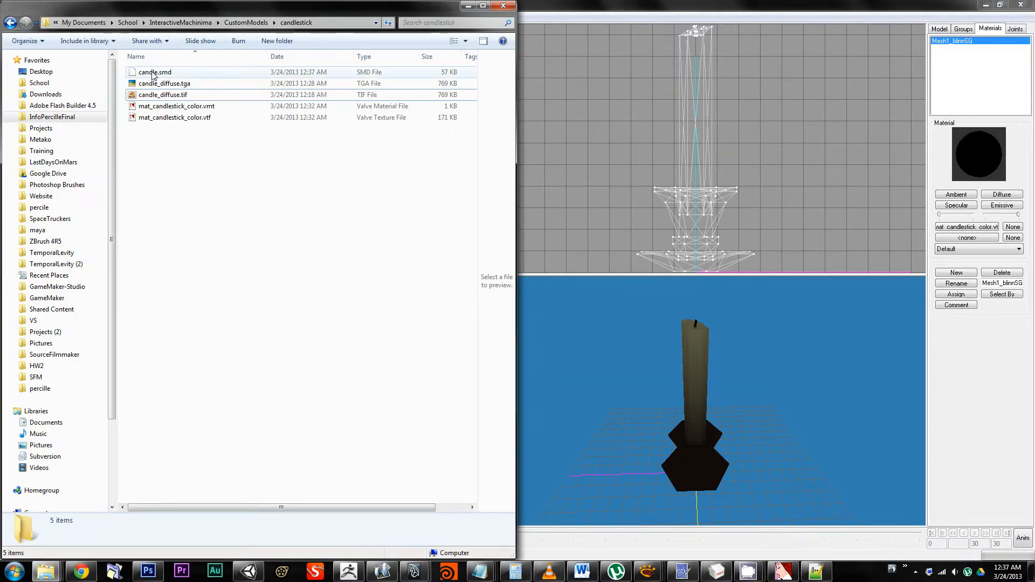
left_click(152, 72)
left_click(265, 246)
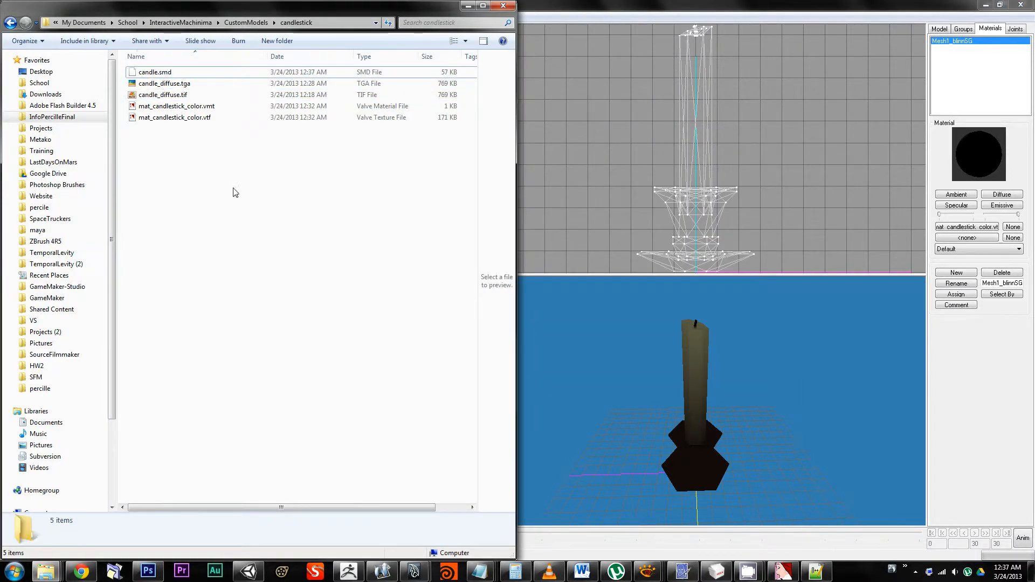
Step: Copy studio_infinity_backdrop.qc from the CustomModels studio_backdrop folder into the candlestick folder
left_click(247, 23)
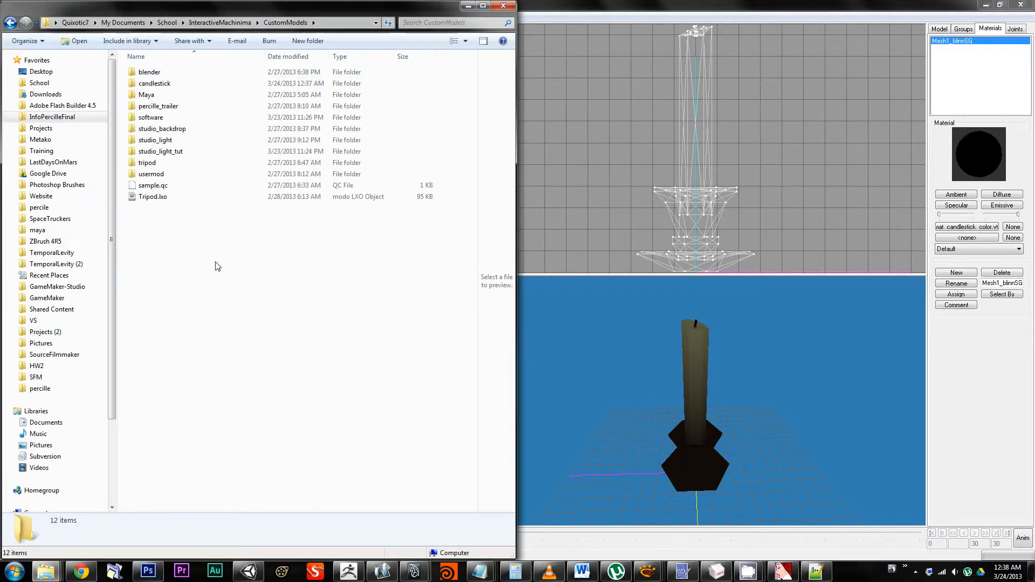
double_click(165, 130)
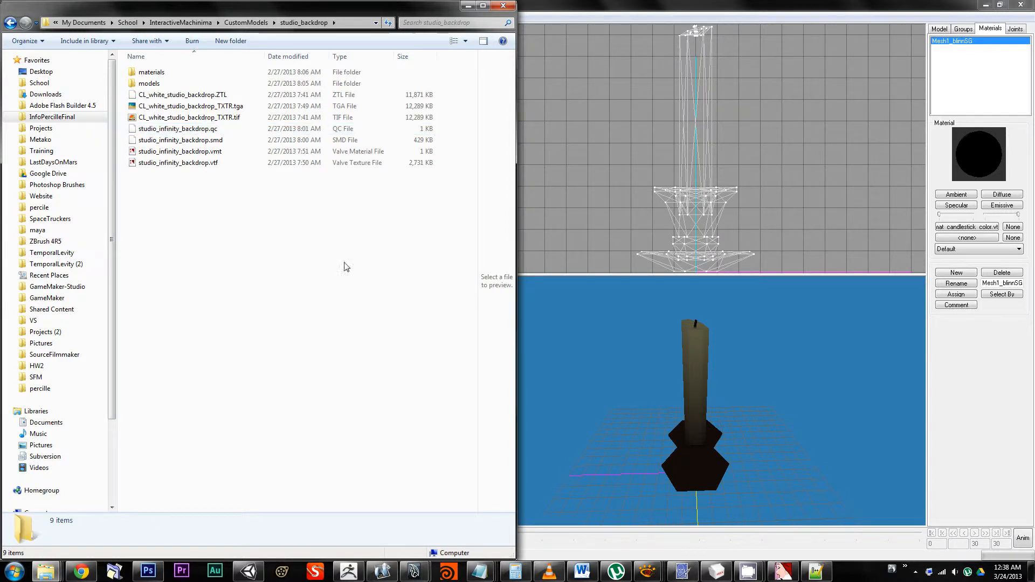
left_click(182, 129)
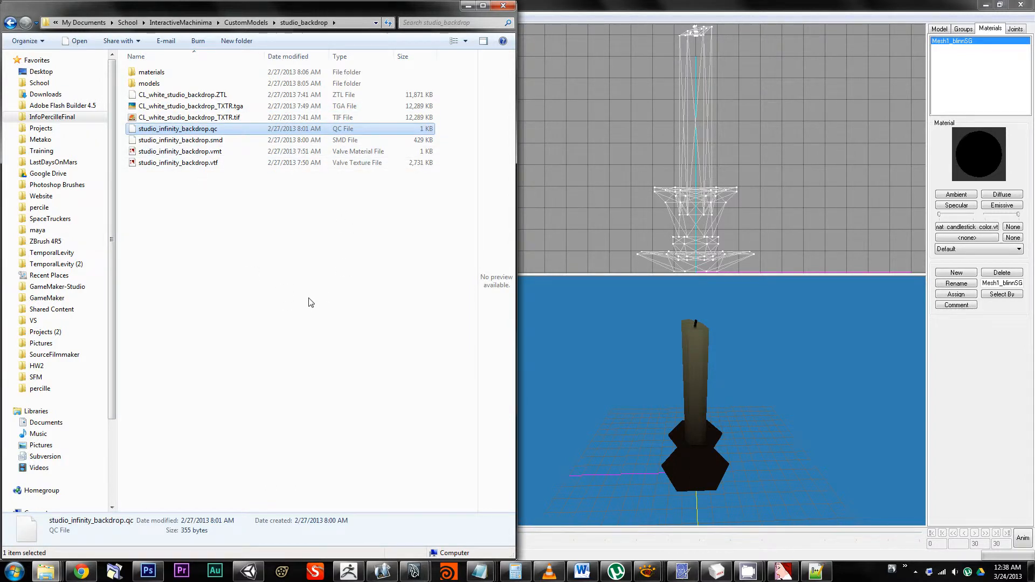
left_click(255, 23)
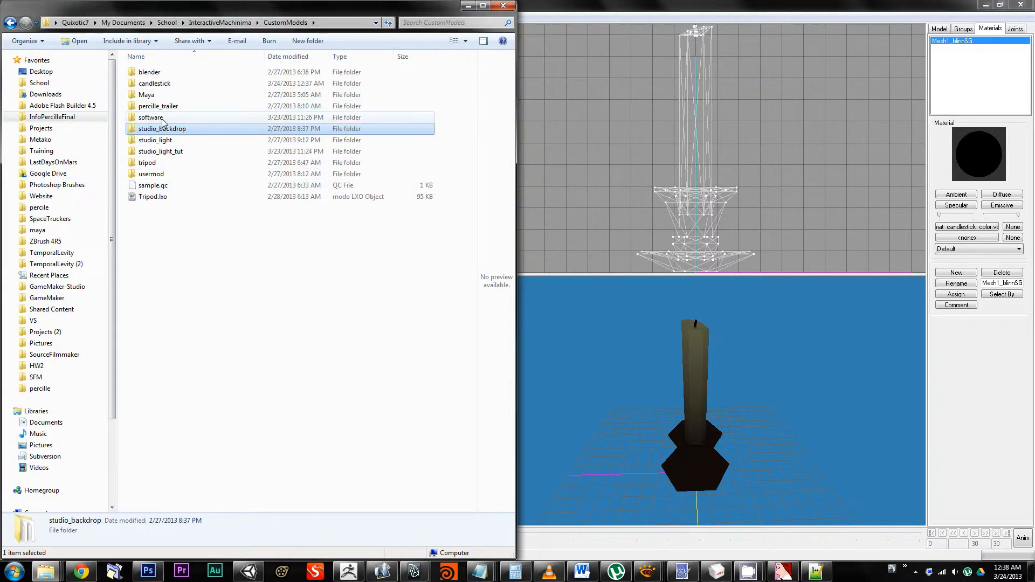
double_click(154, 83)
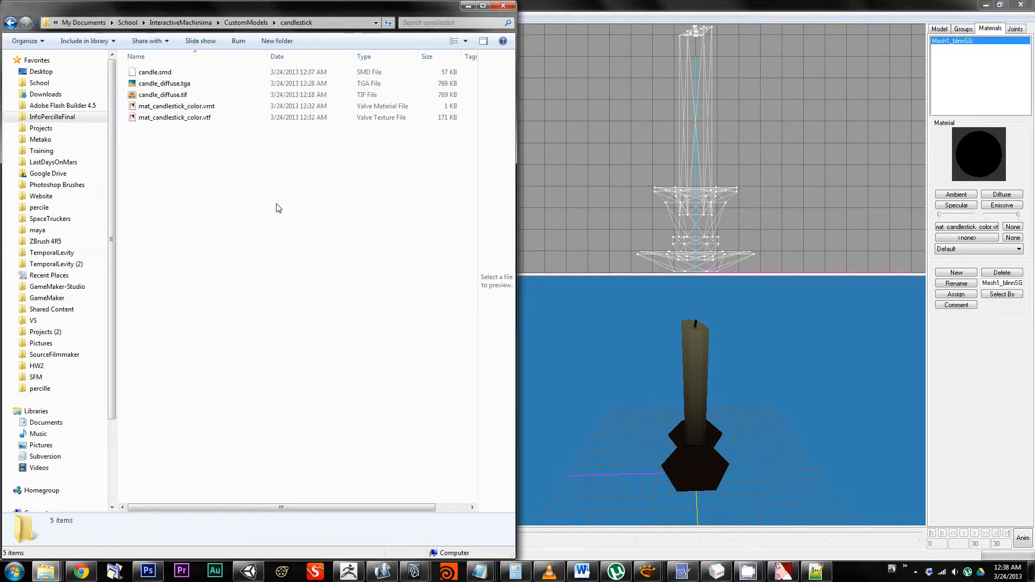
key("ctrl+v")
Step: Rename the copied QC file in the candlestick folder as candle.qc
key("F2")
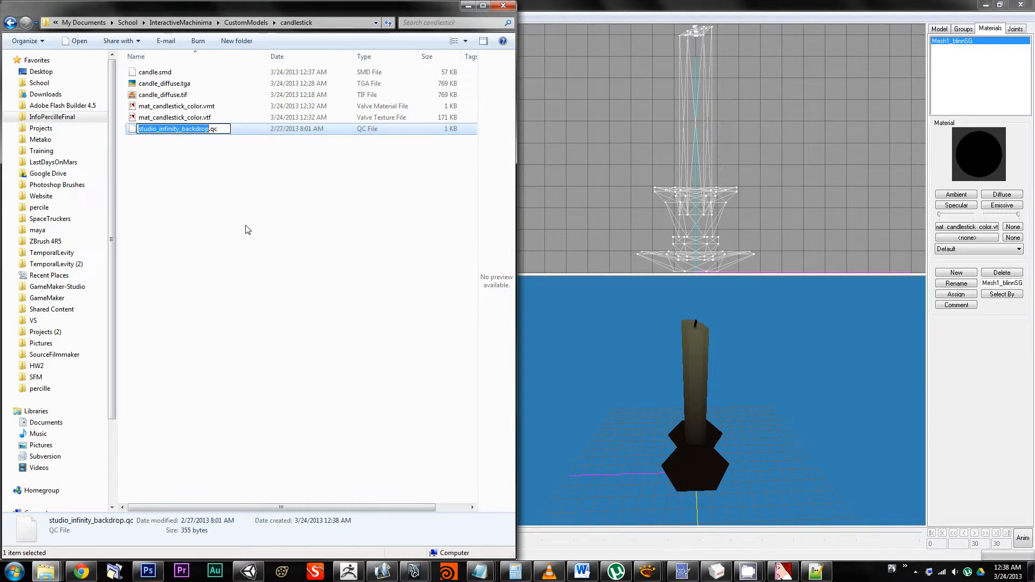
type("candle")
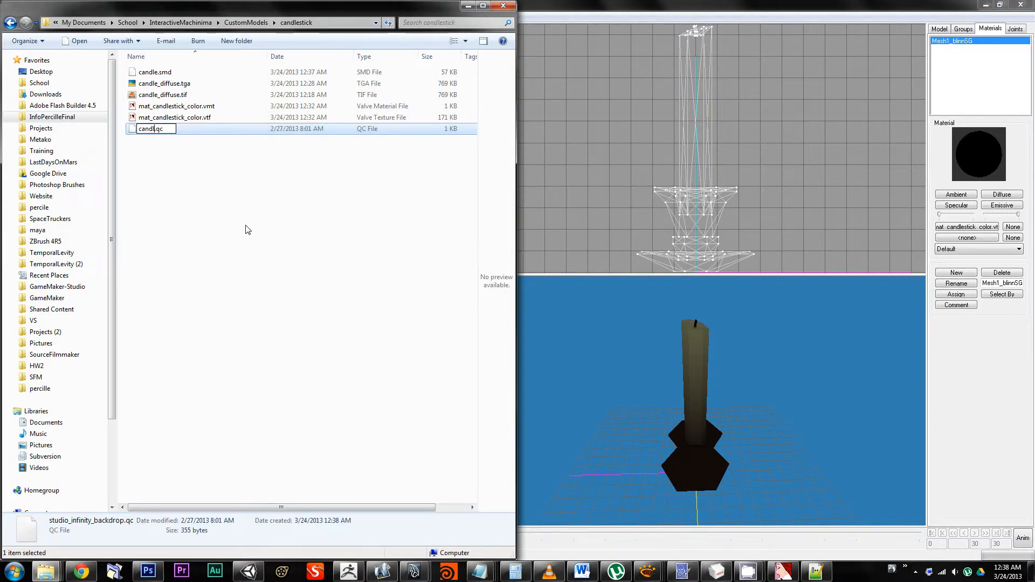
key("Return")
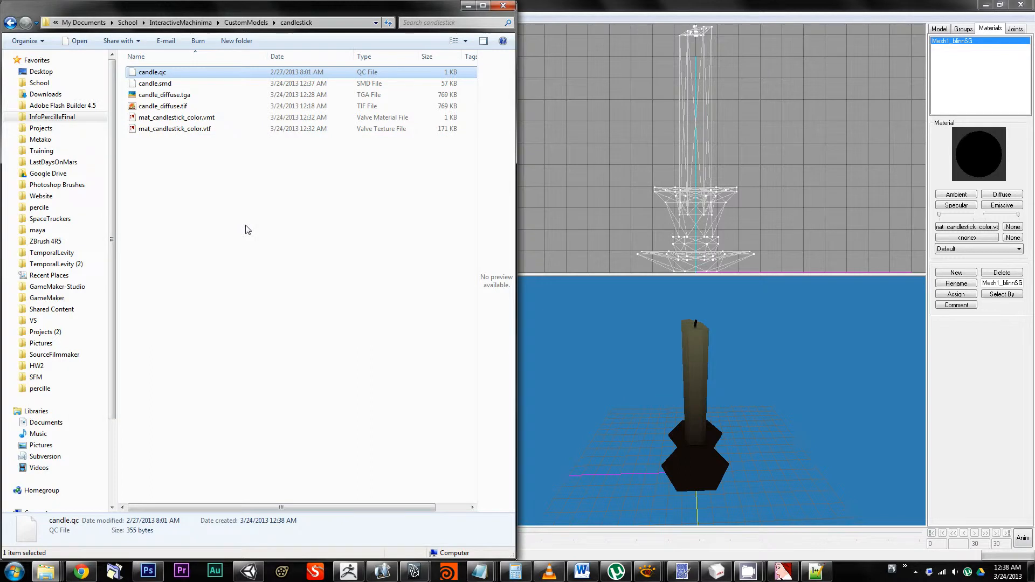
Step: Open candle.qc for editing in Notepad++
left_click(232, 143)
right_click(152, 74)
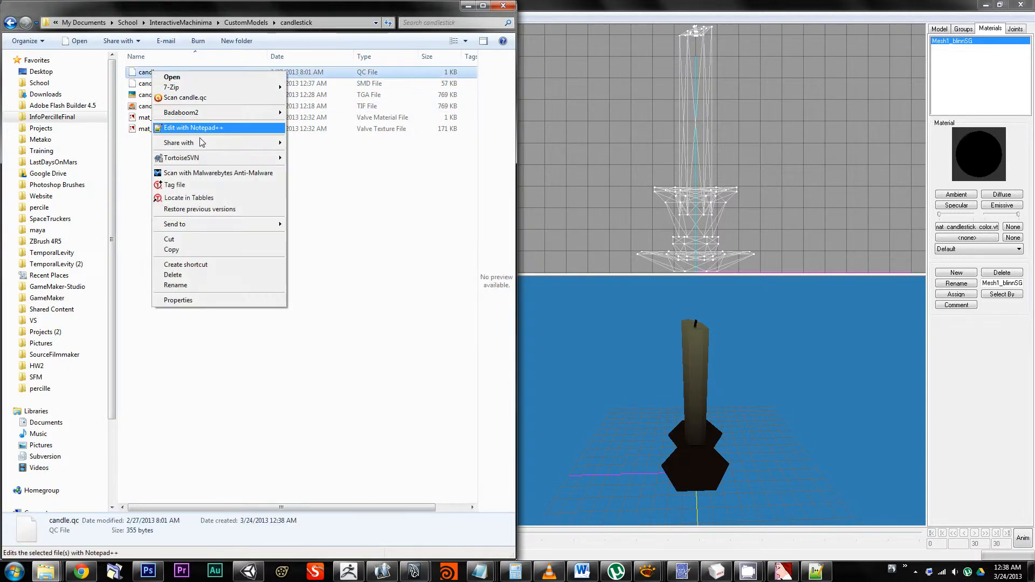
left_click(236, 128)
left_click(374, 226)
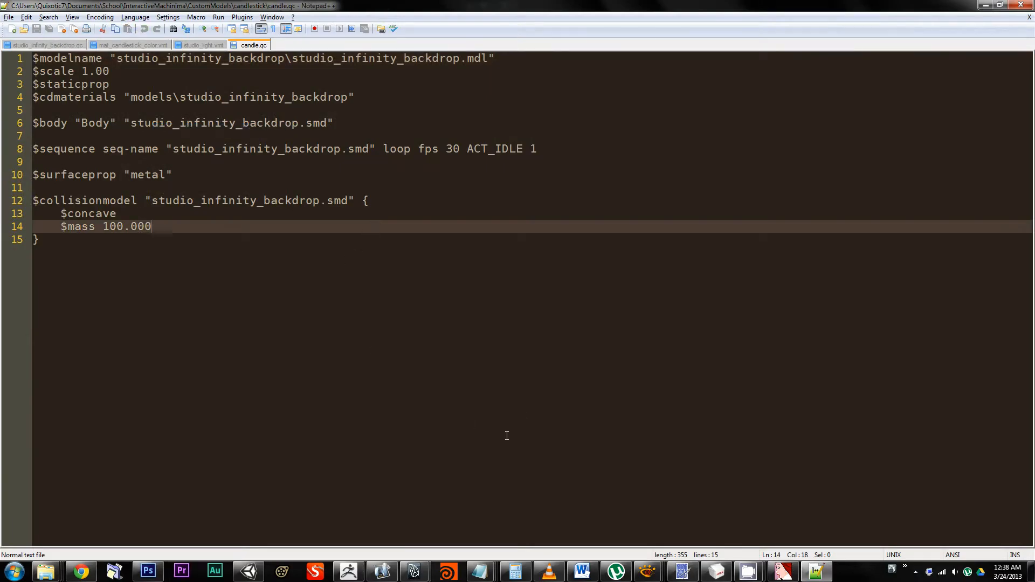
left_click(243, 109)
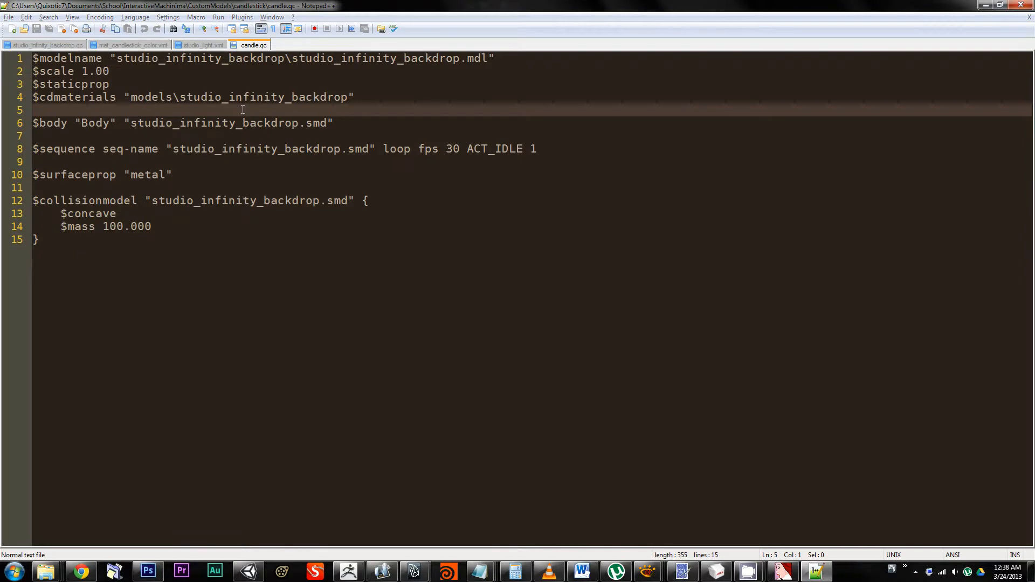
key("alt+Tab")
key("alt+Tab")
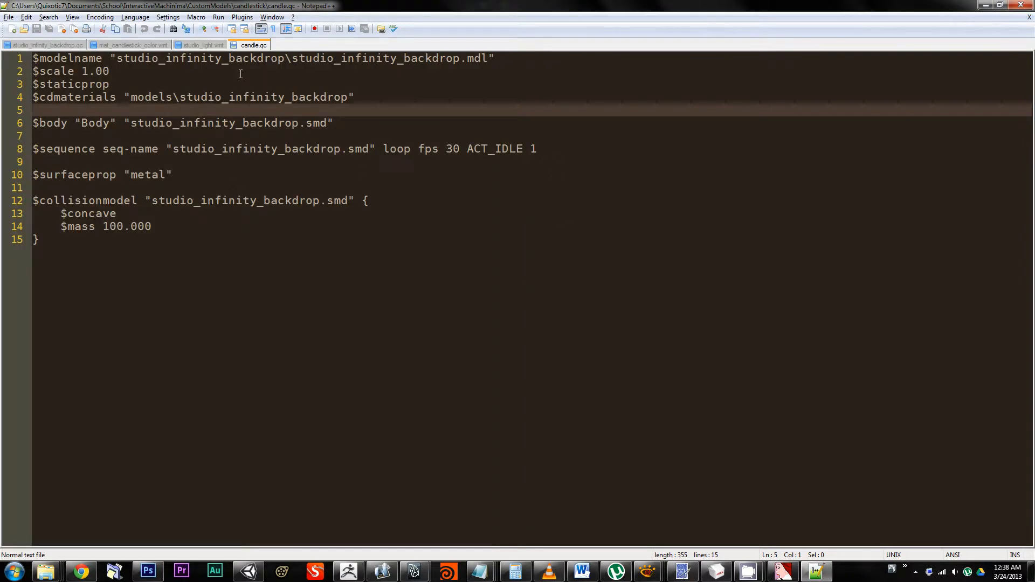
Step: Replace the folder name in the $modelname path with candlestick, copied from mat_candlestick_color.vmt
left_click(190, 73)
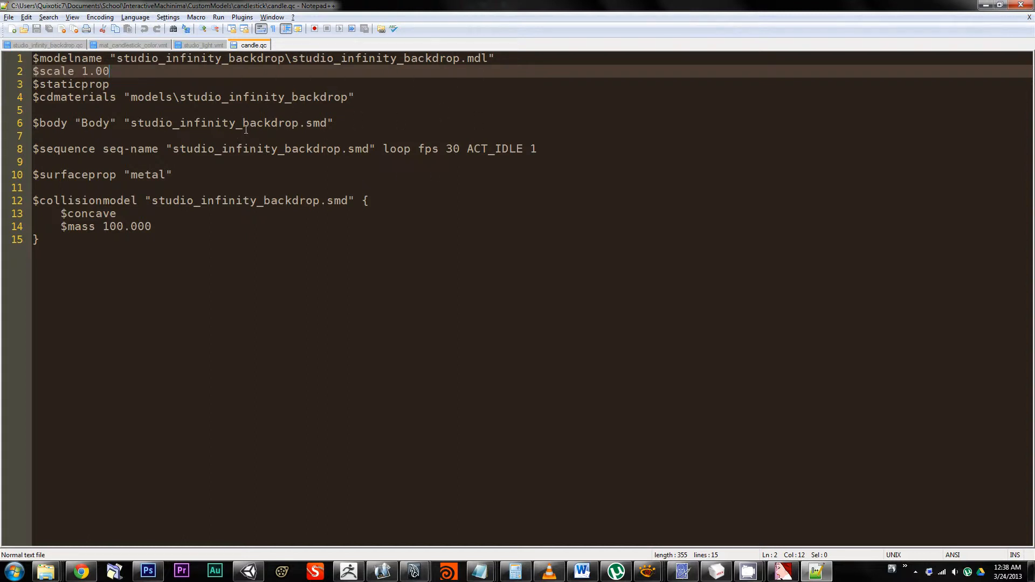
left_click(131, 46)
double_click(250, 84)
key("ctrl+c")
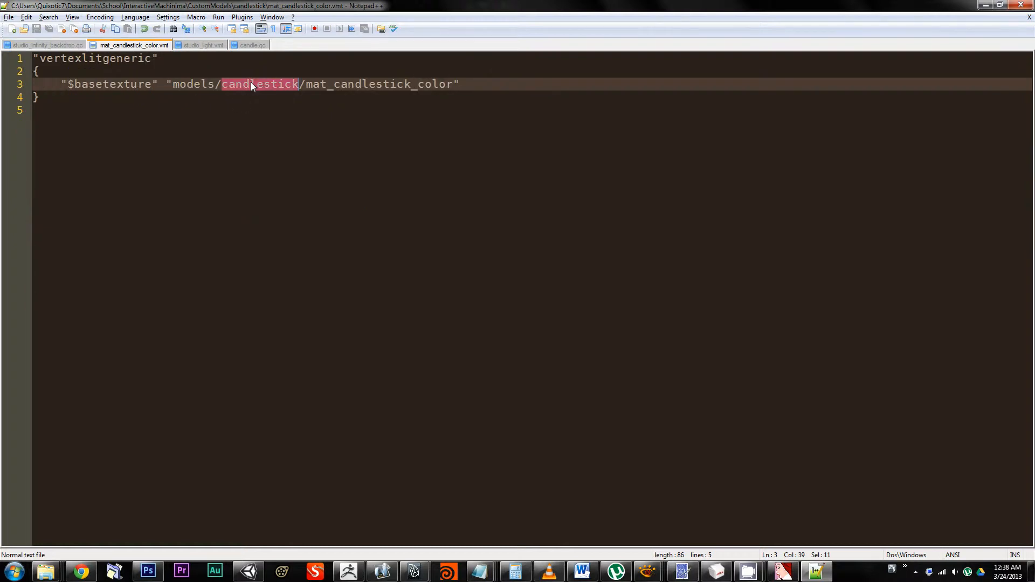
left_click(248, 45)
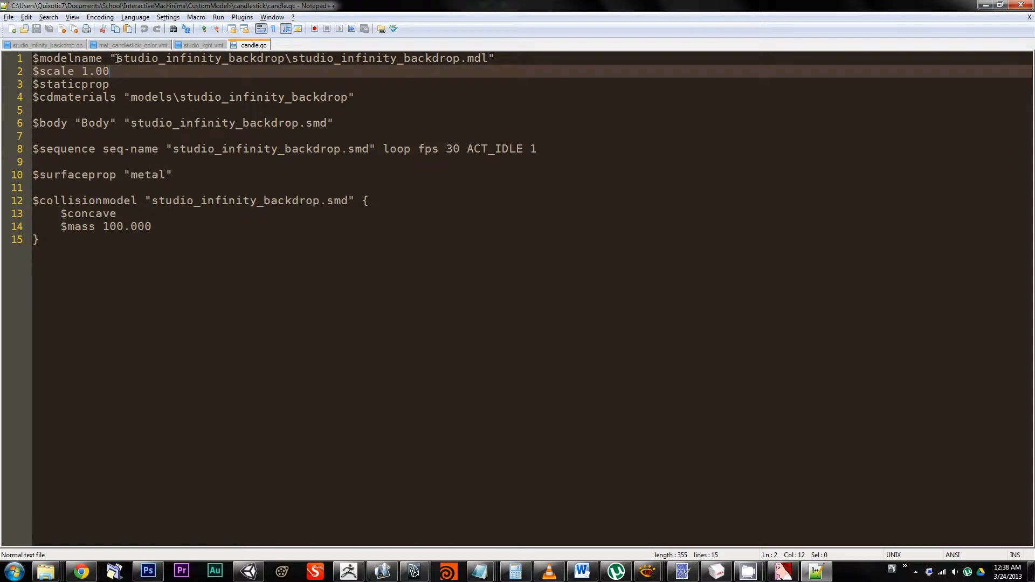
left_click_drag(117, 58, 284, 59)
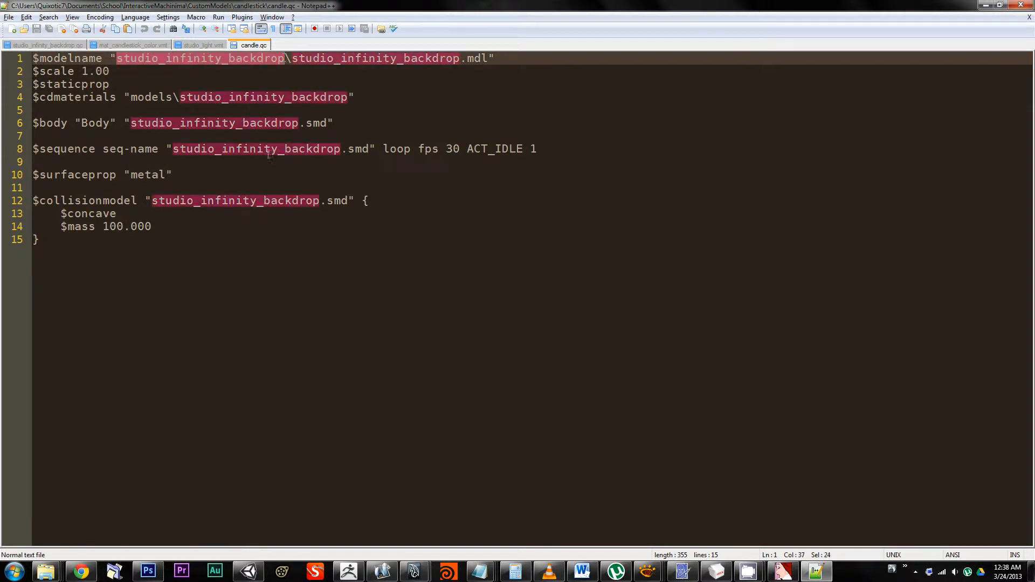
key("ctrl+v")
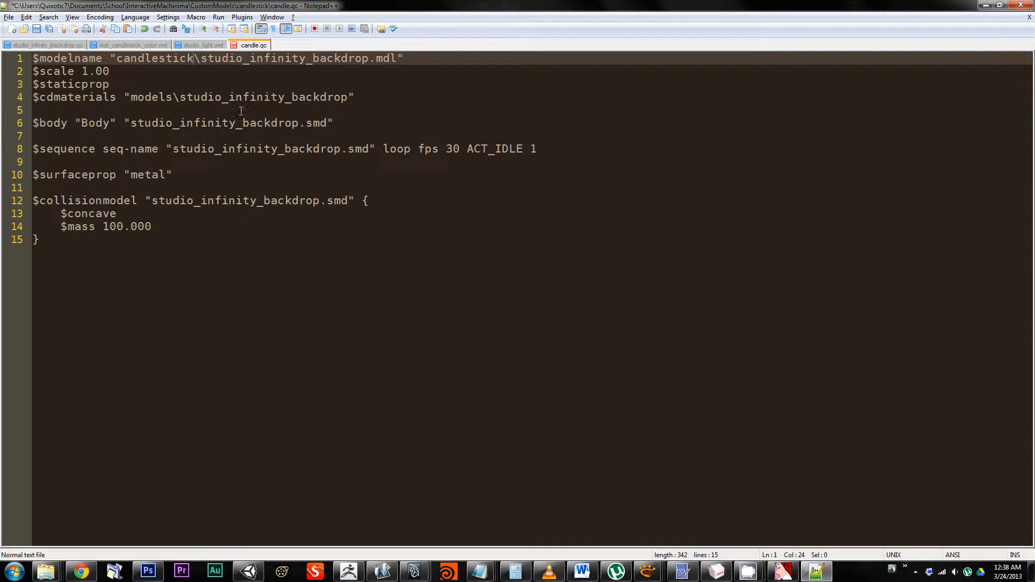
Step: Change the model file name on the $modelname line to candlestick.mdl and save candle.qc
left_click_drag(201, 58, 370, 59)
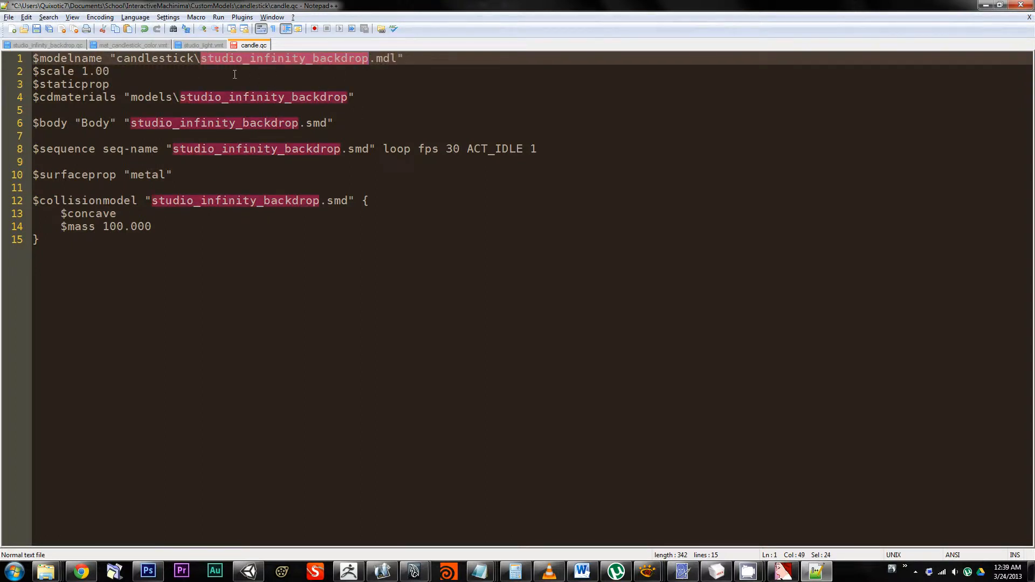
key("alt+Tab")
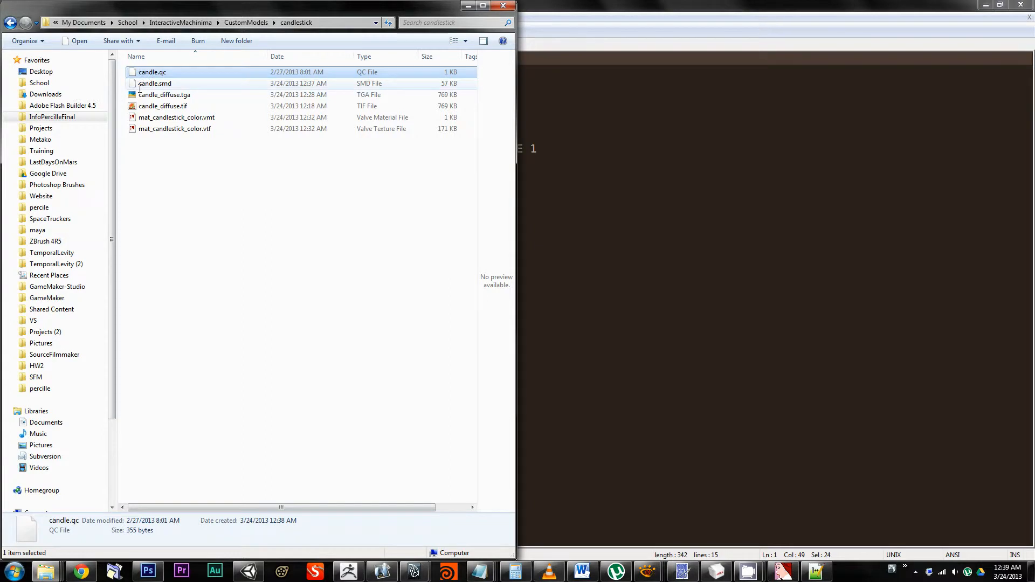
key("alt+Tab")
left_click(148, 47)
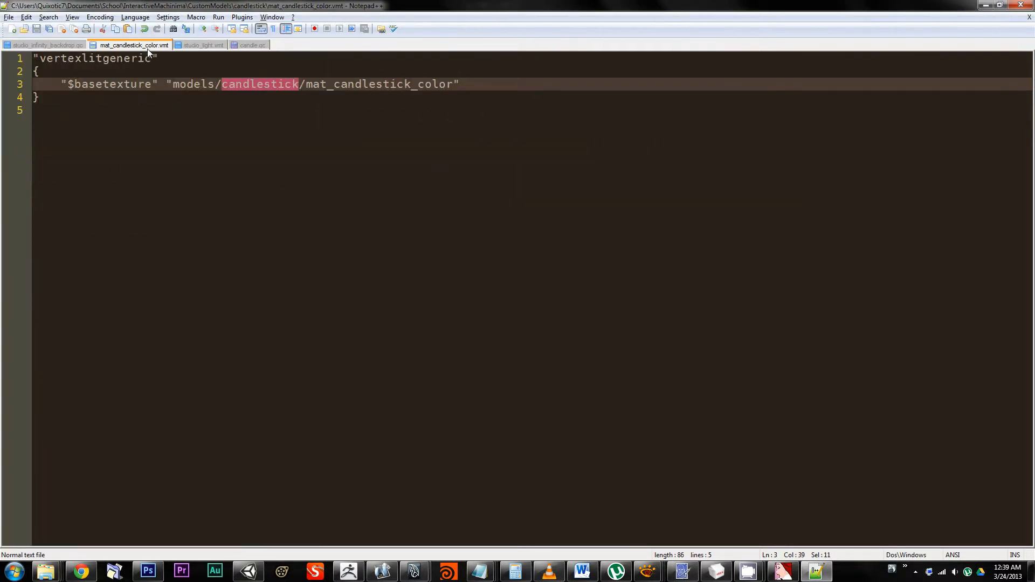
left_click(234, 45)
key("ctrl+v")
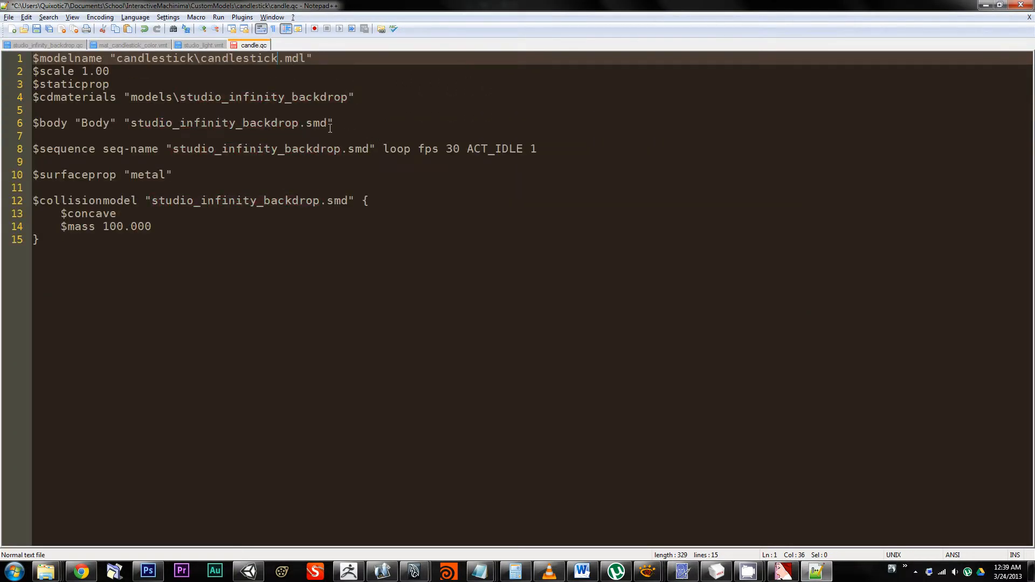
left_click(252, 58)
key("ctrl+s")
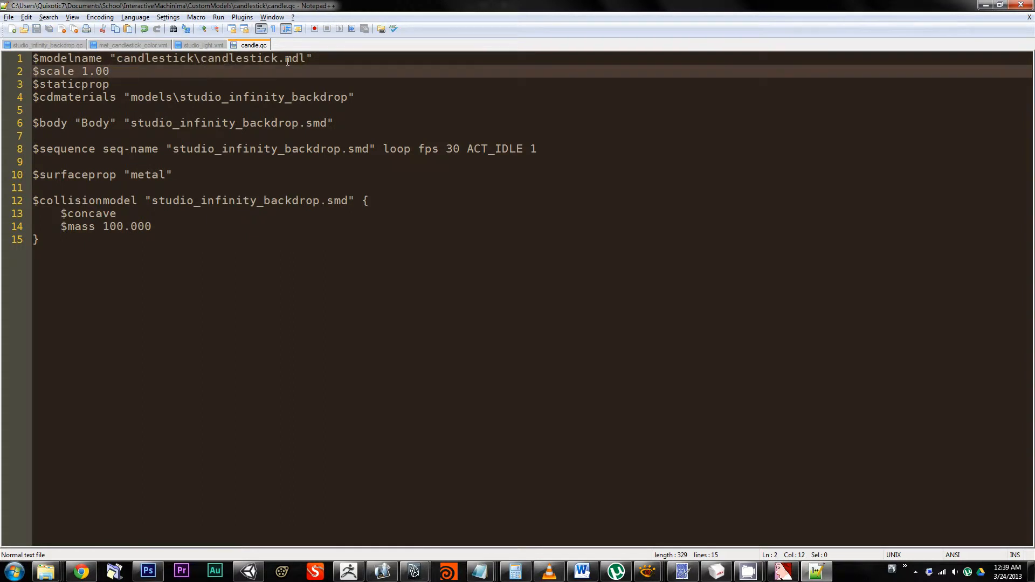
Step: Set the $cdmaterials path to models/candlestick/mat_candlestick_color, copied from the $basetexture line of mat_candlestick_color.vmt, and save candle.qc
left_click(157, 97)
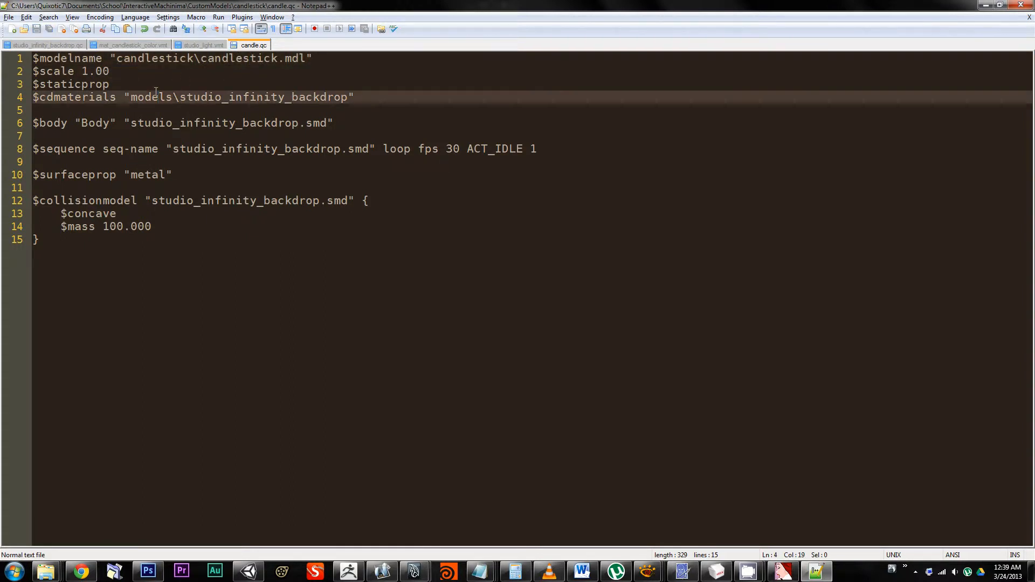
left_click(127, 45)
left_click(209, 87)
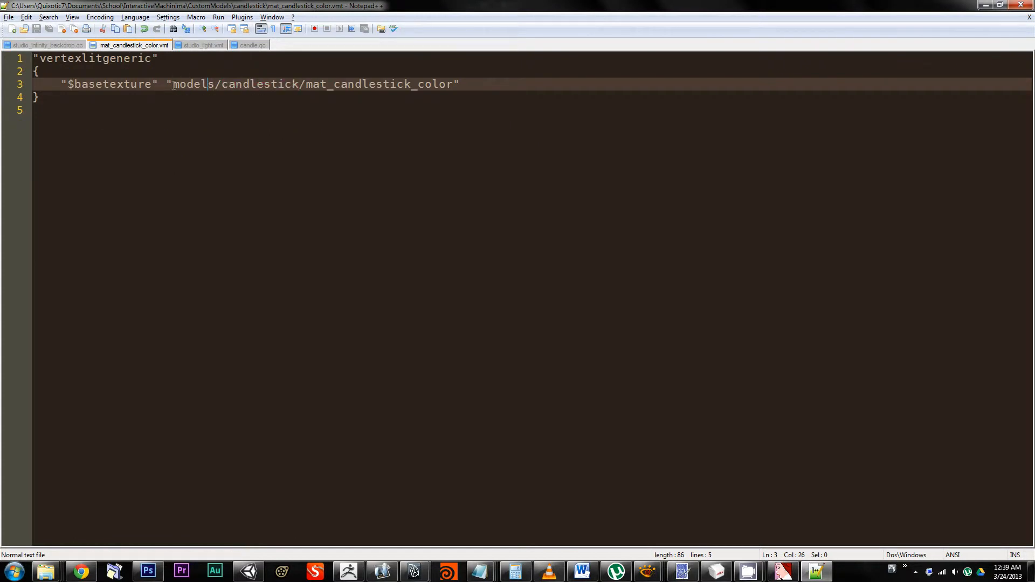
left_click_drag(174, 84, 452, 84)
key("ctrl+c")
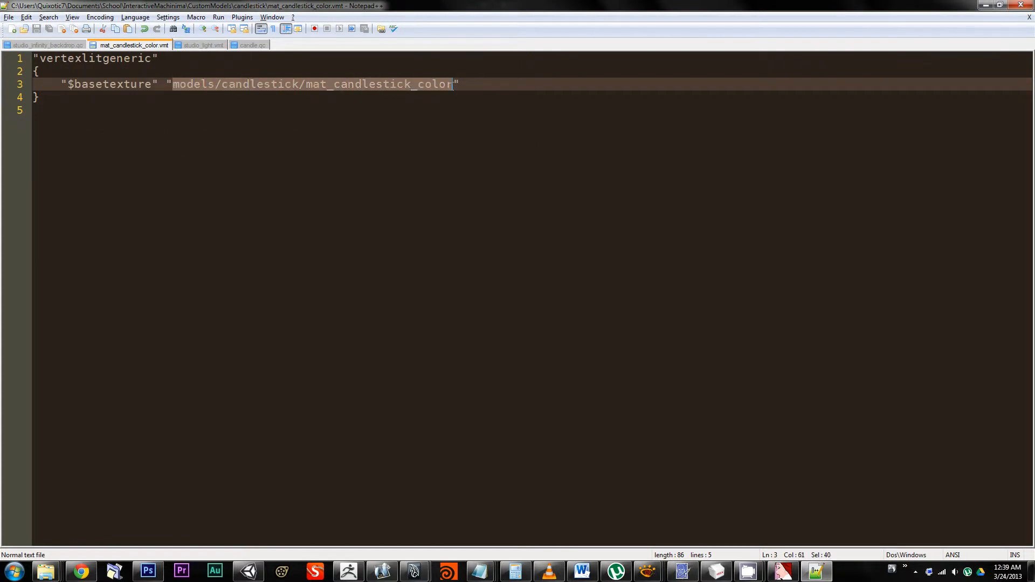
left_click(247, 45)
left_click(204, 46)
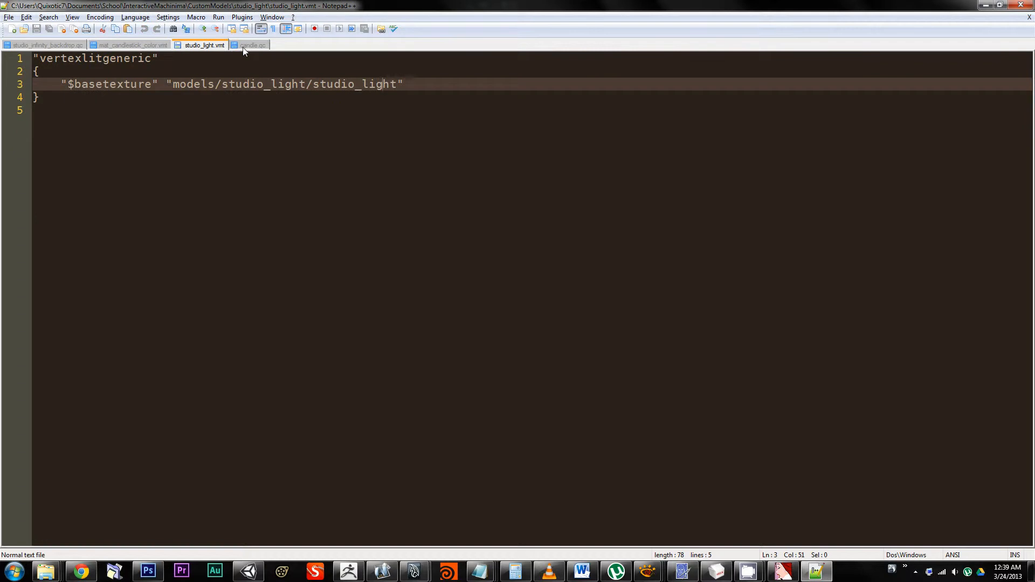
left_click(251, 45)
left_click_drag(140, 99, 343, 98)
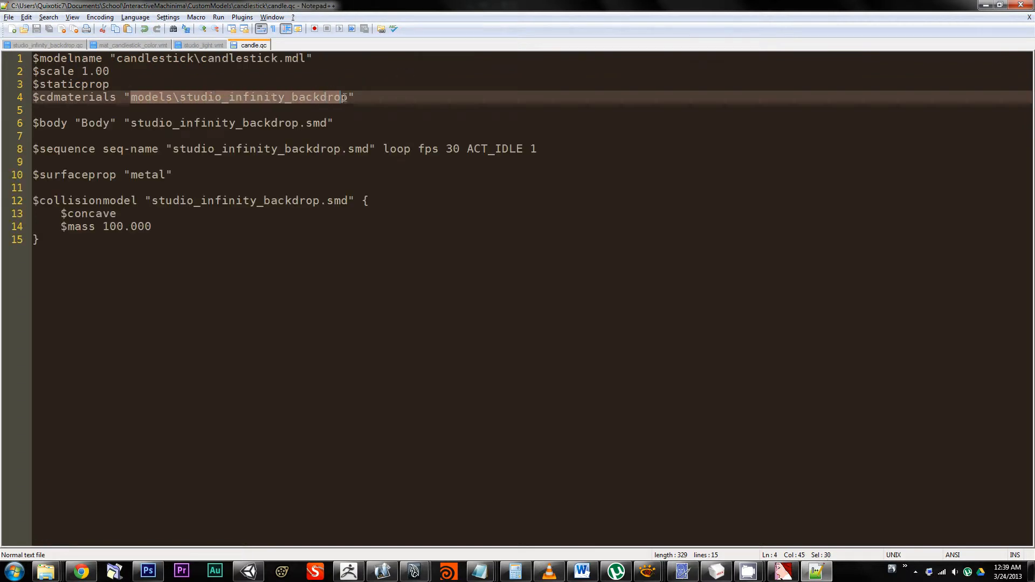
key("ctrl+v")
key("ctrl+s")
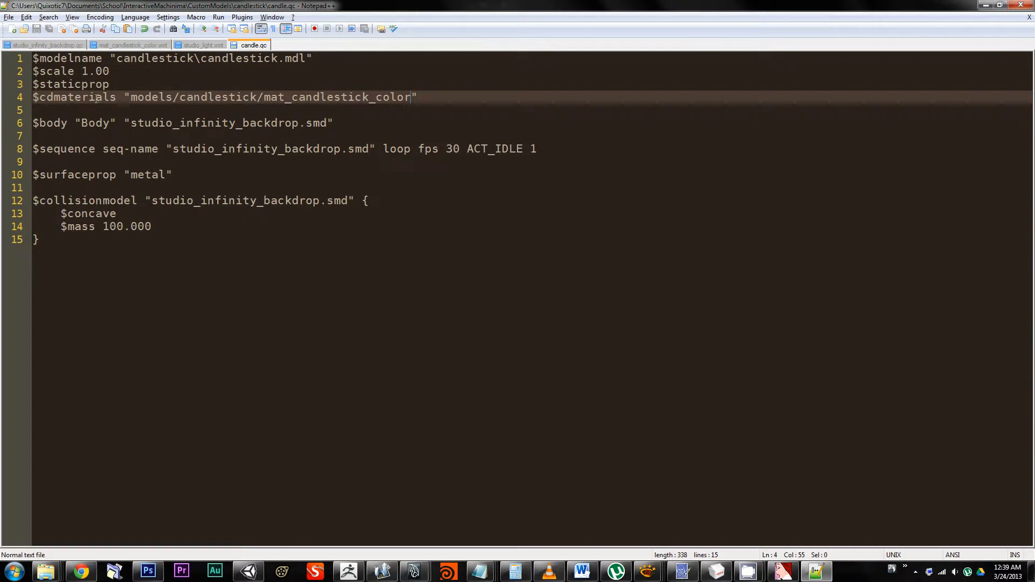
left_click_drag(145, 97, 377, 98)
left_click(417, 98)
Step: Switch to Windows Explorer and rename candle.smd in the candlestick folder as candlestick.smd
left_click(45, 123)
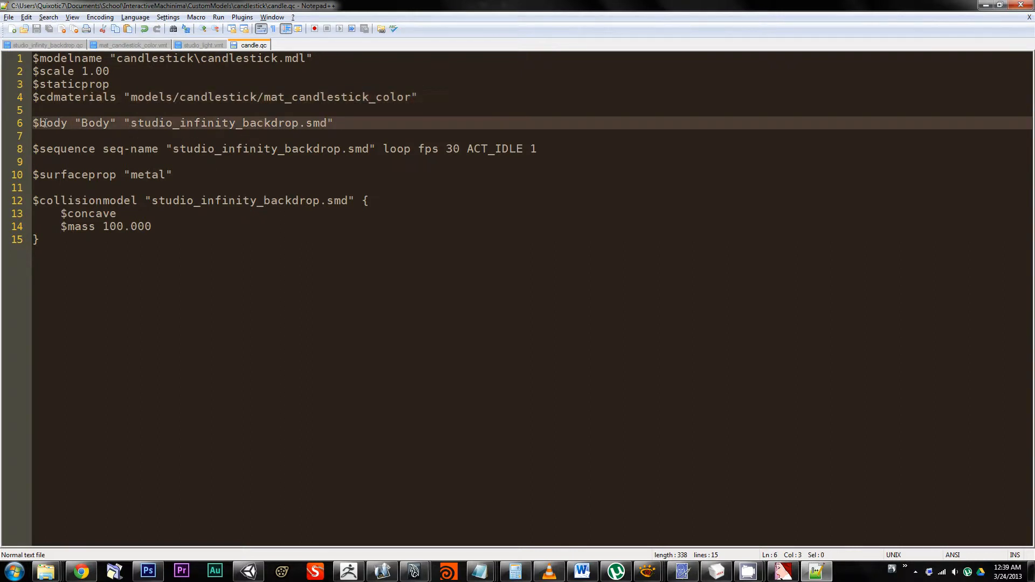
double_click(143, 122)
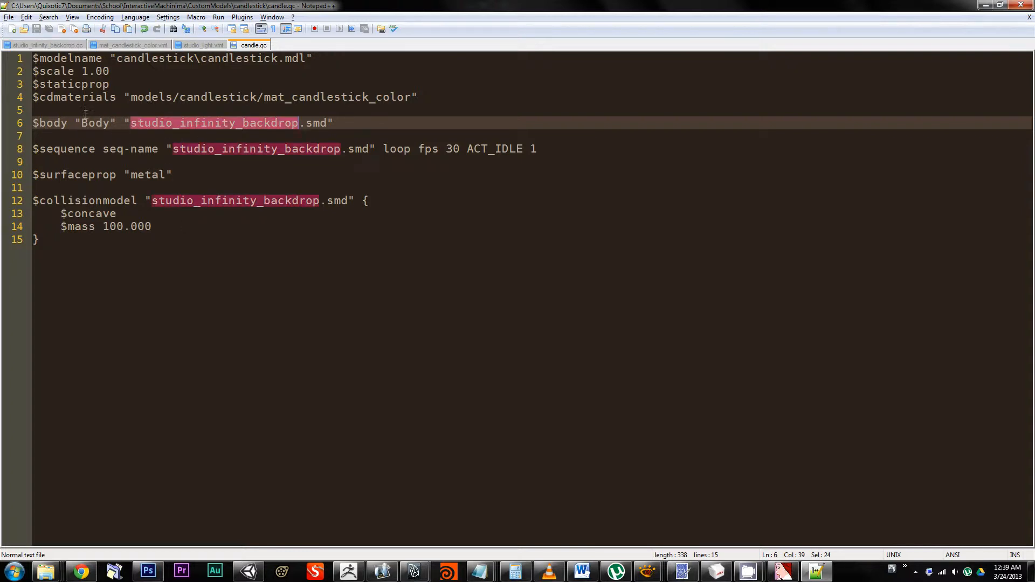
left_click(175, 110)
double_click(147, 123)
key("alt+Tab")
left_click(154, 85)
key("F2")
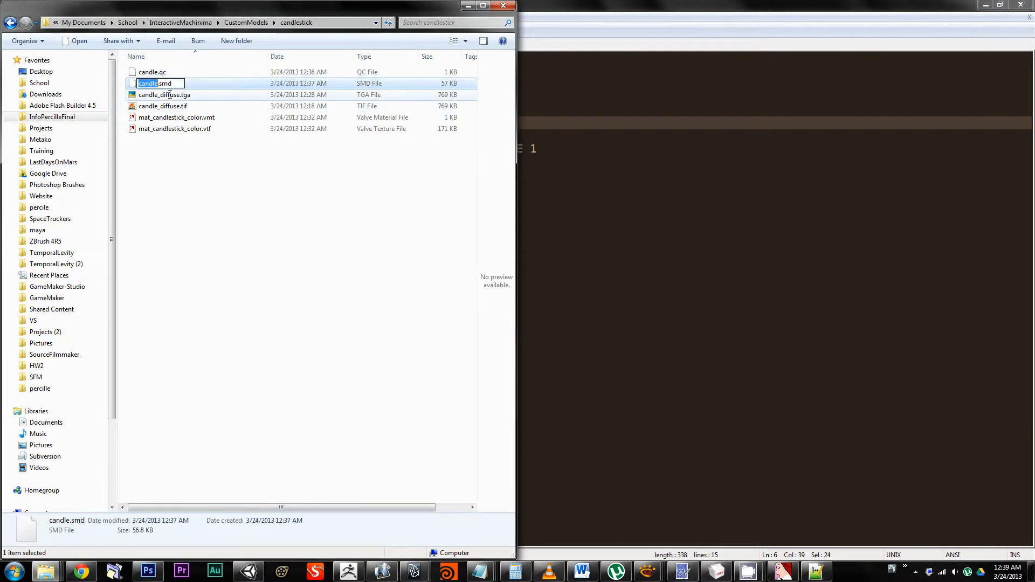
type("candlestick")
key("Return")
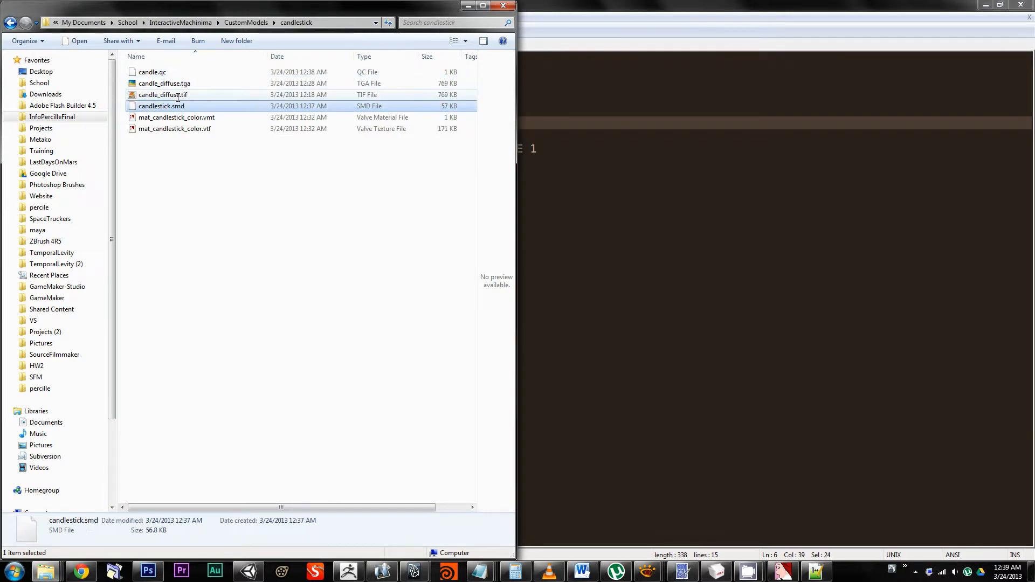
Step: Return to candle.qc in Notepad++ and set the $body line's mesh file to candlestick.smd
left_click(151, 106)
key("ctrl+c")
left_click(737, 214)
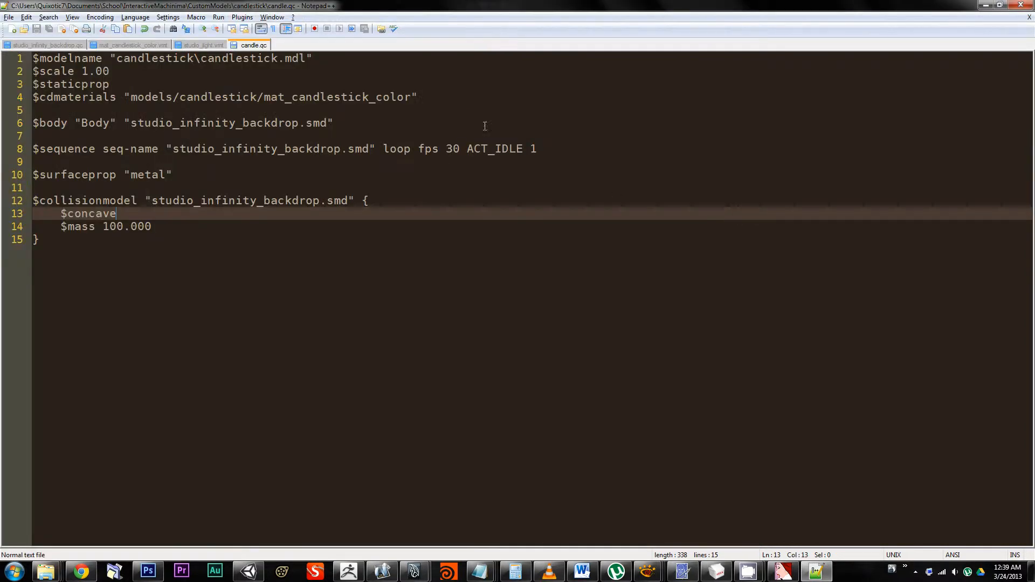
double_click(213, 125)
key("ctrl+v")
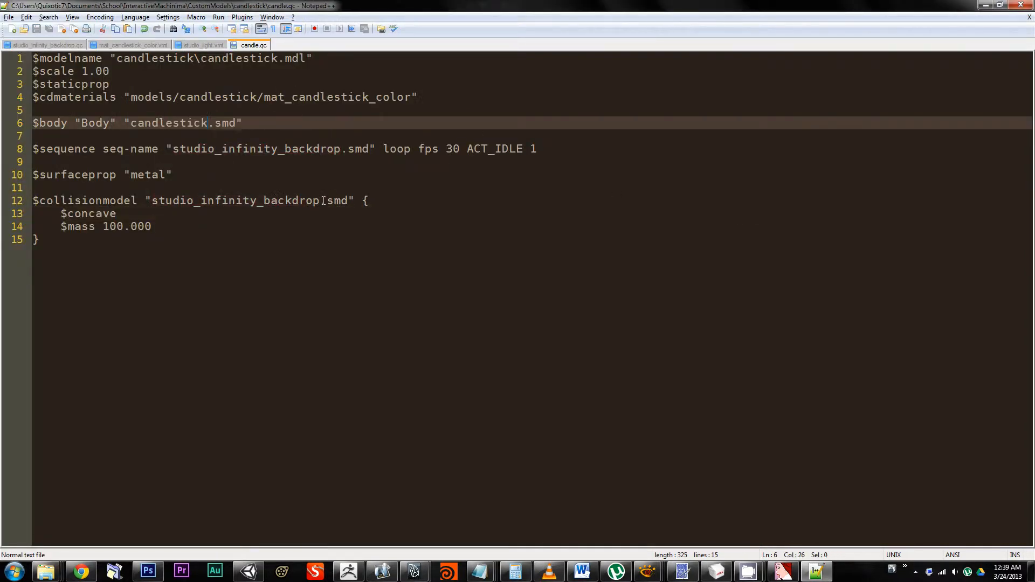
double_click(138, 119)
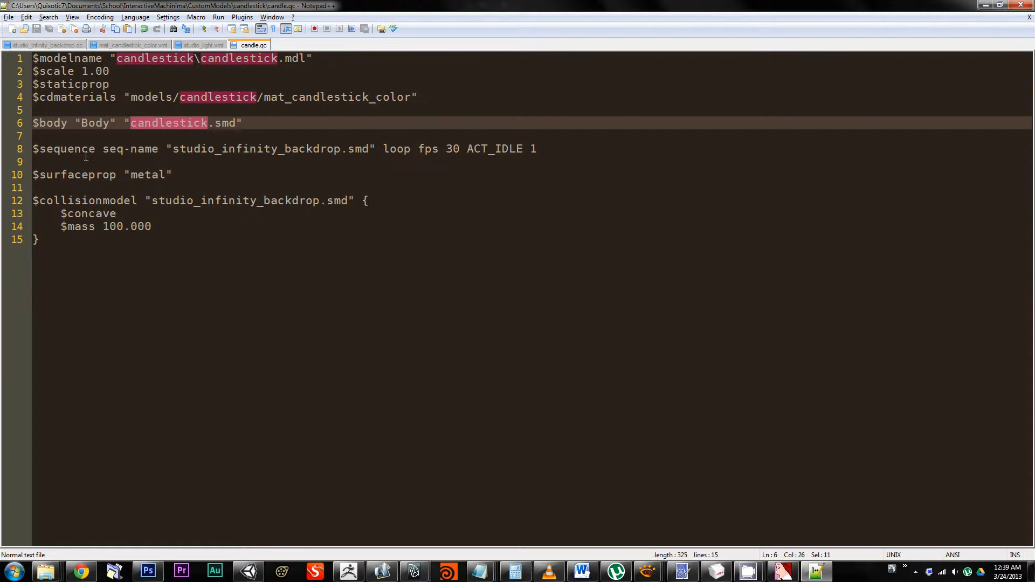
Step: Set the $sequence line's mesh file to candlestick.smd, copied from the $body line, and save candle.qc
left_click_drag(39, 148, 236, 141)
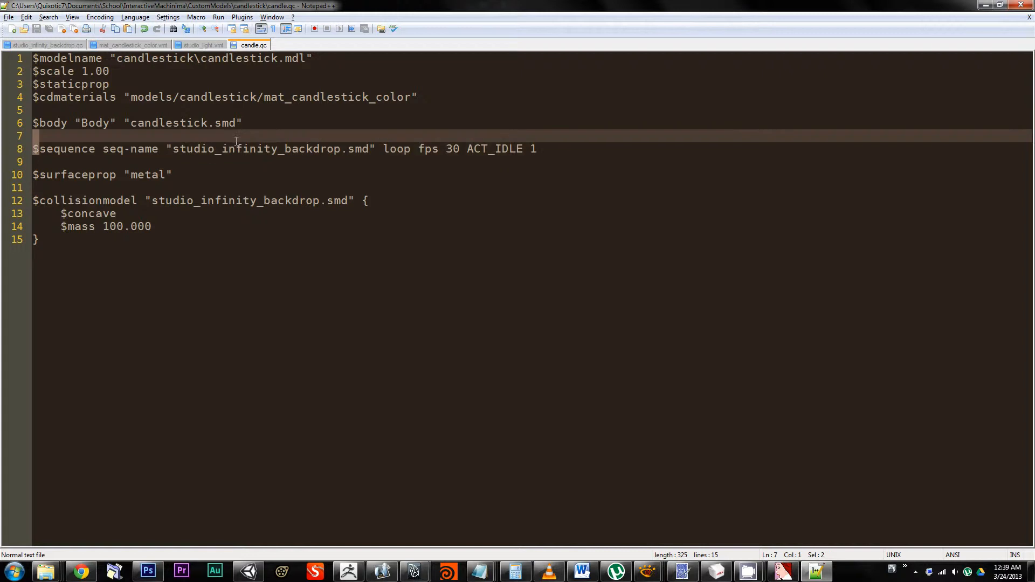
double_click(181, 121)
key("ctrl+c")
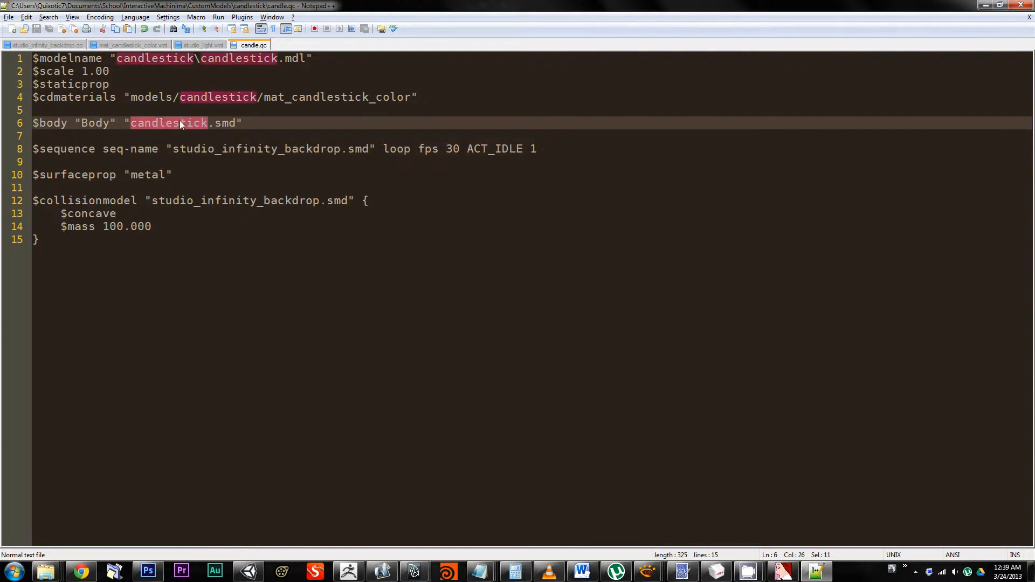
double_click(254, 148)
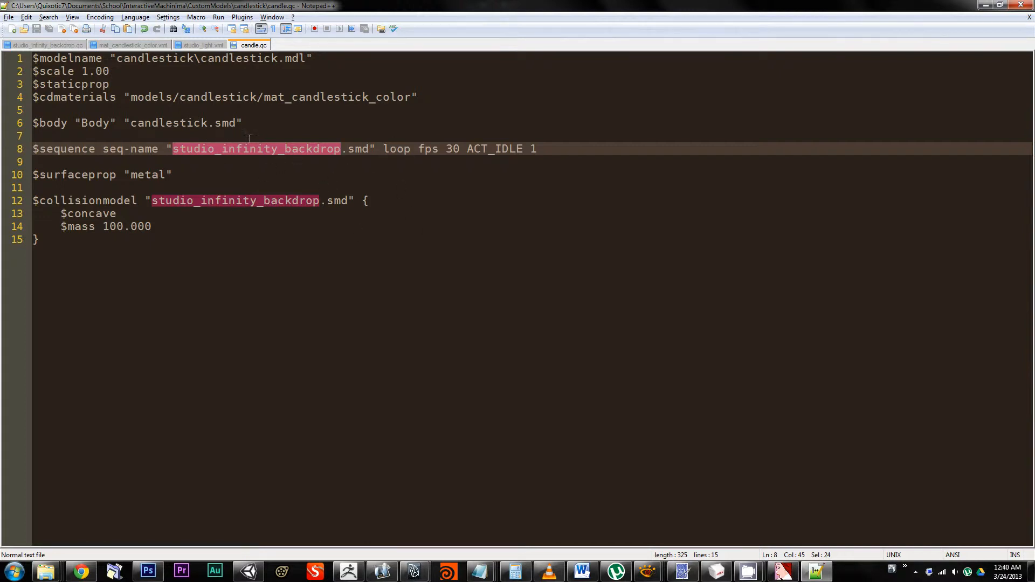
key("ctrl+v")
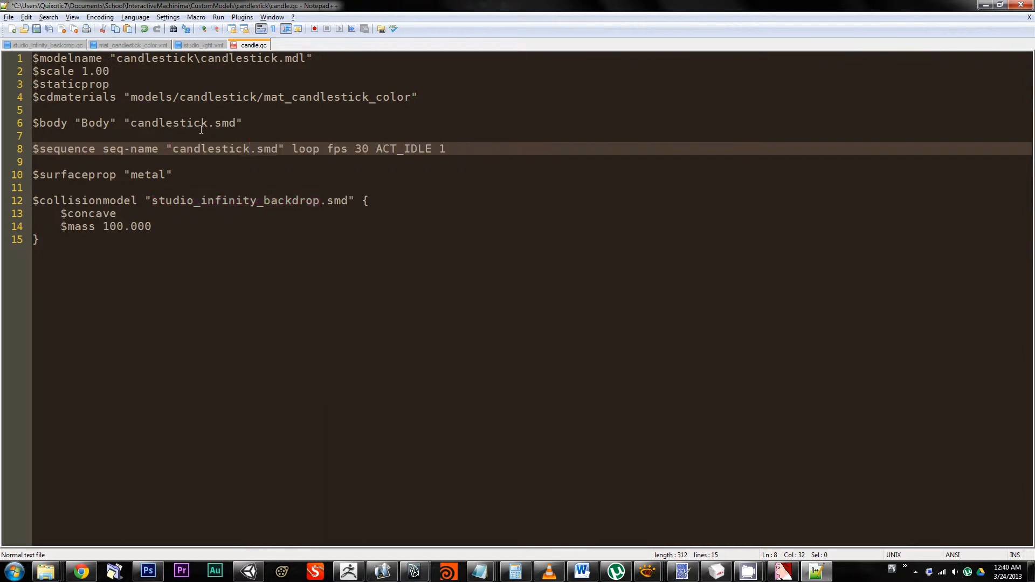
key("ctrl+s")
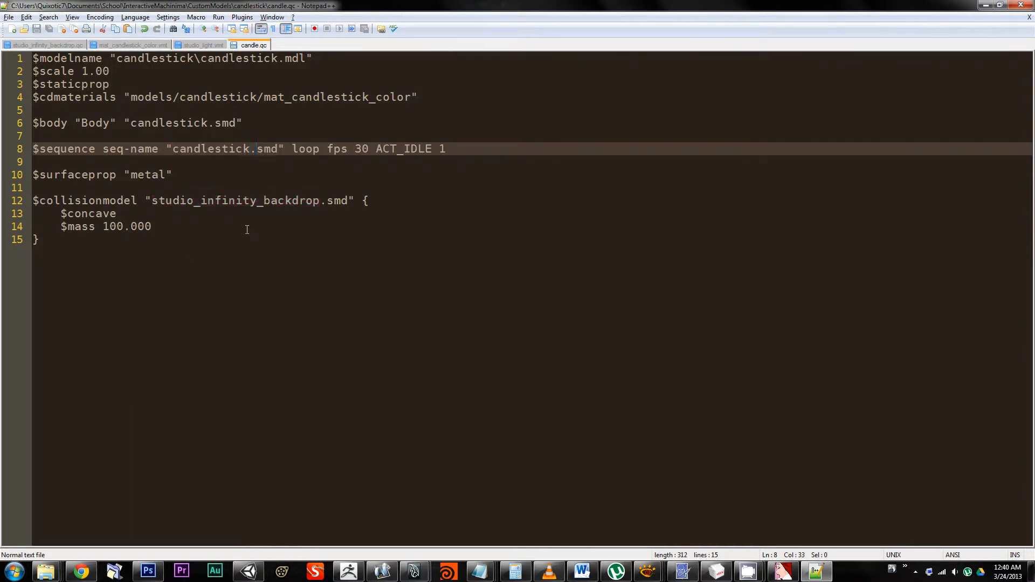
Step: Examine the $surfaceprop line and its material setting in candle.qc
left_click(143, 171)
left_click(110, 176)
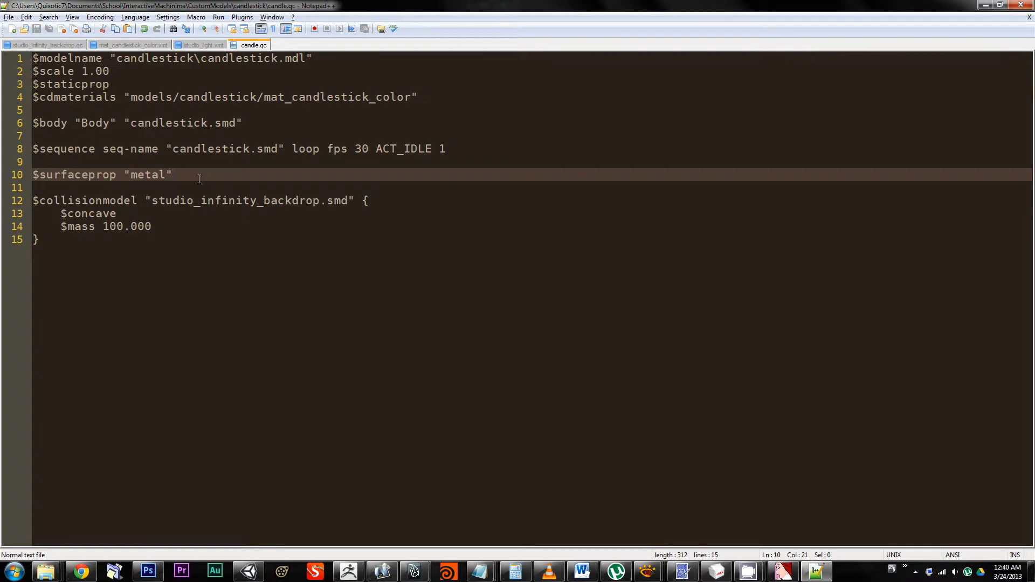
left_click_drag(61, 176, 238, 173)
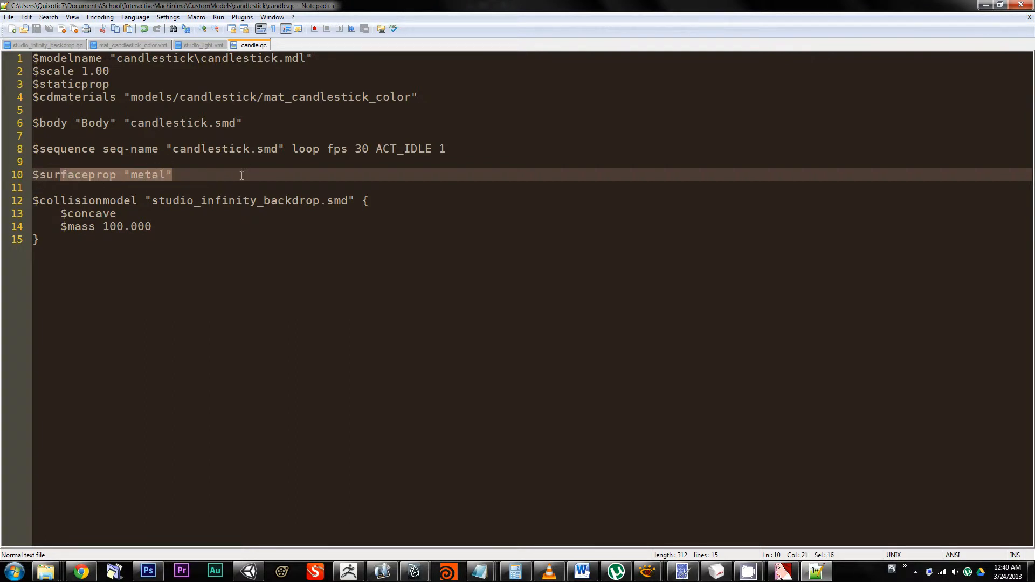
left_click(241, 188)
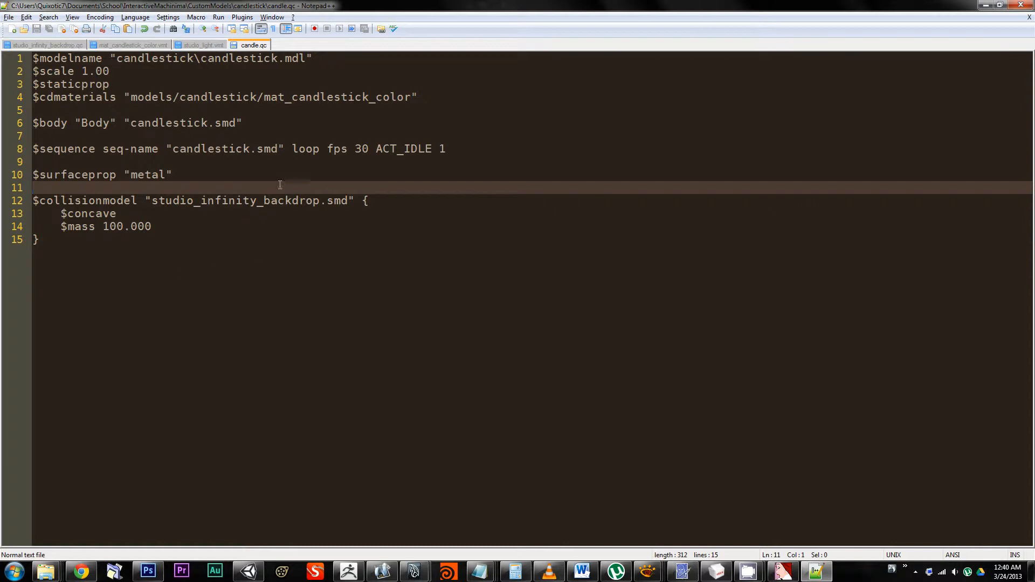
key("Up")
key("Up")
key("Up")
key("Up")
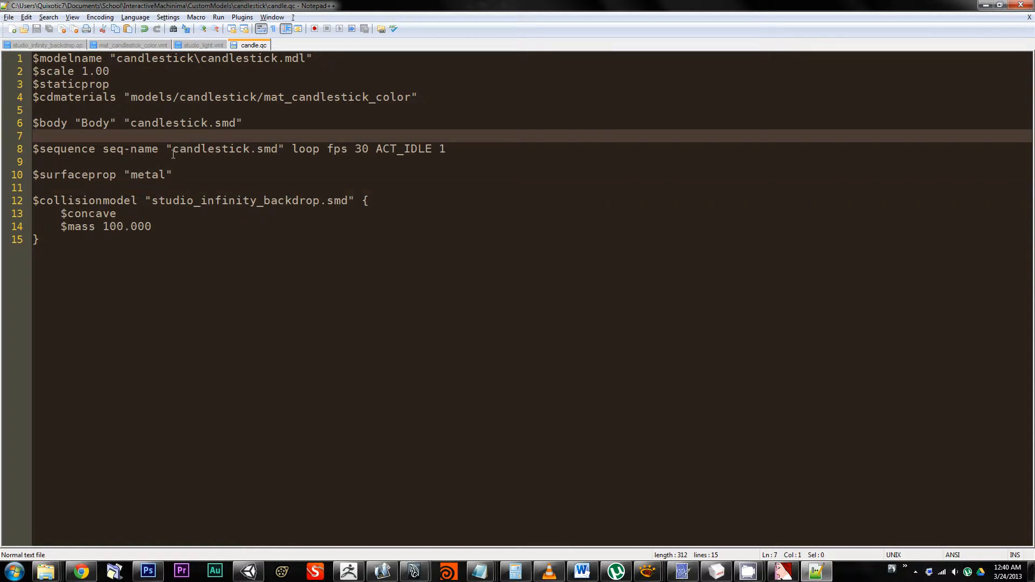
Step: Set the $collisionmodel line's mesh file to candlestick.smd and save candle.qc
double_click(185, 200)
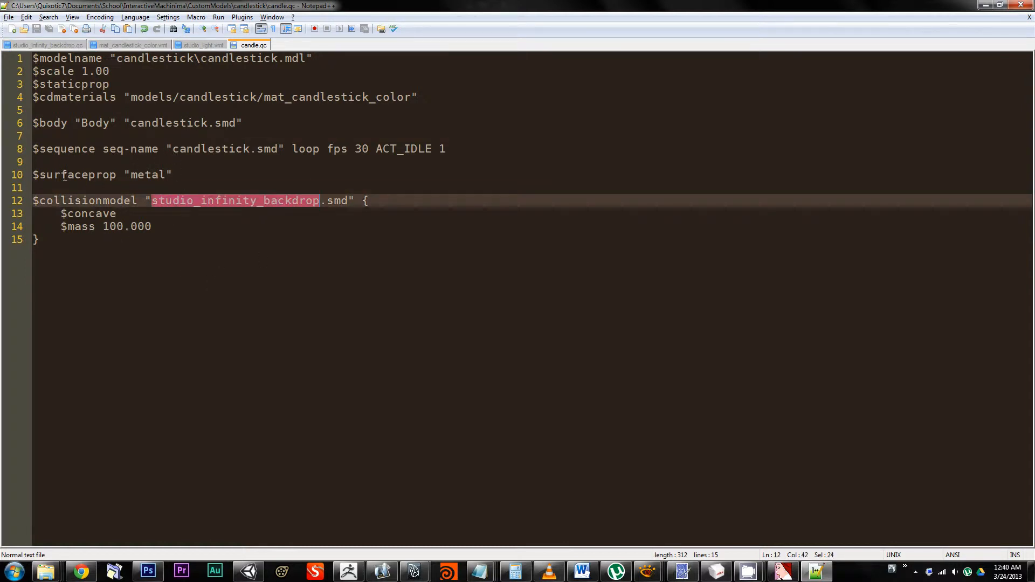
type("candlestick")
left_click(248, 214)
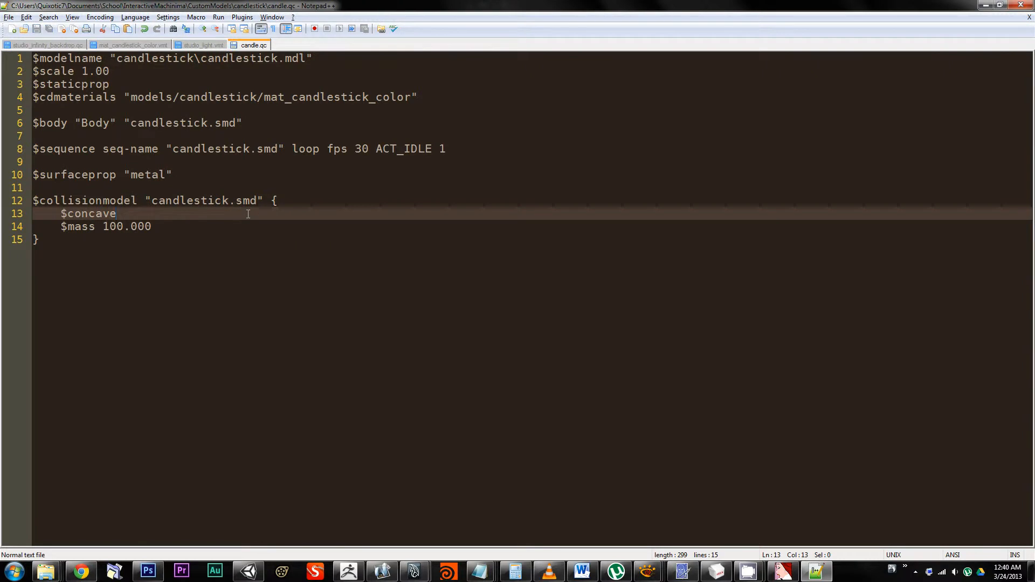
Step: Check the candlestick names and paths throughout candle.qc, from the $modelname line to the $collisionmodel block
double_click(155, 199)
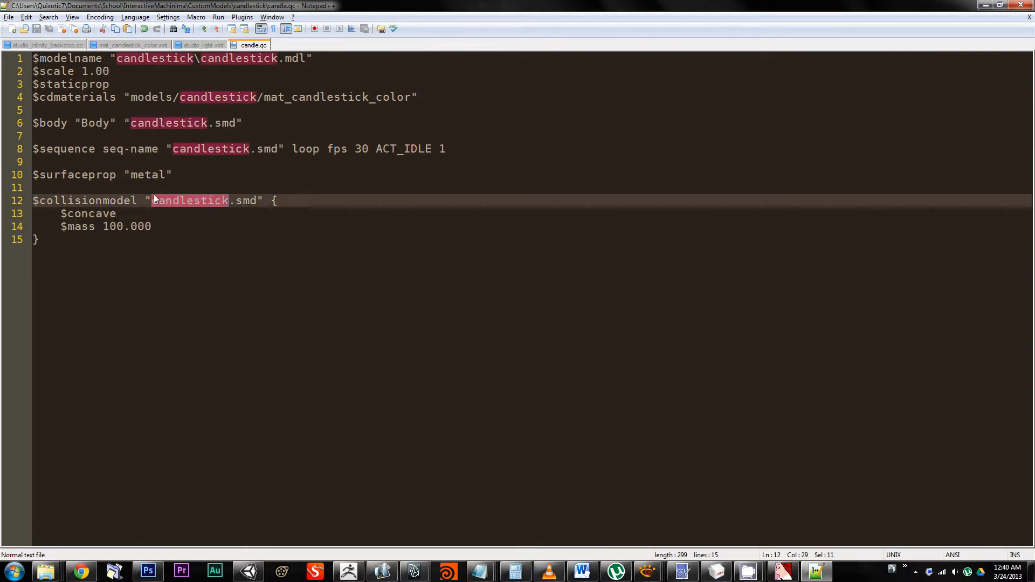
left_click(89, 131)
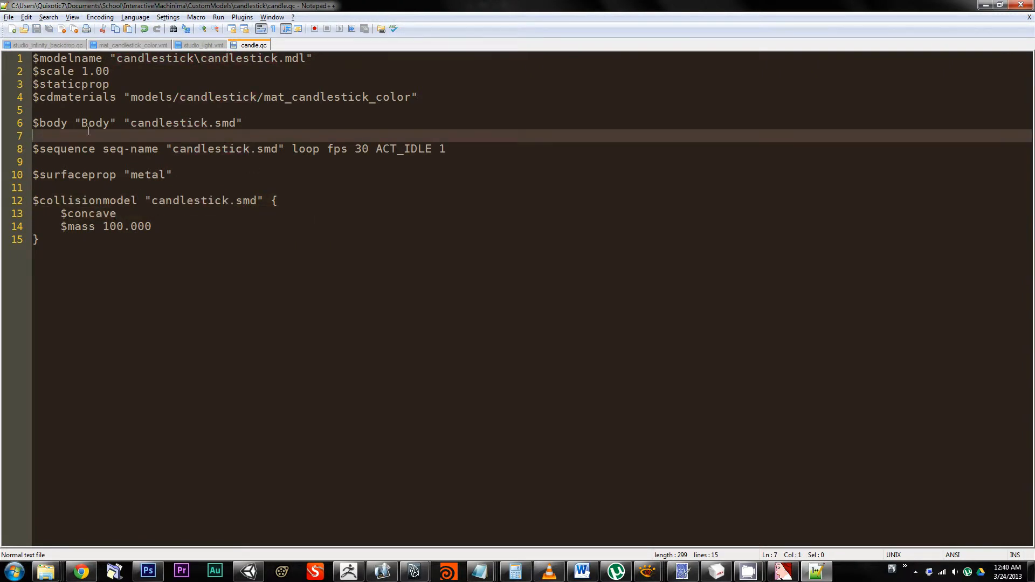
left_click(88, 110)
left_click(89, 84)
left_click(84, 58)
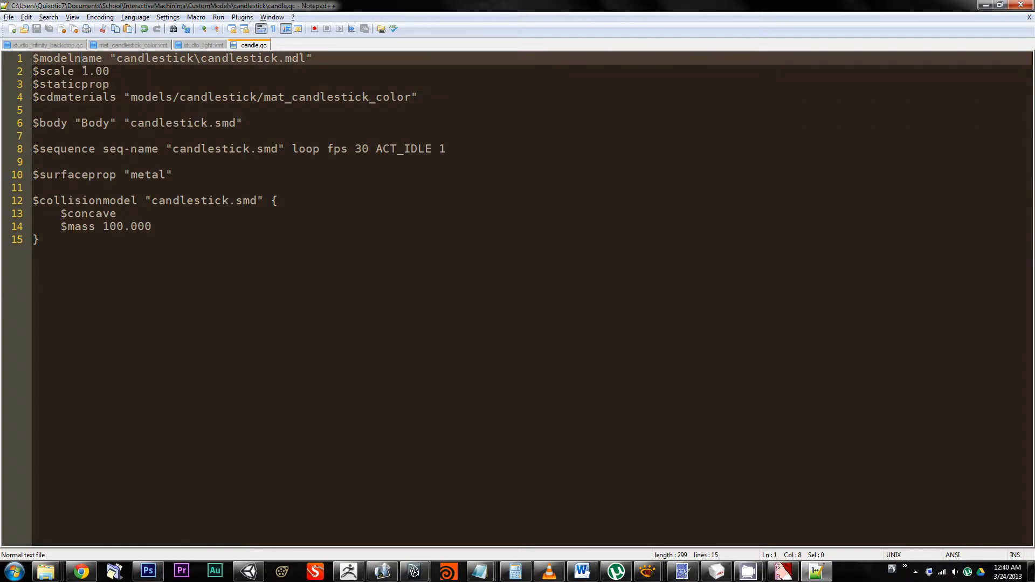
left_click_drag(89, 84, 189, 270)
left_click(226, 264)
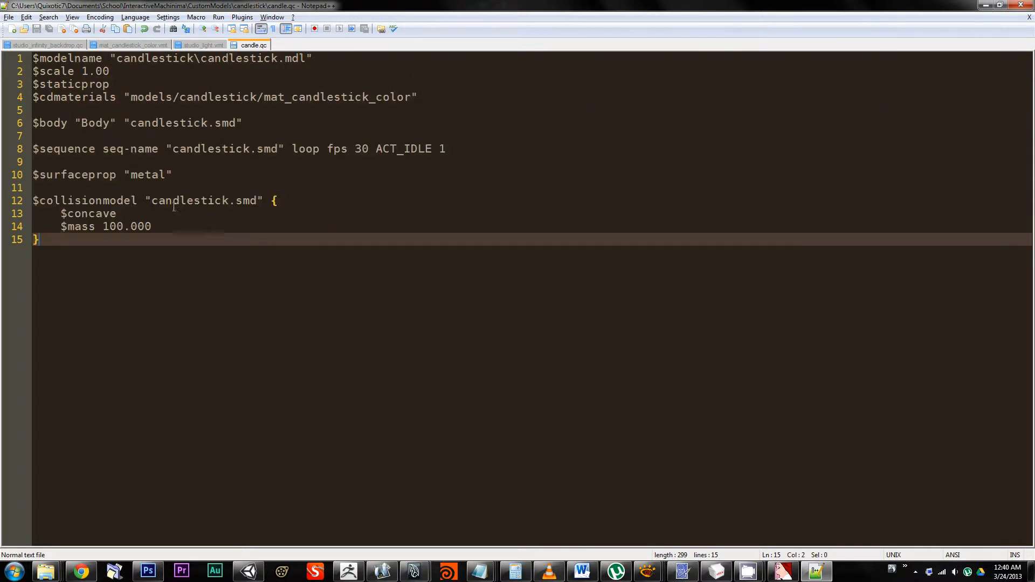
left_click(151, 202)
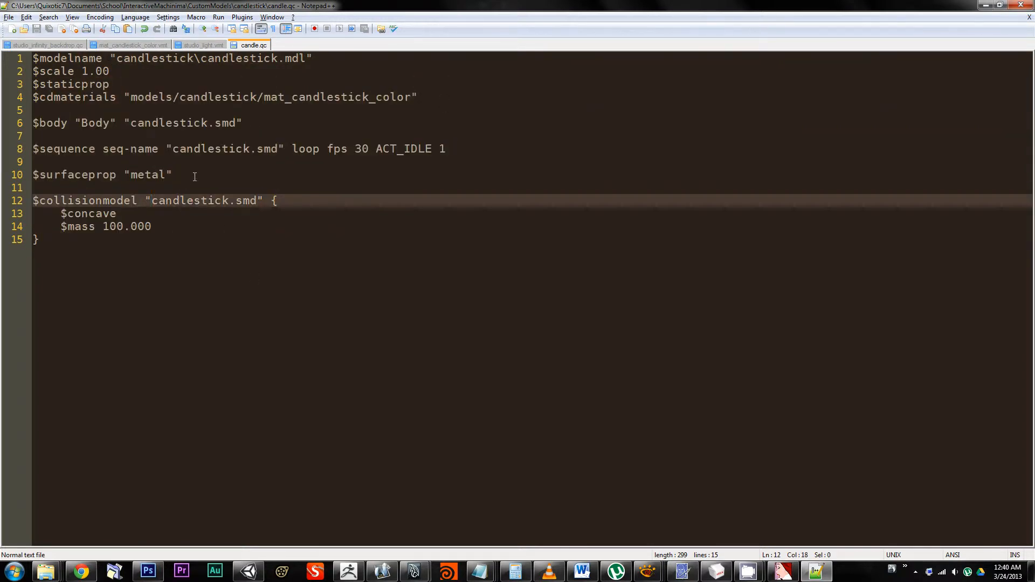
left_click(305, 354)
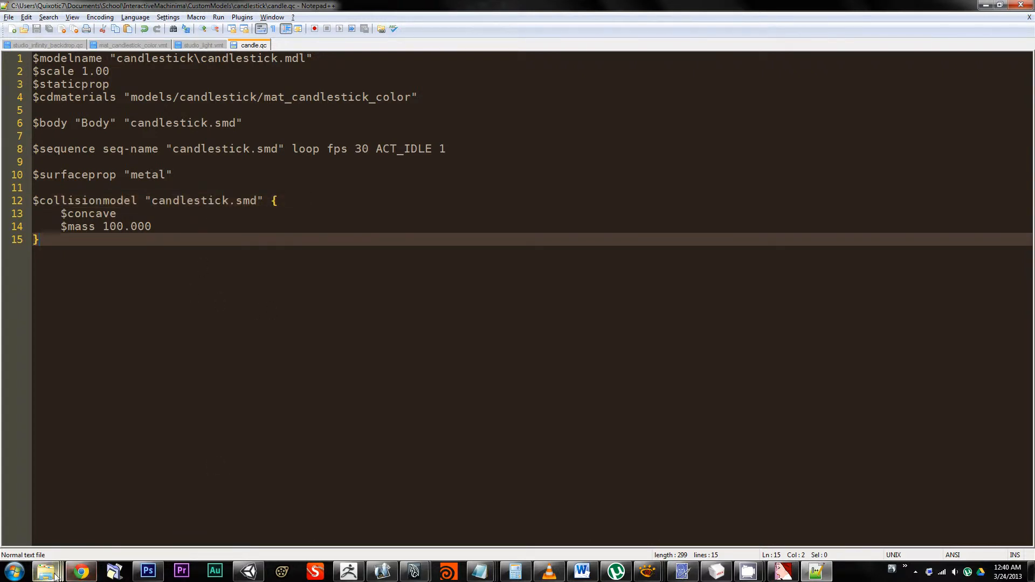
Step: Switch to Windows Explorer, launch GUIStudioMDL from the software folder in CustomModels, and place its window beside Explorer
mouse_move(46, 573)
mouse_move(75, 511)
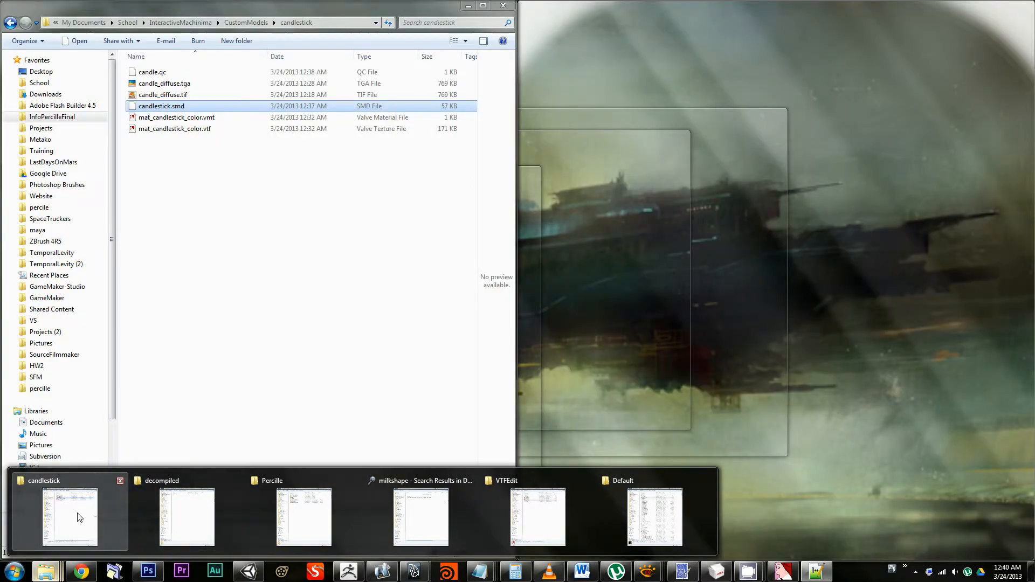
left_click(80, 518)
left_click(326, 277)
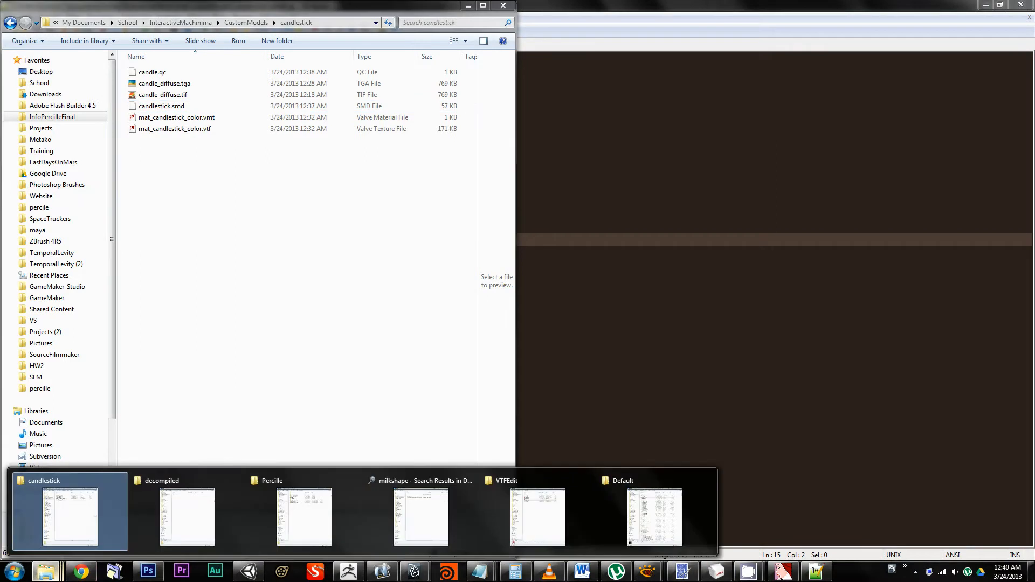
left_click(246, 22)
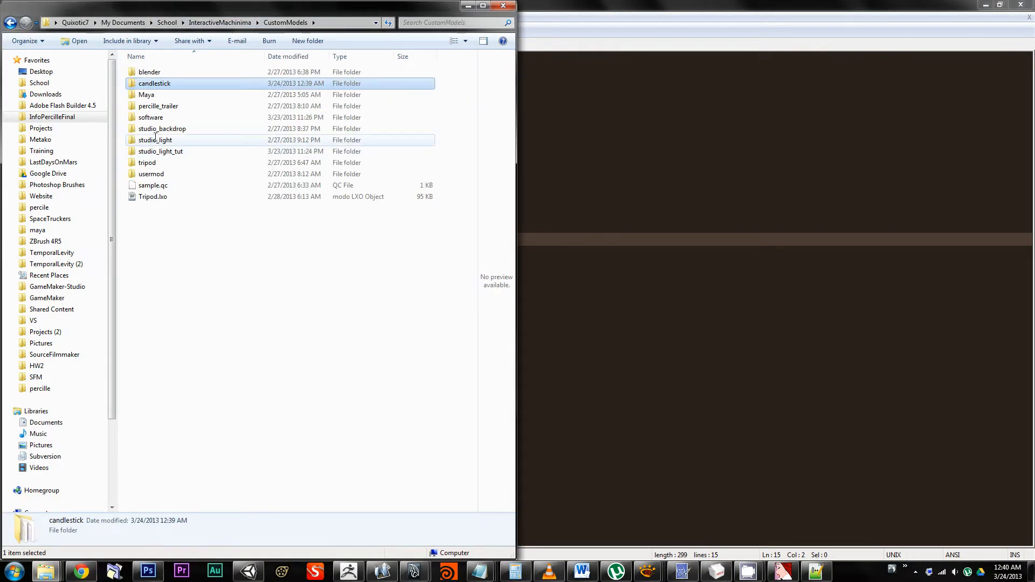
left_click(157, 118)
double_click(156, 120)
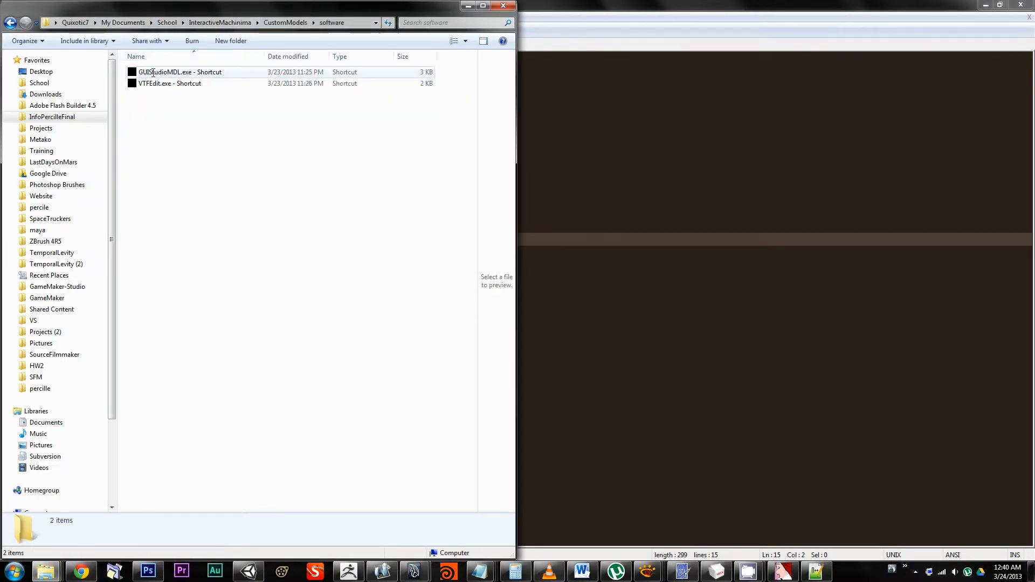
left_click(153, 73)
double_click(153, 73)
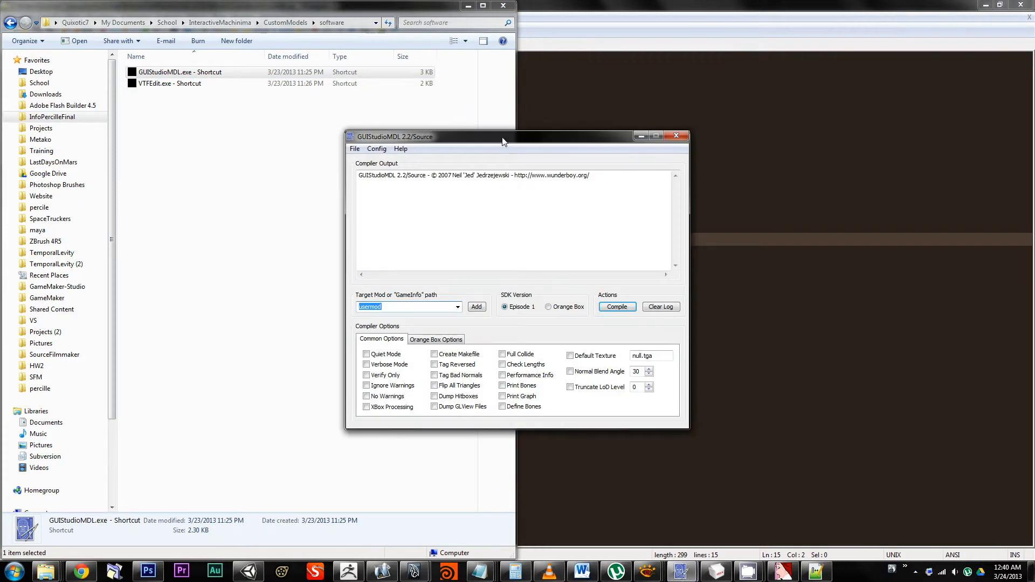
left_click_drag(477, 132, 689, 89)
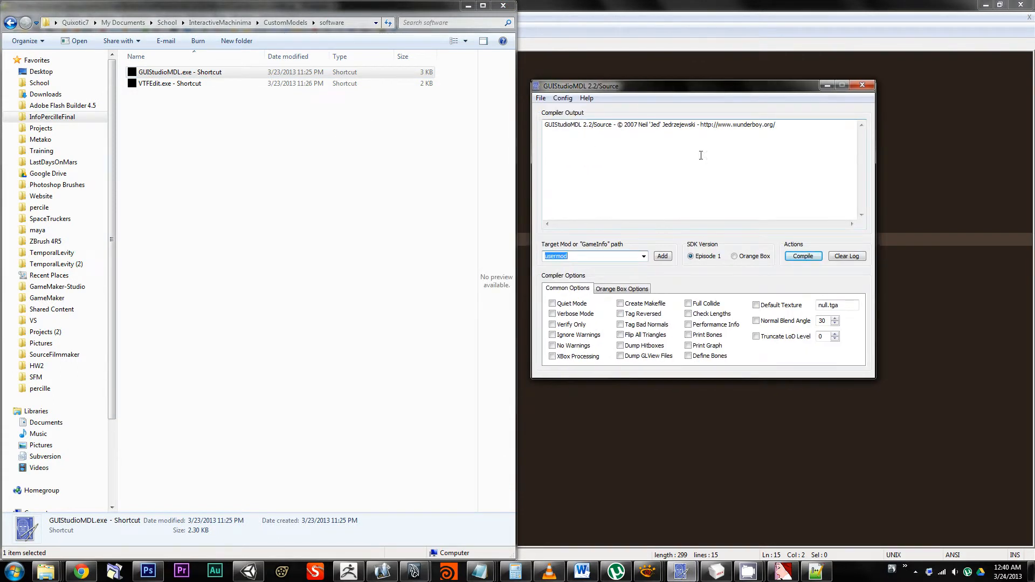
Step: Highlight the wunderboy.org web address in the compiler output for reference
left_click(719, 133)
left_click_drag(702, 124, 800, 125)
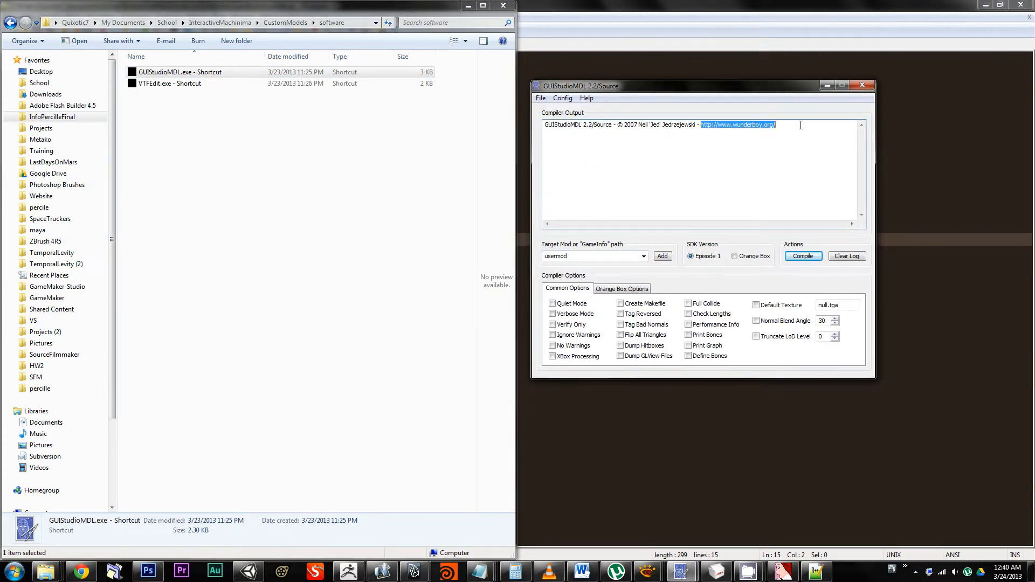
left_click(729, 216)
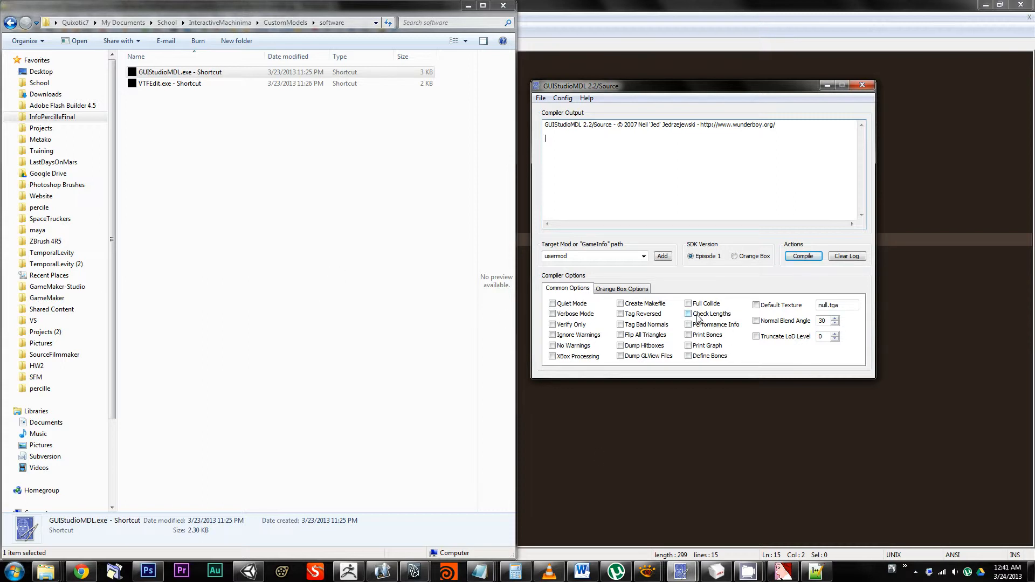
Step: Review the available target mods and choose usermod as the compile target
left_click(643, 258)
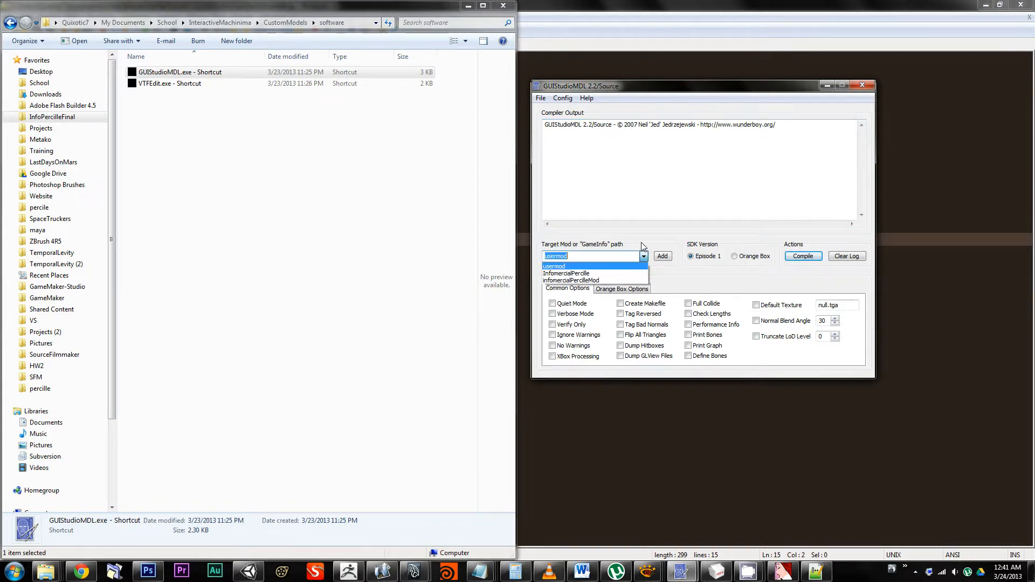
left_click(644, 256)
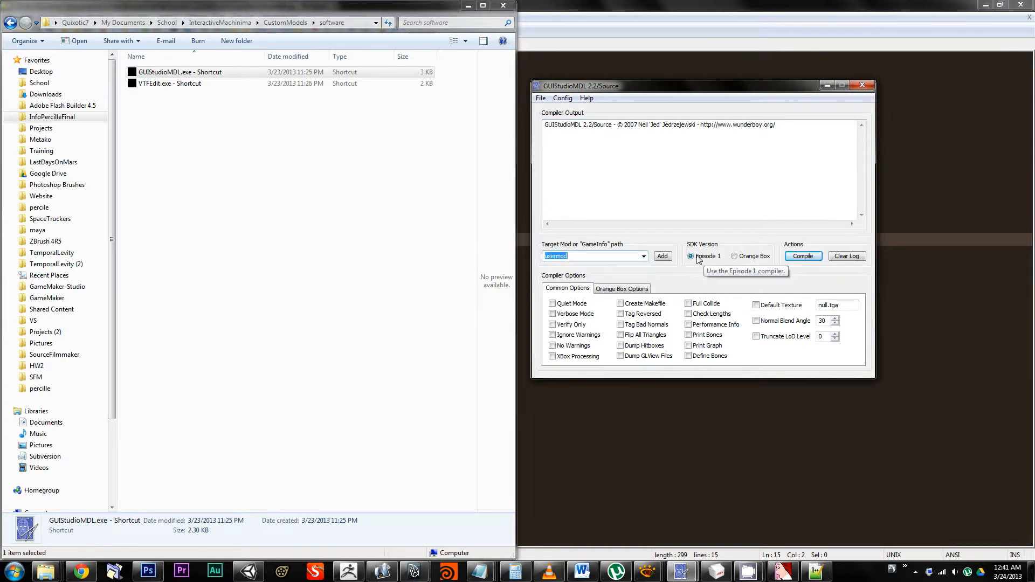
left_click(632, 257)
left_click(643, 257)
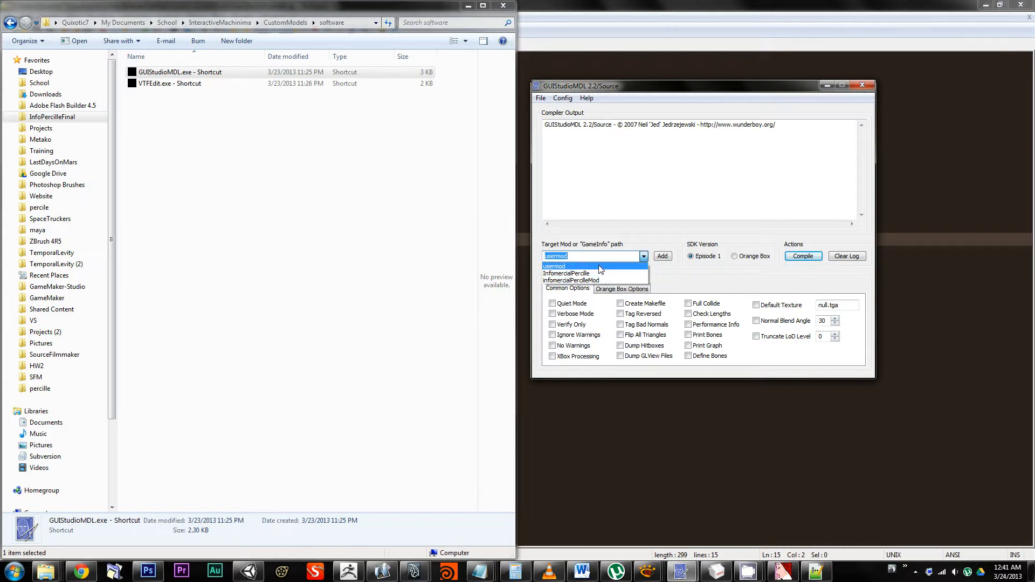
left_click(600, 267)
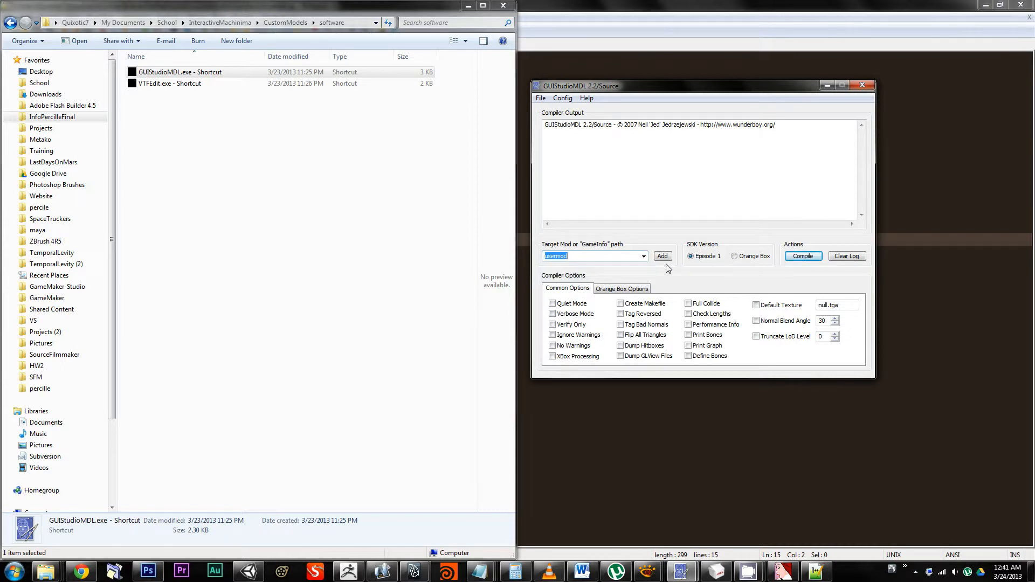
left_click(644, 257)
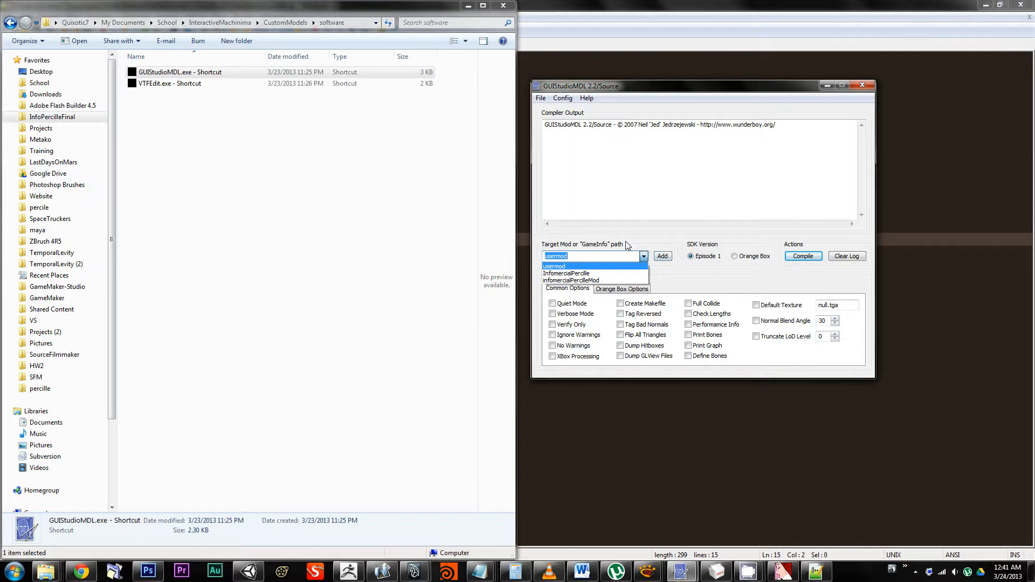
left_click(623, 242)
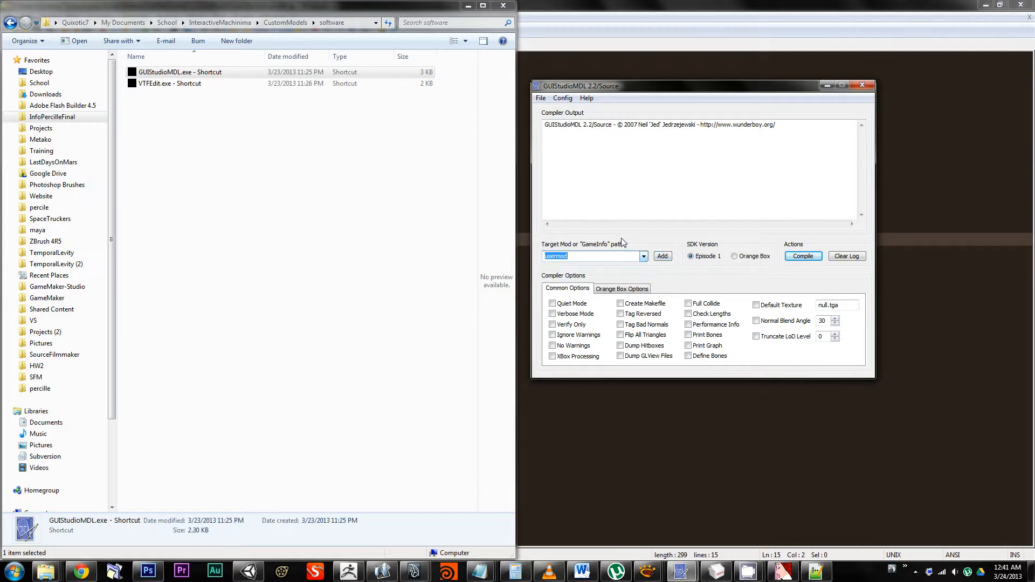
Step: Open the file chooser for adding a GameInfo path, move it aside, and switch to the Explorer window showing the decompiled folder
left_click(661, 257)
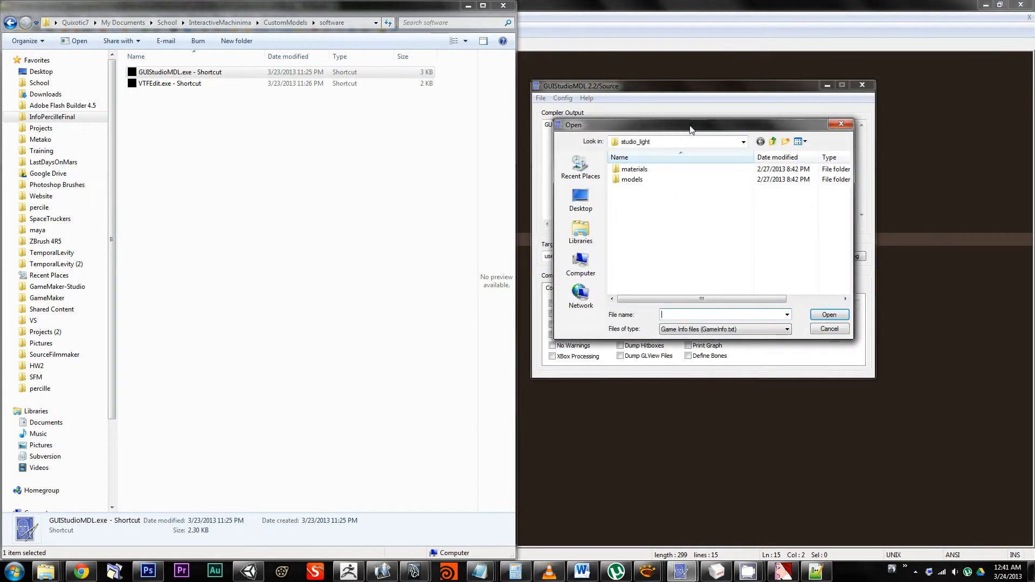
left_click_drag(692, 130, 464, 144)
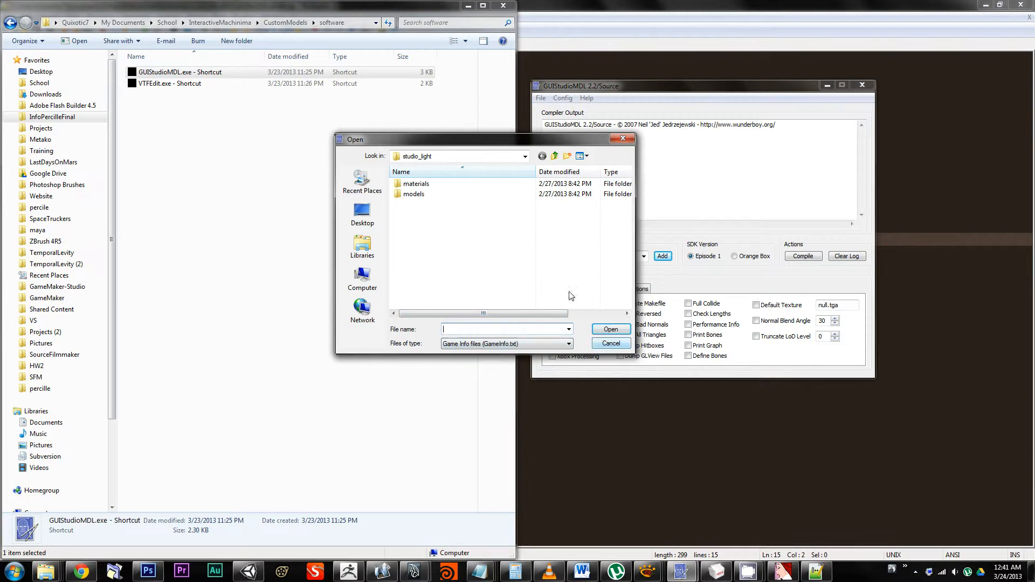
left_click(44, 576)
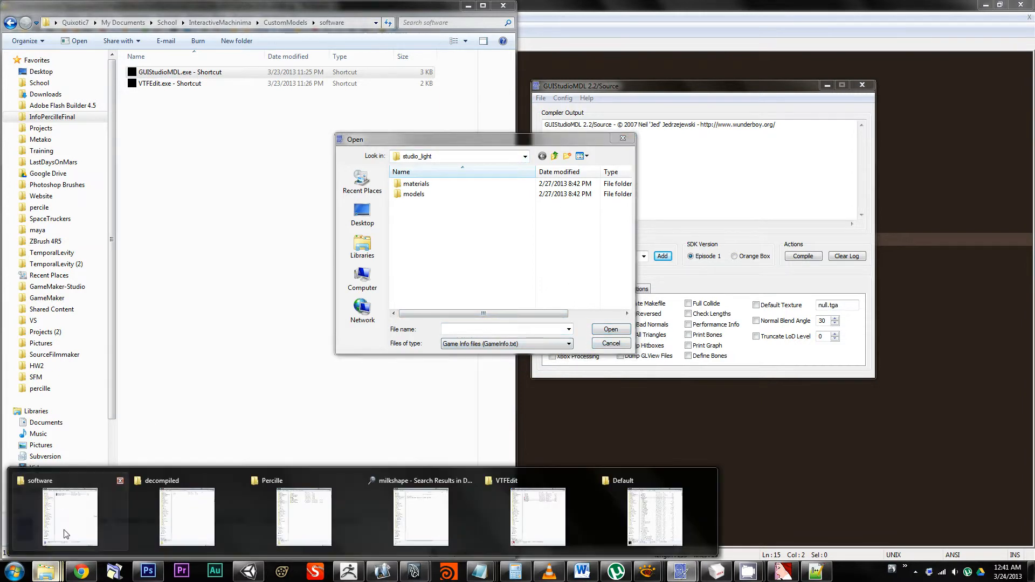
left_click(63, 531)
left_click(43, 572)
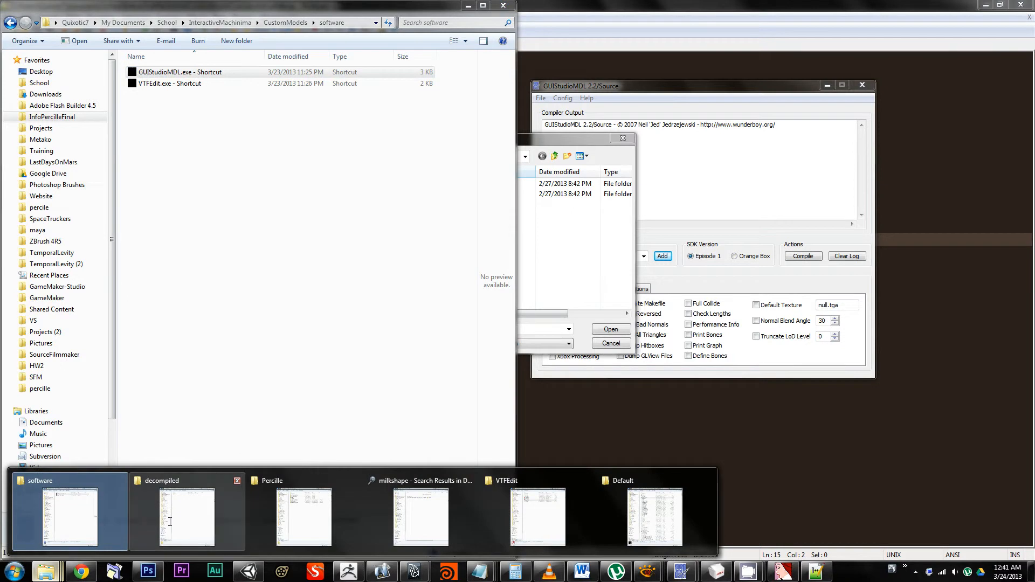
left_click(183, 512)
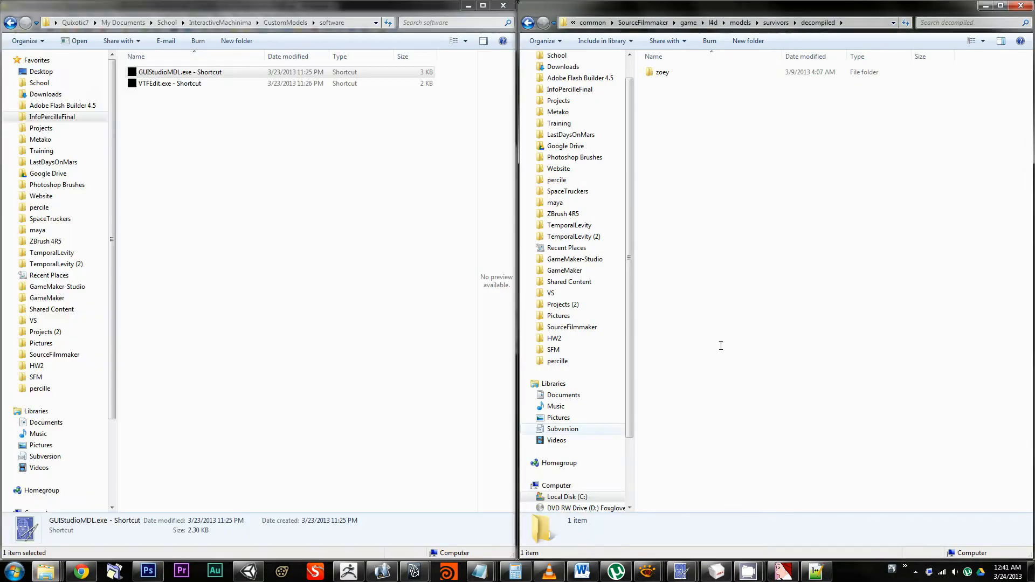
Step: Browse to SourceFilmmaker's game\usermod folder in Explorer and locate its gameinfo.txt
left_click(642, 22)
double_click(667, 85)
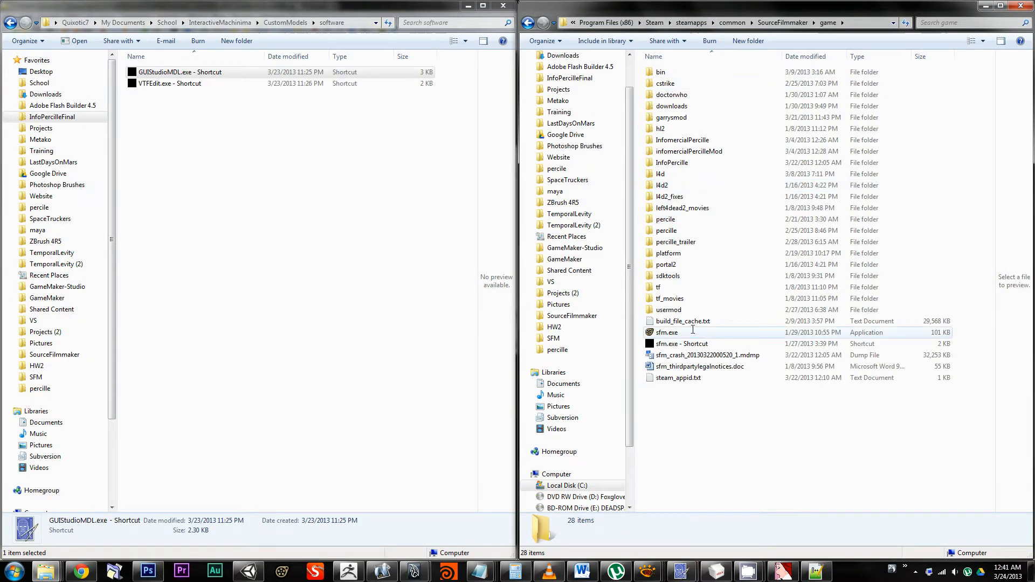
double_click(668, 310)
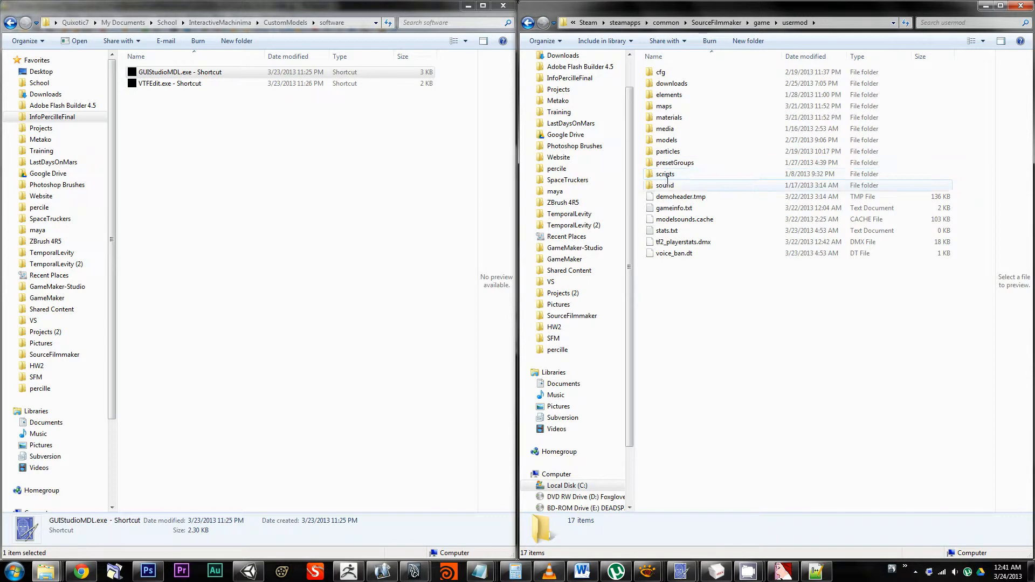
left_click(681, 210)
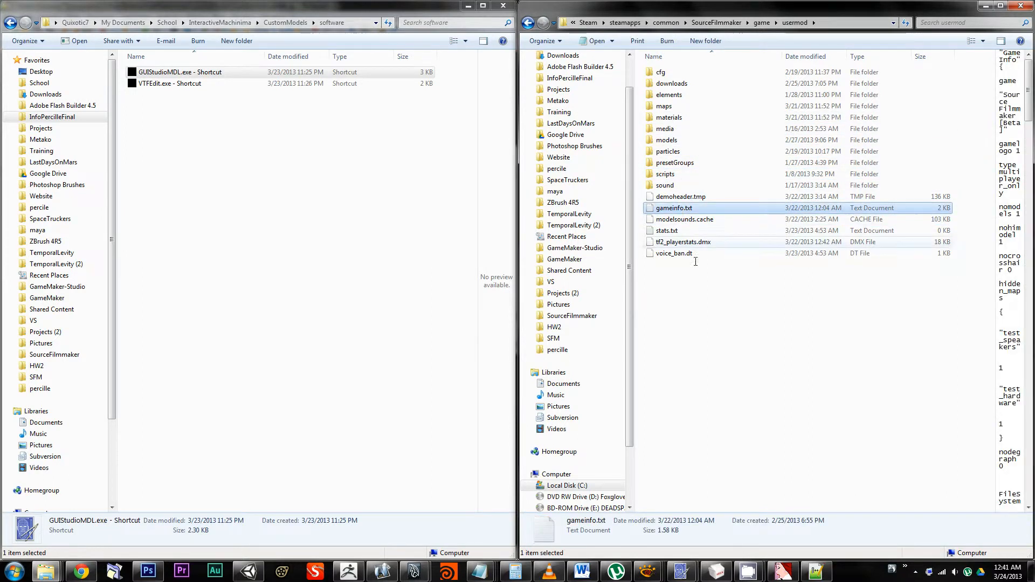
left_click(724, 363)
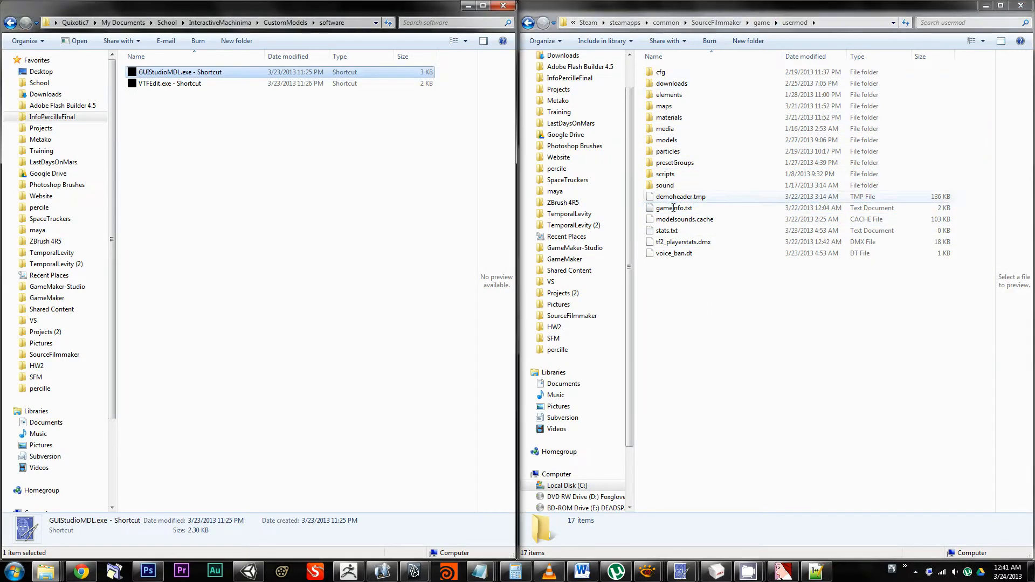
Step: Return to GUIStudioMDL, cancel adding a GameInfo path, and choose usermod as the target mod
key("alt+Tab")
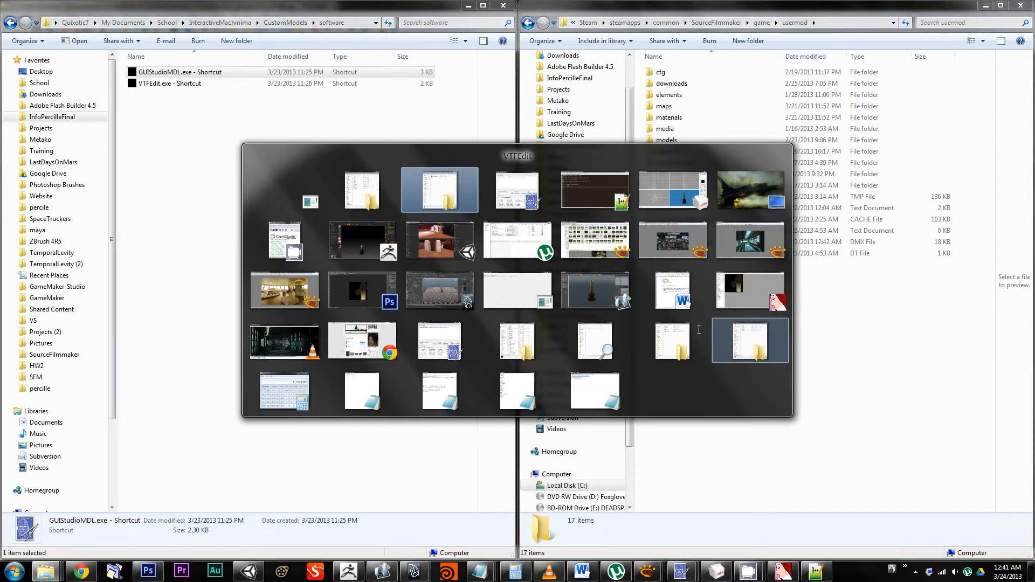
left_click(545, 195)
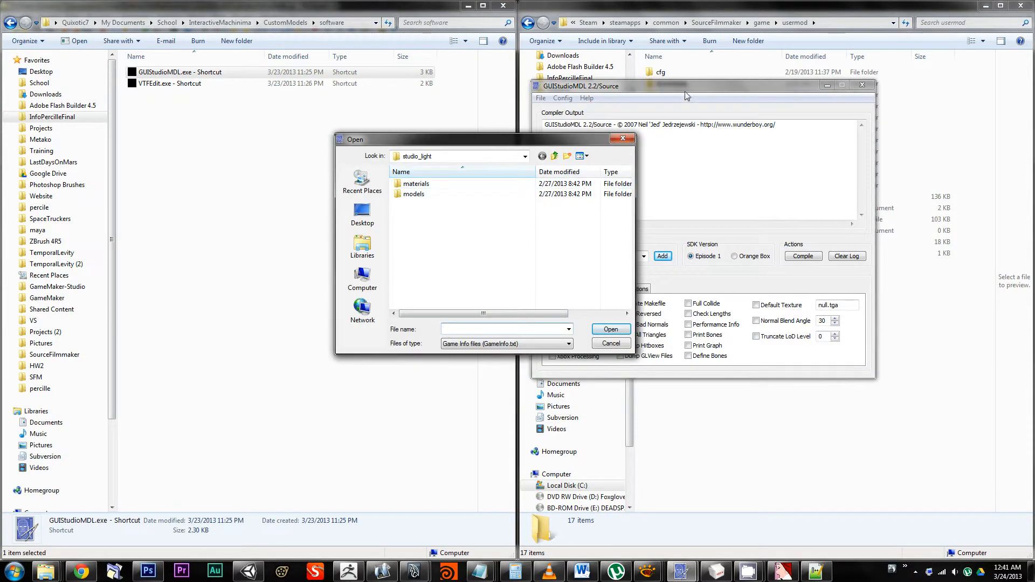
left_click(611, 344)
left_click(642, 256)
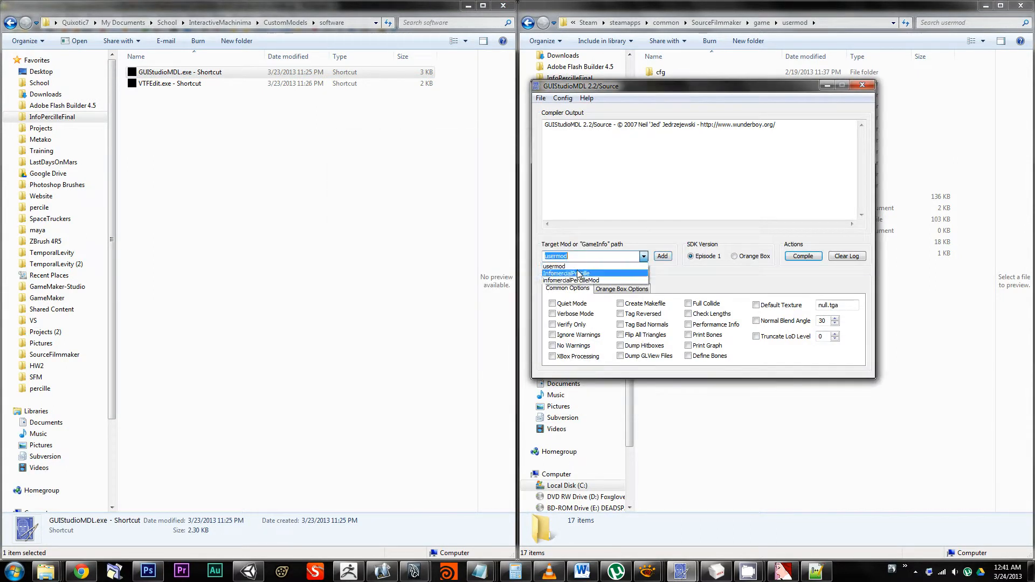
left_click(564, 268)
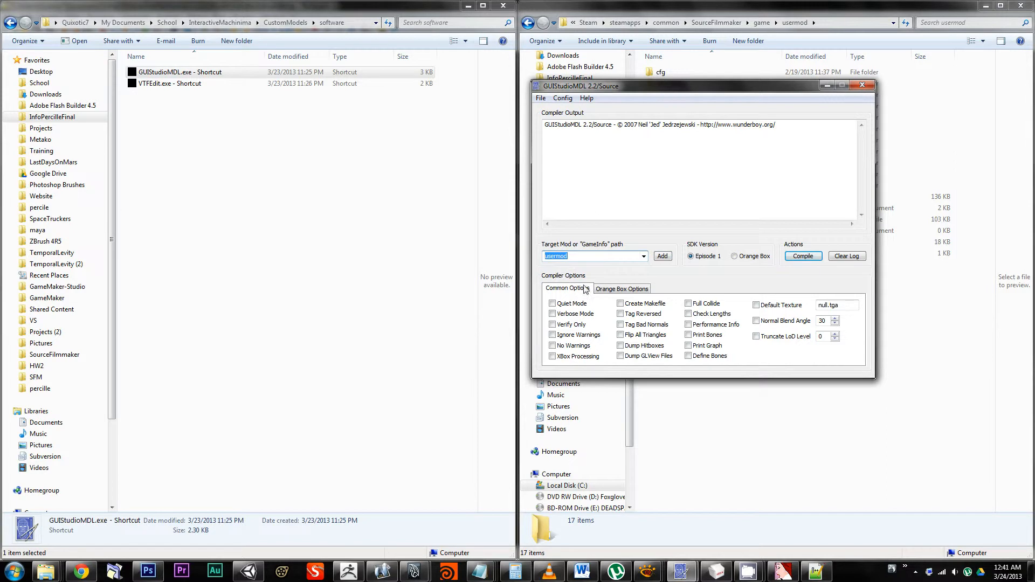
Step: Switch the SDK version to Orange Box to review its target mods, and return to Episode 1 with usermod
left_click(735, 257)
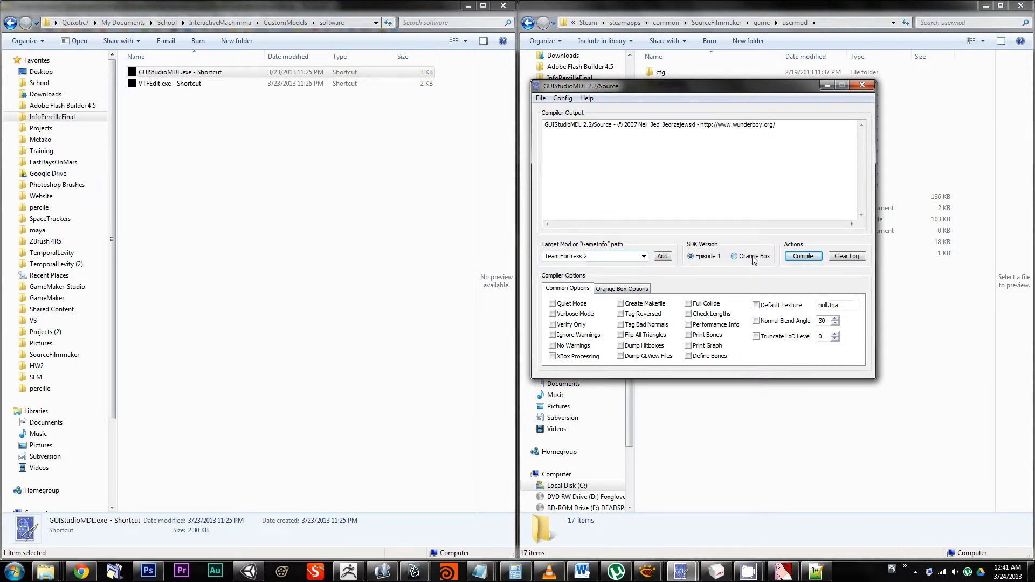
left_click(644, 257)
left_click(645, 258)
left_click(691, 257)
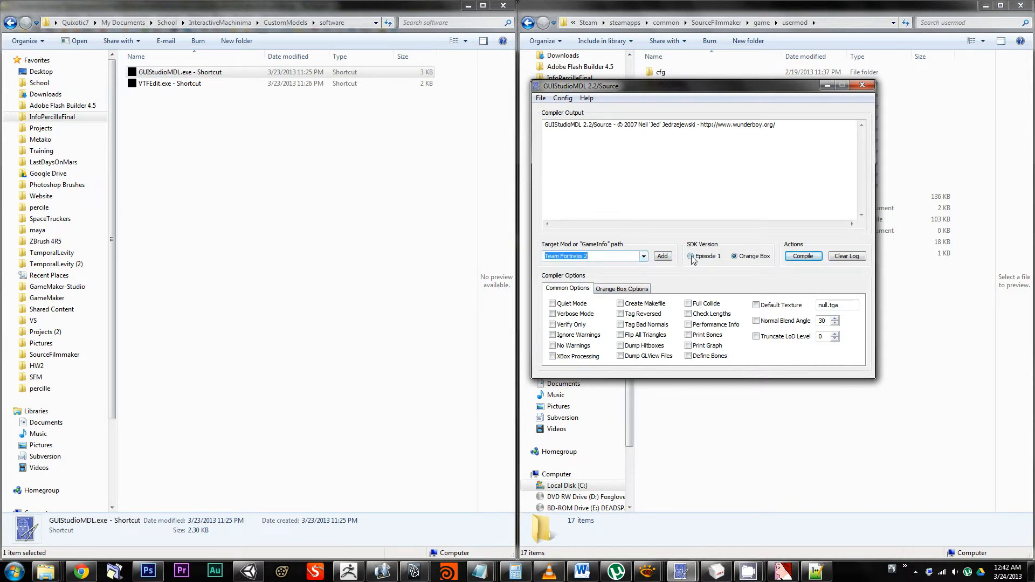
left_click(643, 257)
left_click(640, 244)
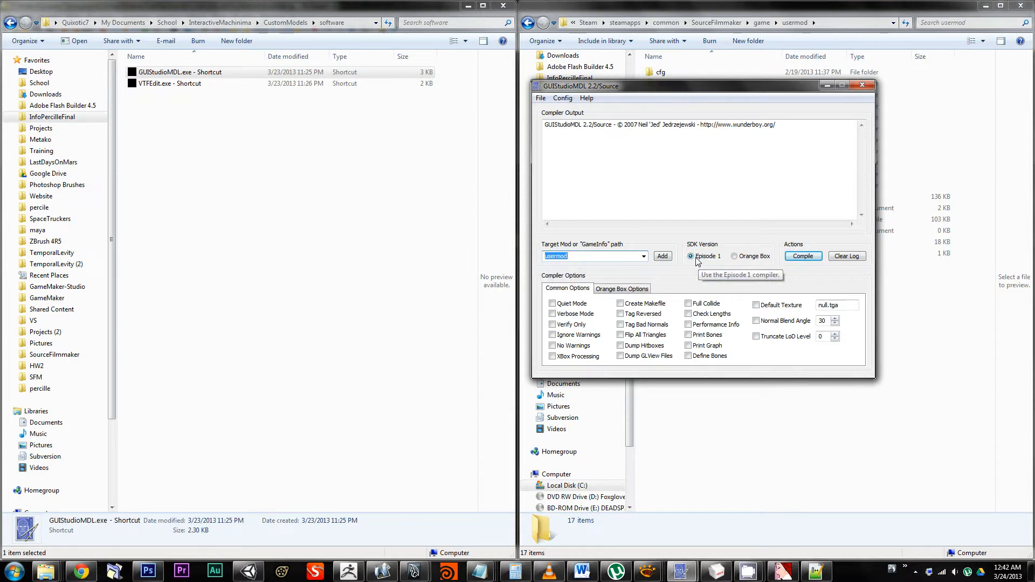
left_click(669, 142)
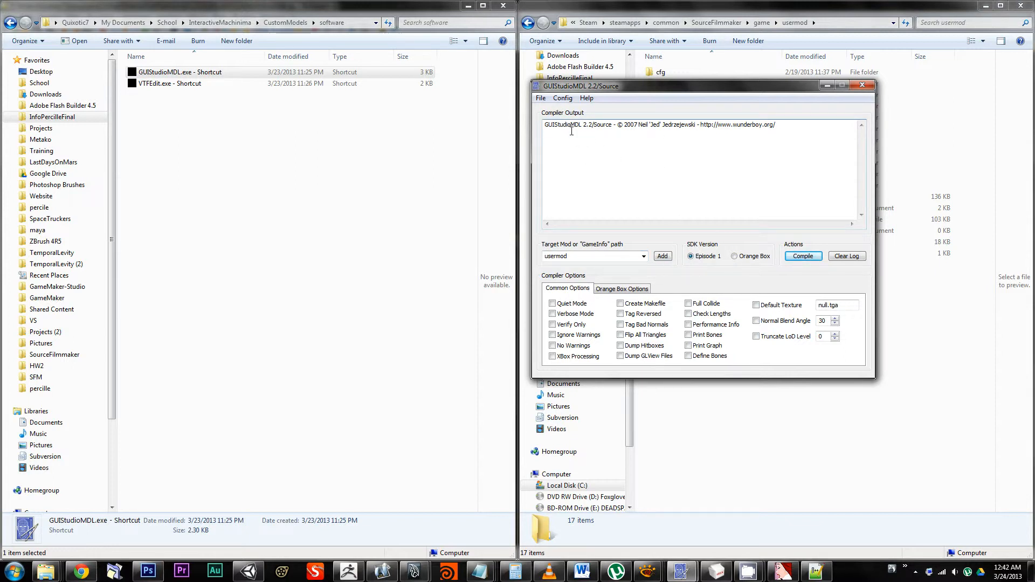
Step: Load candle.qc from the candlestick folder in CustomModels and compile it
left_click(540, 98)
left_click(560, 111)
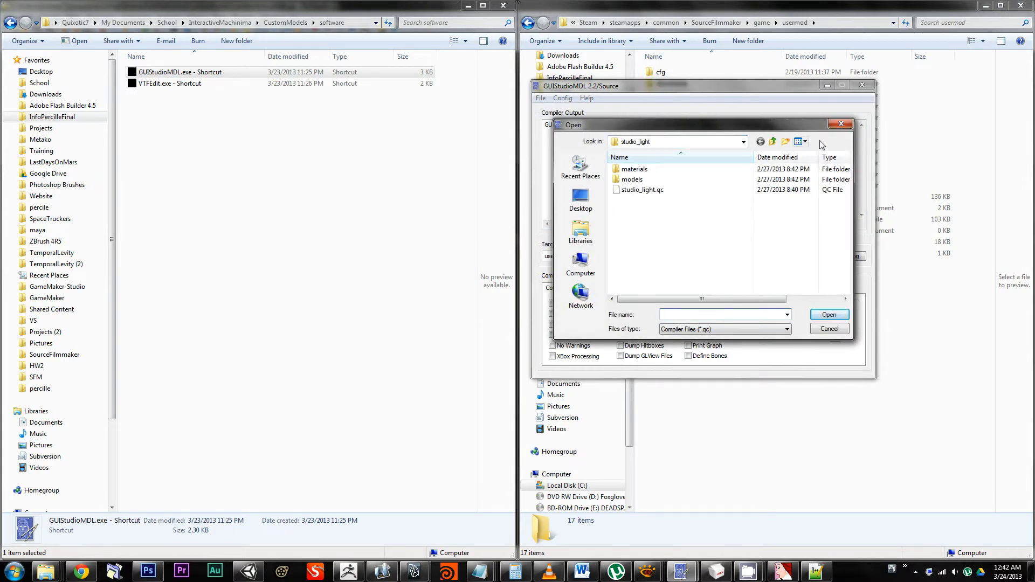
left_click(772, 141)
double_click(633, 180)
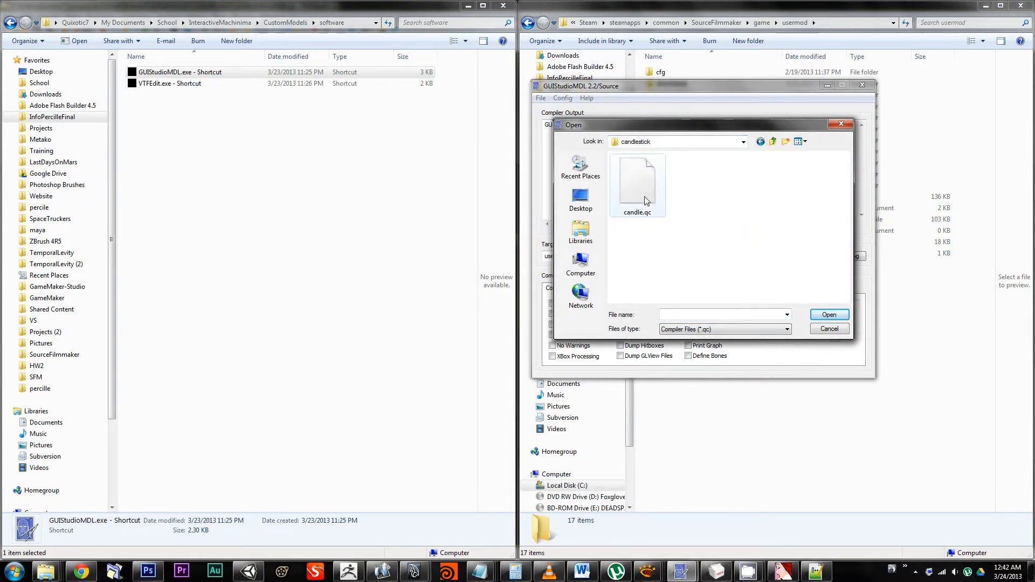
double_click(641, 184)
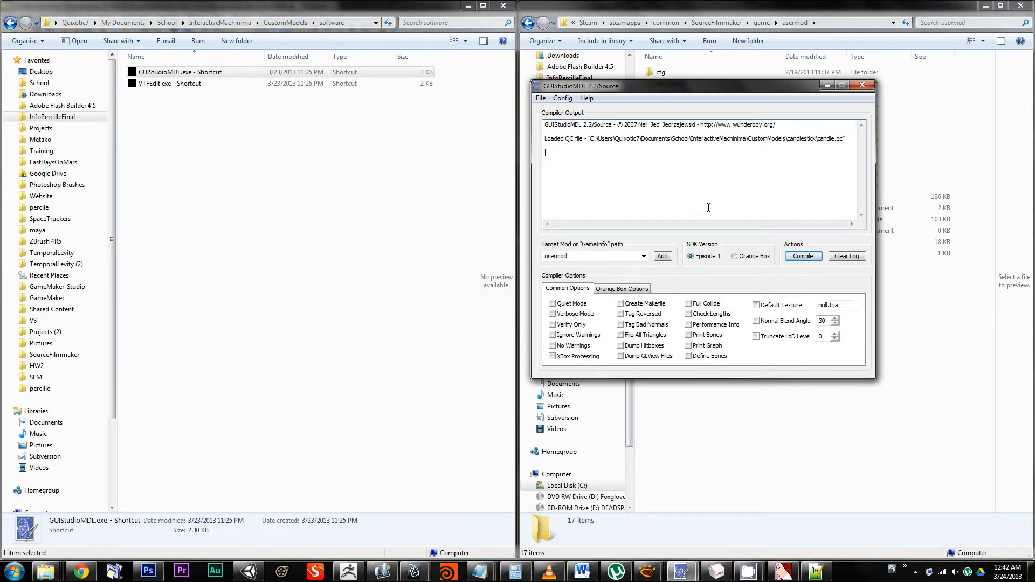
left_click(812, 258)
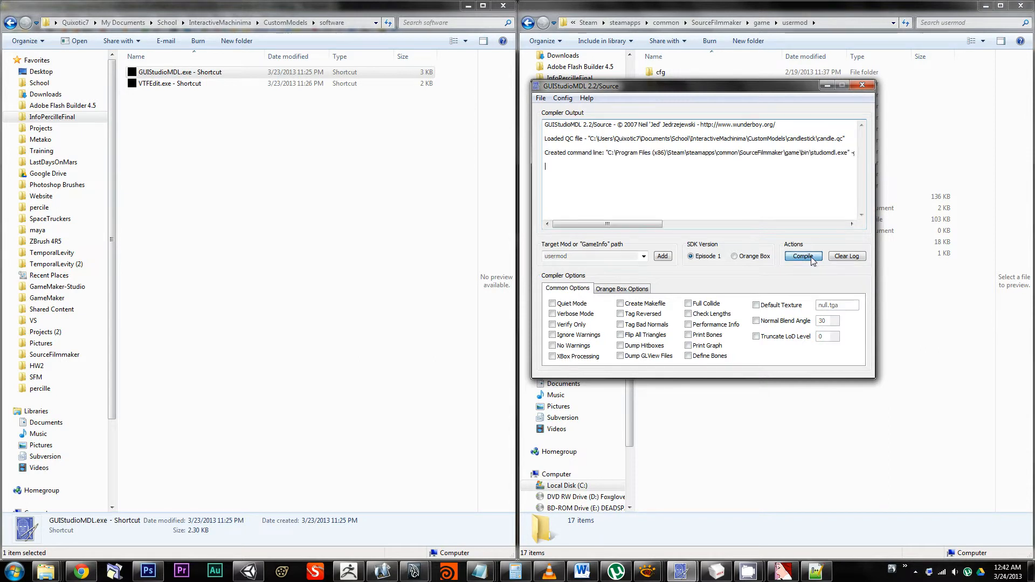
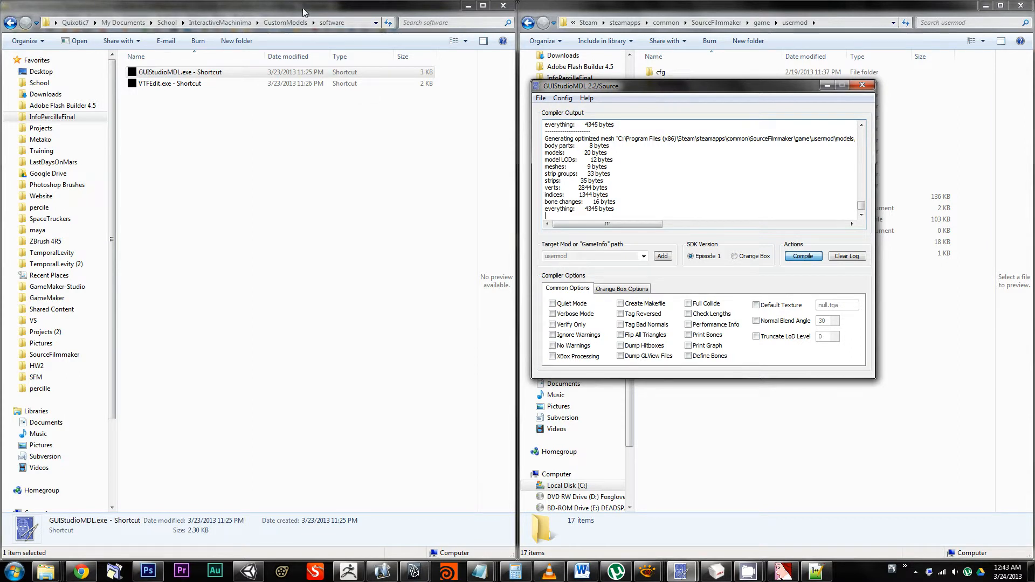
Step: Open the candlestick folder in CustomModels in Explorer and check the final line of the compiler output
left_click(288, 22)
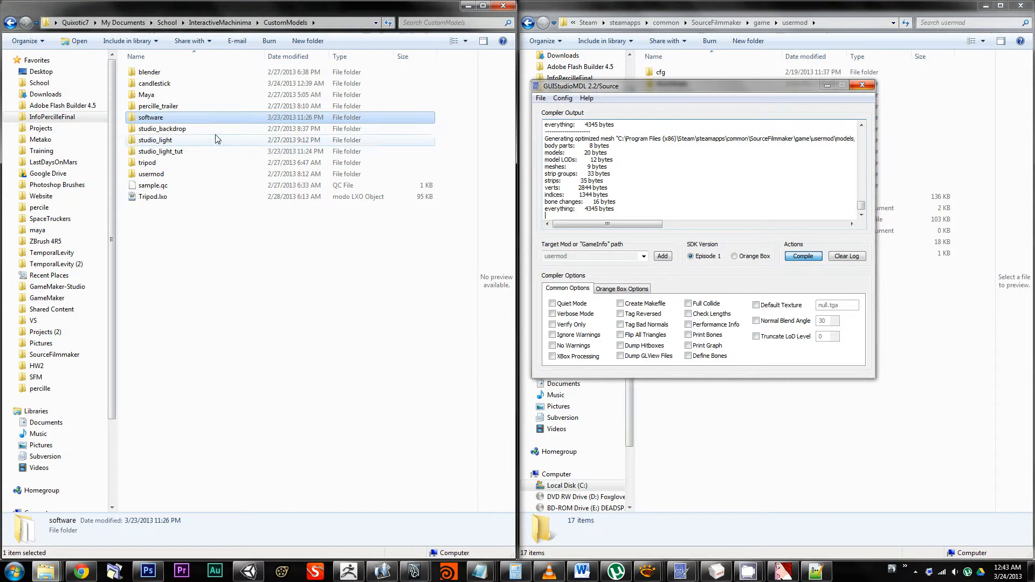
double_click(178, 85)
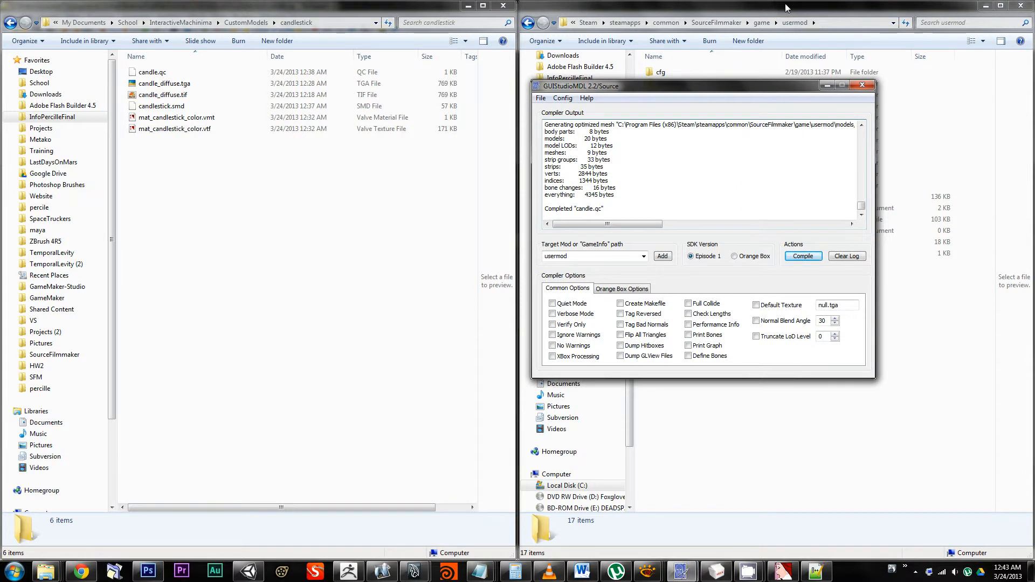
left_click_drag(570, 210, 547, 200)
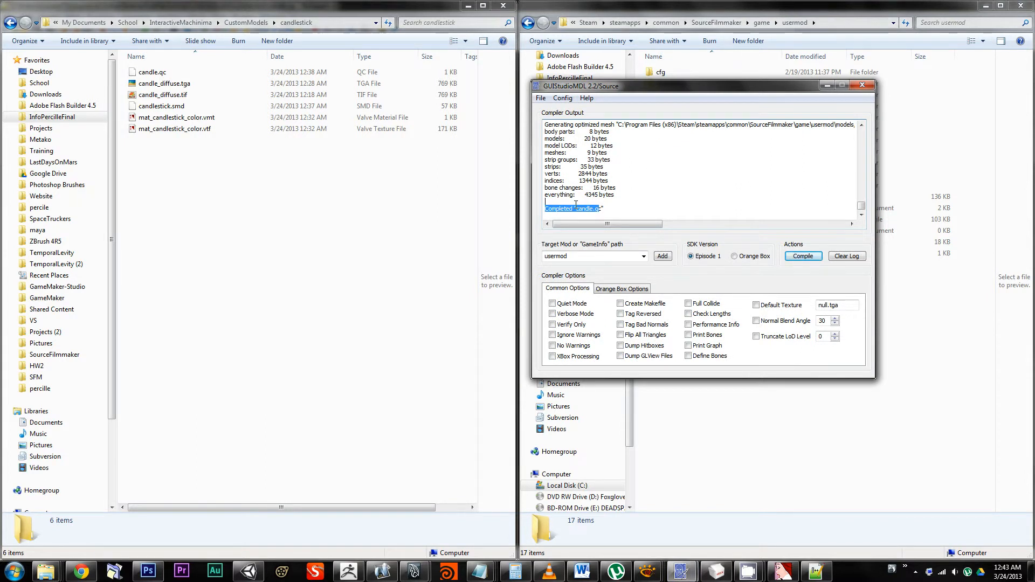
left_click(566, 180)
Step: Move the compiler window aside and inspect the compiled candlestick files in usermod\models\candlestick
left_click_drag(782, 83, 693, 156)
left_click(823, 12)
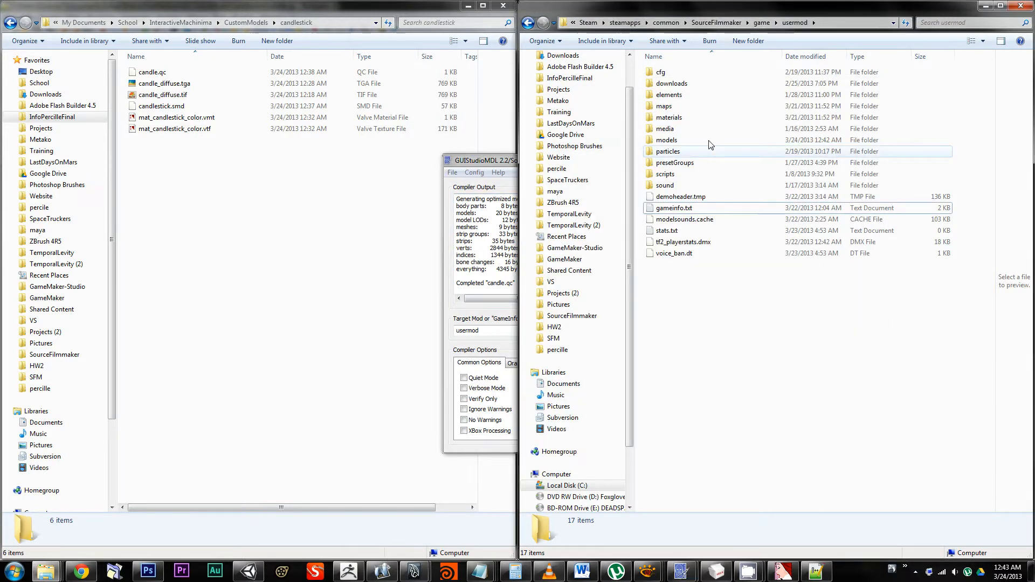
double_click(683, 140)
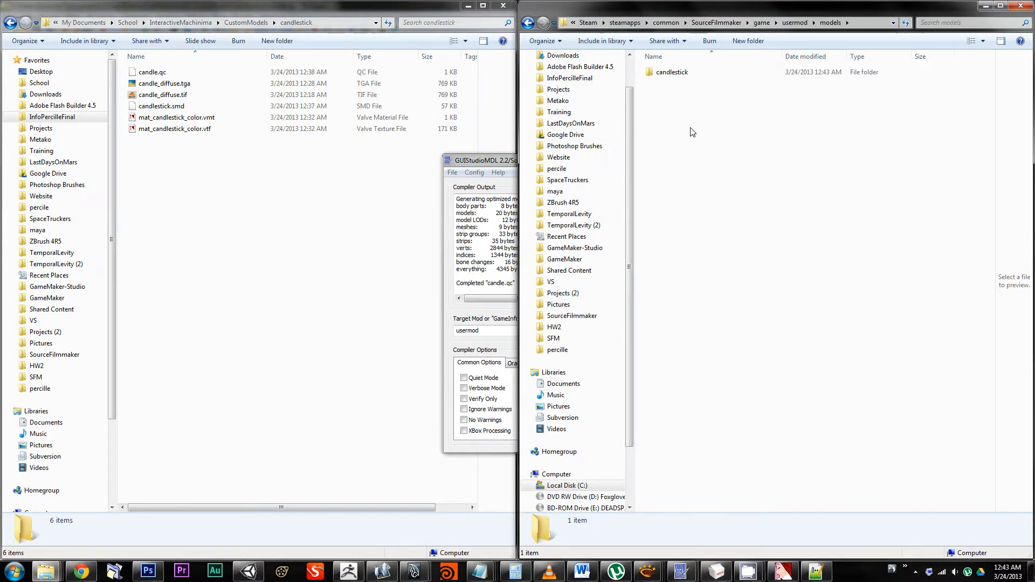
left_click(794, 24)
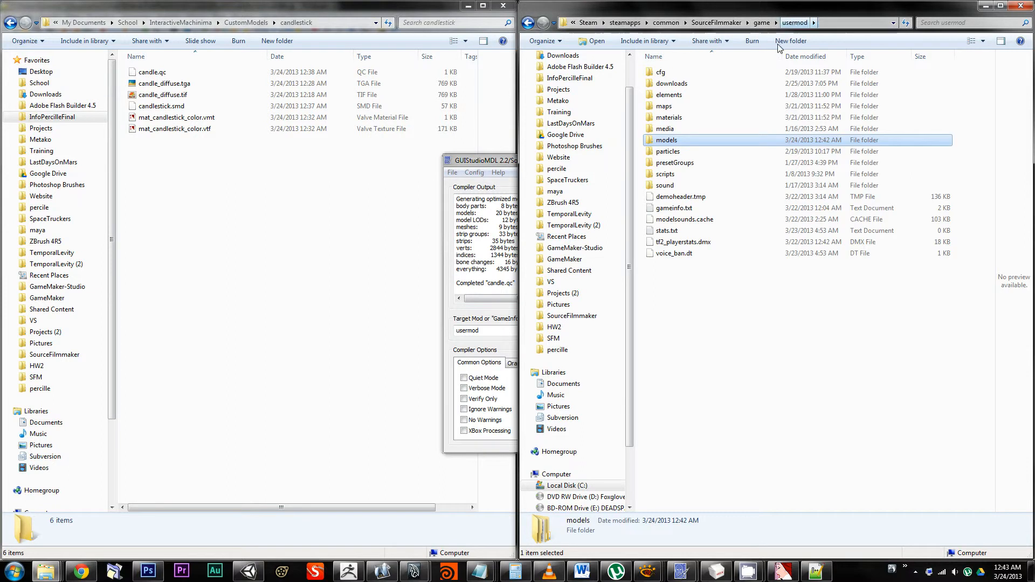
double_click(680, 141)
double_click(673, 73)
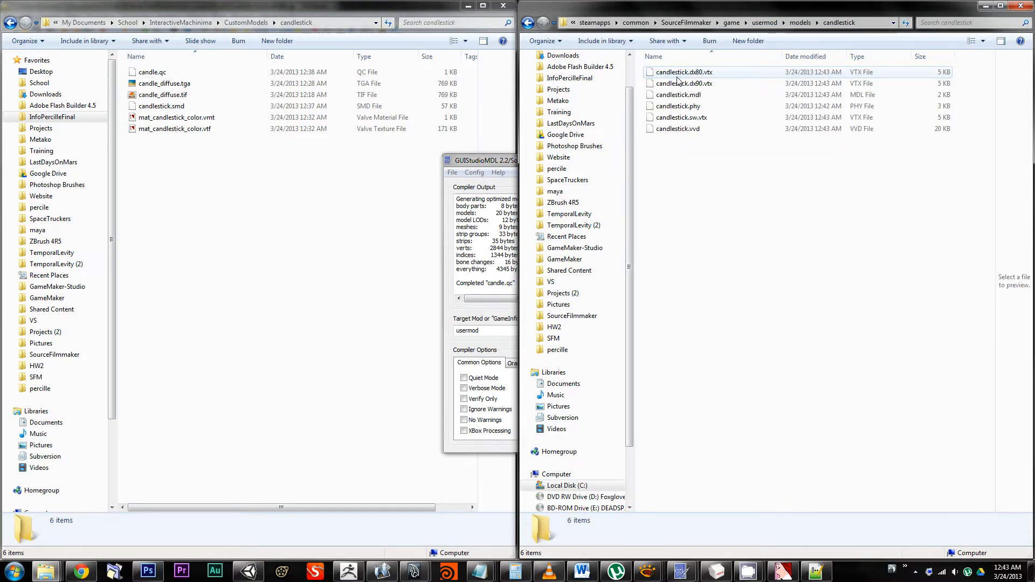
left_click(679, 74)
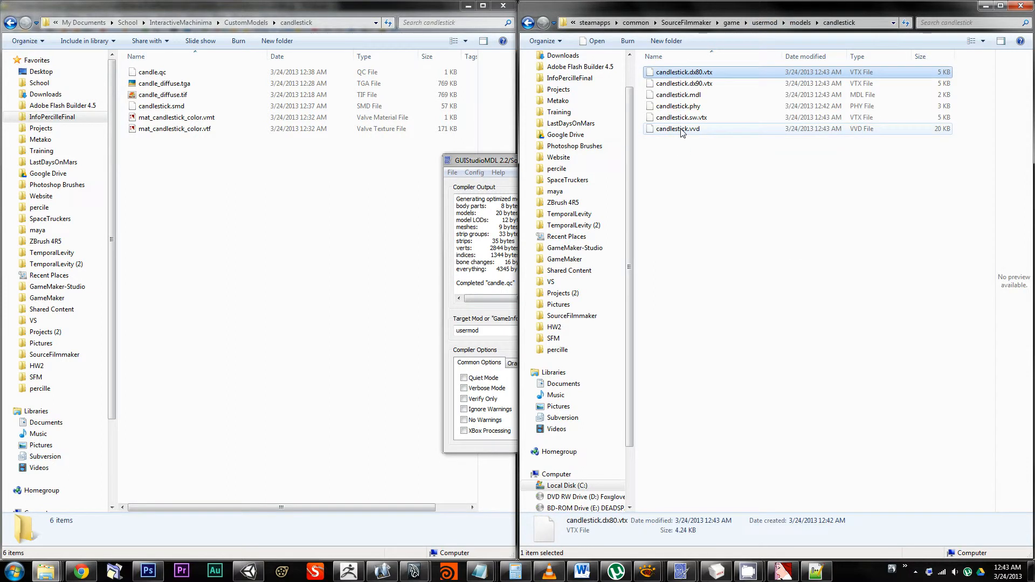
left_click(681, 132, "shift")
left_click(820, 195)
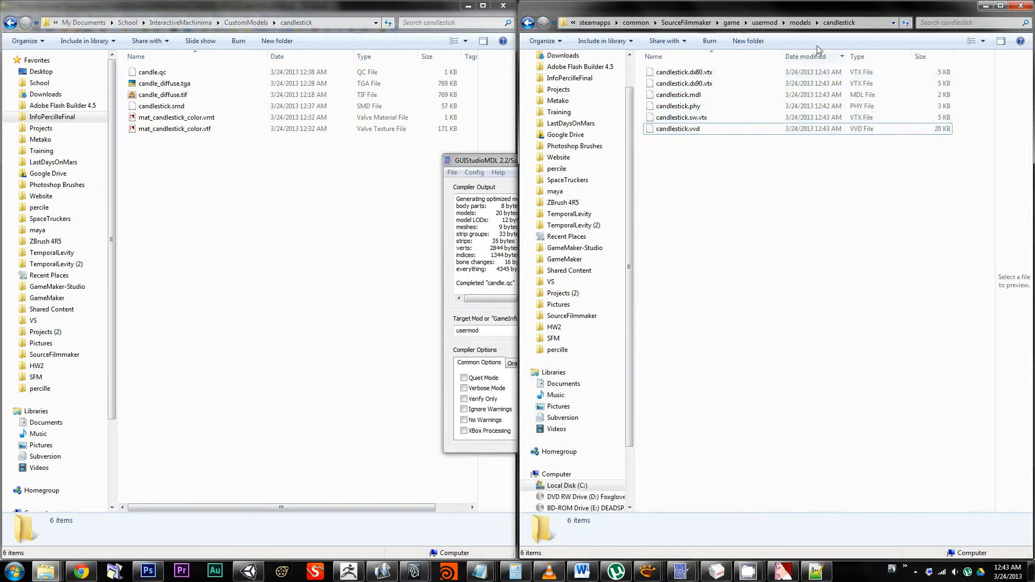
Step: Go to usermod's materials folder and check the contents of its models subfolder
left_click(803, 22)
left_click(796, 22)
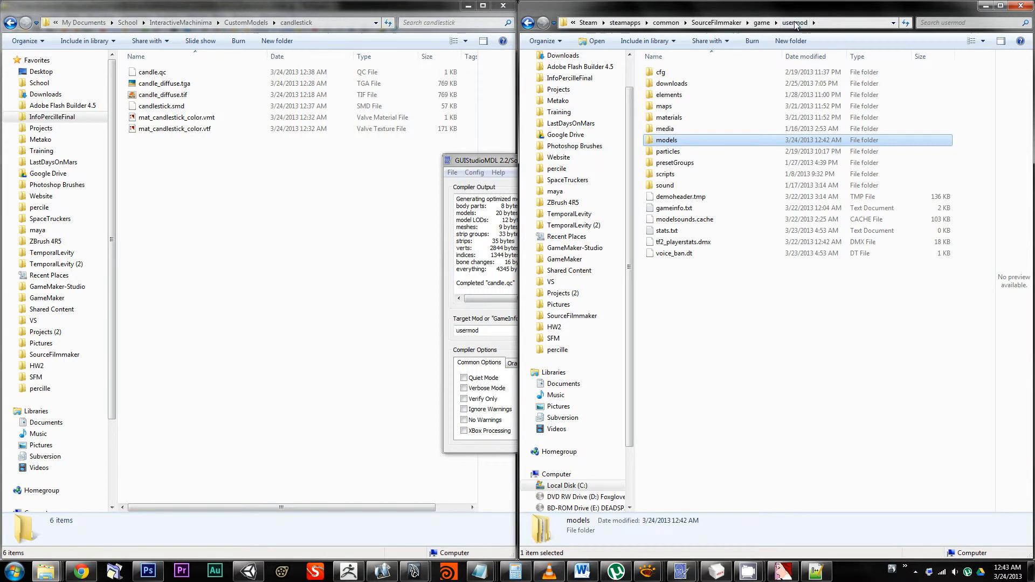
double_click(674, 116)
double_click(681, 96)
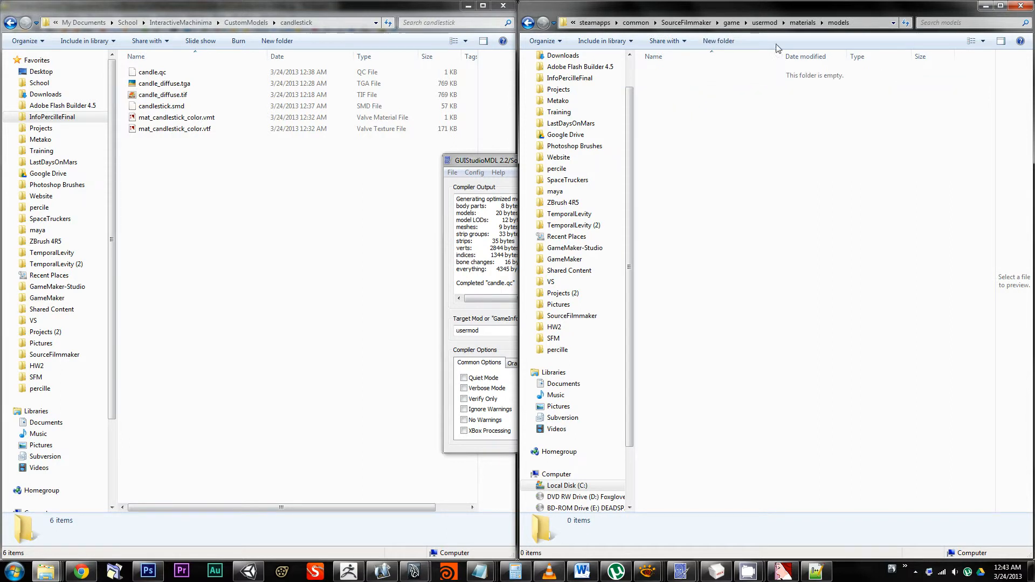
left_click(803, 23)
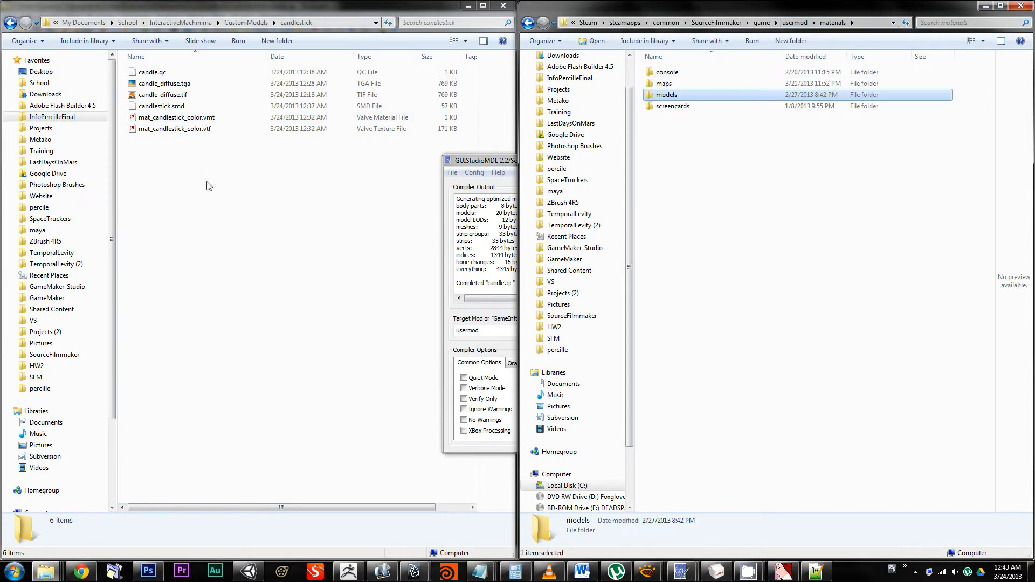
left_click(823, 192)
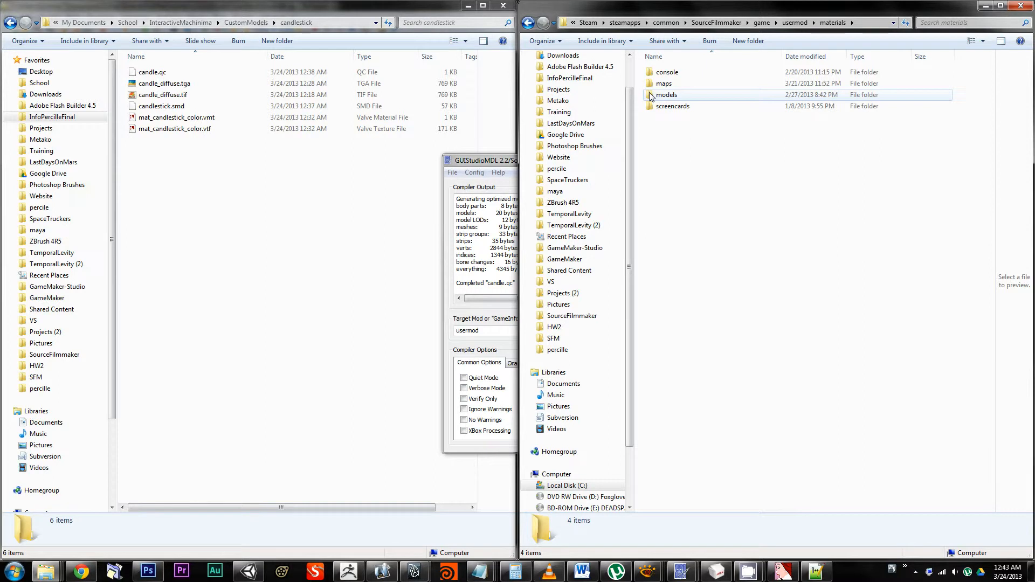
Step: Open the models folder in usermod's materials and compare the $basetexture paths in studio_light.vmt and mat_candlestick_color.vmt in Notepad++
double_click(650, 96)
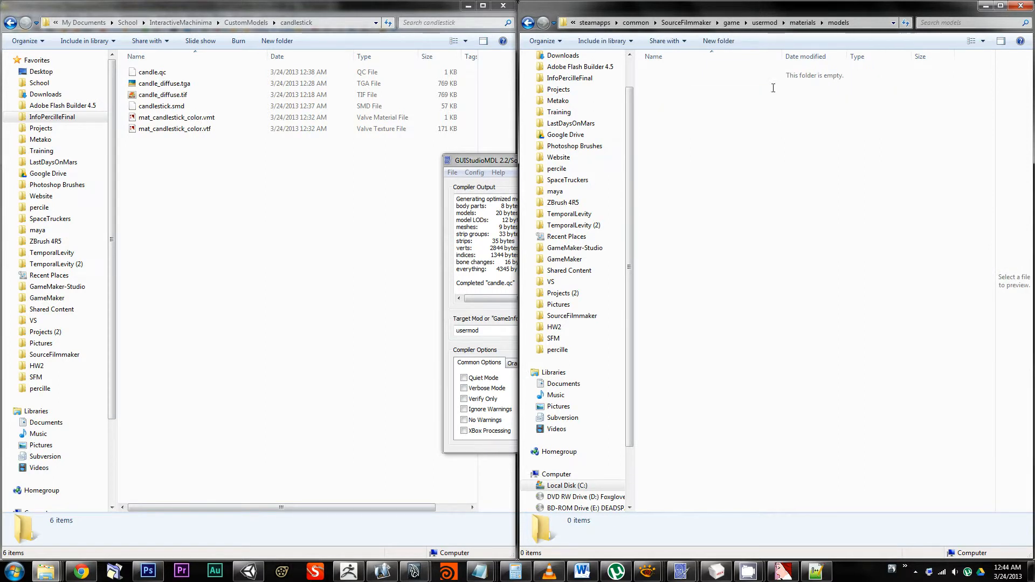
left_click(185, 206)
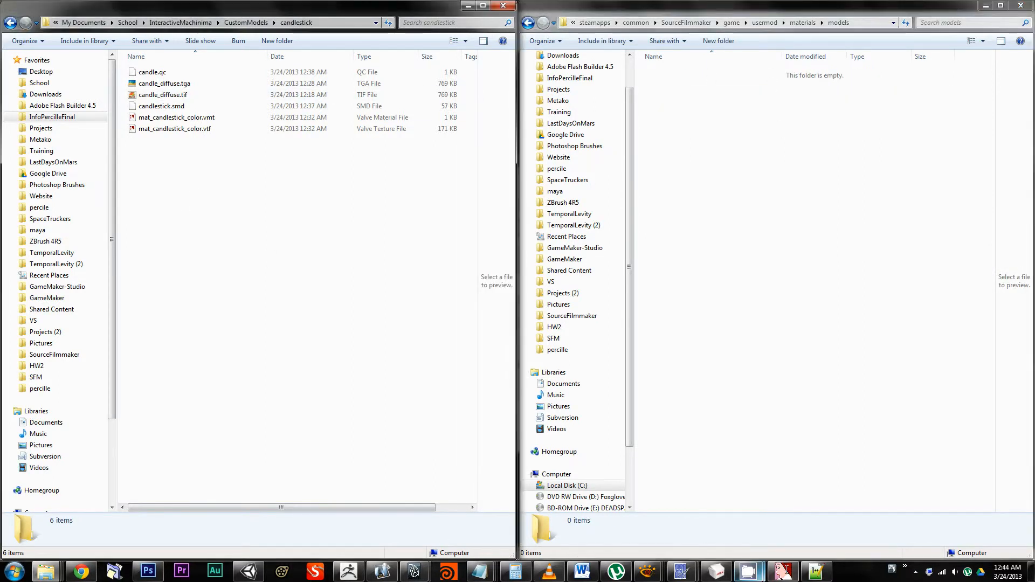
left_click(816, 571)
left_click(206, 45)
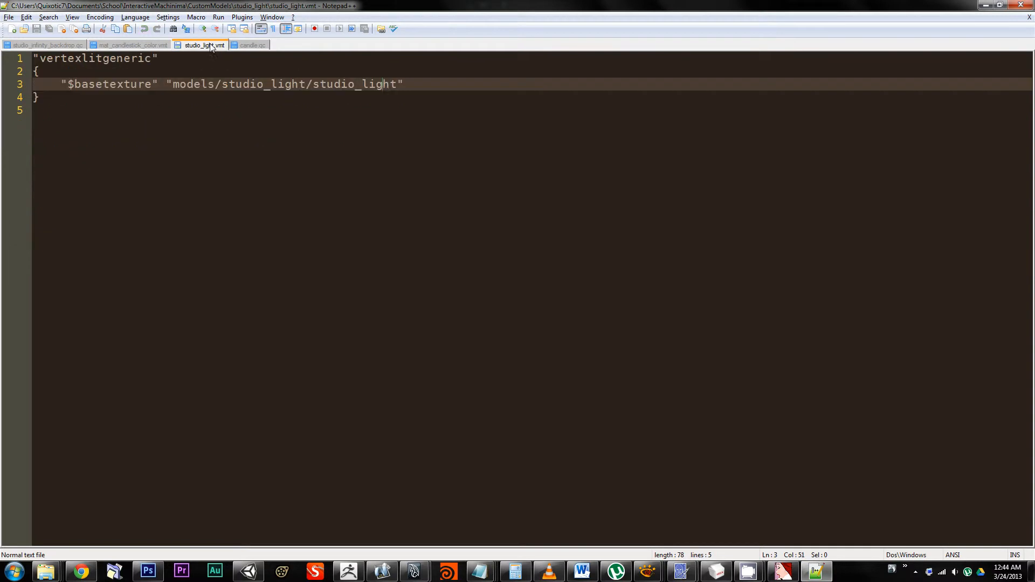
left_click_drag(223, 85, 307, 89)
left_click(129, 46)
left_click(218, 84)
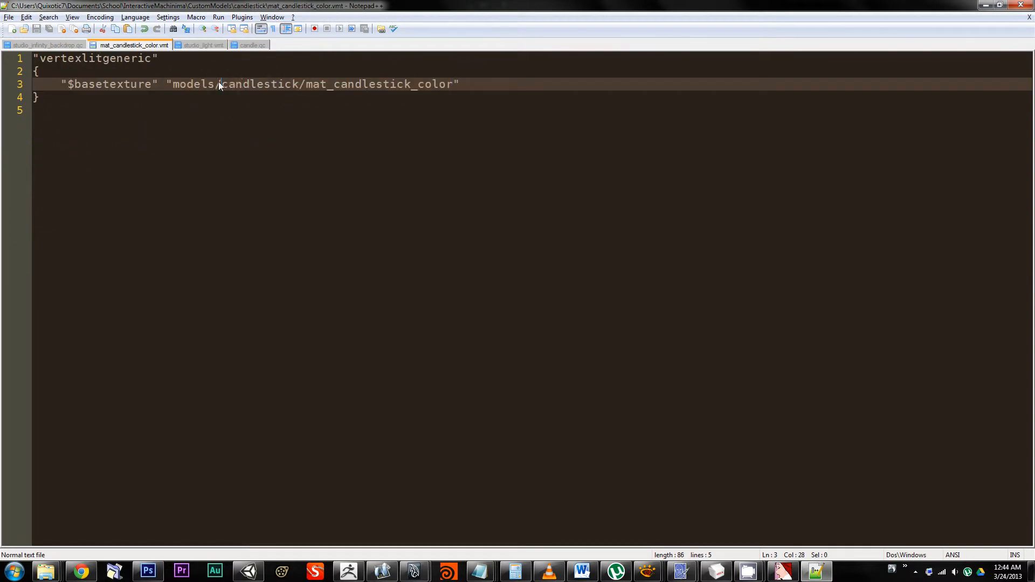
Step: Copy the folder name from the candlestick $basetexture path and create a folder named candlestick in usermod\materials\models
double_click(239, 85)
key("ctrl+c")
key("alt+Tab")
key("alt+Tab")
key("Tab")
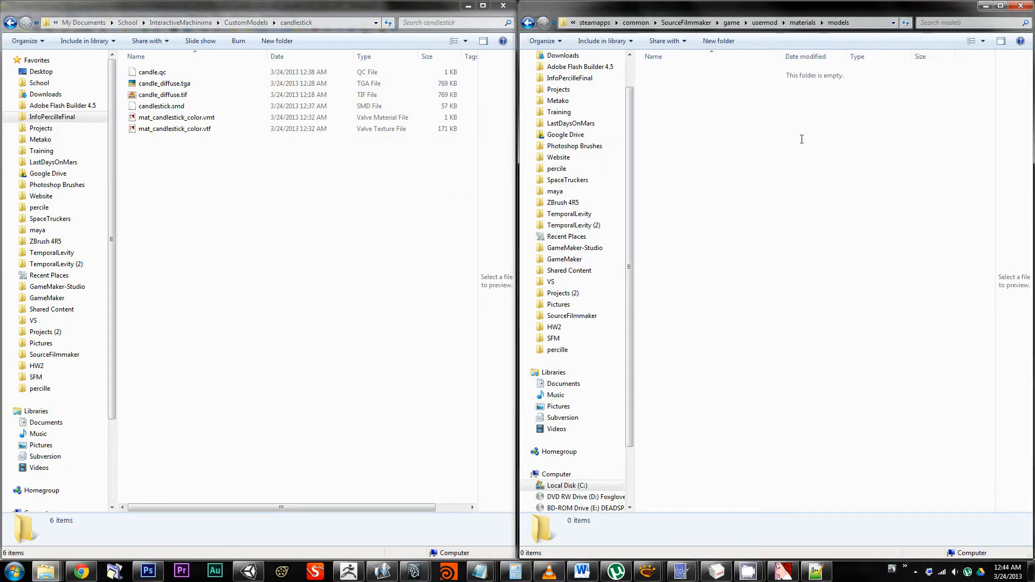
left_click(719, 40)
key("ctrl+v")
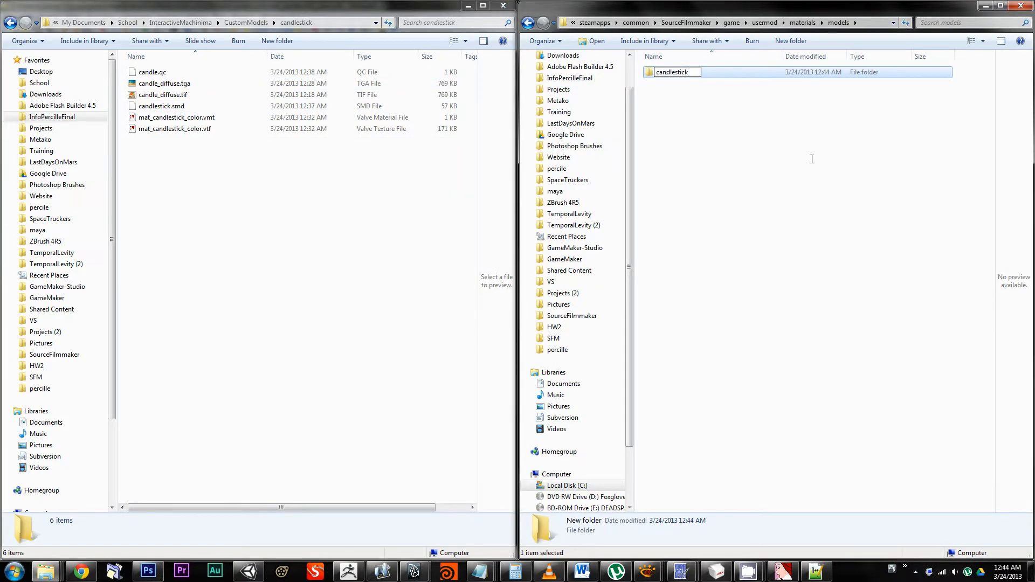
key("Return")
Step: Copy mat_candlestick_color.vmt and mat_candlestick_color.vtf from CustomModels\candlestick into the new candlestick materials folder
double_click(671, 72)
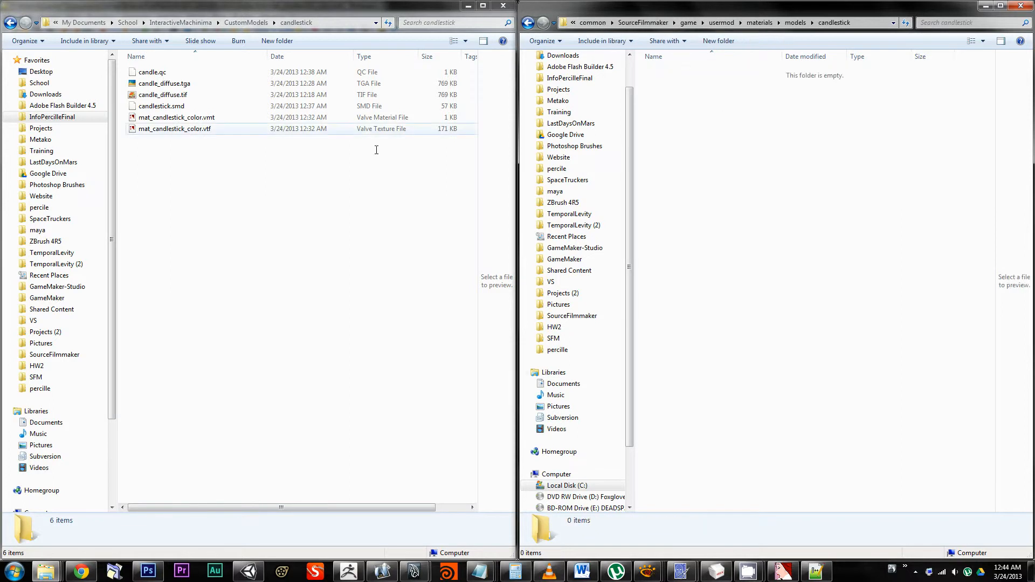
left_click(177, 117)
left_click(174, 128, "shift")
left_click(783, 173)
key("ctrl+v")
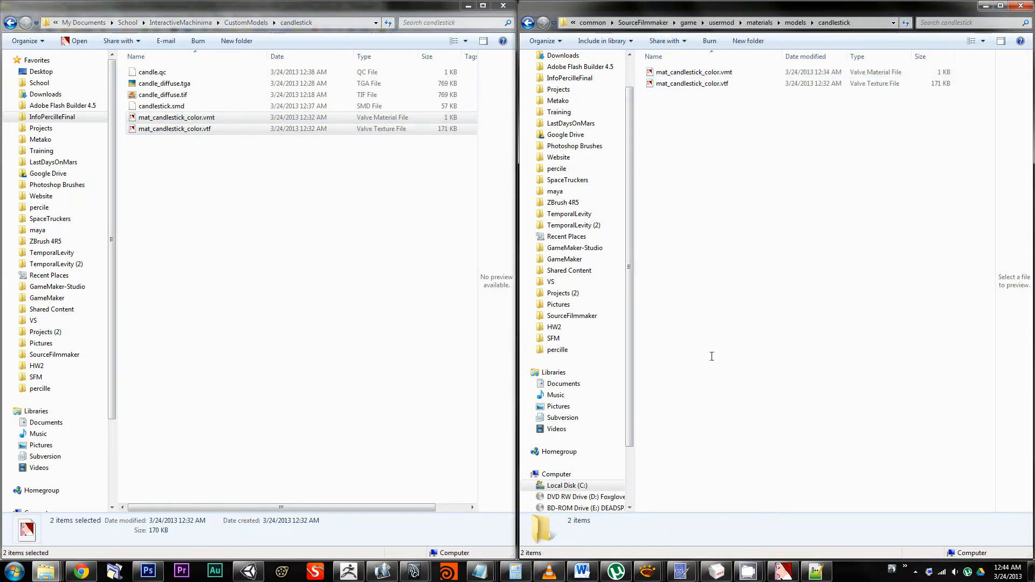
Step: Switch to Steam, filter the library to software and launch Source Filmmaker's SDK, dismissing the entry point error
left_click(915, 572)
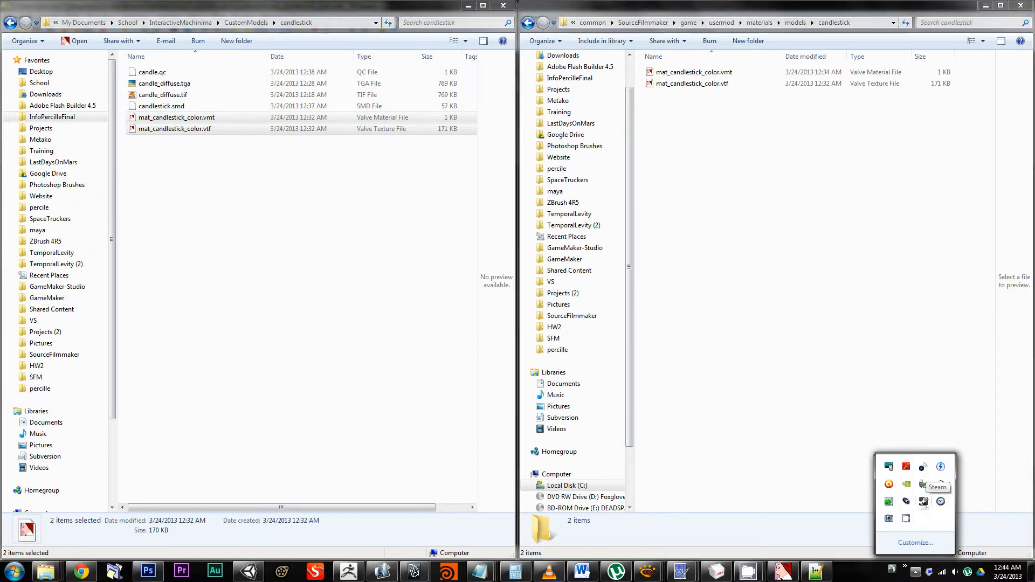
double_click(923, 501)
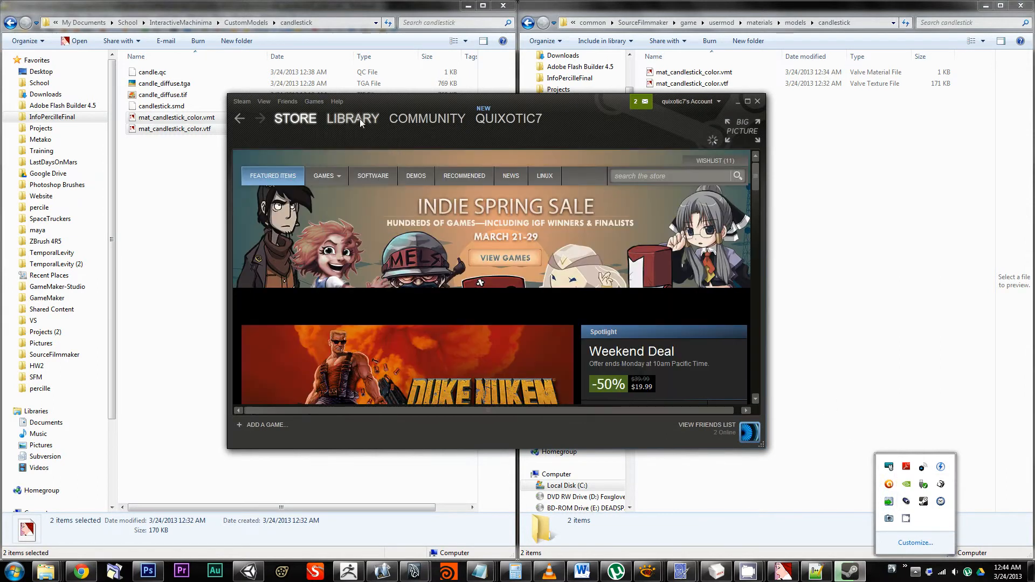
left_click(360, 119)
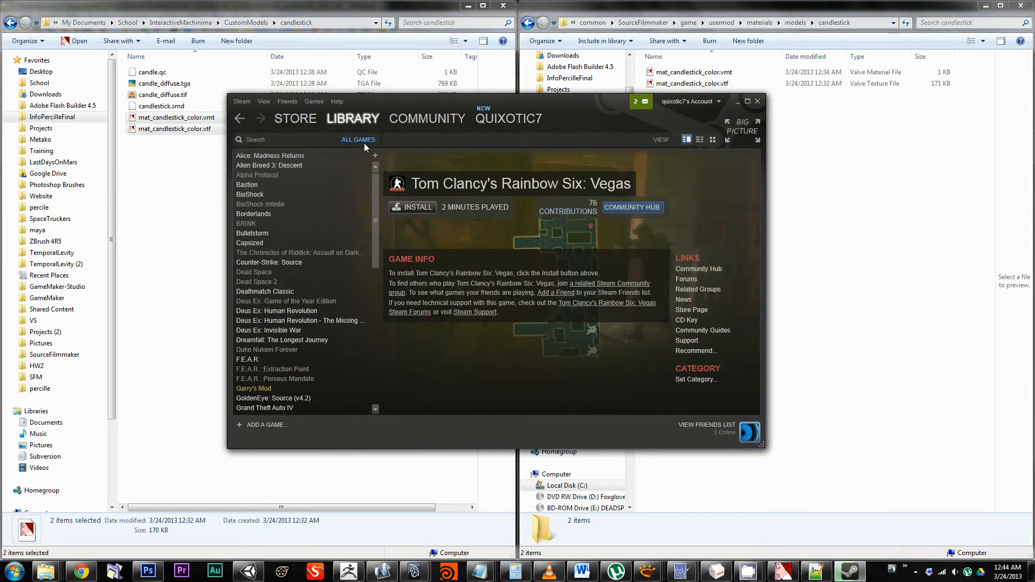
left_click(364, 143)
left_click(370, 169)
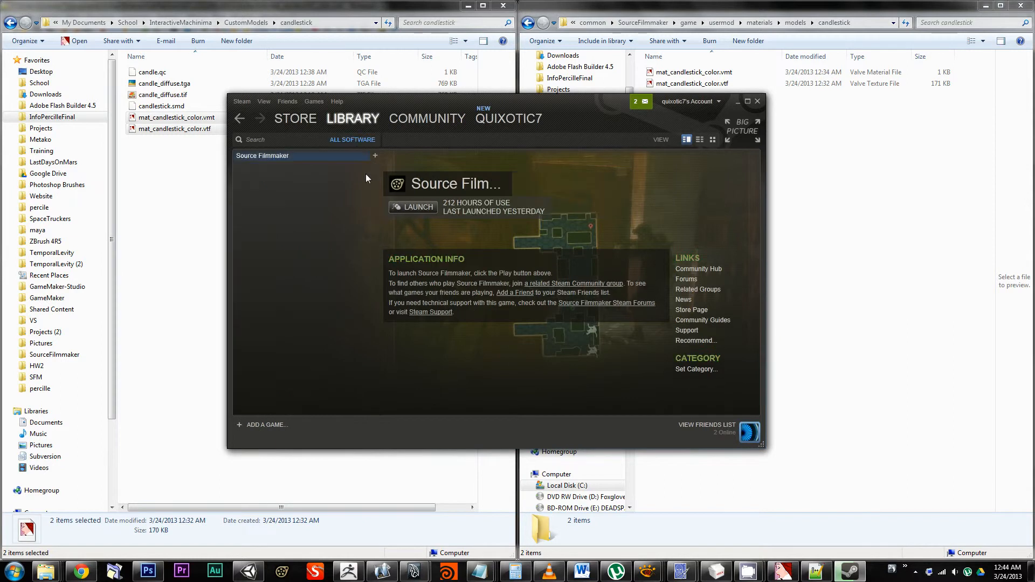
left_click(418, 207)
left_click(452, 288)
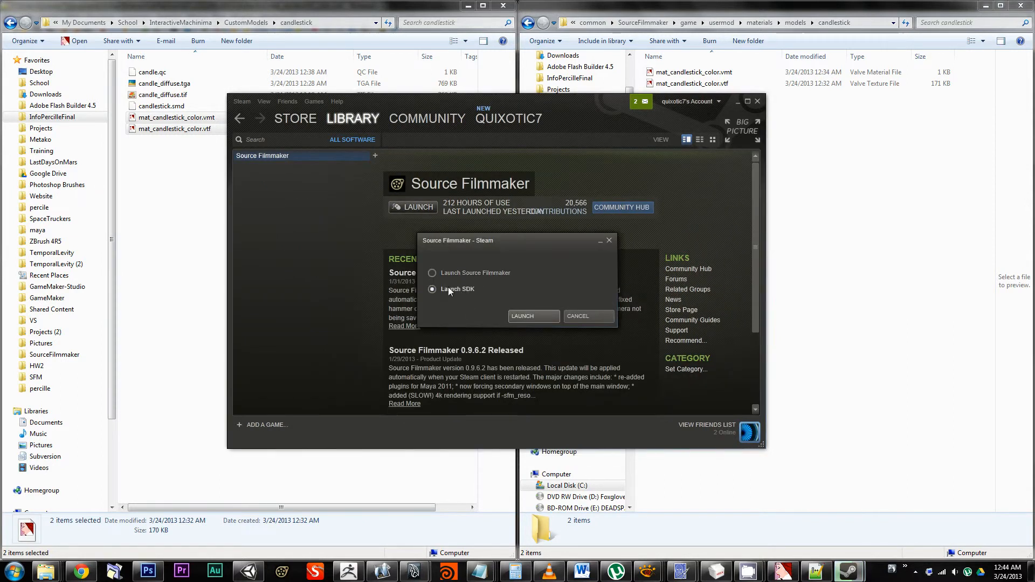
left_click(535, 314)
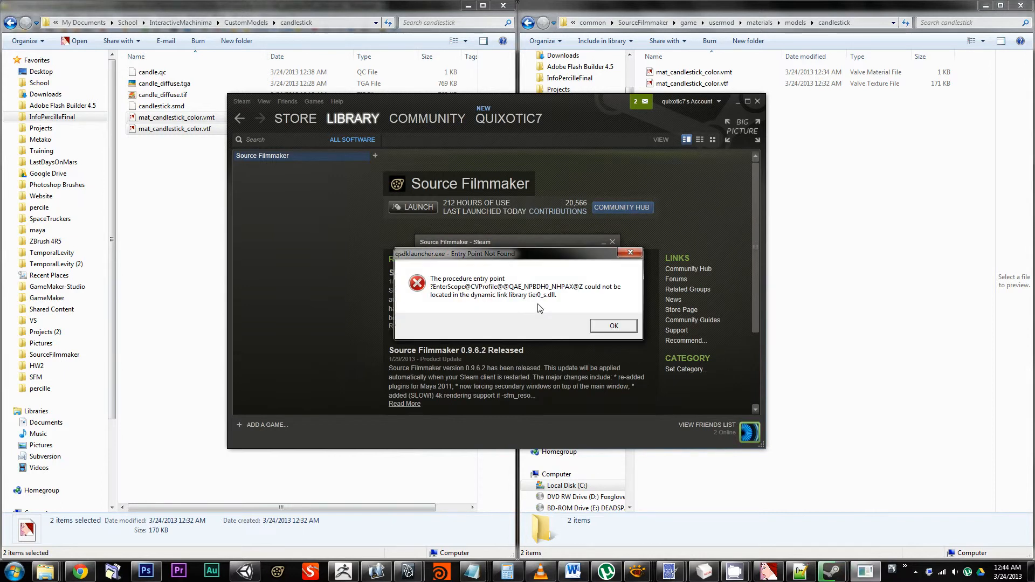
left_click(622, 324)
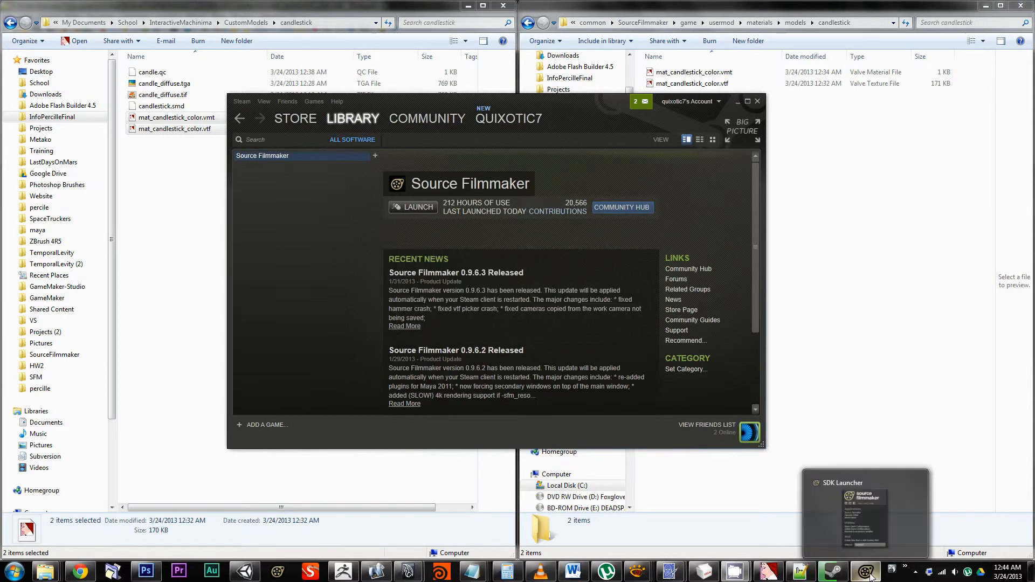
Step: Bring the SDK Launcher forward, start the Model Viewer and reposition its window
left_click(862, 516)
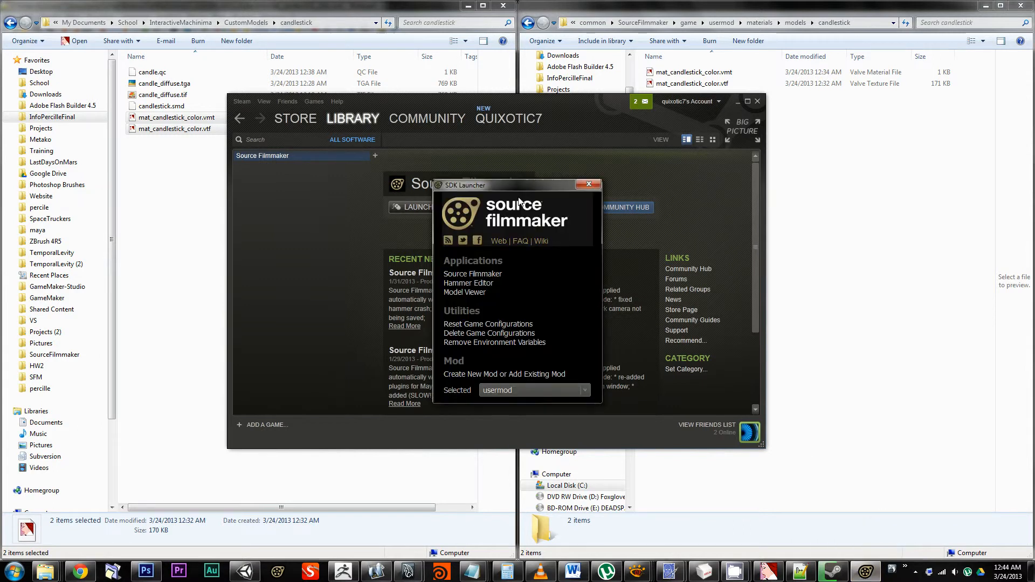
left_click_drag(513, 188, 490, 253)
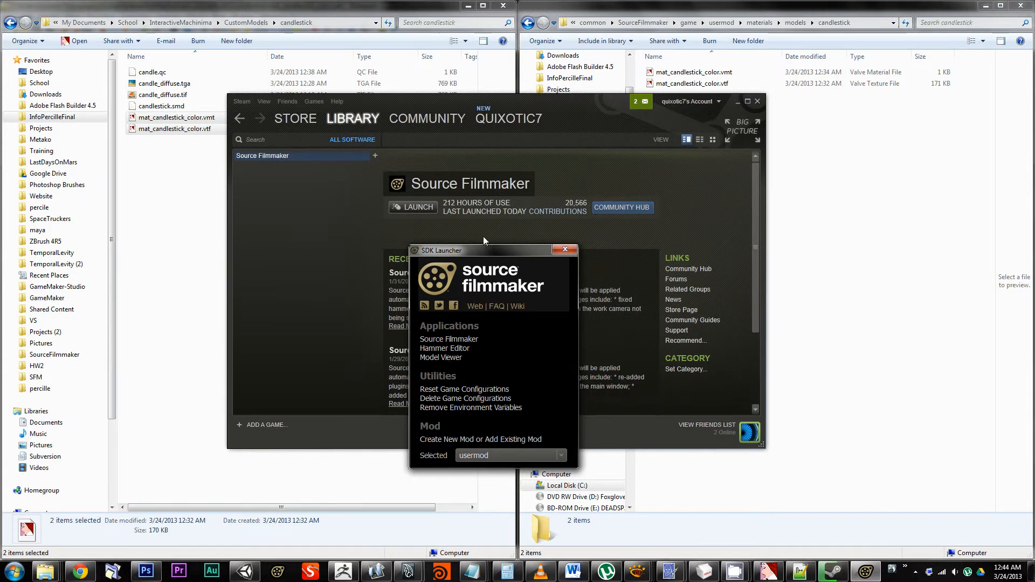
double_click(458, 357)
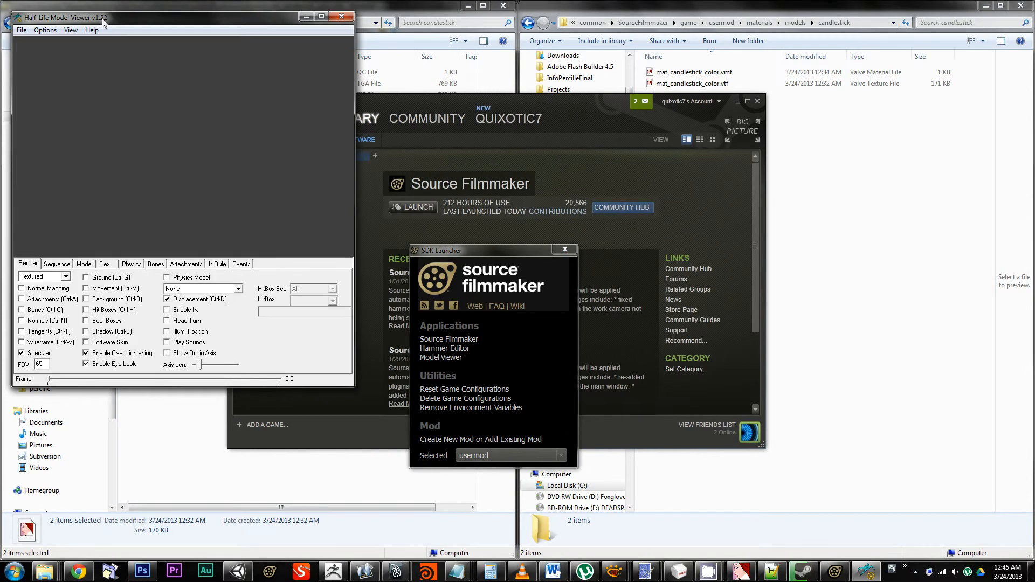
left_click_drag(108, 22, 262, 49)
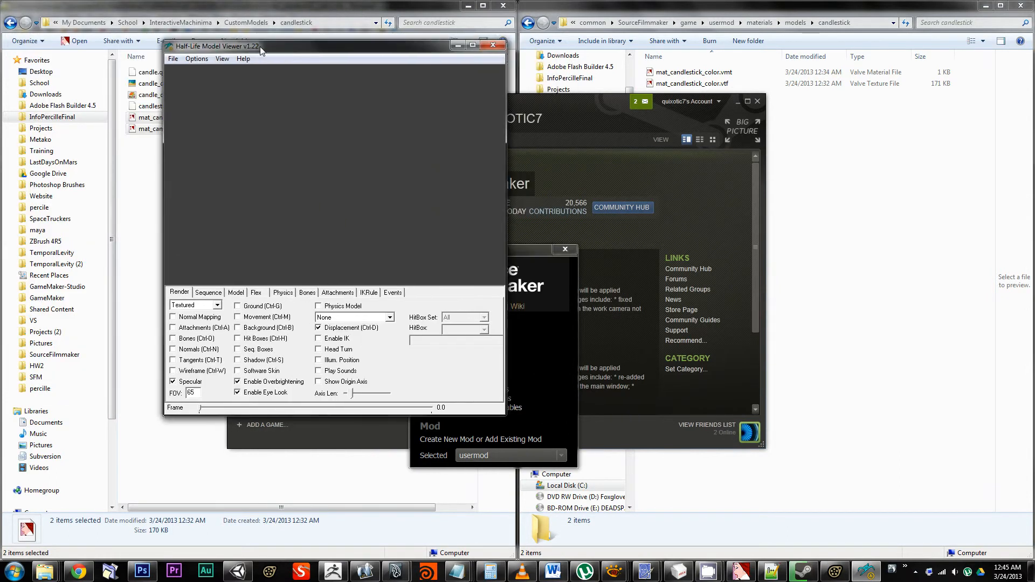
Step: Load candlestick.mdl into the Model Viewer from usermod\models\candlestick, reusing that folder's path copied from Explorer
left_click(173, 58)
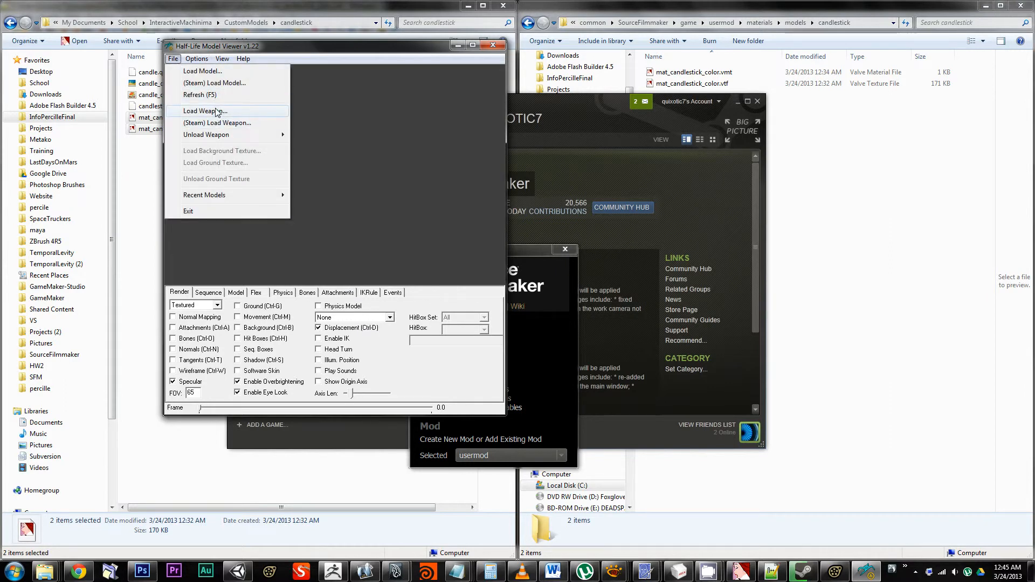
left_click(202, 71)
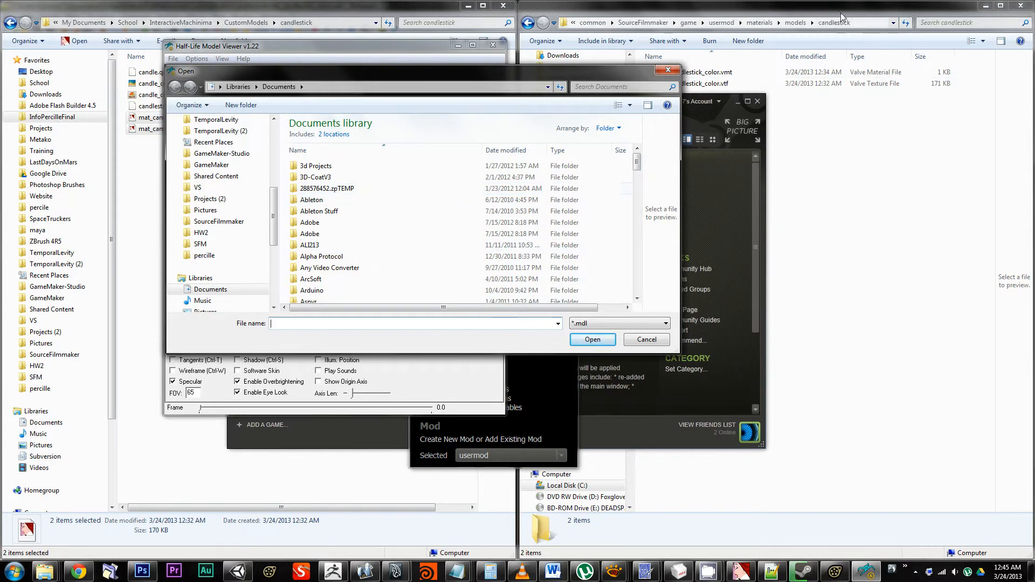
left_click(721, 22)
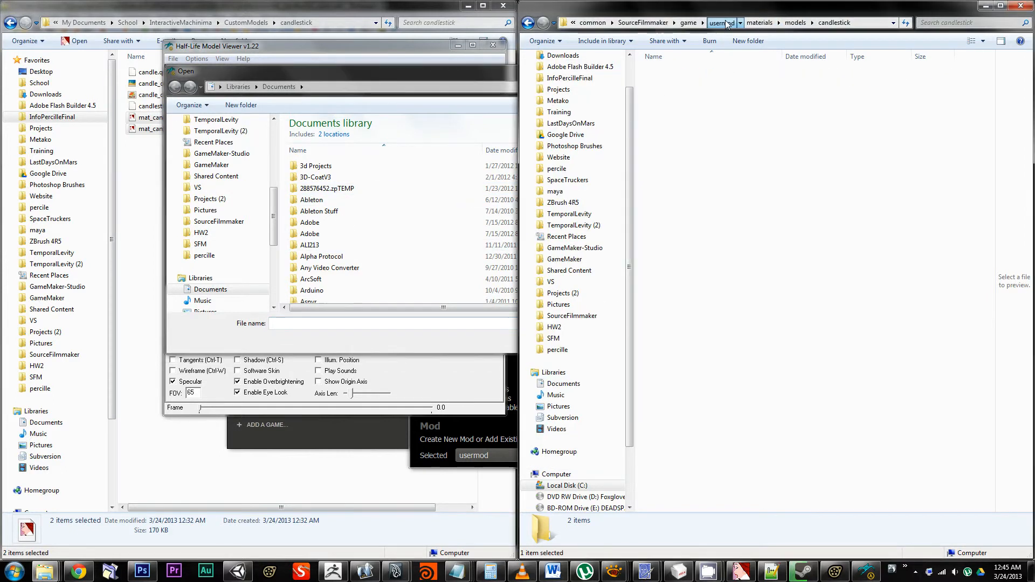
double_click(680, 141)
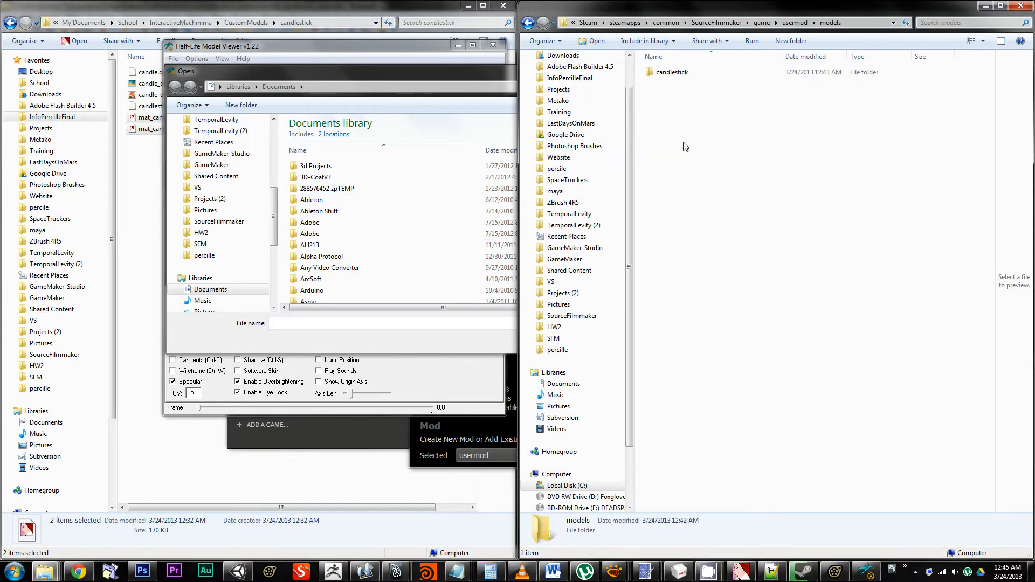
double_click(683, 74)
left_click(870, 22)
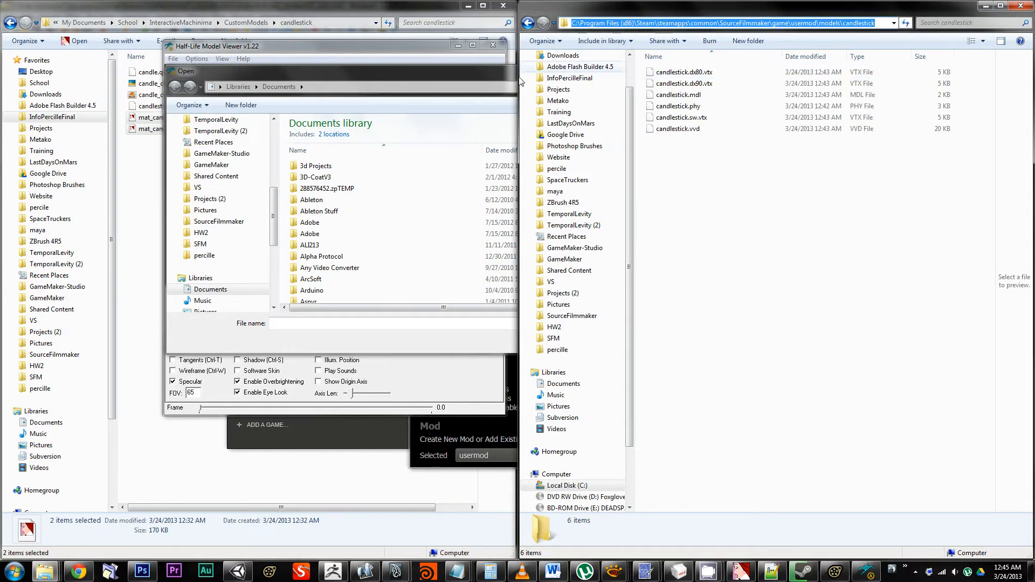
type("C:\\Program Files (x86)\\Steam\\steamapps\\common\\SourceFilmmaker\\game\\usermod\\models\\candlestick")
key("Return")
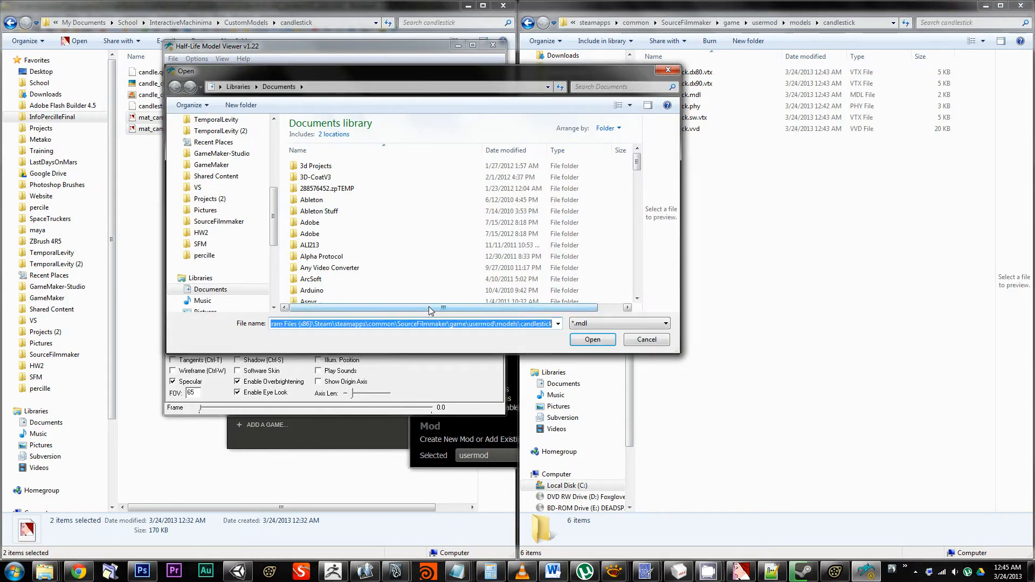
double_click(322, 135)
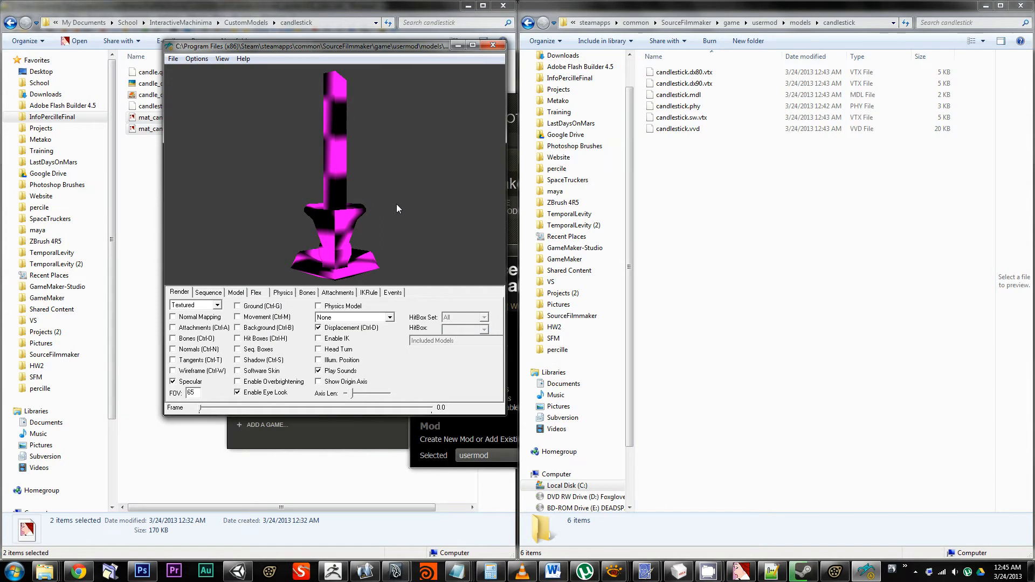
Step: Inspect the loaded candlestick from another angle and review its render, sequence, model, flex, physics, attachment, event and IK rule settings
left_click_drag(396, 203, 318, 227)
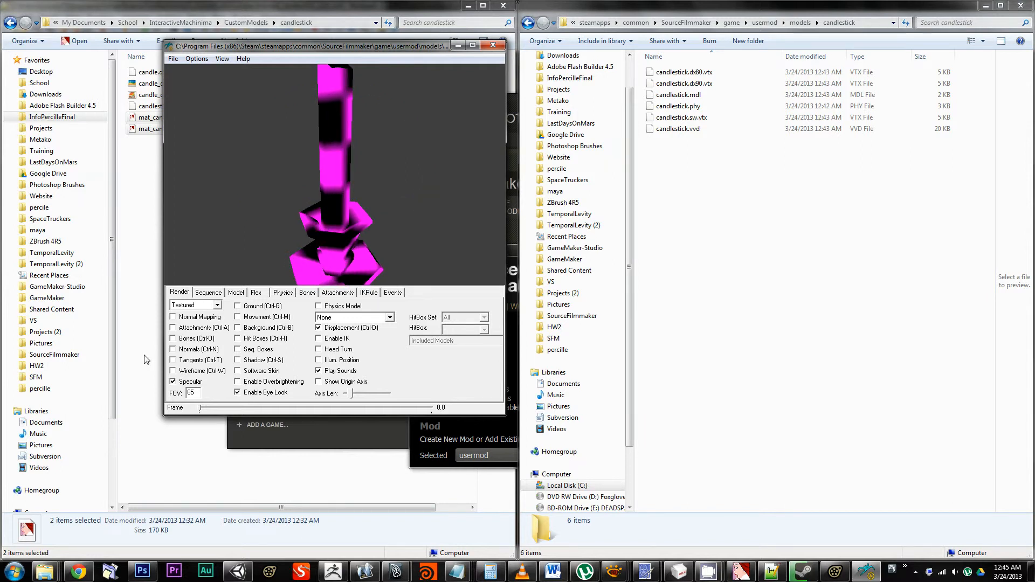
left_click(209, 292)
left_click(236, 293)
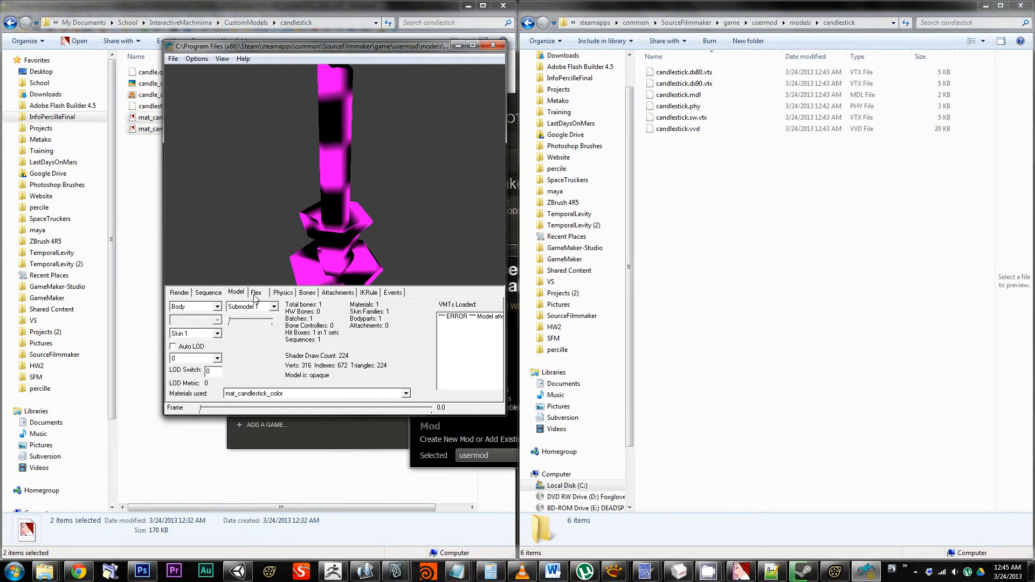
left_click(256, 292)
left_click(283, 293)
left_click(338, 293)
left_click(391, 292)
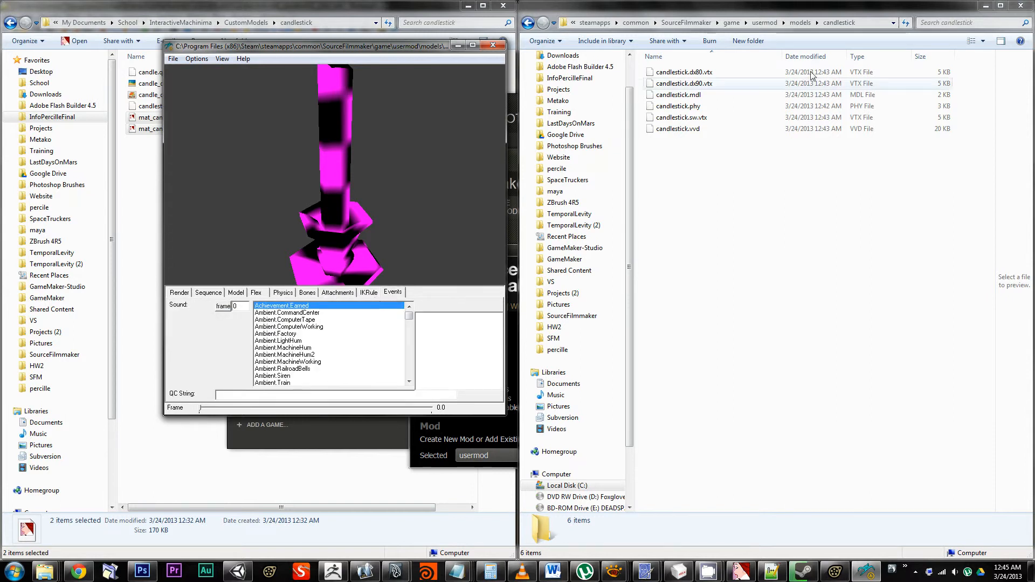
left_click(376, 295)
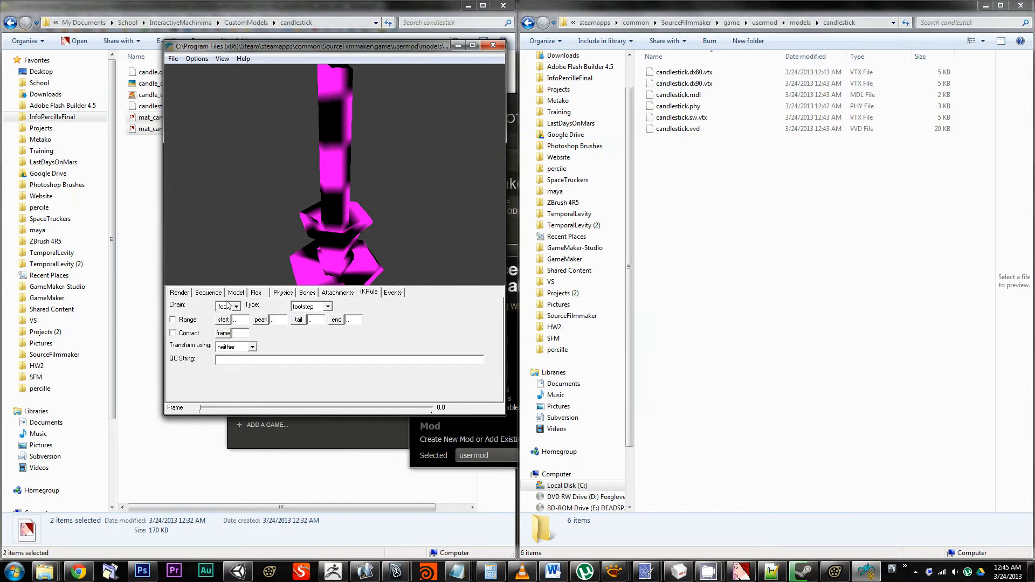
left_click(180, 293)
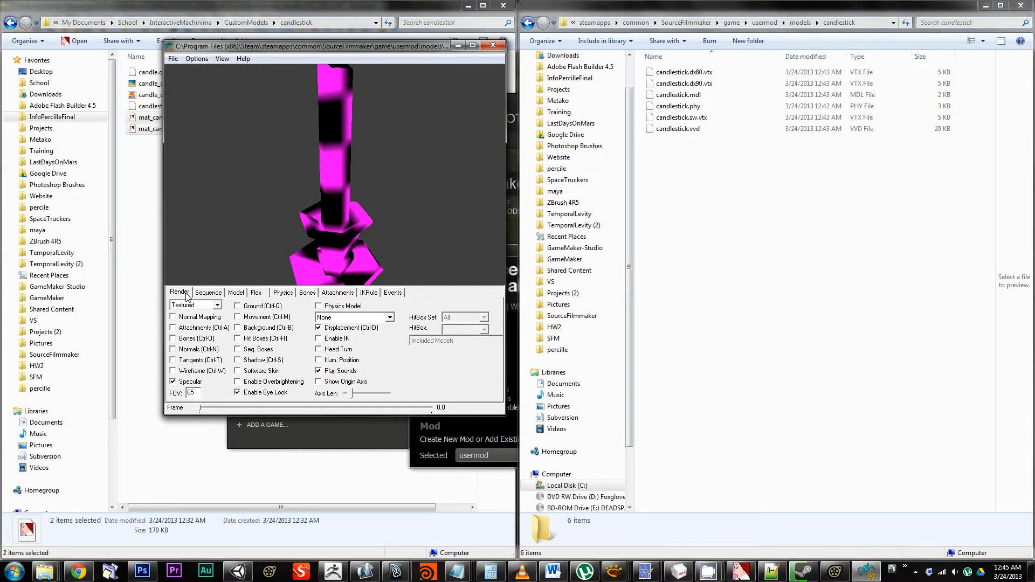
left_click(217, 305)
left_click(217, 306)
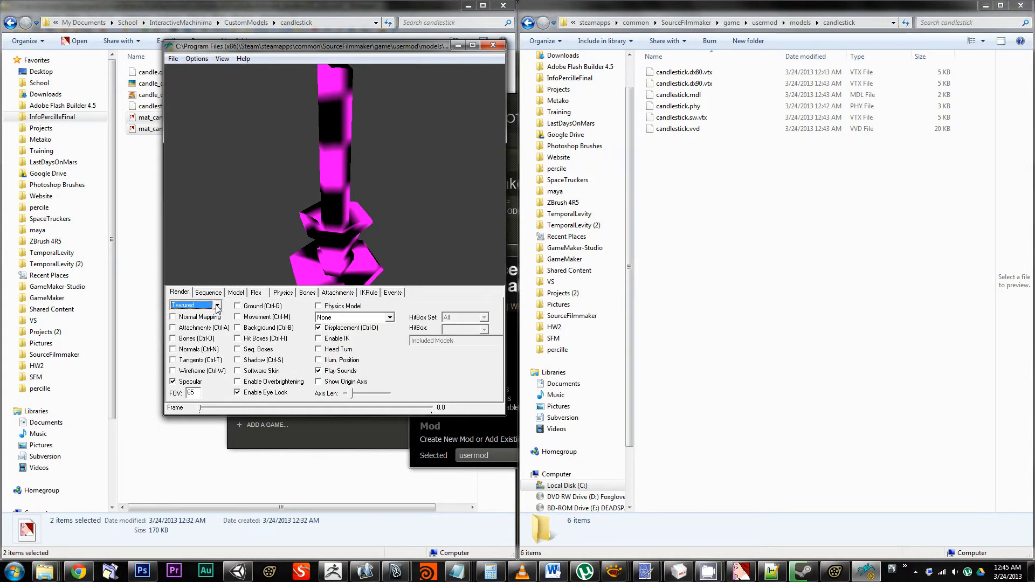
left_click(208, 293)
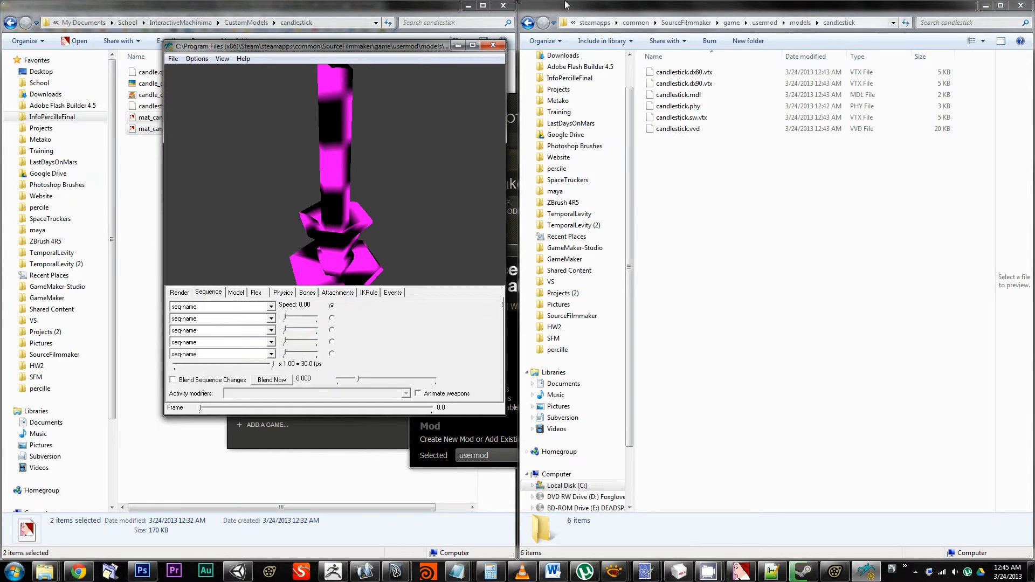
Step: Close the Model Viewer and move the SDK Launcher window aside
left_click(492, 46)
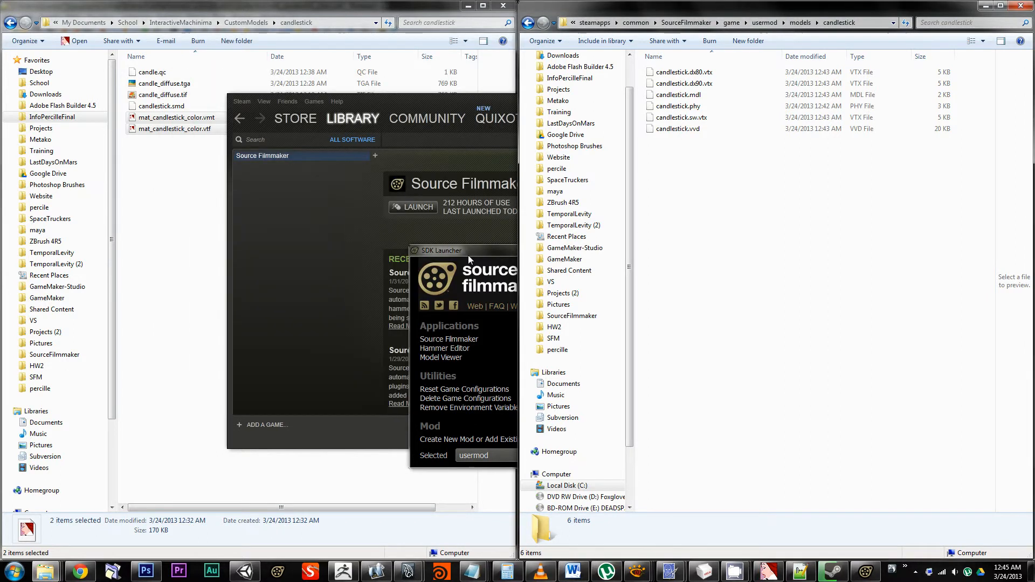
left_click_drag(468, 255, 408, 234)
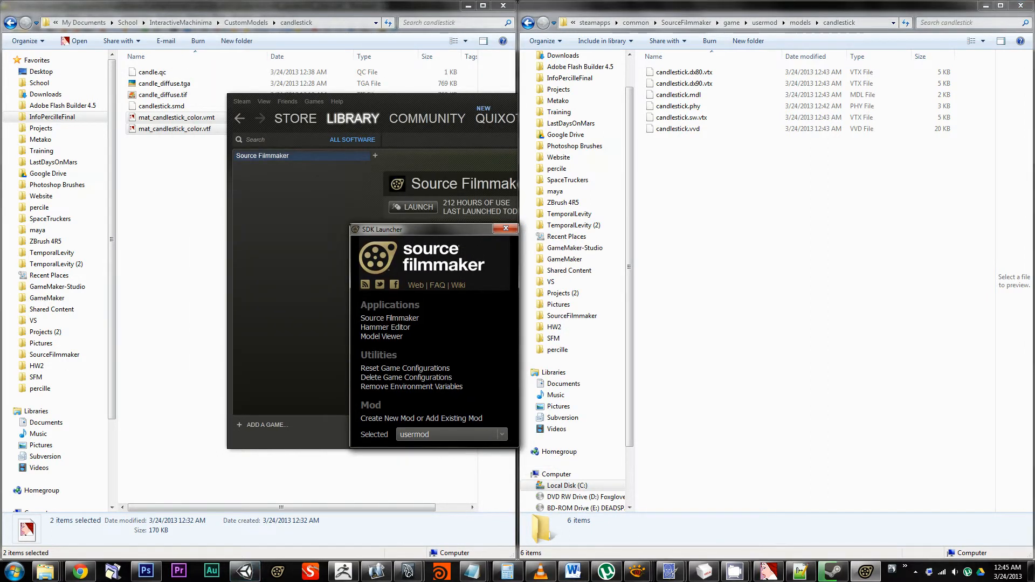
left_click(677, 511)
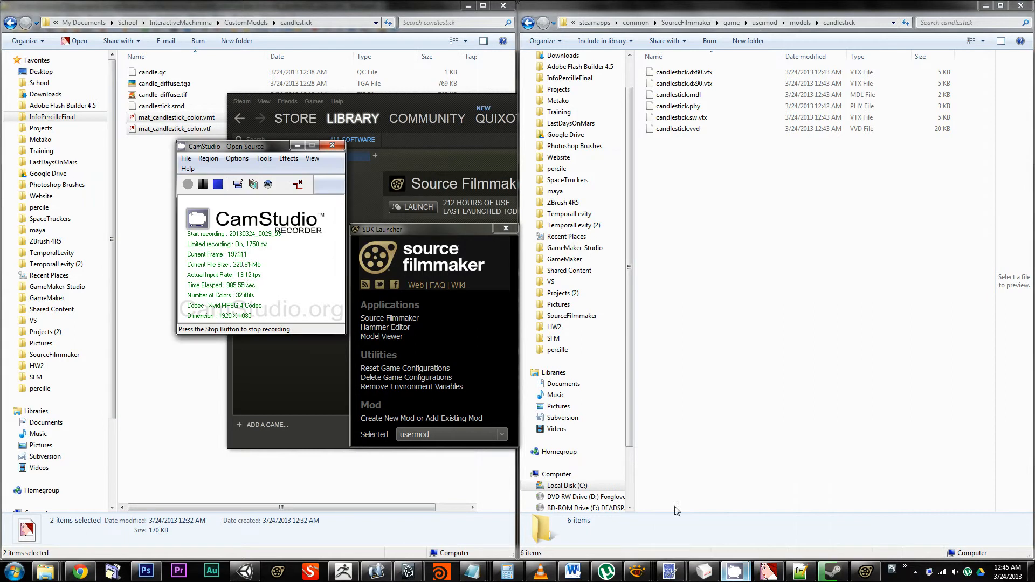
left_click(203, 190)
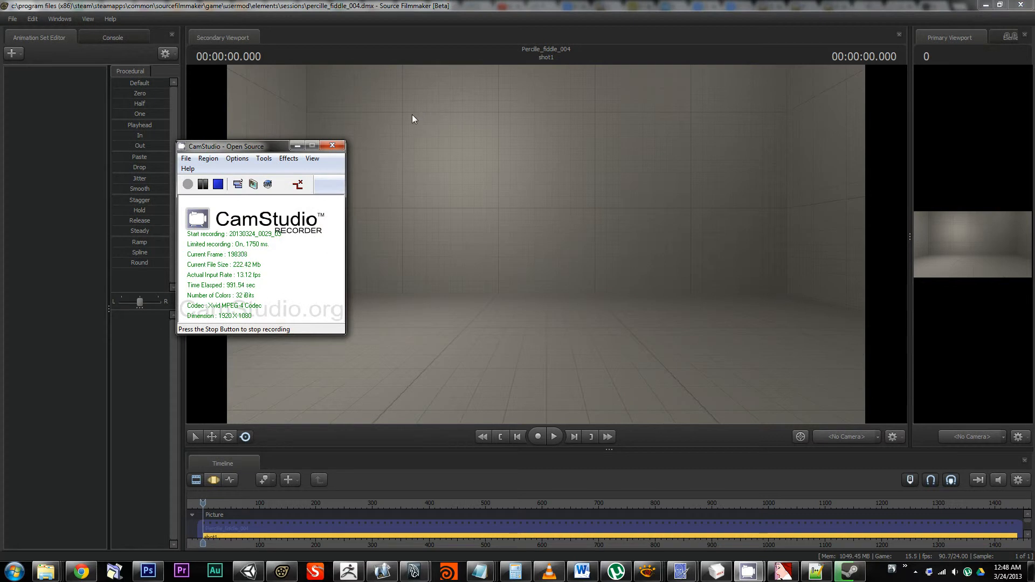
Step: Preview candlestick.mdl in Source Filmmaker's new-model picker, trying the tf_movies and usermod mod filters, and cancel without adding it
left_click(18, 55)
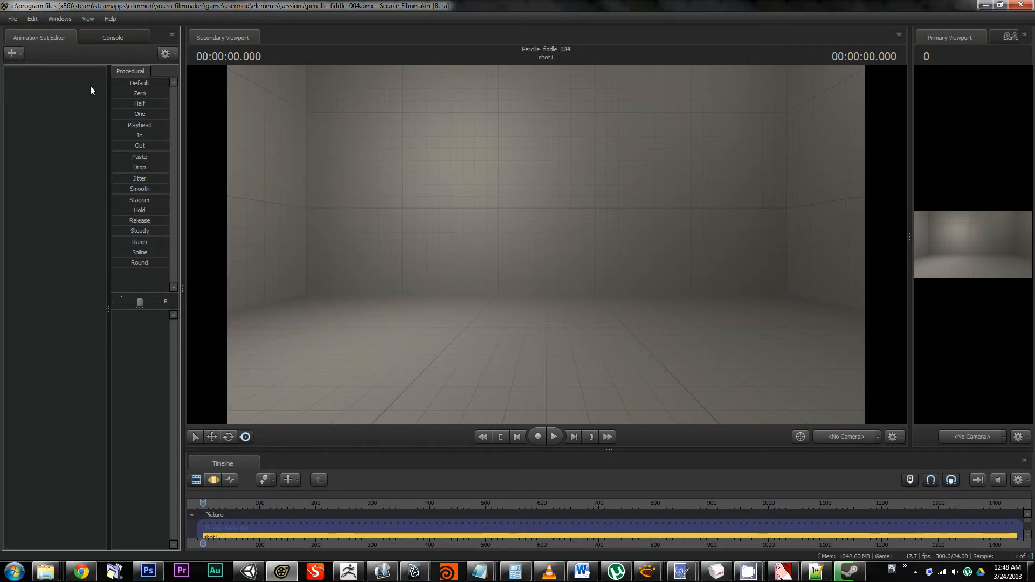
left_click(89, 85)
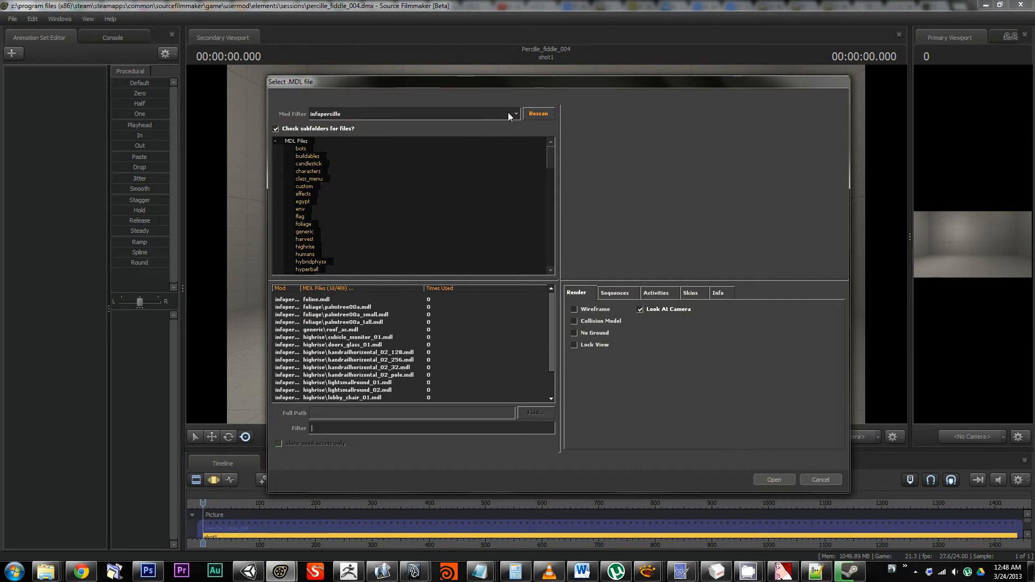
left_click(514, 114)
left_click(407, 140)
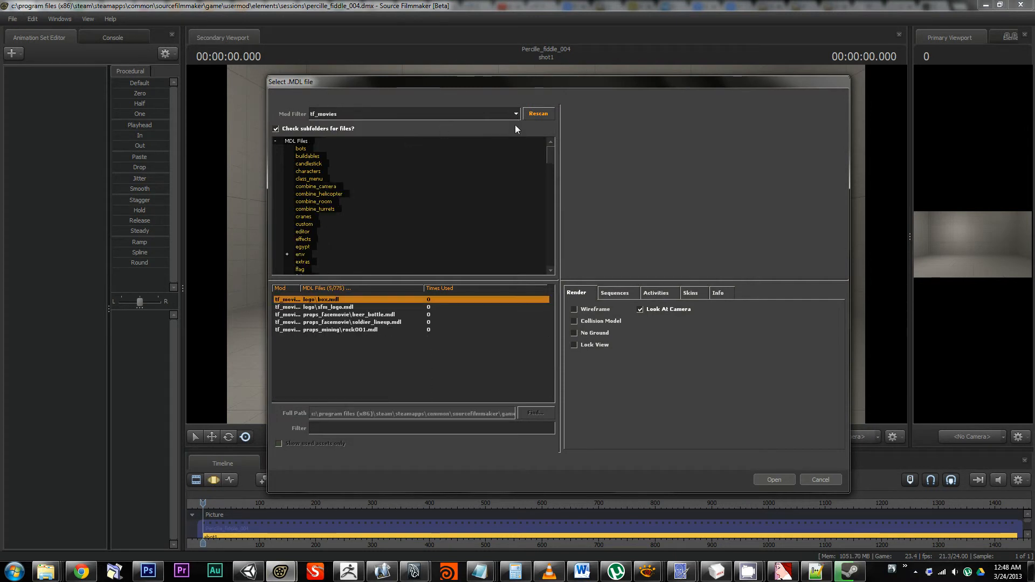
left_click(510, 114)
left_click(341, 133)
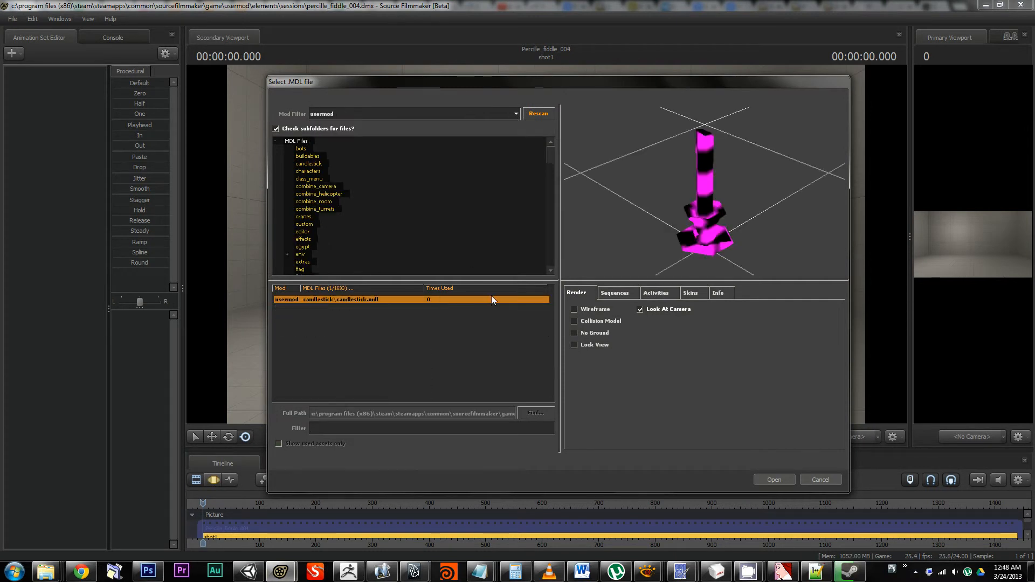
left_click(332, 299)
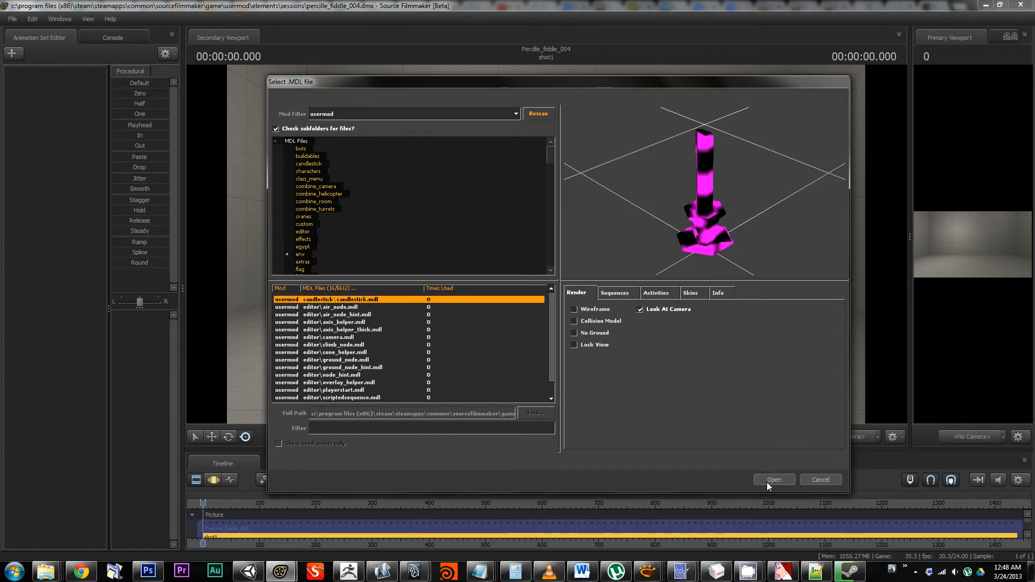
left_click(827, 477)
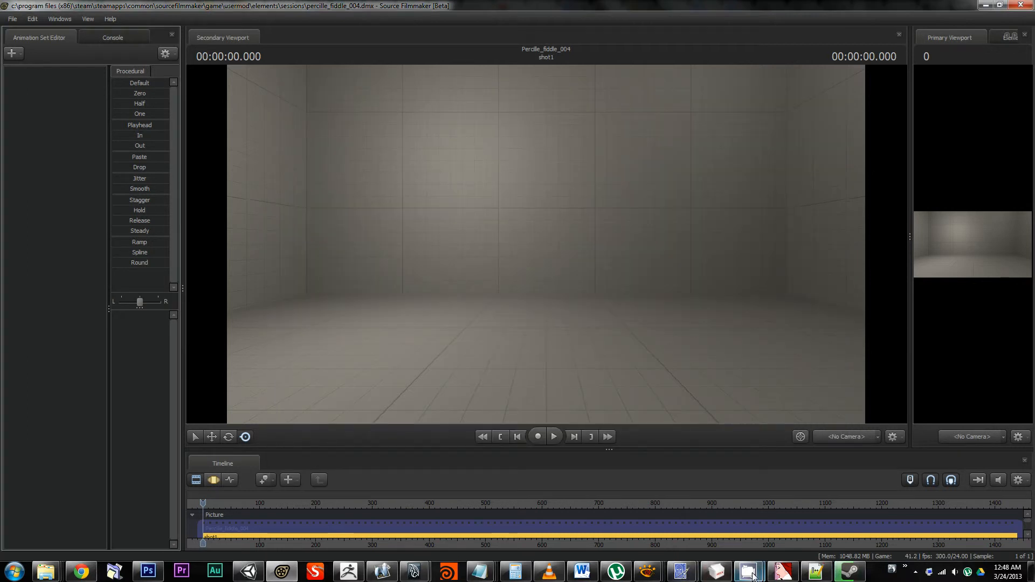
mouse_move(753, 576)
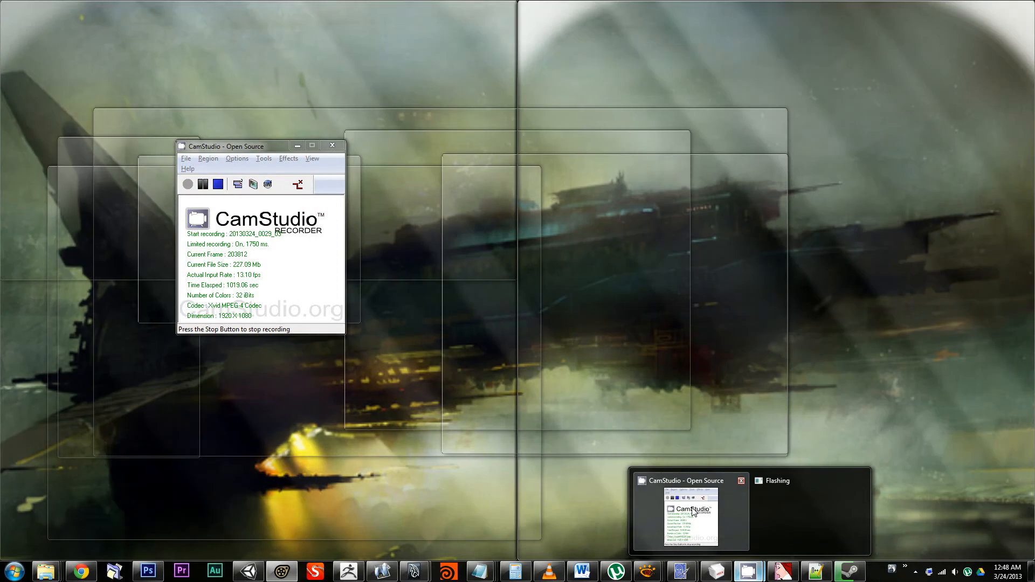
left_click(694, 512)
left_click(202, 184)
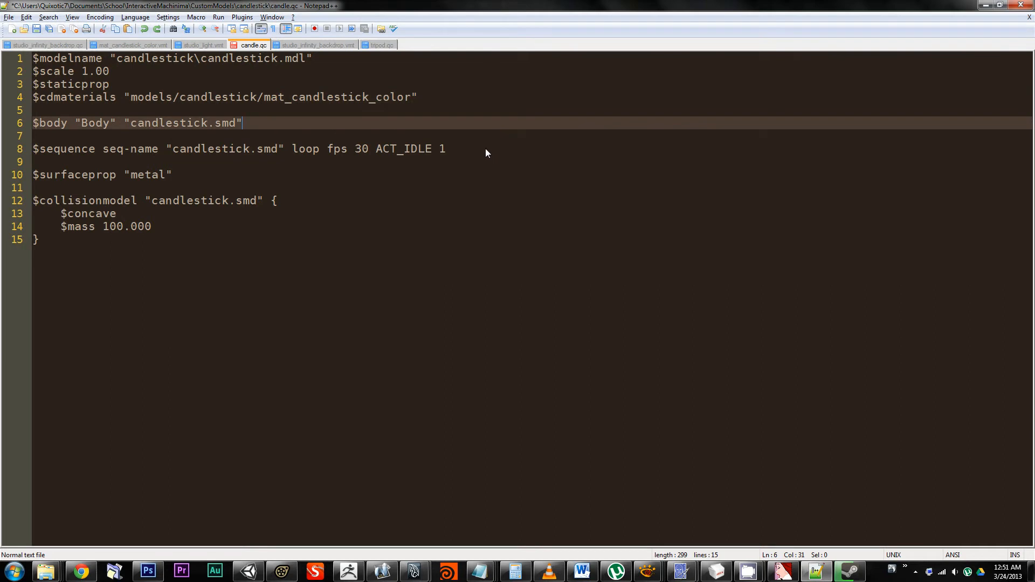
Step: Change the $cdmaterials path in candle.qc to "models\candlestick\" and save the file
left_click(251, 97)
key("ctrl+s")
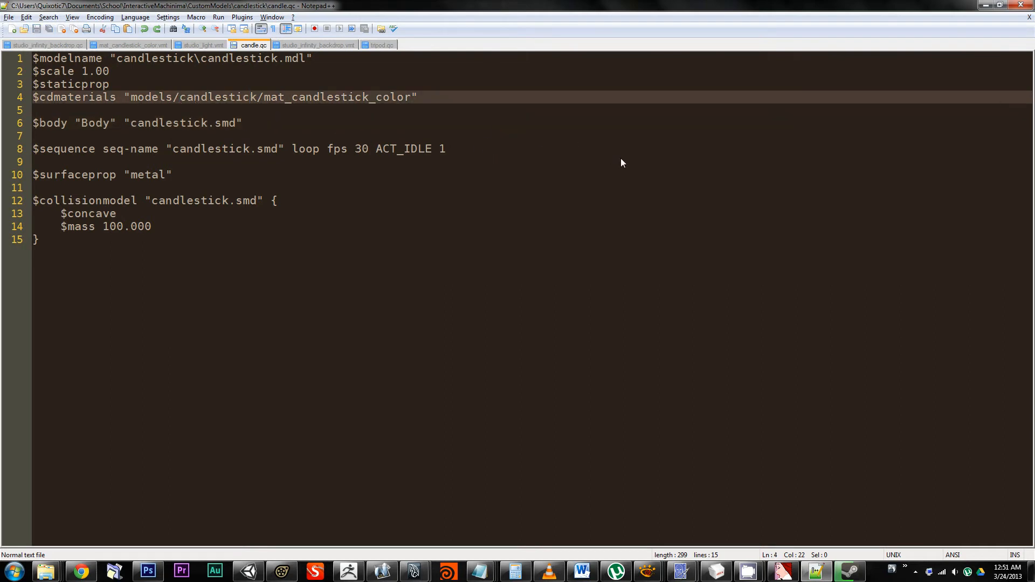
key("BackSpace")
type("\\")
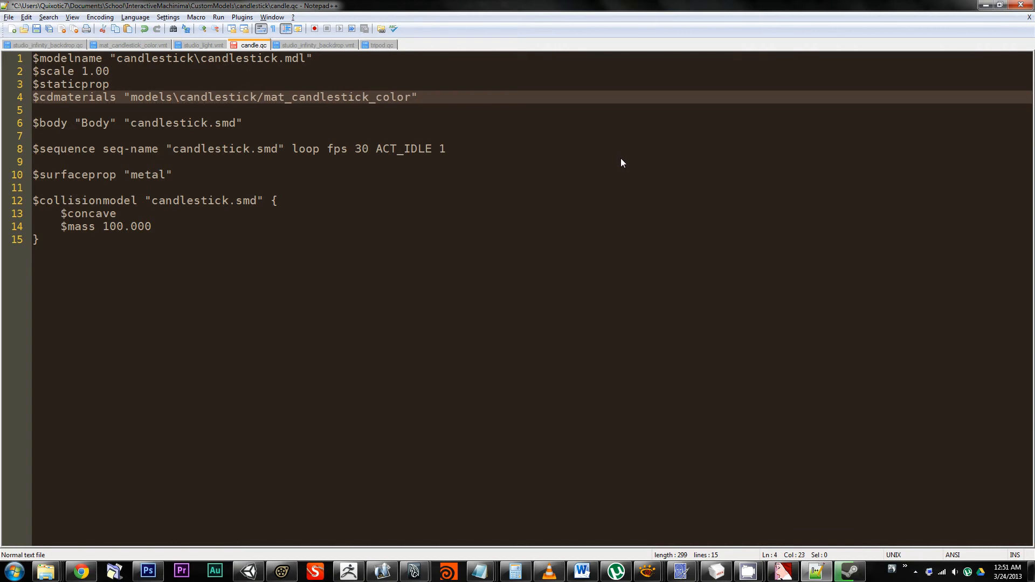
key("BackSpace")
type("\\")
key("ctrl+shift+Right")
key("Delete")
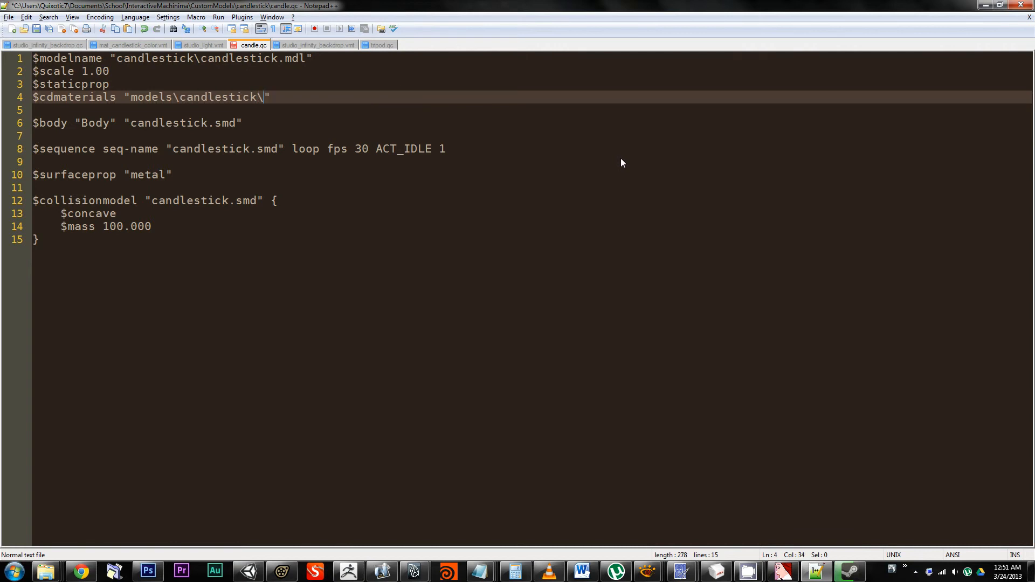
key("ctrl+s")
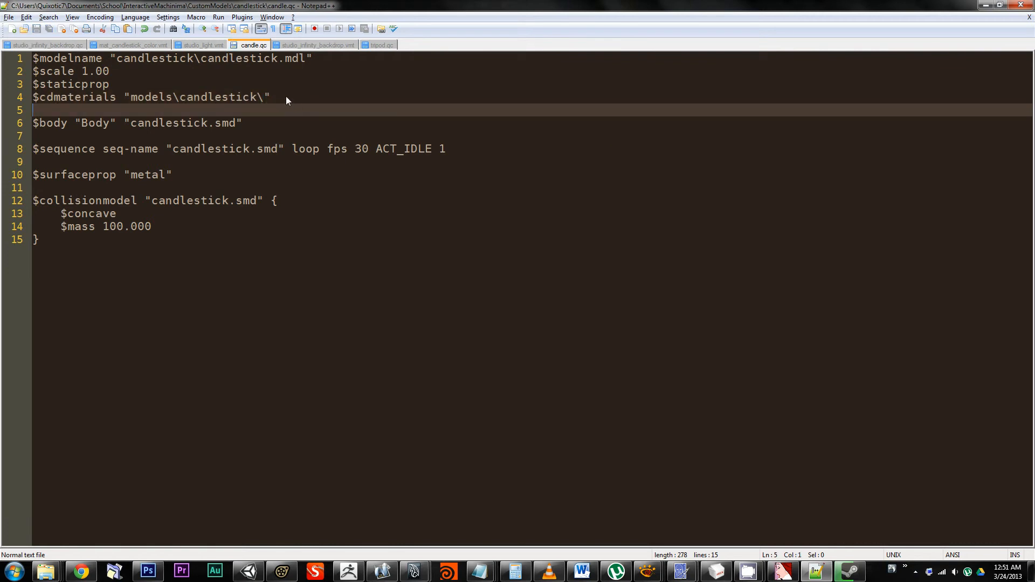
Step: Review the models and candlestick parts of the $cdmaterials path in candle.qc
double_click(199, 99)
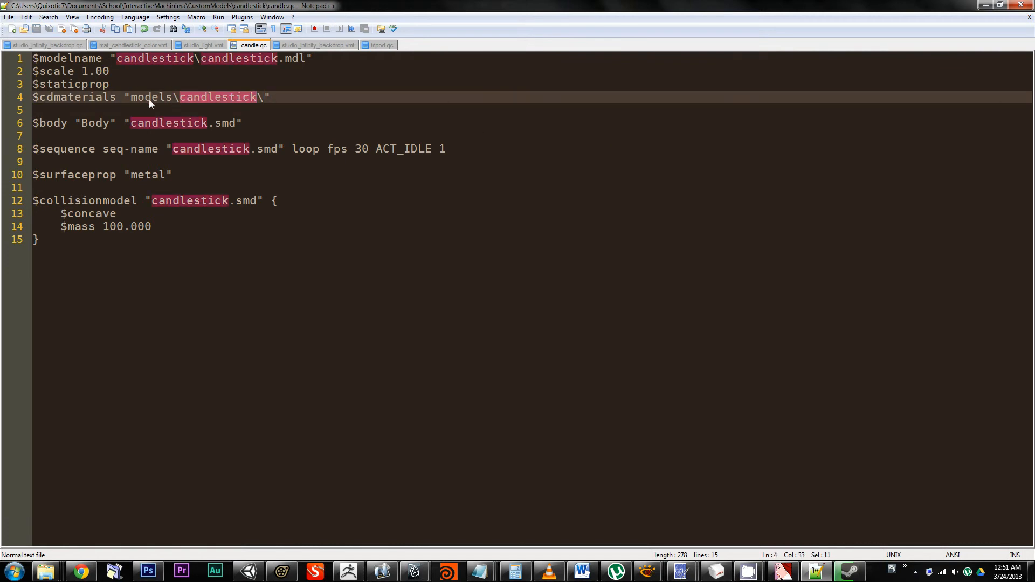
left_click(153, 102)
left_click(224, 98)
double_click(223, 98)
double_click(254, 98)
Step: Check the mat_candlestick_color .vmt and .vtf files in usermod\materials\models\candlestick against the $cdmaterials path, then return to the full-size candle.qc
left_click(46, 571)
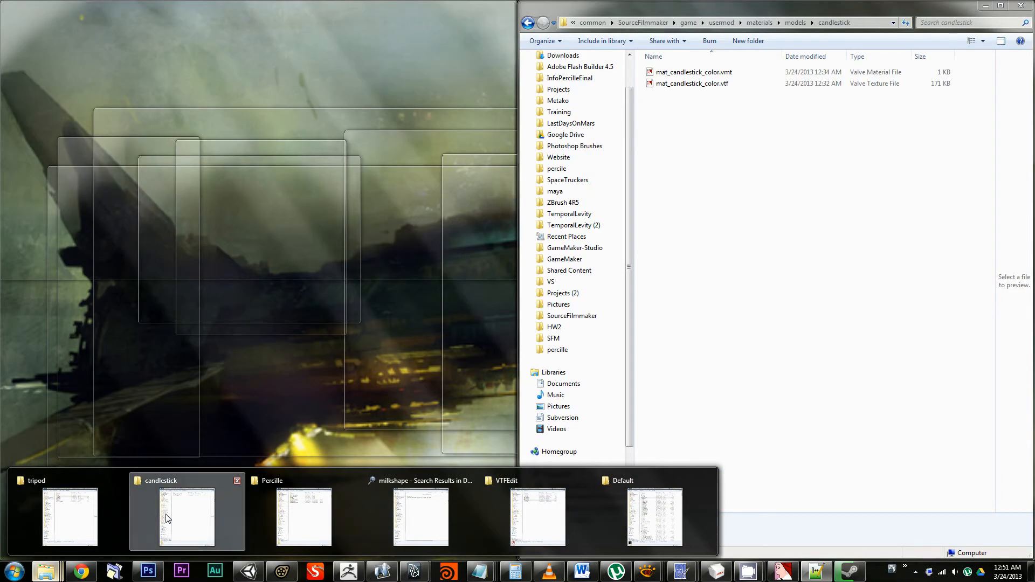
left_click(173, 513)
left_click(760, 22)
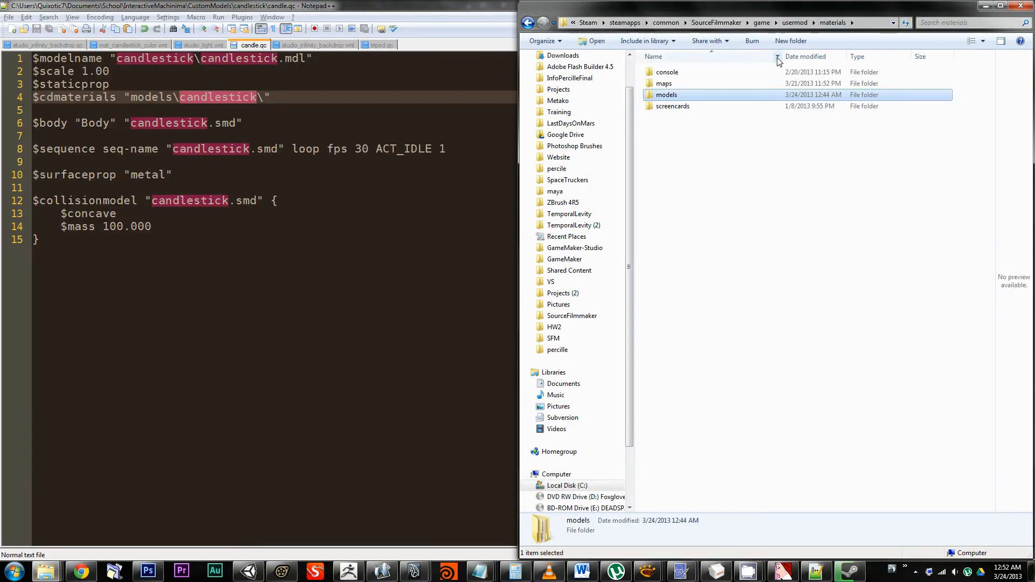
double_click(677, 95)
double_click(671, 72)
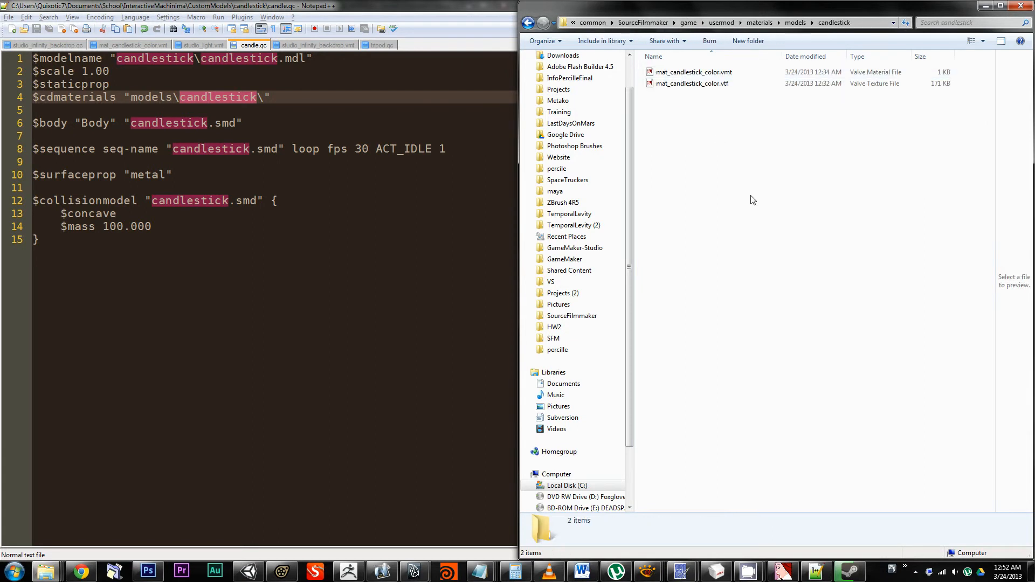
left_click(689, 73)
left_click(699, 83, "ctrl")
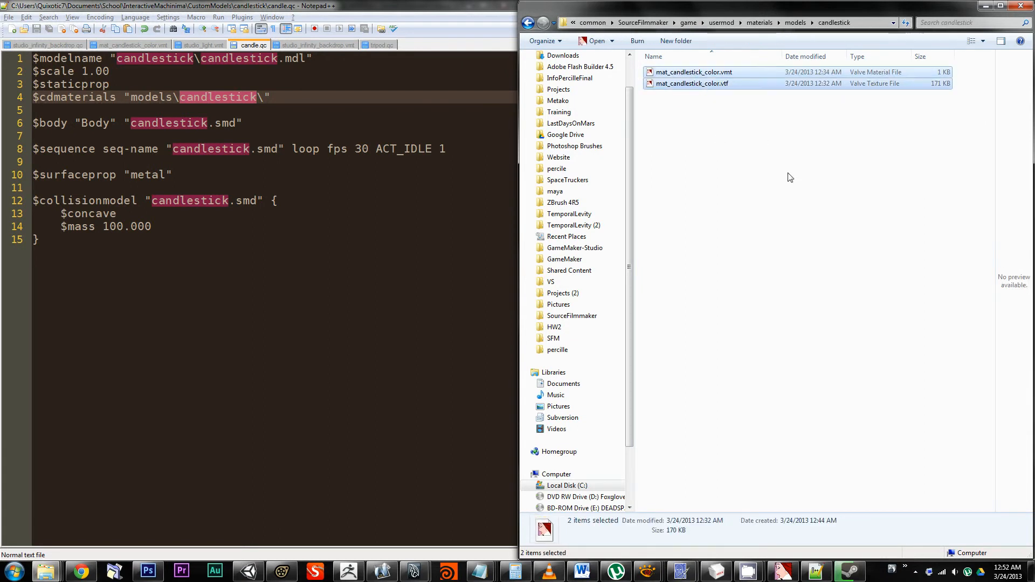
left_click(790, 179)
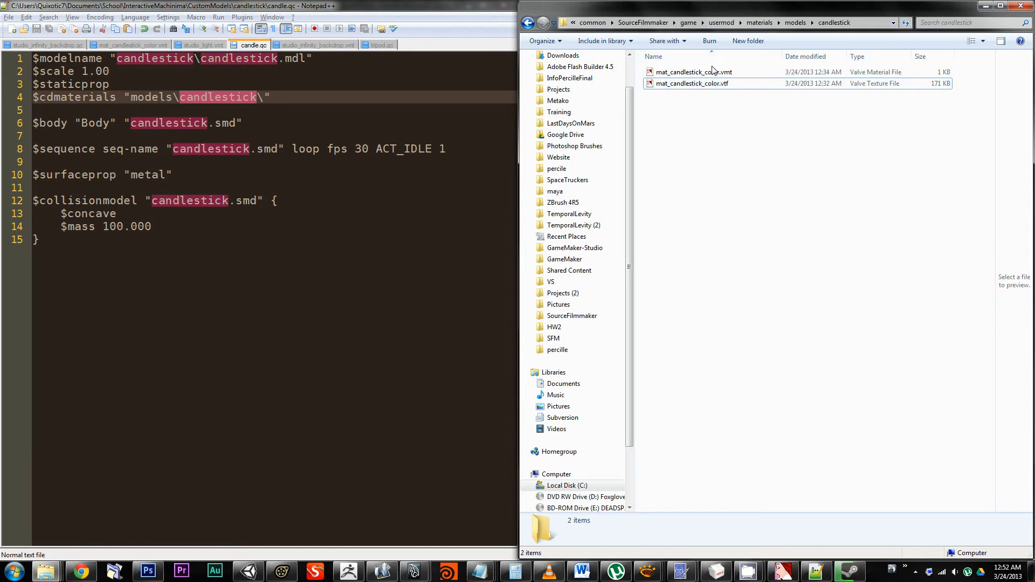
left_click(682, 86)
left_click(808, 200)
left_click(308, 413)
key("super+Up")
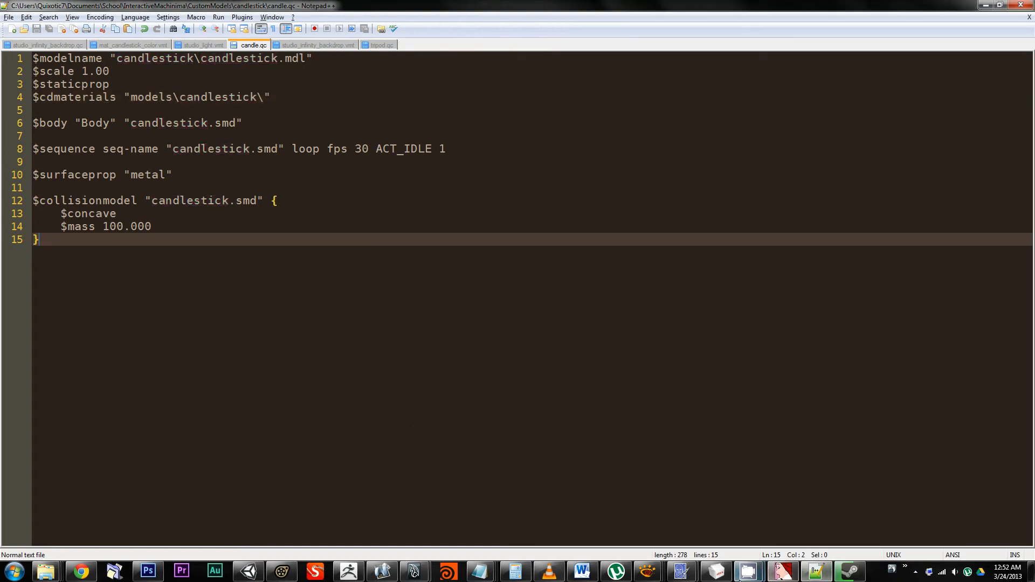
Step: Start GUIStudioMDL from its shortcut in the CustomModels\software folder
mouse_move(711, 576)
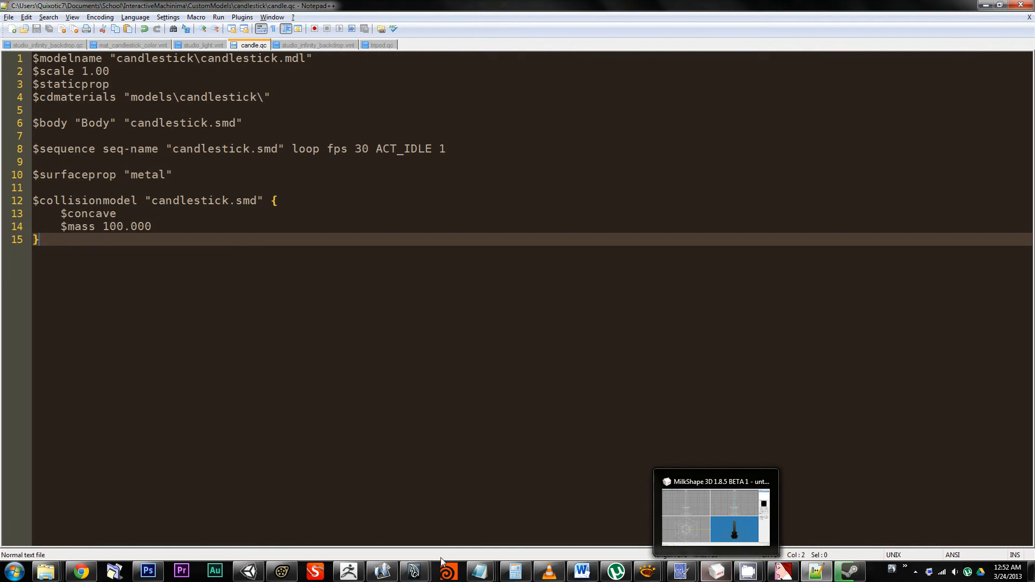
mouse_move(49, 562)
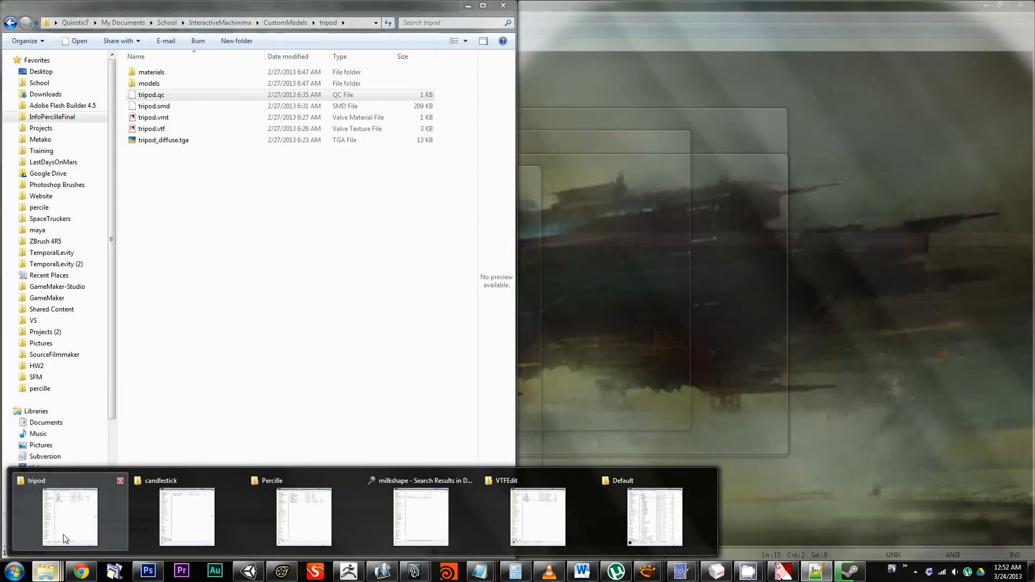
left_click(67, 517)
left_click(278, 22)
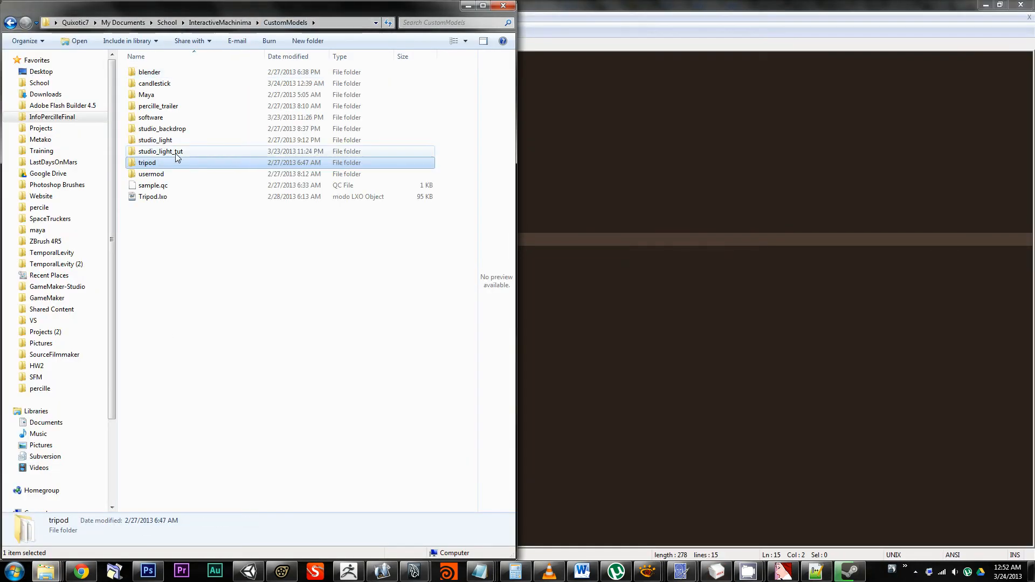
double_click(168, 117)
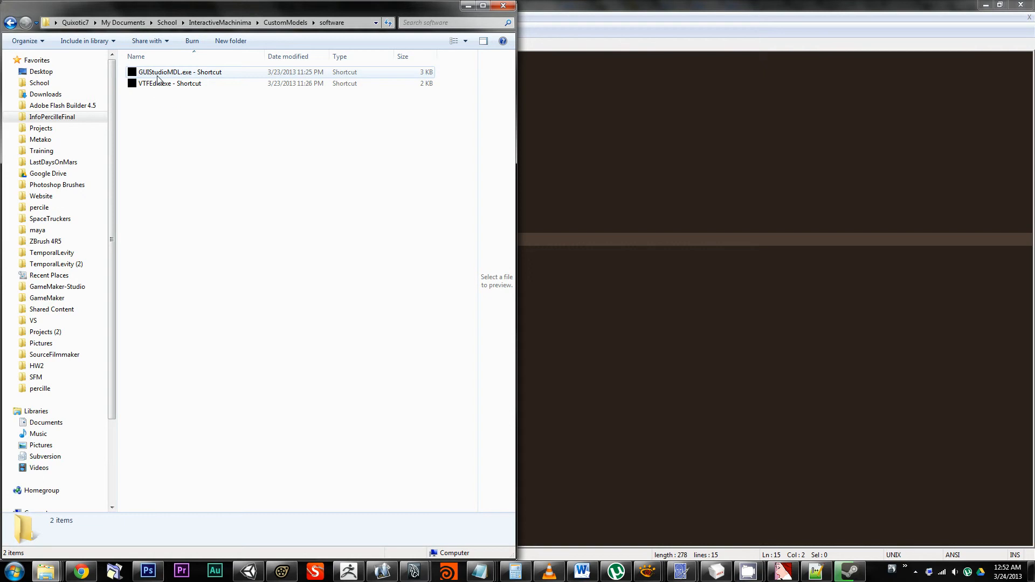
double_click(161, 72)
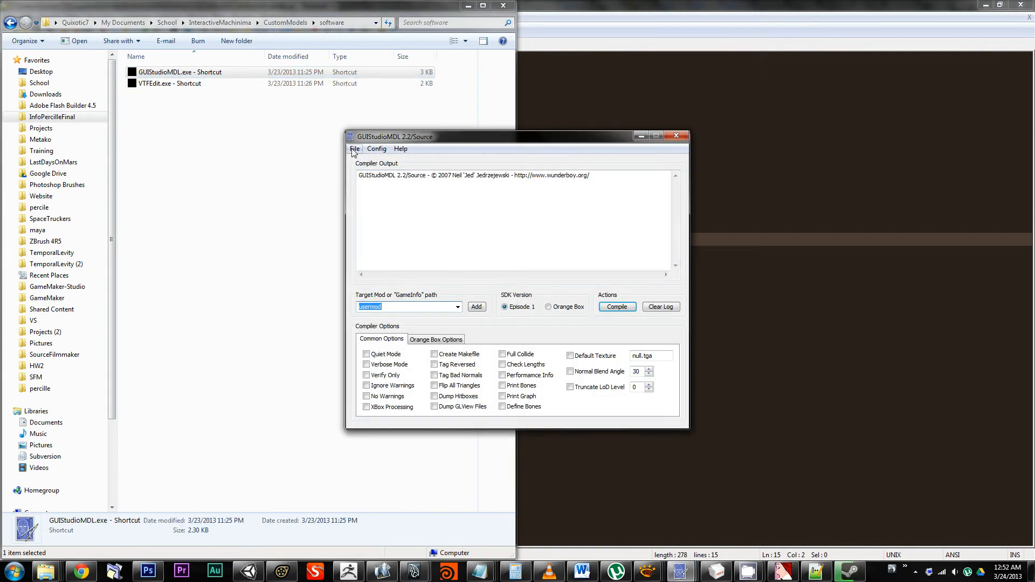
Step: Load candle.qc from the candlestick folder into GUIStudioMDL and compile it for usermod
left_click(354, 148)
left_click(372, 160)
left_click(454, 238)
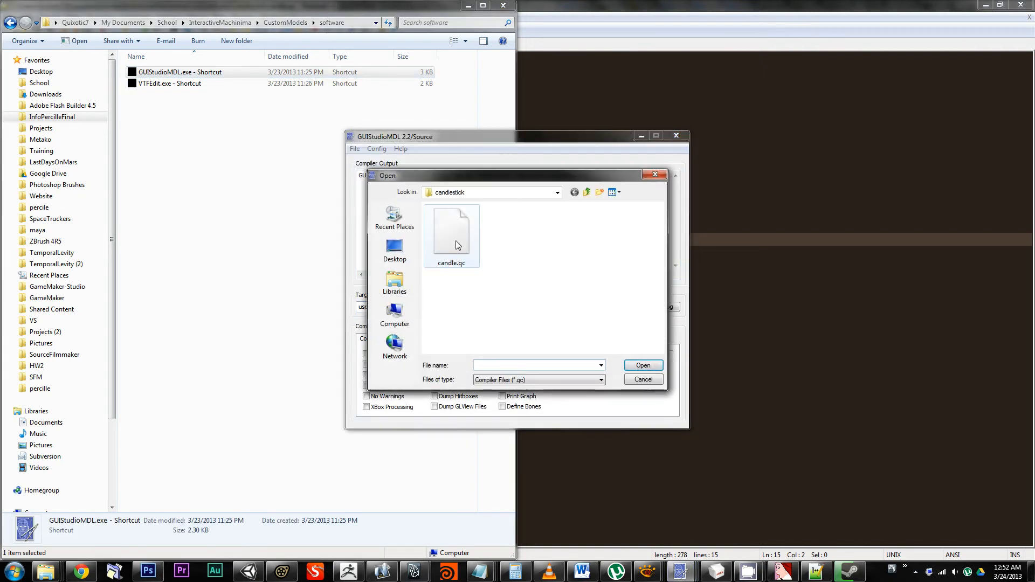
double_click(458, 235)
left_click(626, 312)
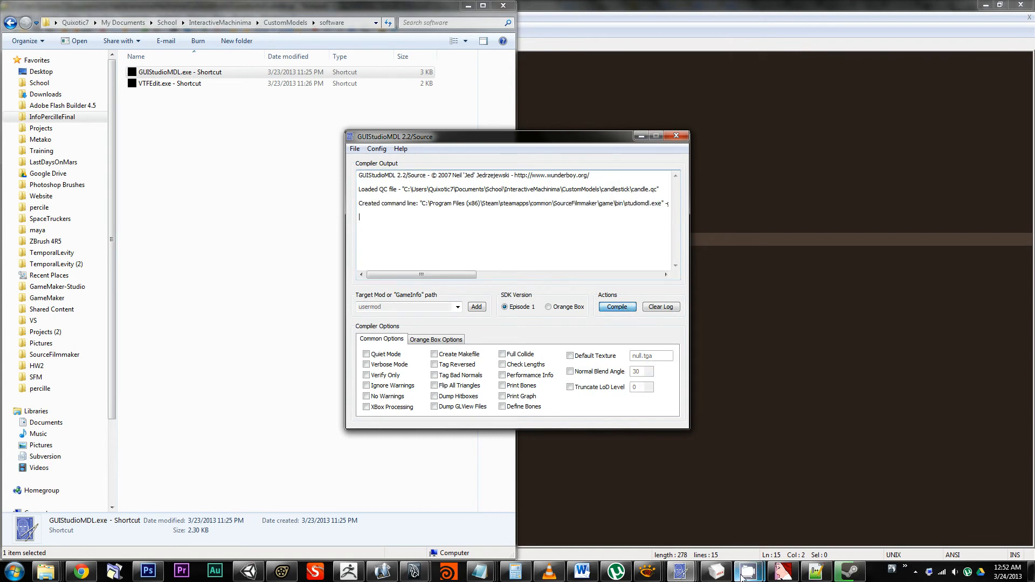
mouse_move(742, 578)
left_click(687, 517)
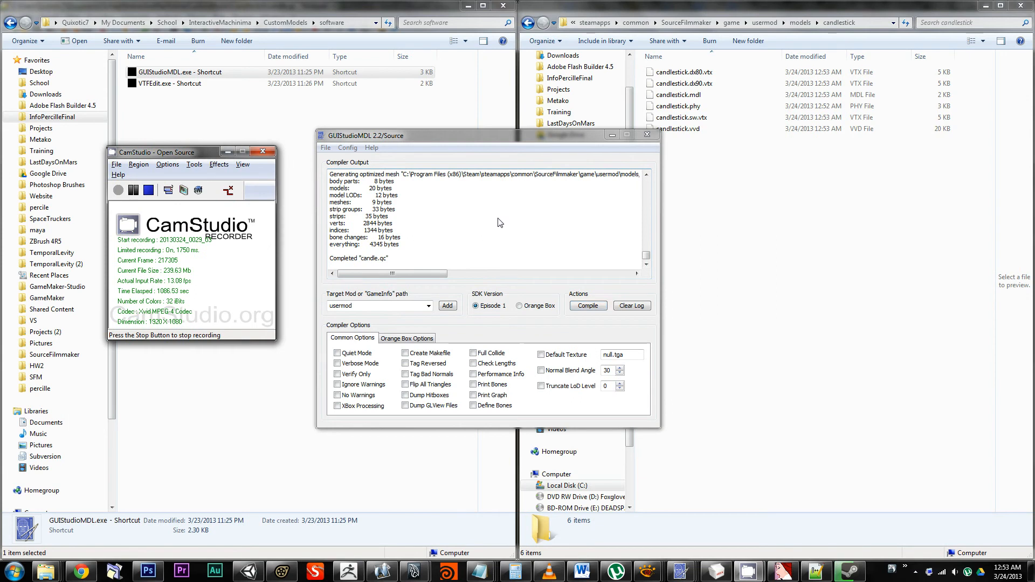
left_click(499, 222)
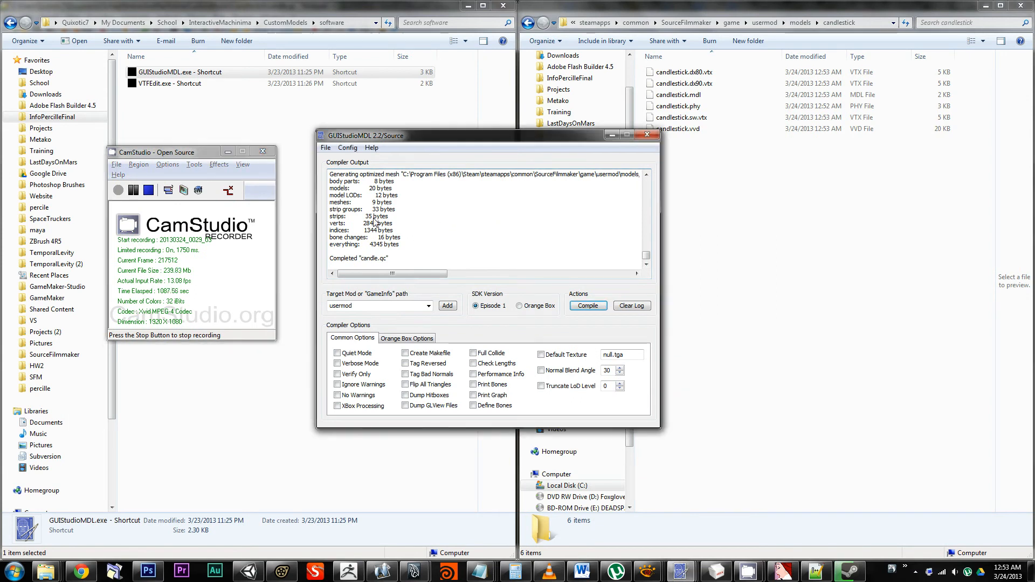
Step: Try to launch Source Filmmaker from its Steam library page and dismiss the resulting dialogs
left_click(849, 572)
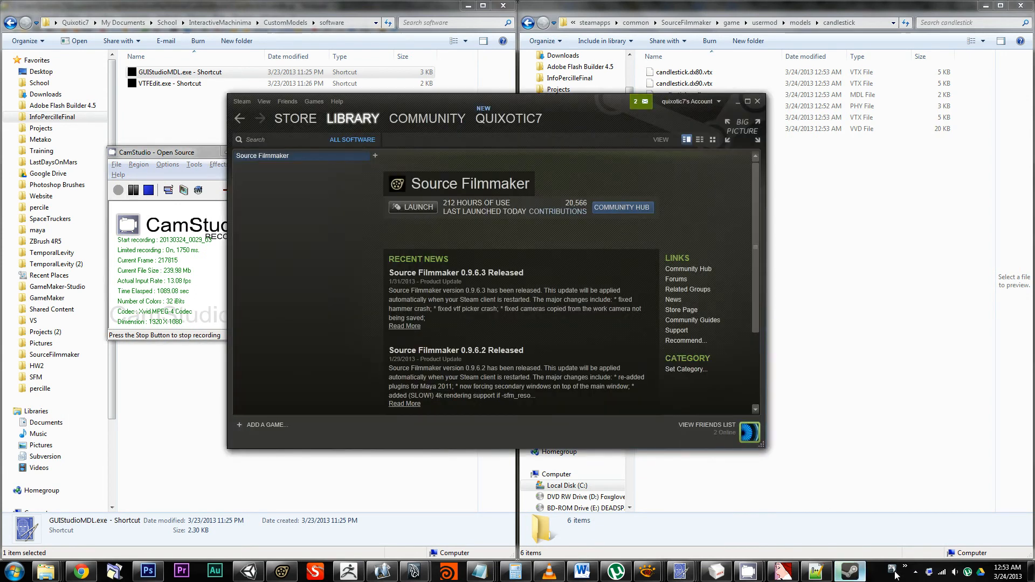
left_click(412, 206)
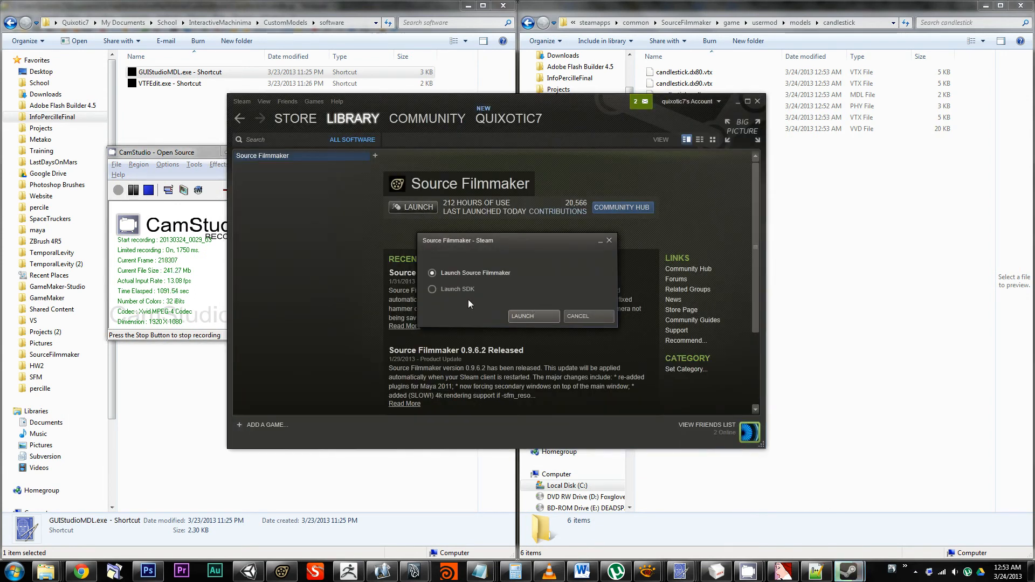
left_click(588, 317)
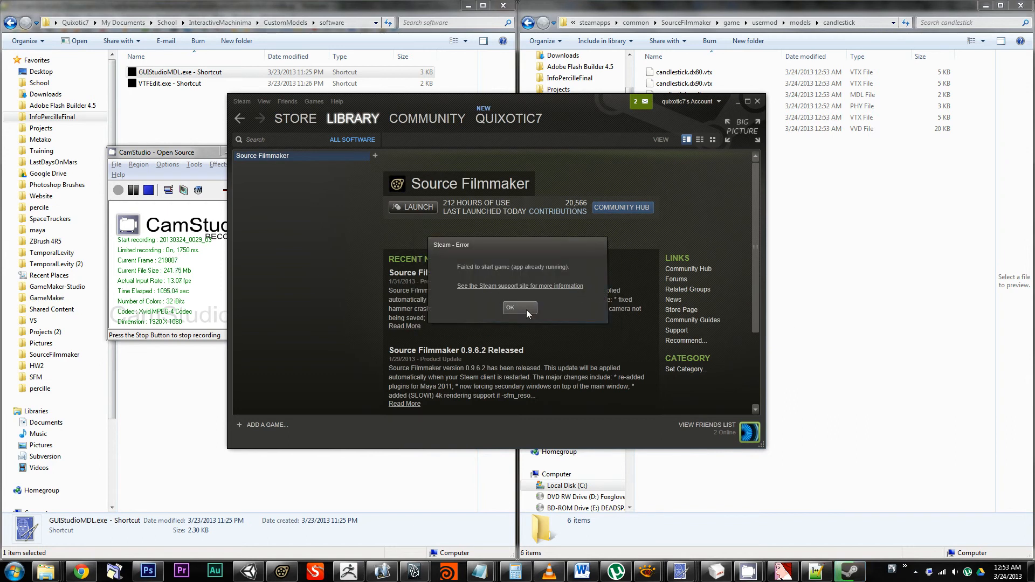
left_click(526, 312)
Step: Create an animation set for a new model in Source Filmmaker using candlestick\candlestick.mdl from usermod
left_click(138, 194)
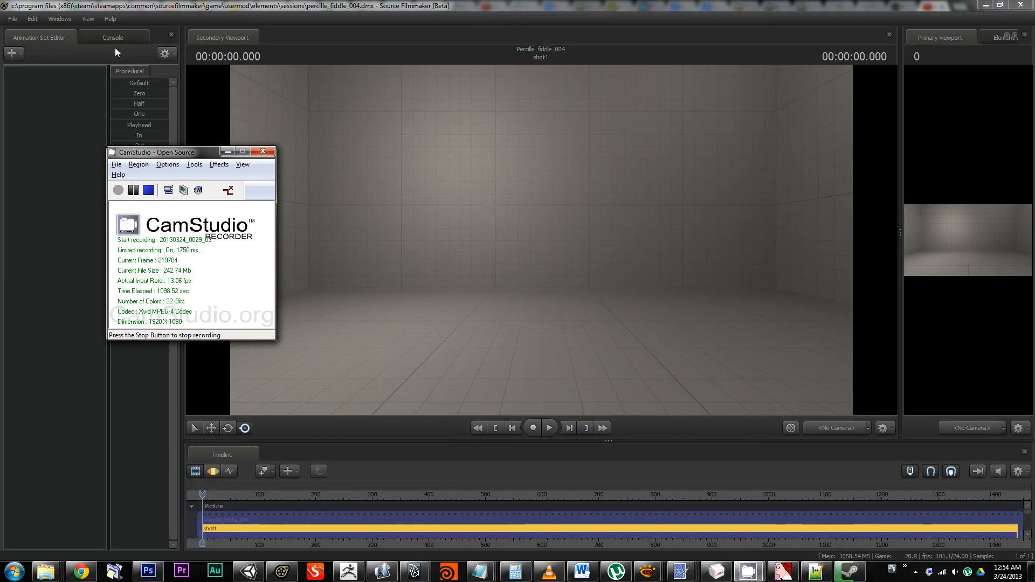
left_click(15, 57)
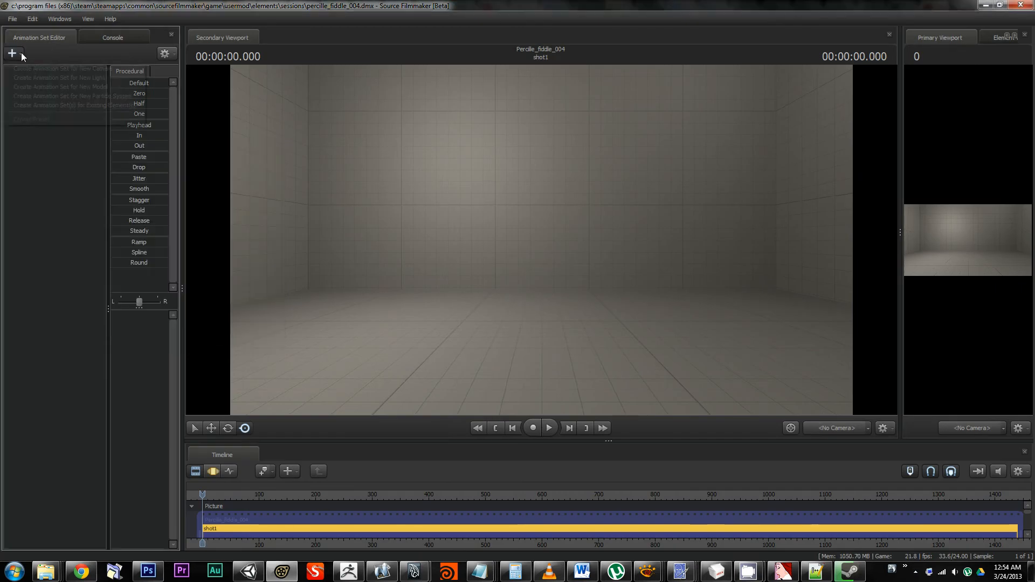
left_click(21, 53)
left_click(80, 89)
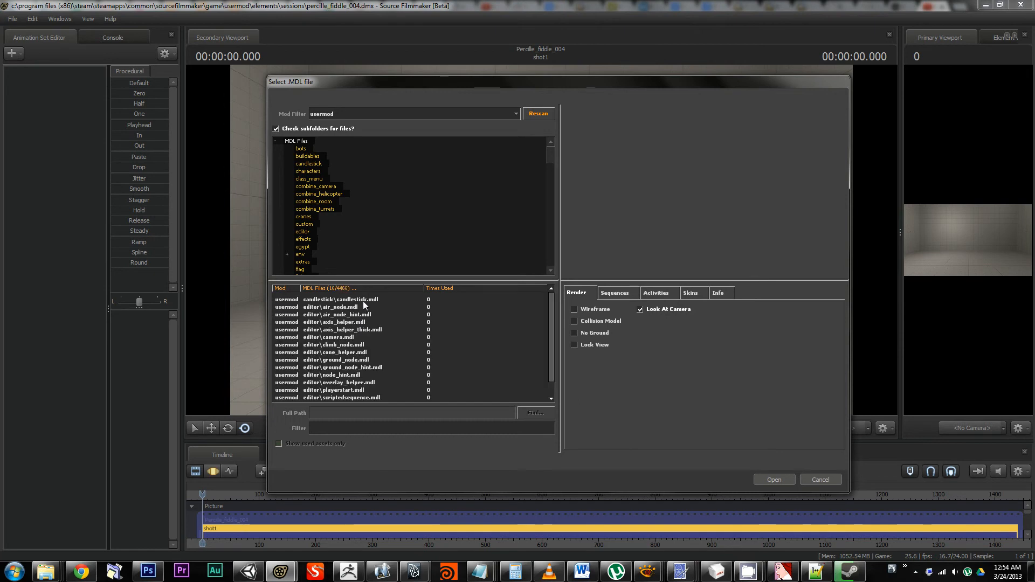
left_click(338, 300)
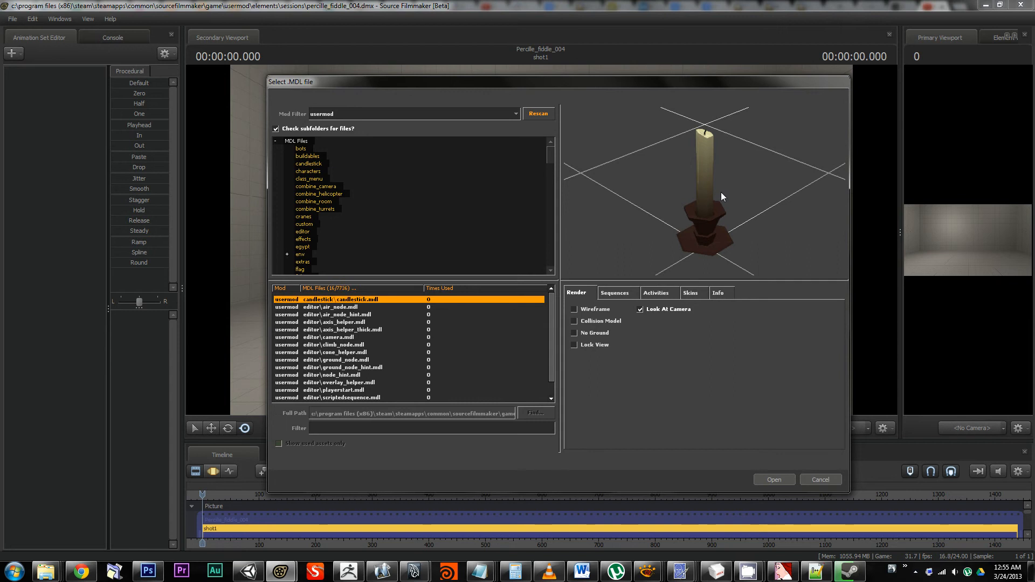
left_click(775, 481)
Step: Select candlestick1 for motion editing and raise the model so its base stands on the round orange tabletop
key("s")
left_click_drag(609, 173, 541, 239)
key("w")
left_click_drag(288, 303, 541, 240)
key("s")
key("s")
left_click_drag(477, 351, 541, 239)
double_click(476, 332)
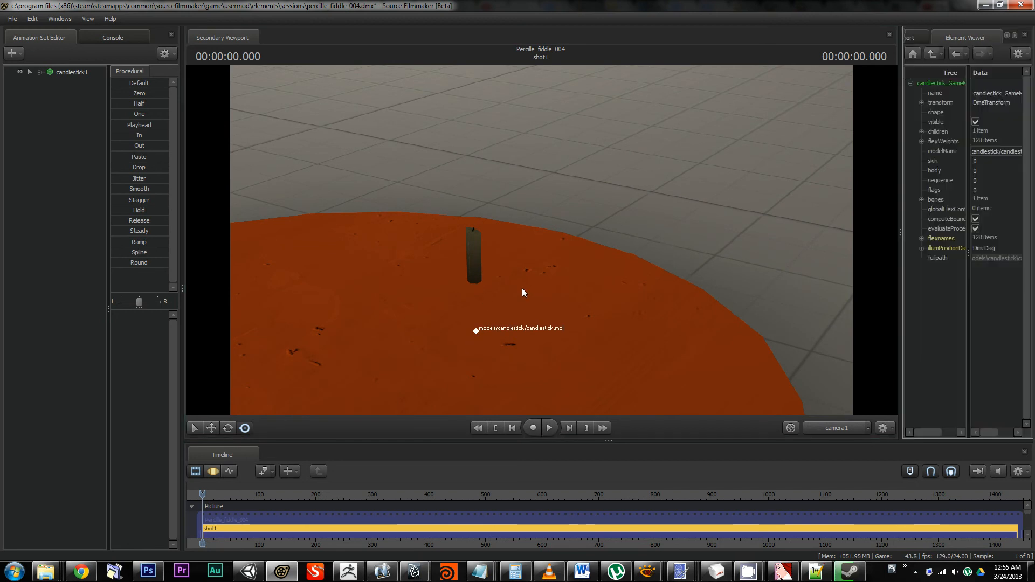
left_click(67, 73)
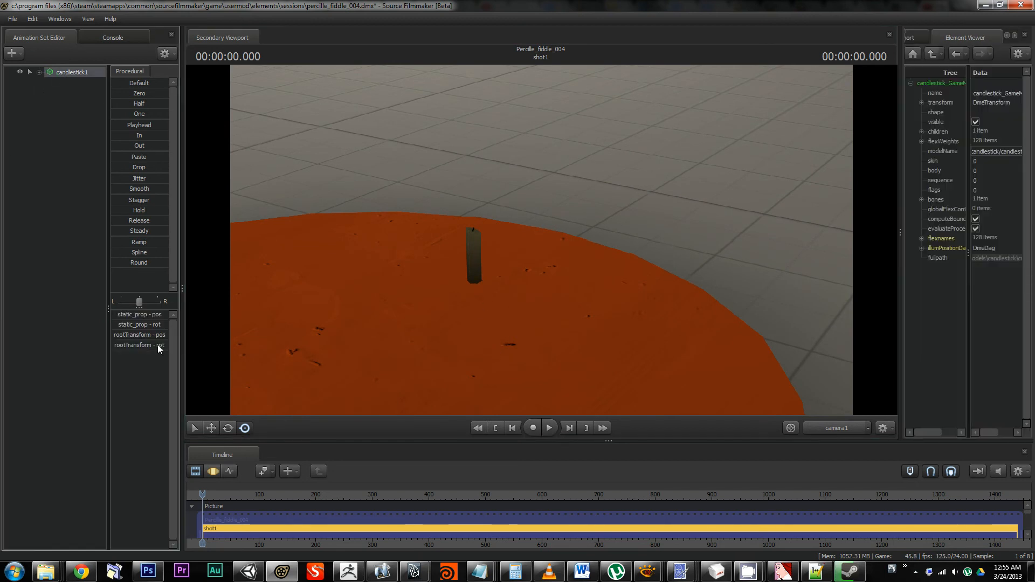
left_click(213, 471)
left_click_drag(467, 330, 541, 239)
Step: Switch to Maya and examine where the candle's pivot sits at the base of the mesh relative to the grid origin
mouse_move(414, 571)
left_click(377, 519)
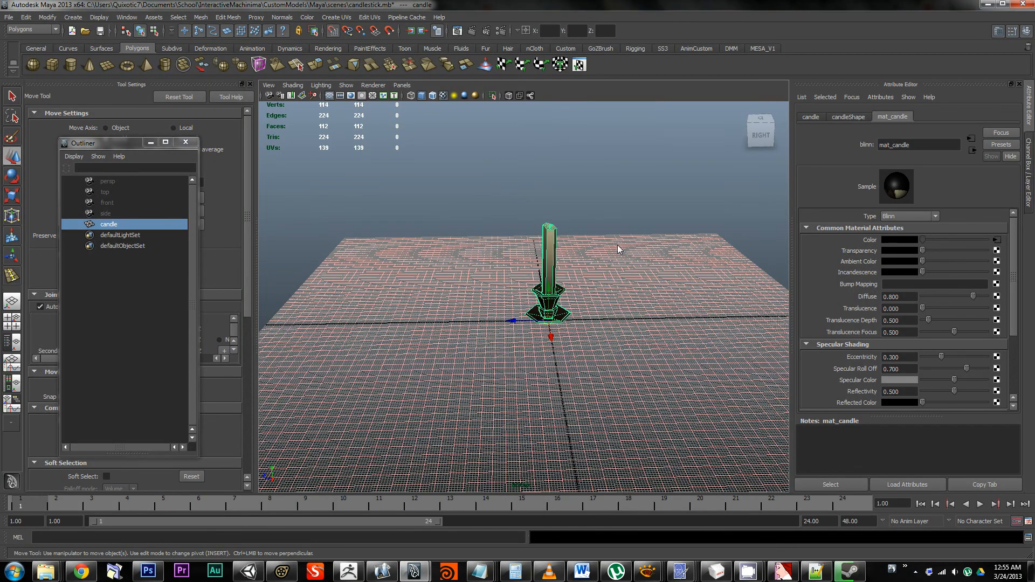
left_click_drag(619, 245, 634, 338, "alt")
middle_click_drag(635, 338, 581, 253, "alt")
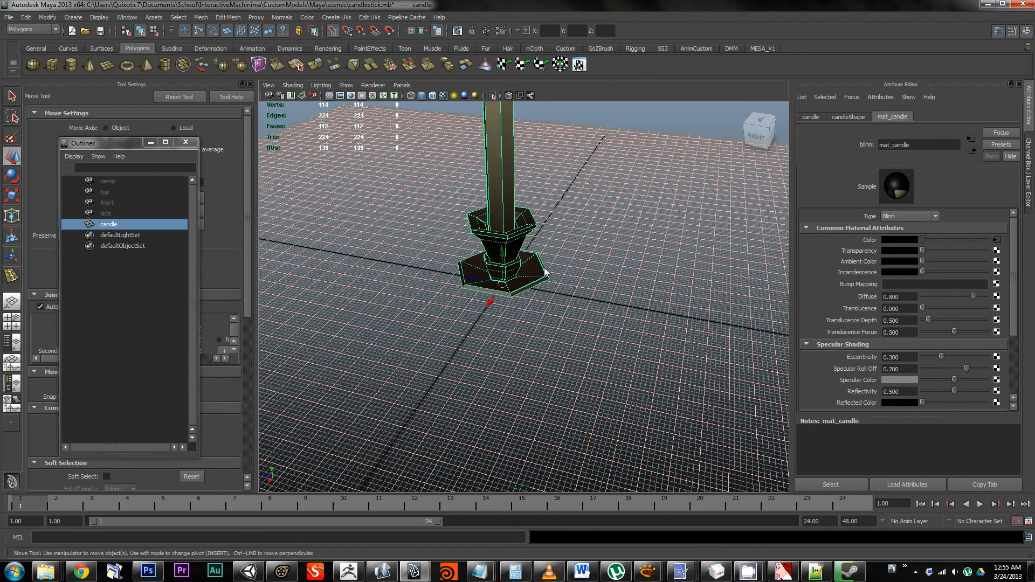
right_click_drag(491, 257, 631, 237, "alt")
middle_click_drag(526, 261, 541, 325, "alt")
left_click_drag(542, 324, 512, 314, "alt")
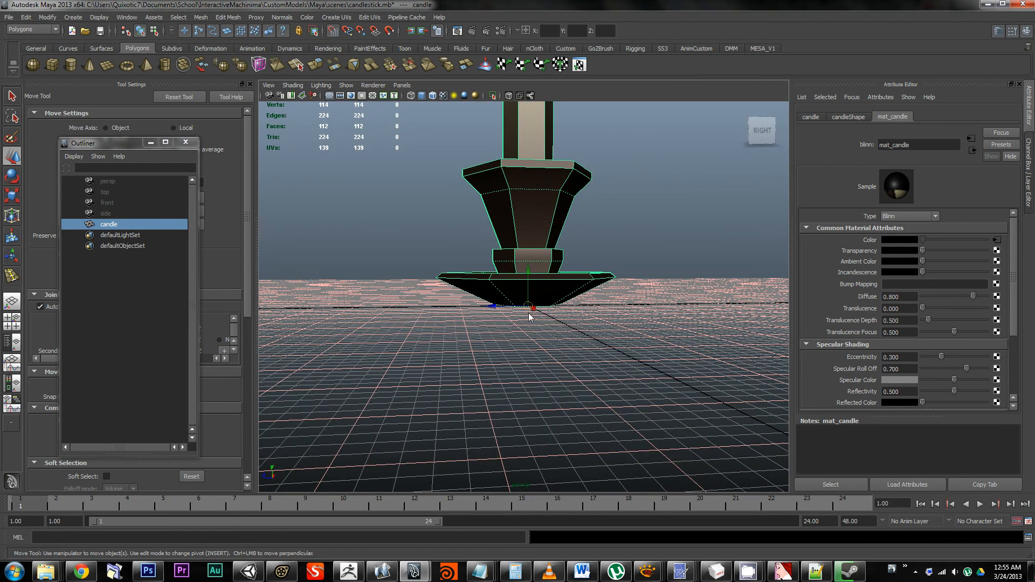
Step: Return to Source Filmmaker and inspect the textured candlestick and its manipulator on the table from several angles
key("alt+Tab")
left_click_drag(566, 267, 540, 238, "alt")
right_click_drag(540, 238, 544, 239, "alt")
middle_click_drag(545, 239, 513, 252, "alt")
left_click_drag(509, 261, 540, 240)
right_click_drag(546, 240, 541, 240, "alt")
middle_click_drag(542, 239, 543, 238, "alt")
left_click_drag(543, 239, 542, 240, "alt")
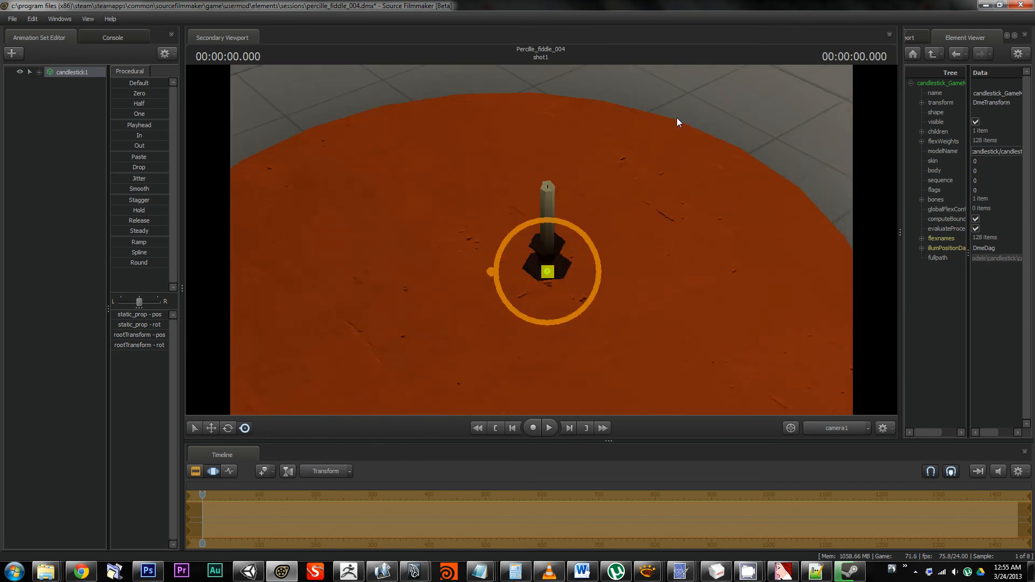
right_click_drag(545, 240, 541, 240, "alt")
middle_click_drag(542, 239, 541, 238, "alt")
right_click_drag(580, 224, 541, 239, "alt")
middle_click_drag(541, 239, 541, 241, "alt")
left_click_drag(541, 241, 541, 238, "alt")
mouse_move(747, 571)
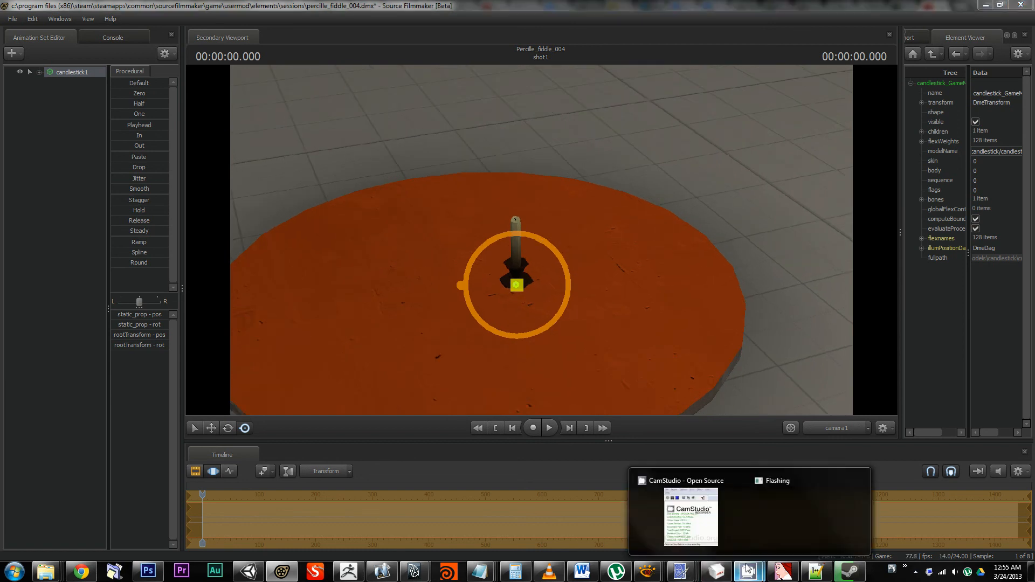
mouse_move(707, 529)
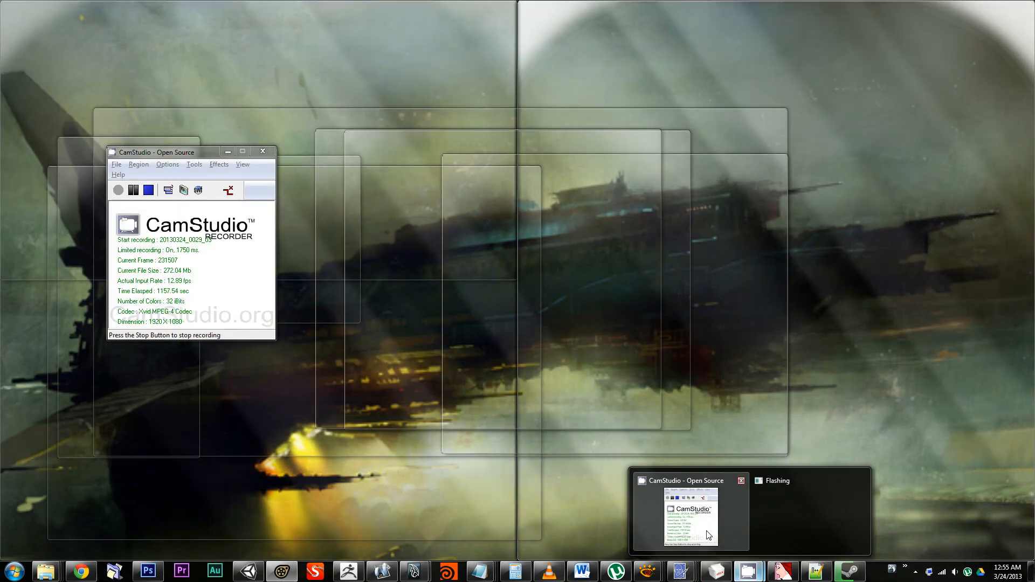
left_click(708, 535)
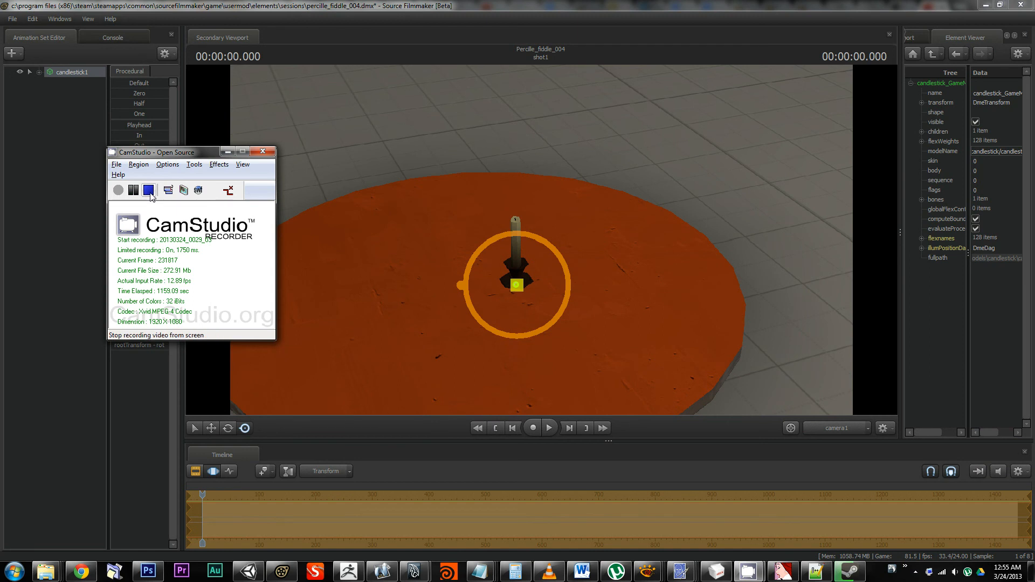